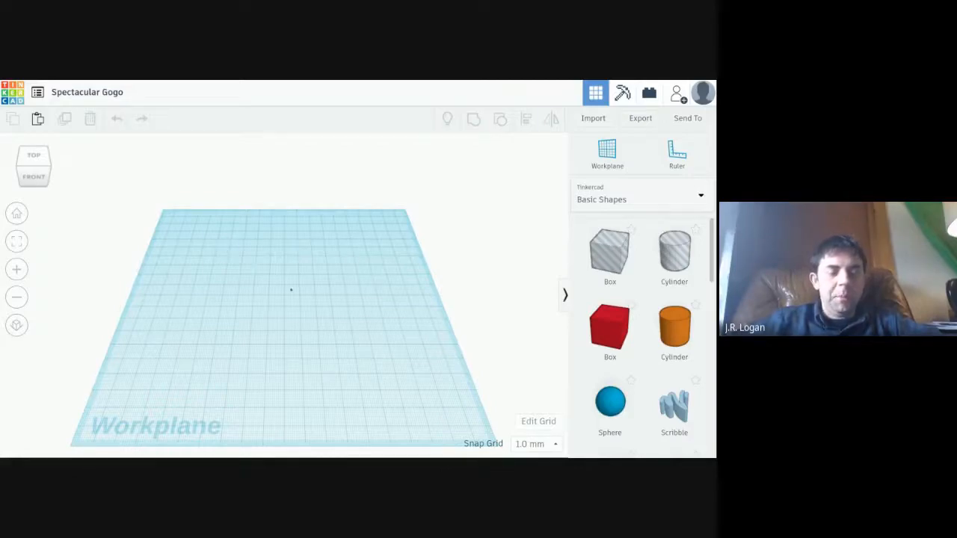
# - Examine the empty workplane from the front, top, back and left sides, then from an angled view at several zoom levels
pyautogui.moveTo(399, 301)
pyautogui.mouseDown(button='right')
pyautogui.moveTo(274, 290)
pyautogui.moveTo(250, 255)
pyautogui.moveTo(205, 241)
pyautogui.moveTo(273, 309)
pyautogui.moveTo(336, 297)
pyautogui.moveTo(366, 306)
pyautogui.moveTo(444, 280)
pyautogui.moveTo(481, 193)
pyautogui.moveTo(481, 262)
pyautogui.moveTo(451, 319)
pyautogui.moveTo(326, 374)
pyautogui.moveTo(269, 341)
pyautogui.moveTo(263, 254)
pyautogui.moveTo(272, 271)
pyautogui.moveTo(409, 287)
pyautogui.mouseUp(button='right')
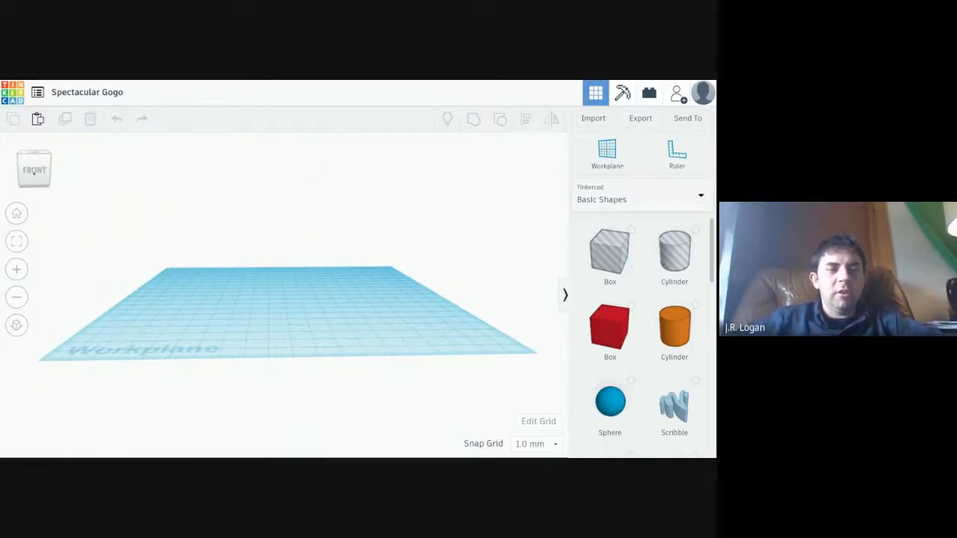
pyautogui.click(33, 169)
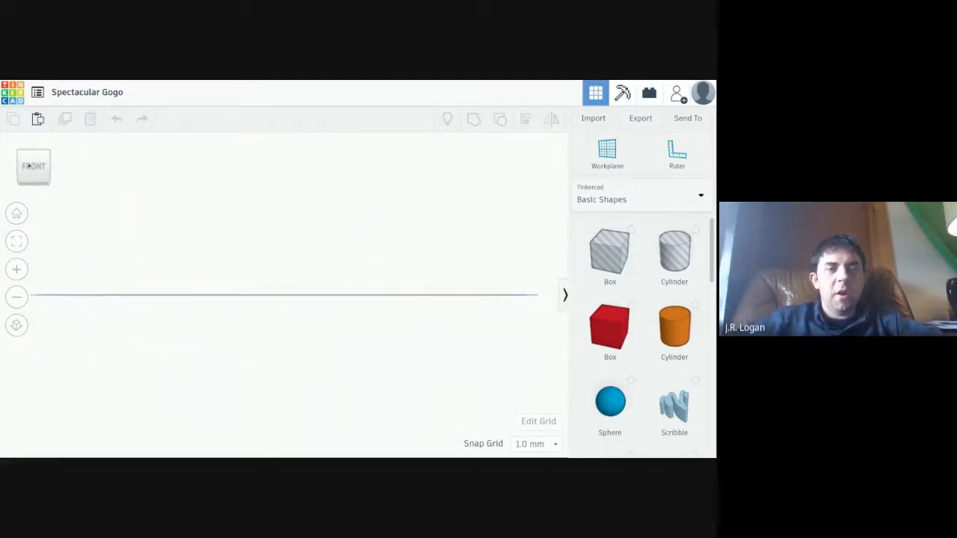
pyautogui.click(32, 147)
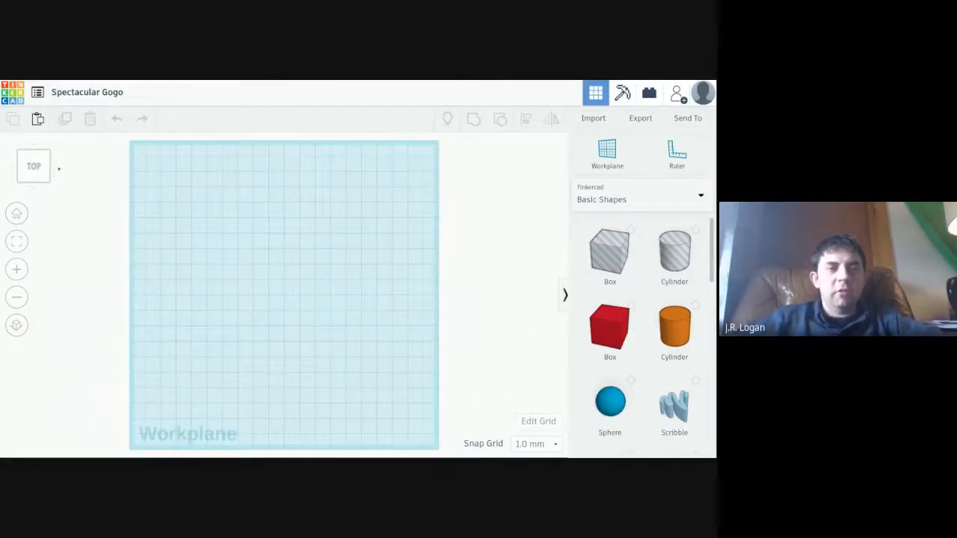
pyautogui.click(34, 149)
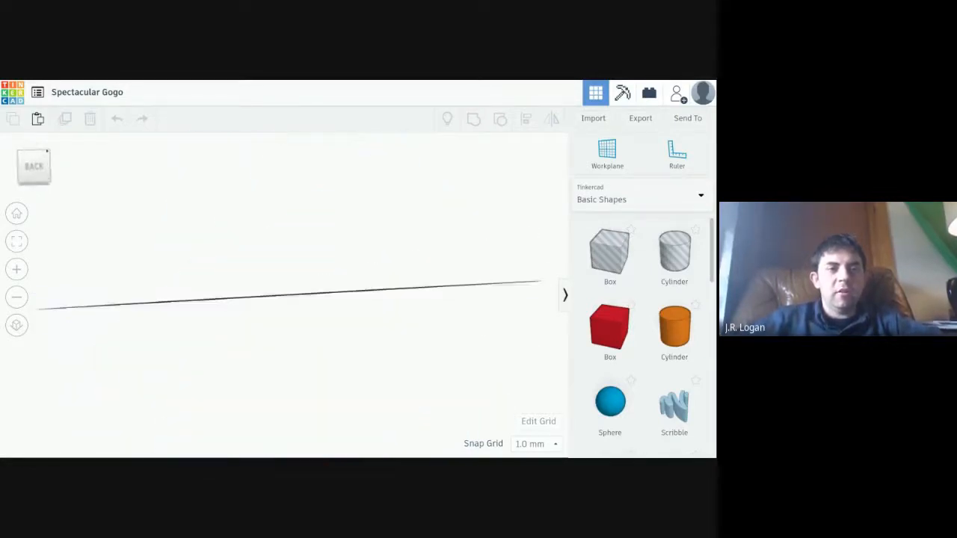
pyautogui.click(53, 166)
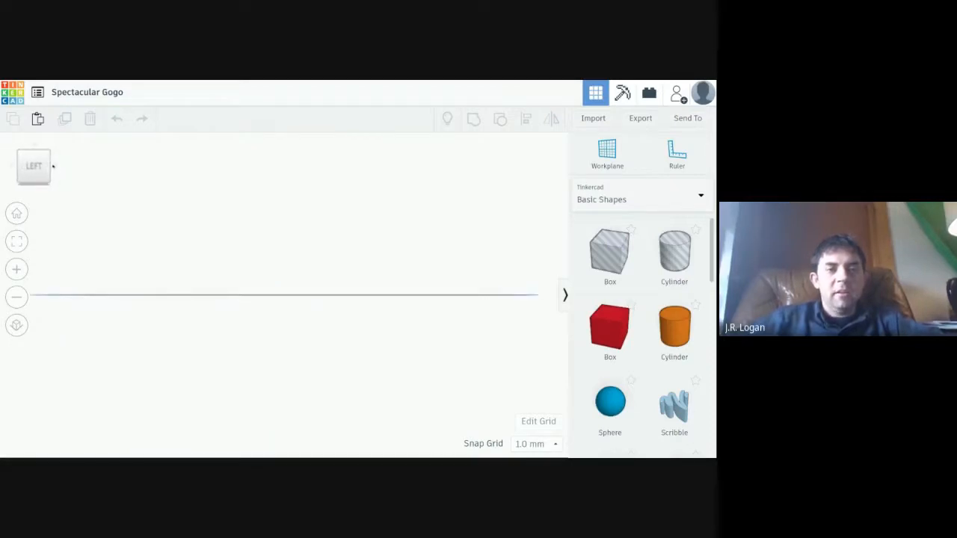
pyautogui.click(53, 166)
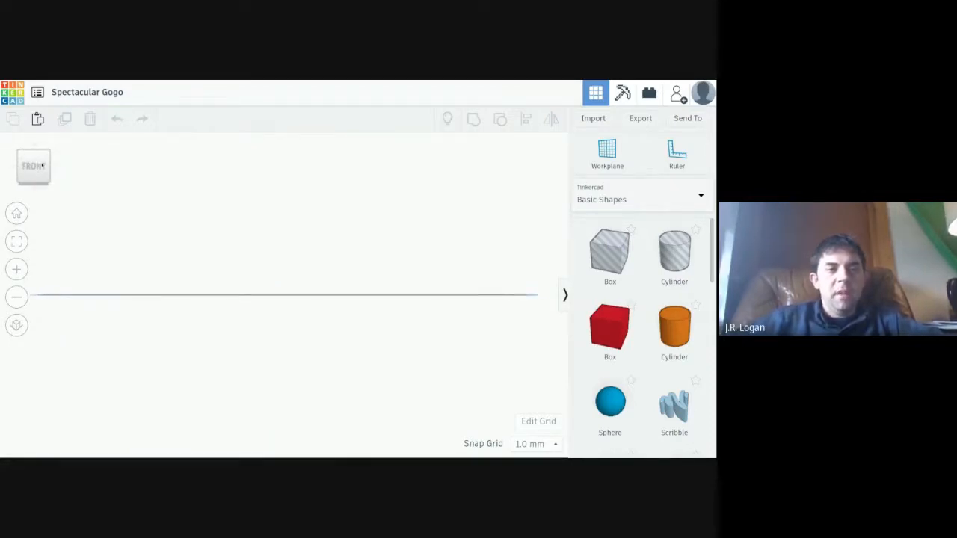
pyautogui.scroll(-3, 271, 261)
pyautogui.moveTo(271, 261); pyautogui.dragTo(310, 297, button='right')
pyautogui.scroll(5, 284, 297)
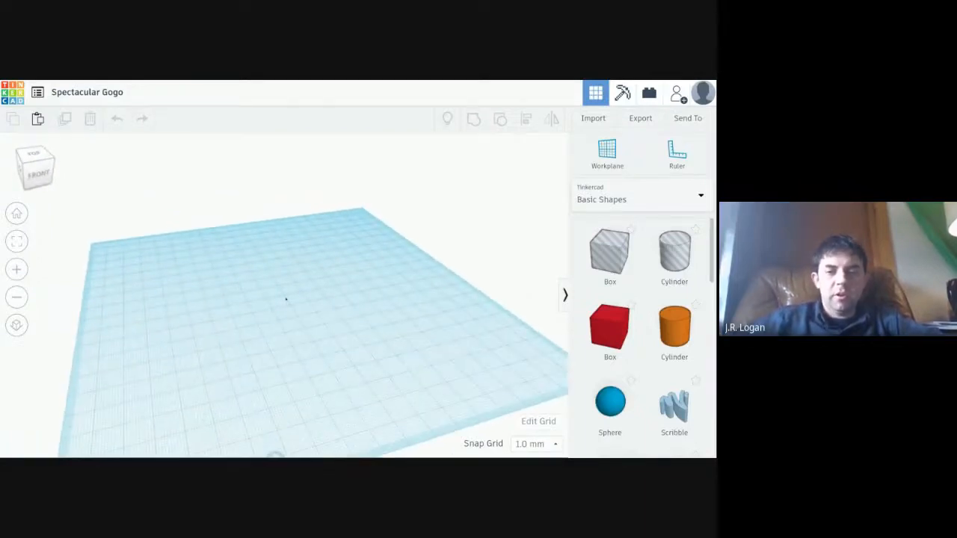
pyautogui.scroll(-4, 277, 294)
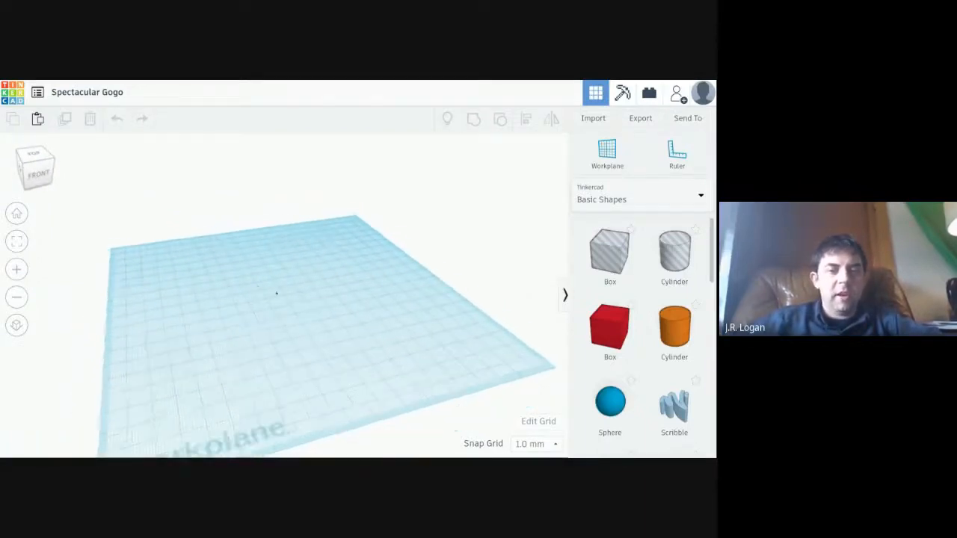
pyautogui.scroll(5, 213, 307)
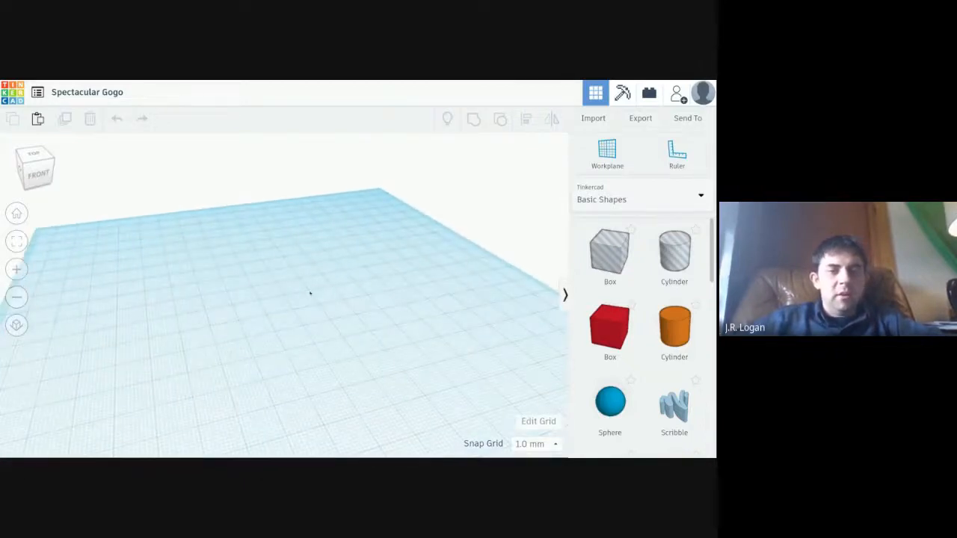
pyautogui.moveTo(311, 293)
pyautogui.mouseDown(button='right')
pyautogui.moveTo(198, 336)
pyautogui.moveTo(118, 342)
pyautogui.moveTo(338, 305)
pyautogui.moveTo(317, 273)
pyautogui.moveTo(309, 304)
pyautogui.mouseUp(button='right')
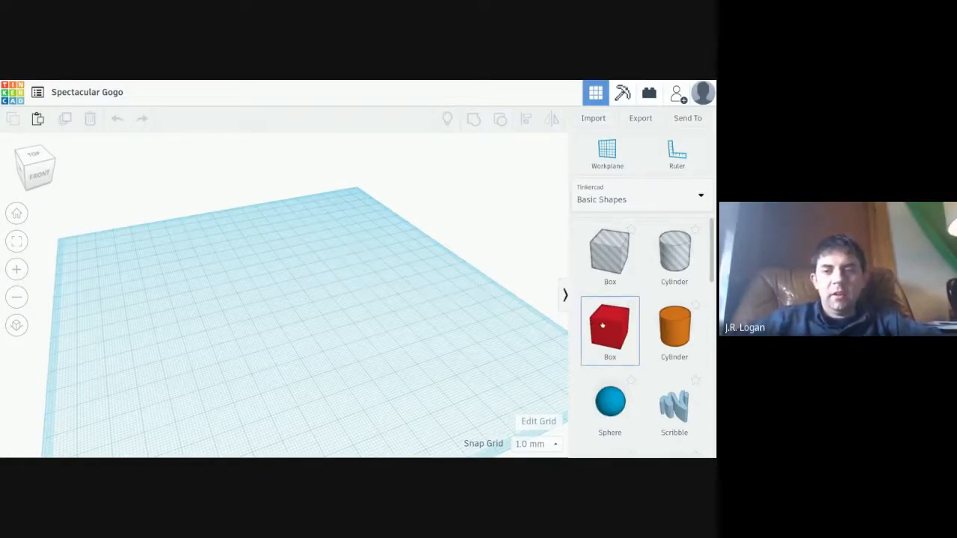
# - Place a solid red box near the middle of the workplane and look through its preset colours
pyautogui.moveTo(597, 335); pyautogui.dragTo(292, 297)
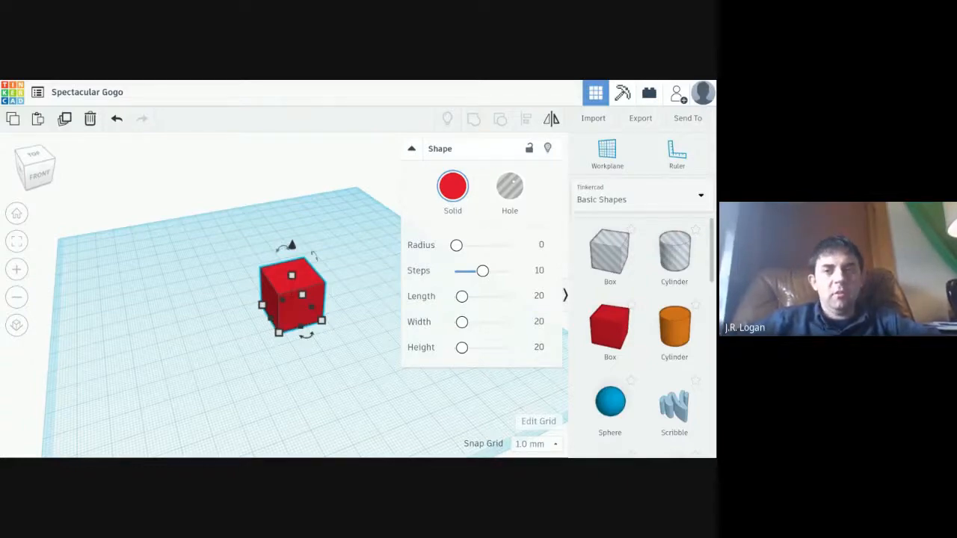
pyautogui.click(454, 188)
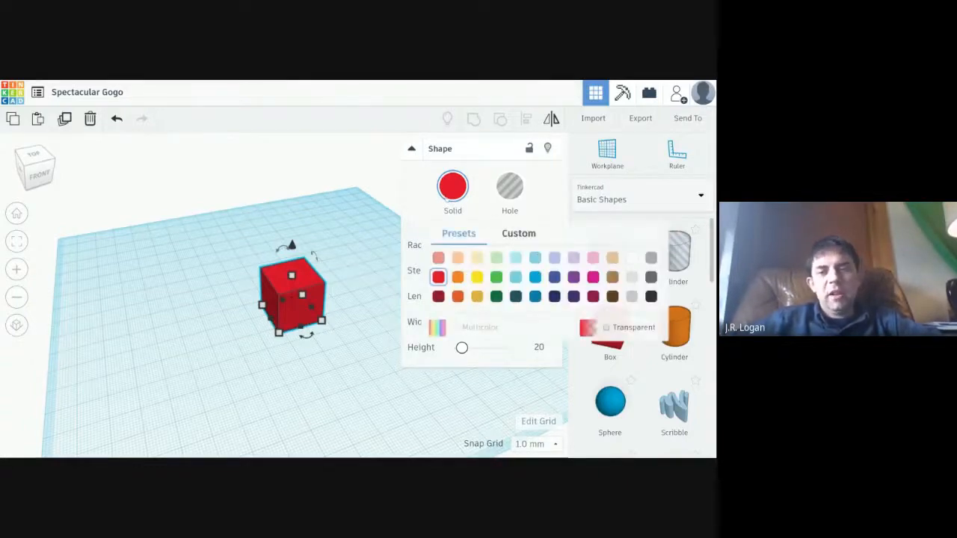
pyautogui.click(421, 188)
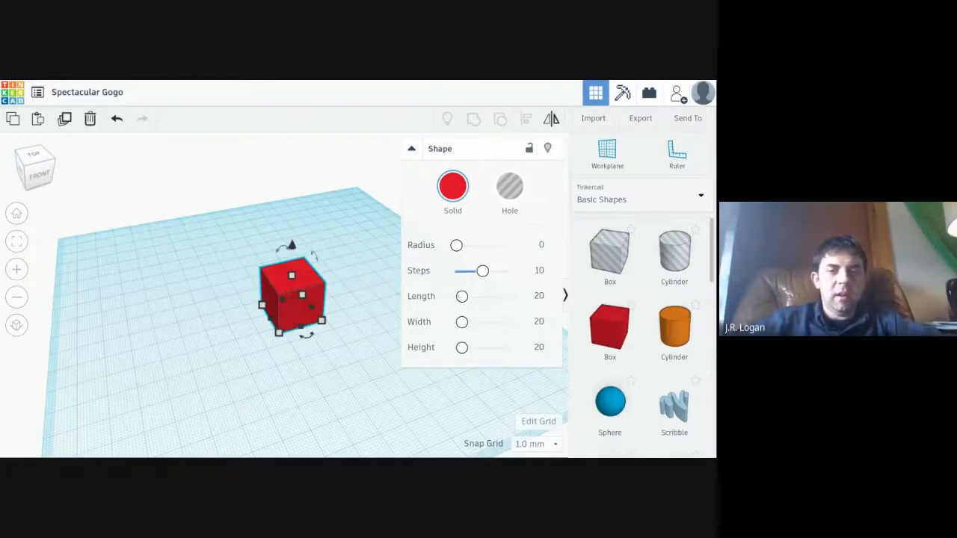
# - Stretch the box to a length of about 67 mm and a width of about 32 mm, trying an edge radius of 3.3 before restoring 0
pyautogui.moveTo(461, 296)
pyautogui.mouseDown()
pyautogui.moveTo(483, 296)
pyautogui.moveTo(466, 297)
pyautogui.moveTo(475, 296)
pyautogui.mouseUp()
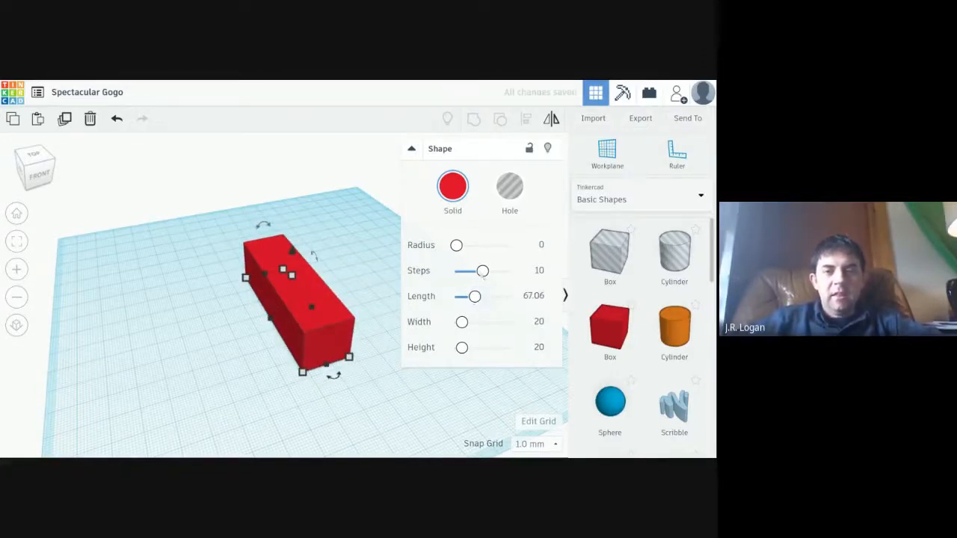
pyautogui.moveTo(456, 245); pyautogui.dragTo(466, 245)
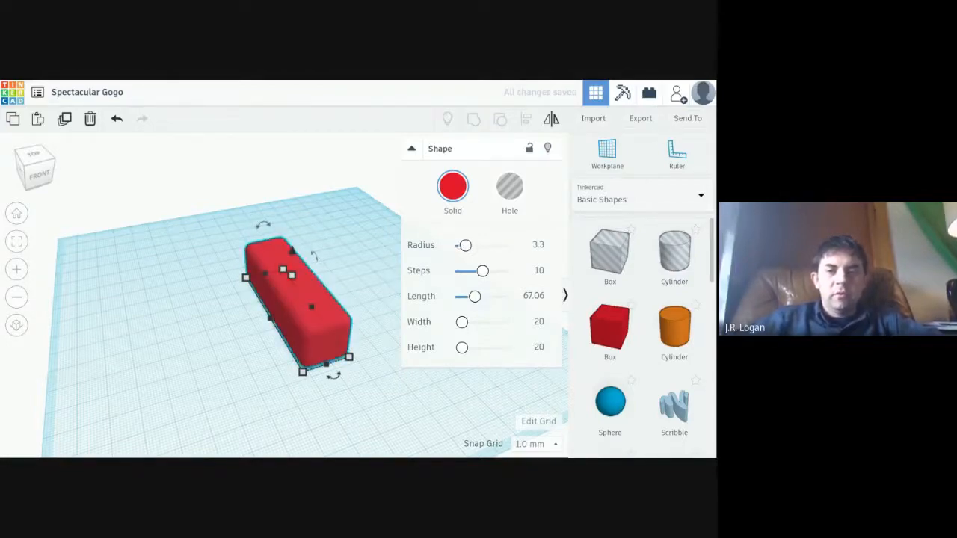
pyautogui.moveTo(466, 246); pyautogui.dragTo(455, 245)
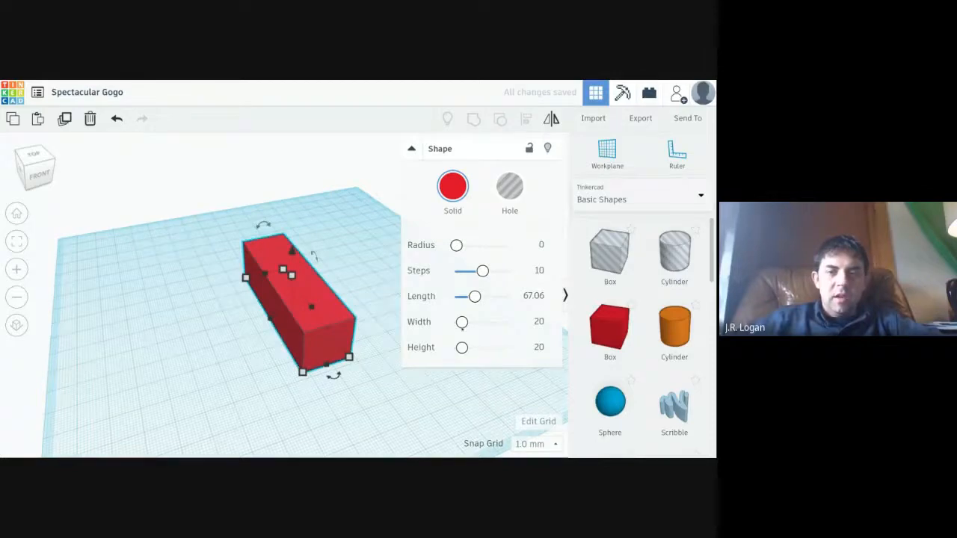
pyautogui.moveTo(462, 322)
pyautogui.mouseDown()
pyautogui.moveTo(484, 321)
pyautogui.moveTo(466, 322)
pyautogui.mouseUp()
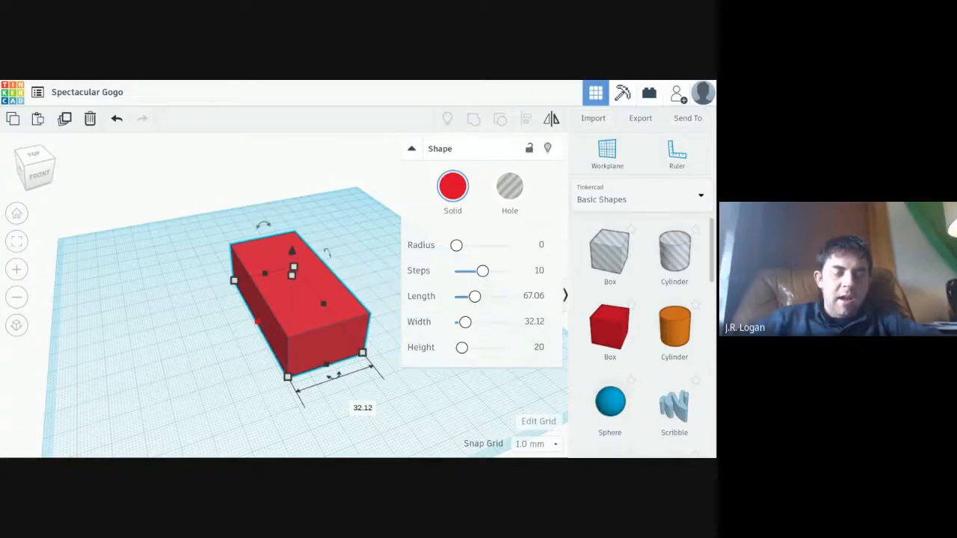
# - Resize the box's footprint freehand to about 55.5 mm by 56 mm
pyautogui.moveTo(258, 323); pyautogui.dragTo(210, 380)
pyautogui.moveTo(281, 361); pyautogui.dragTo(308, 341)
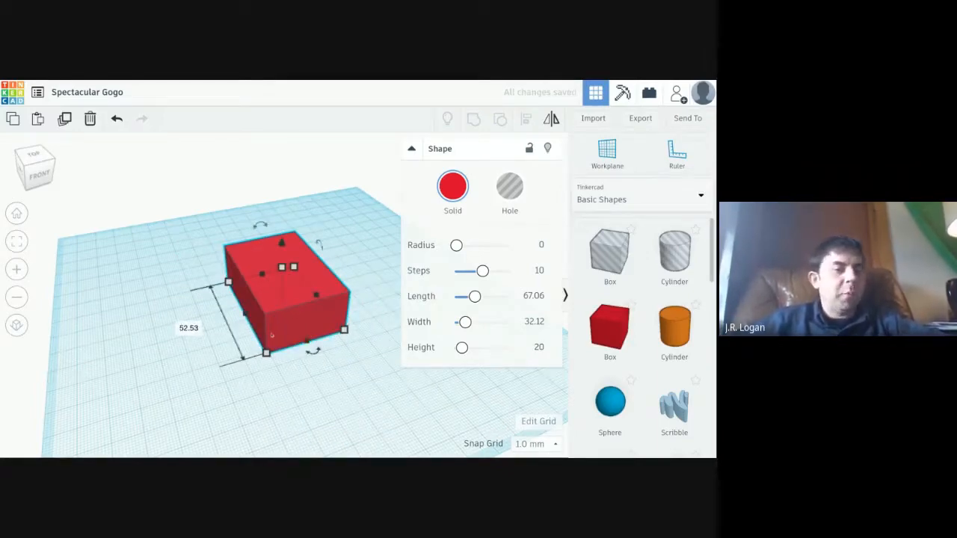
pyautogui.moveTo(266, 354); pyautogui.dragTo(216, 374)
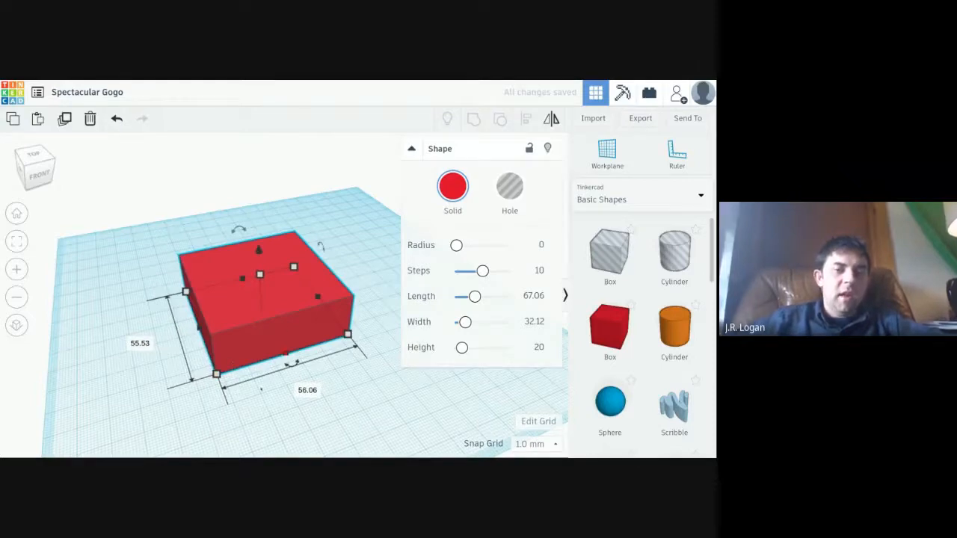
# - Raise the box about 19 mm above the workplane and collapse its shape properties
pyautogui.moveTo(261, 389); pyautogui.dragTo(227, 410, button='right')
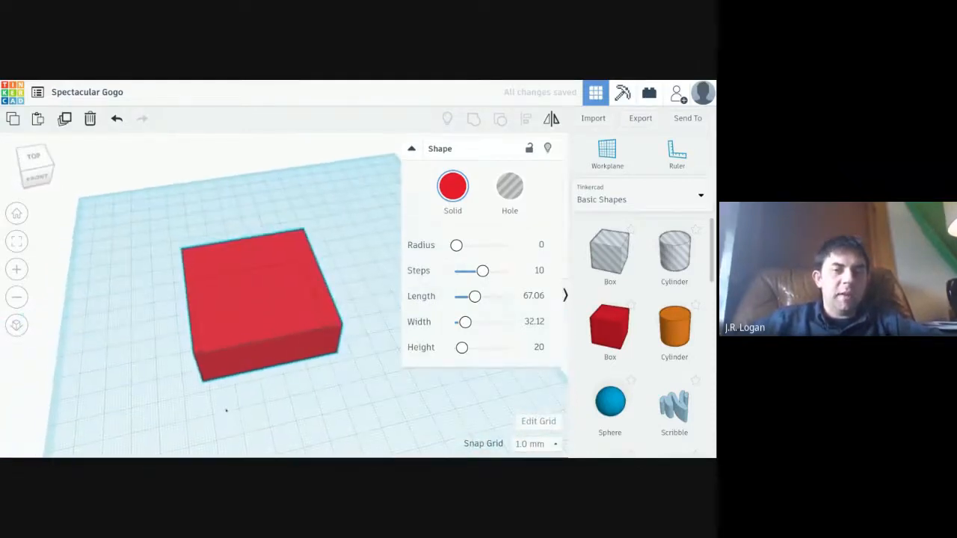
pyautogui.moveTo(365, 294); pyautogui.dragTo(146, 243, button='right')
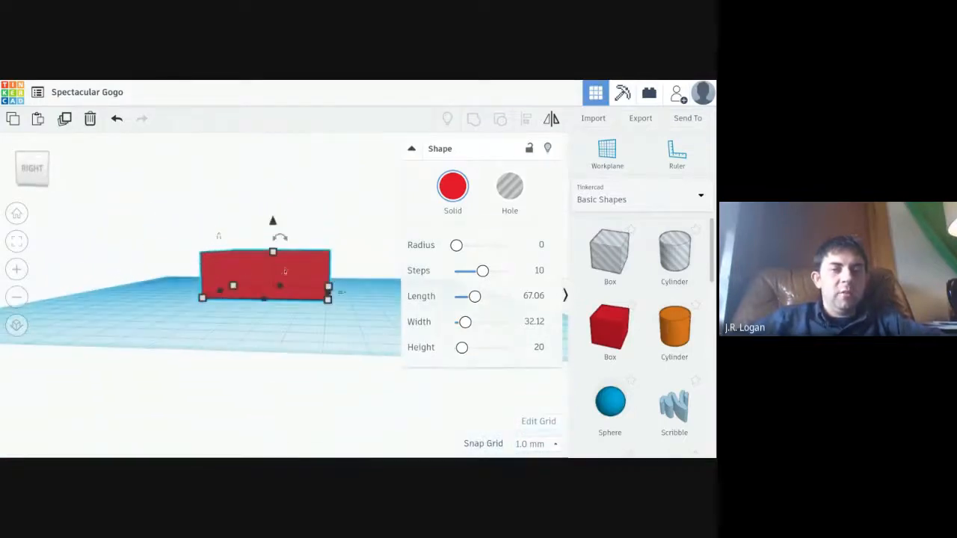
pyautogui.moveTo(253, 322); pyautogui.dragTo(218, 342, button='right')
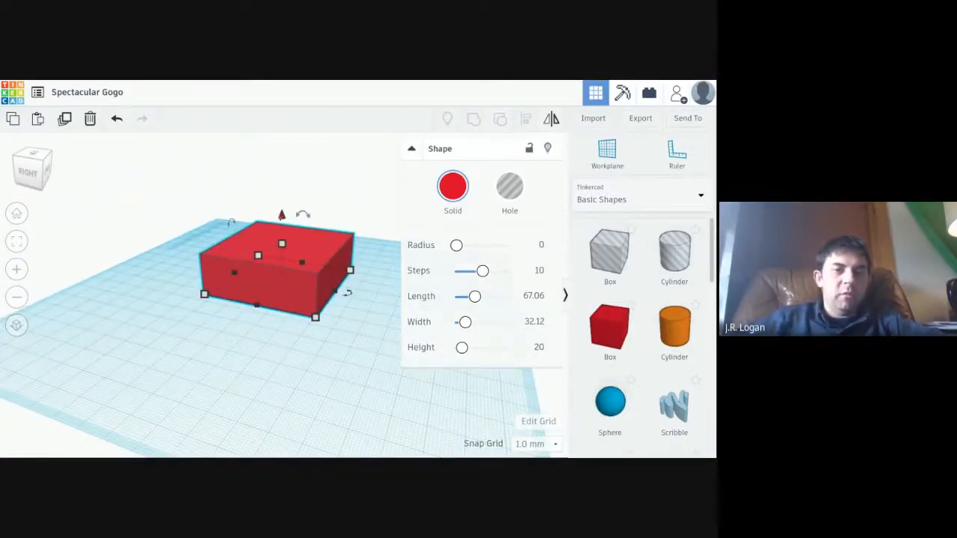
pyautogui.moveTo(281, 215); pyautogui.dragTo(273, 184)
pyautogui.moveTo(323, 380); pyautogui.dragTo(368, 371, button='right')
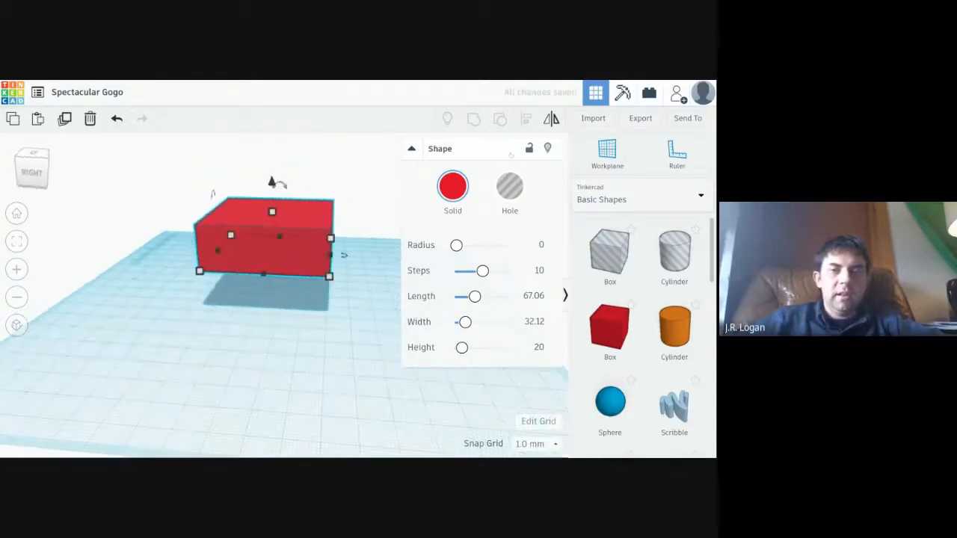
pyautogui.click(419, 149)
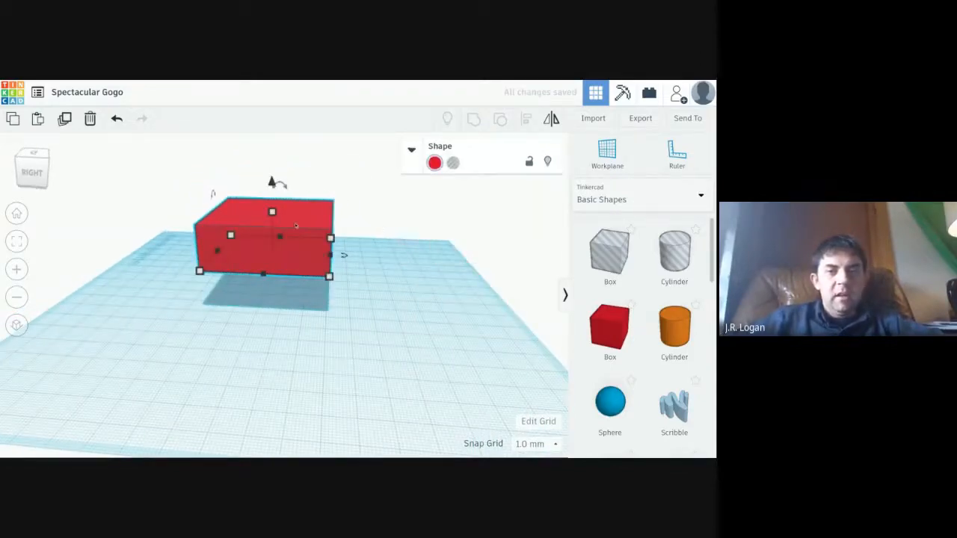
pyautogui.moveTo(273, 182); pyautogui.dragTo(272, 172)
pyautogui.moveTo(376, 318); pyautogui.dragTo(349, 271, button='right')
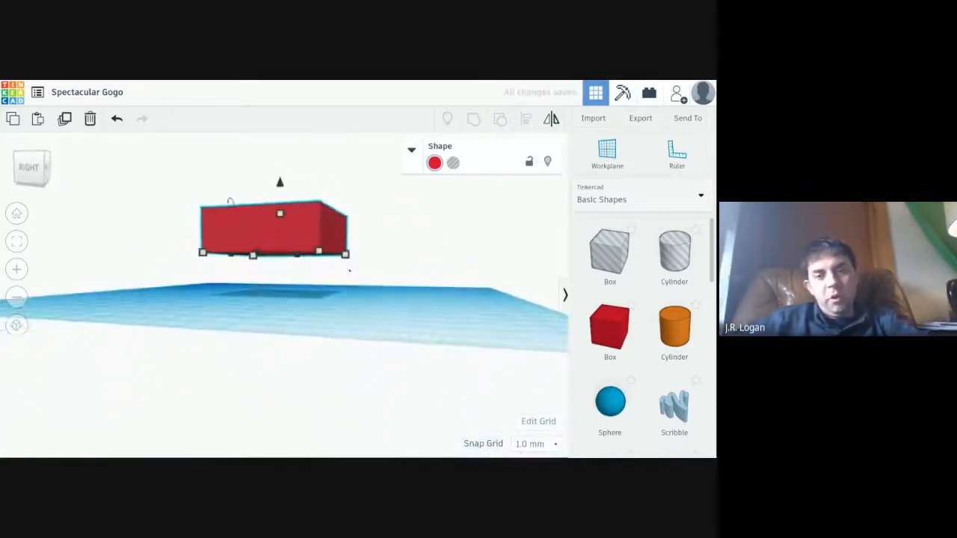
pyautogui.moveTo(280, 183); pyautogui.dragTo(280, 185)
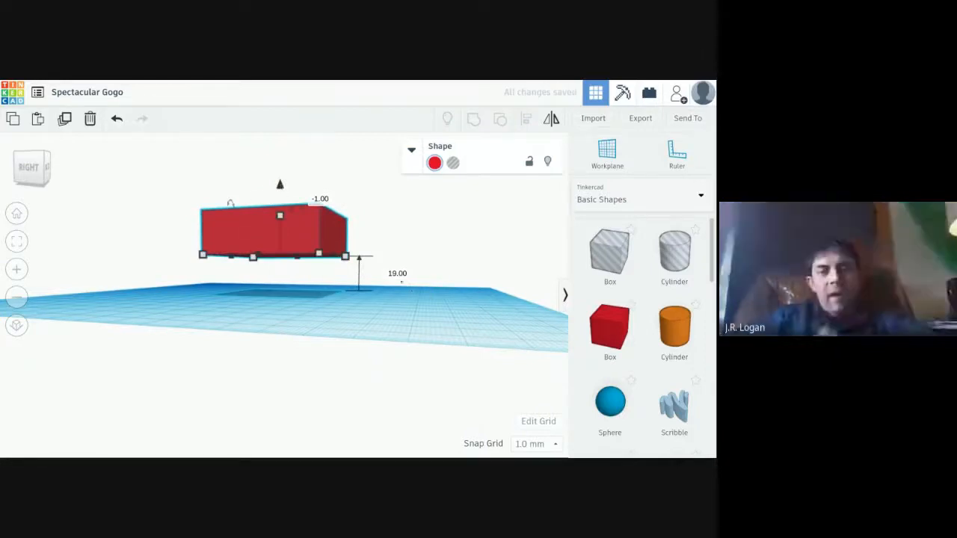
# - Set the box's height above the workplane to exactly 20 mm
pyautogui.click(397, 273)
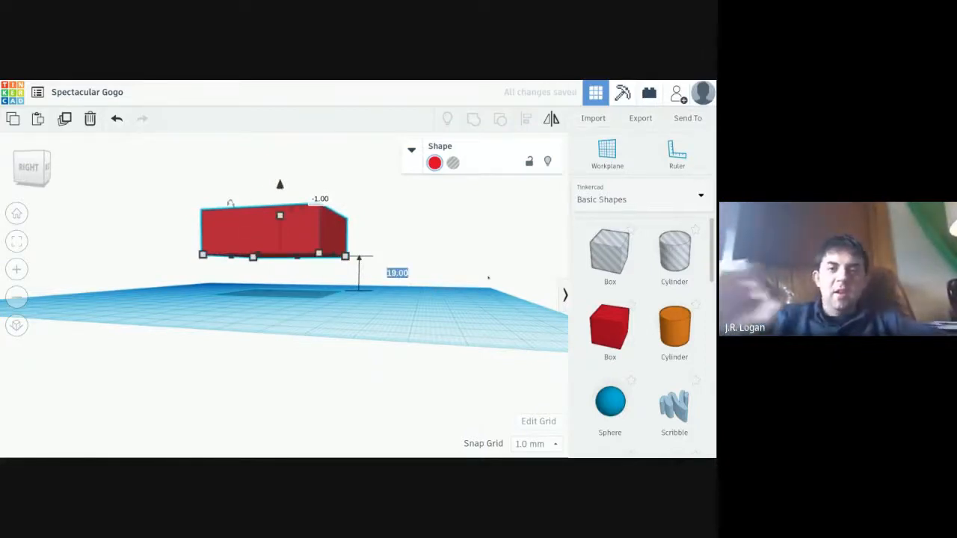
pyautogui.write('20')
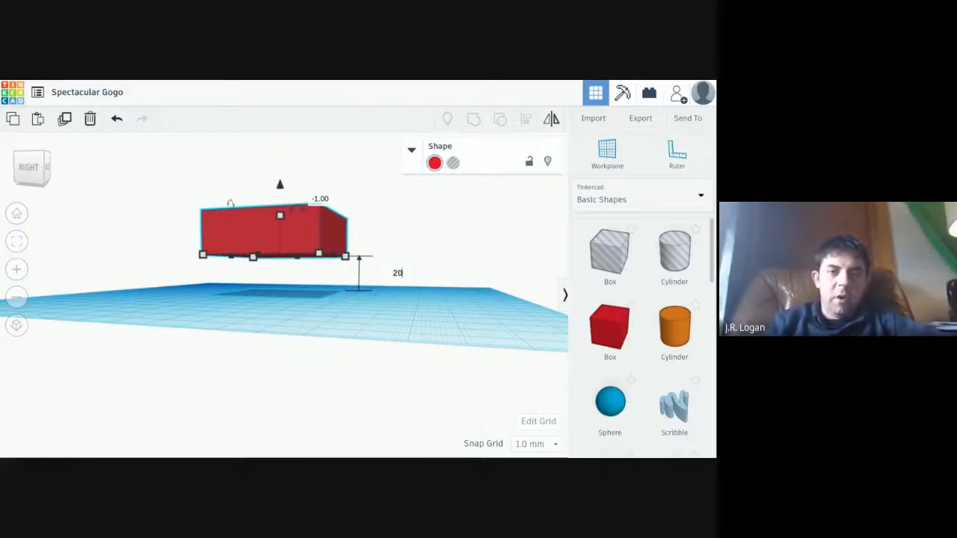
pyautogui.press('Return')
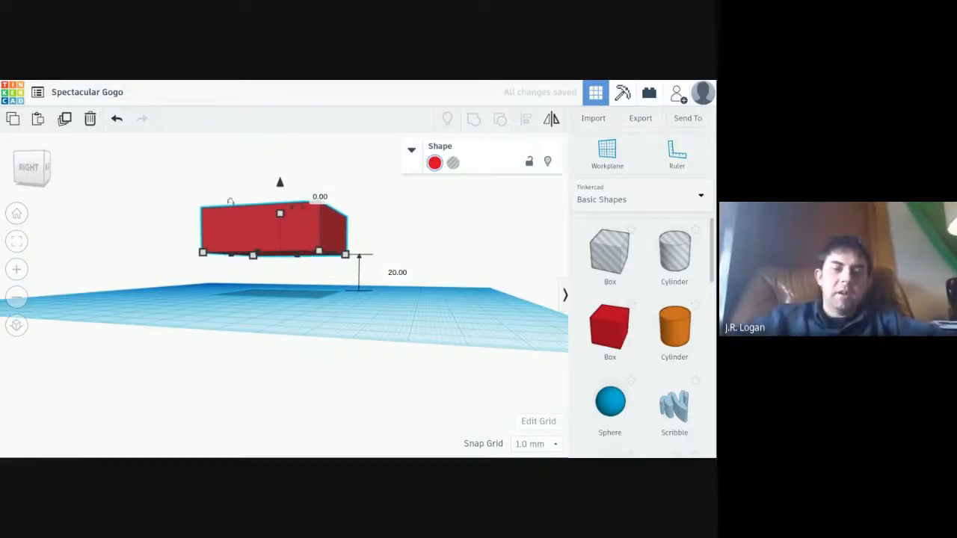
# - Set the box's 55.53 mm side to 60 mm, extending it from the back face
pyautogui.moveTo(524, 262); pyautogui.dragTo(430, 318, button='right')
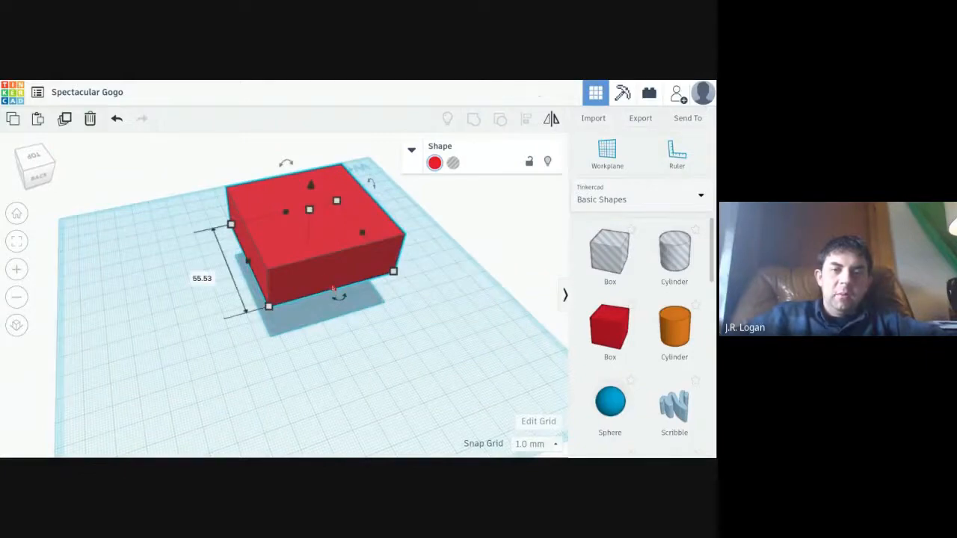
pyautogui.moveTo(333, 288); pyautogui.dragTo(334, 291)
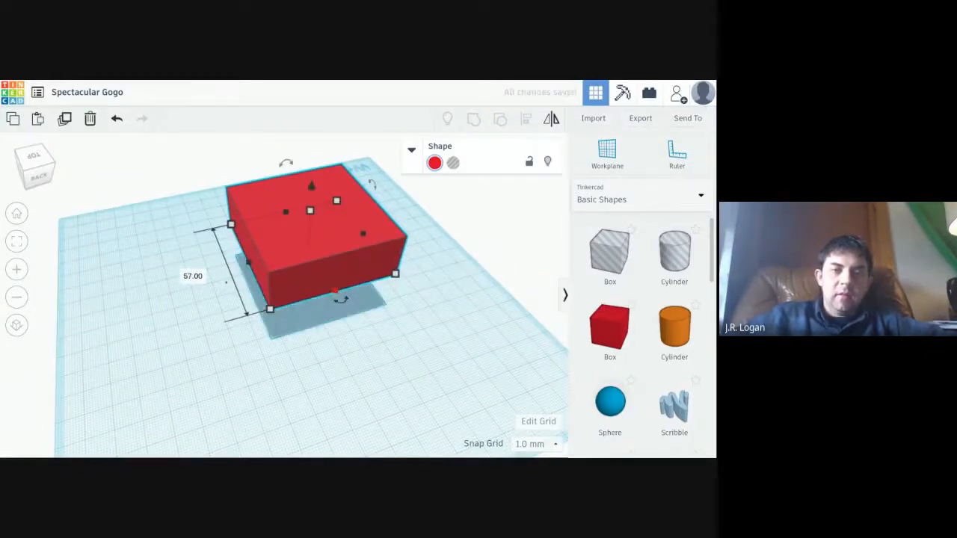
pyautogui.click(187, 276)
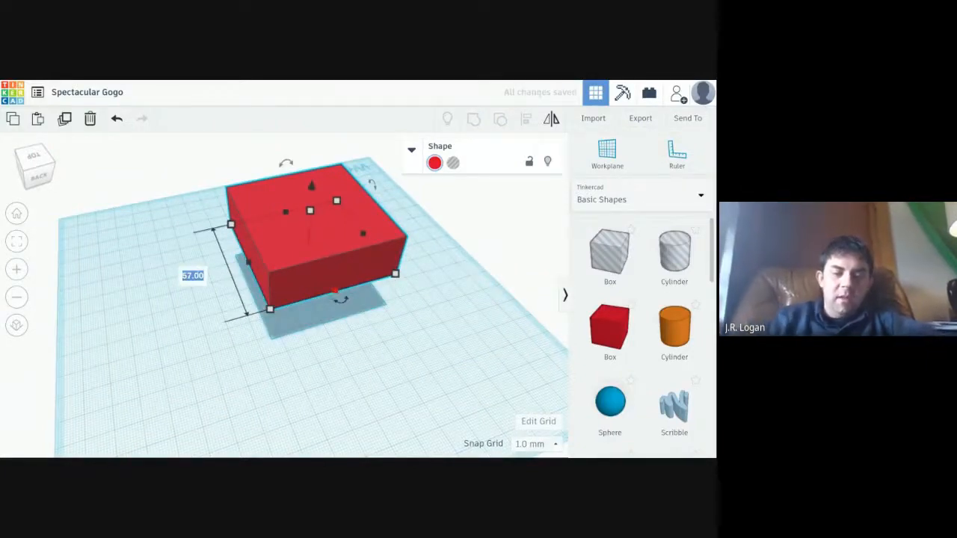
pyautogui.write('60')
pyautogui.press('Return')
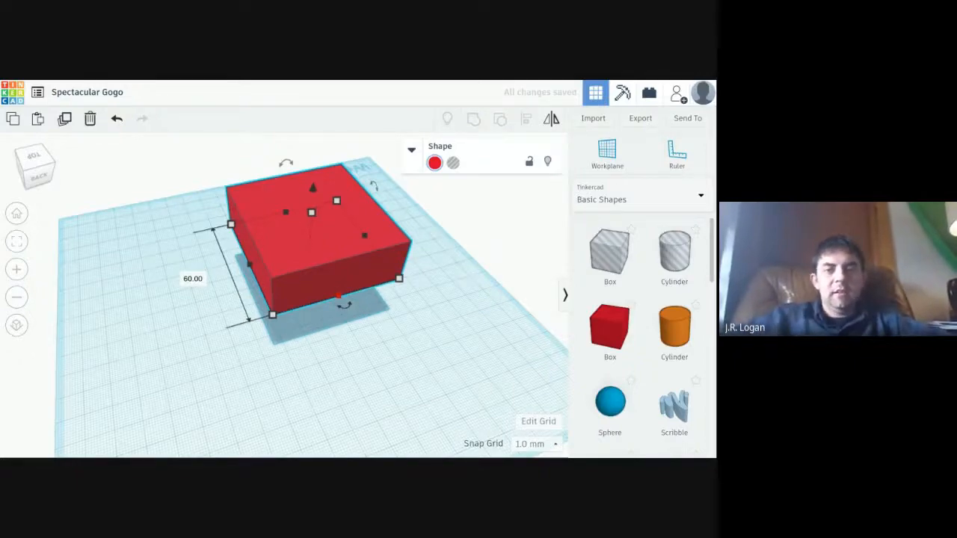
pyautogui.click(193, 278)
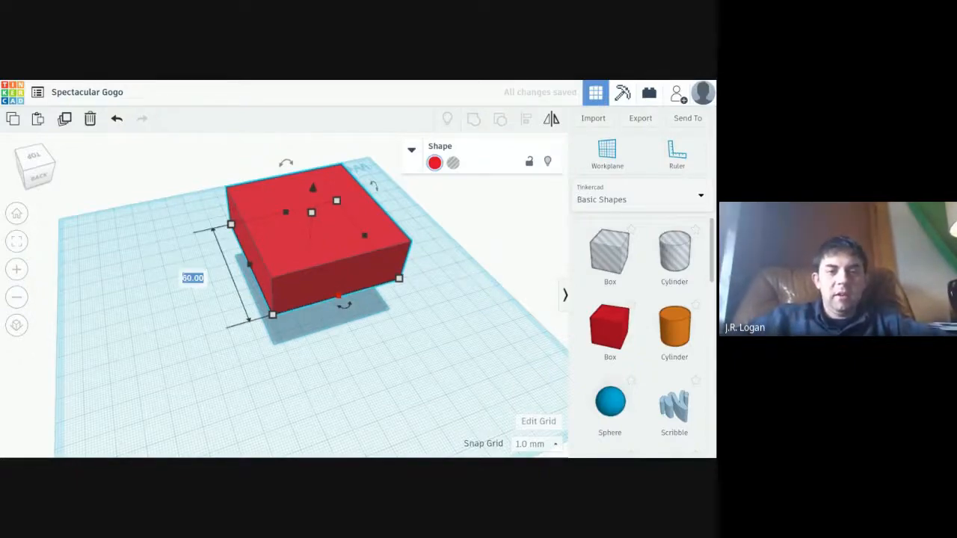
pyautogui.click(187, 279)
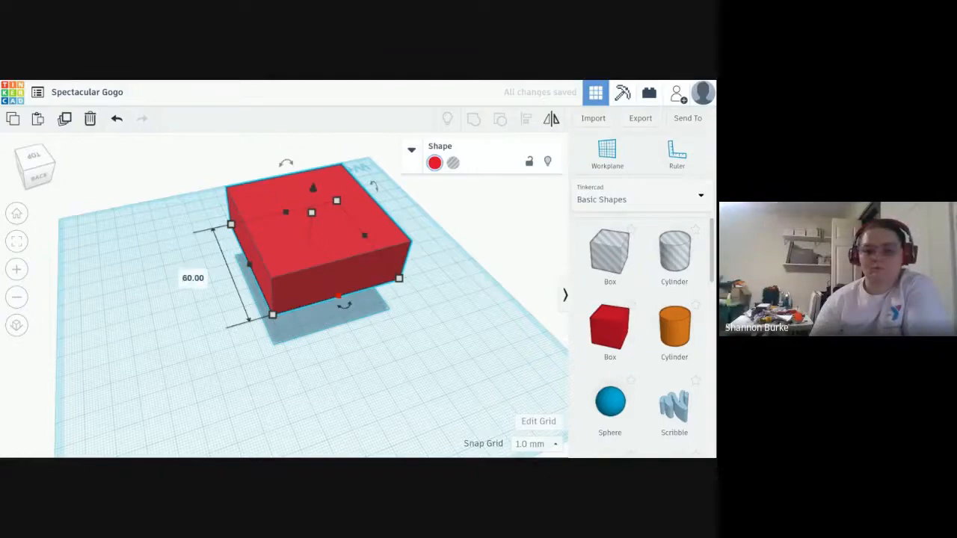
# - Shorten the box's front-to-back side to 30 mm
pyautogui.press('BackSpace')
pyautogui.write('3')
pyautogui.press('Return')
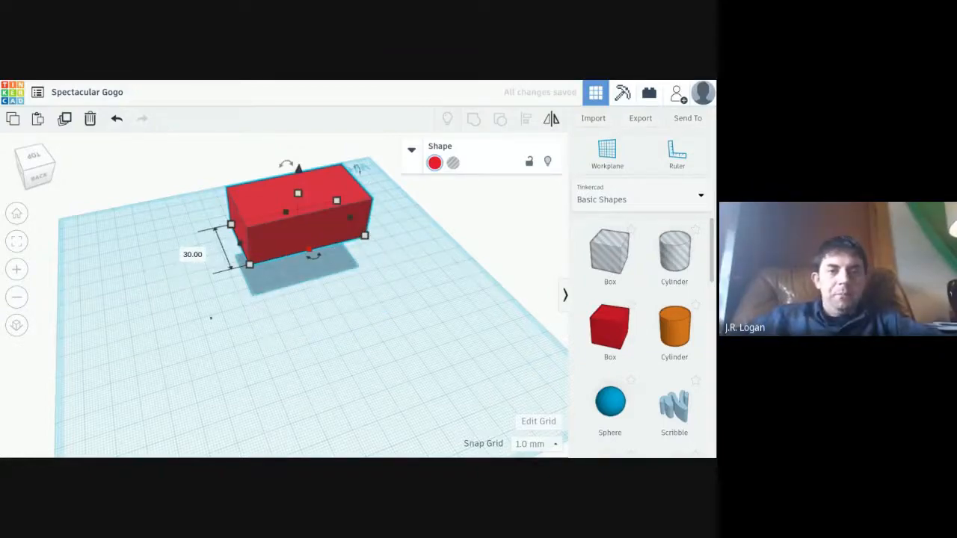
# - Stretch the box's short side from its front face to 32 mm and move the box slightly across the workplane
pyautogui.moveTo(333, 297); pyautogui.dragTo(354, 276, button='right')
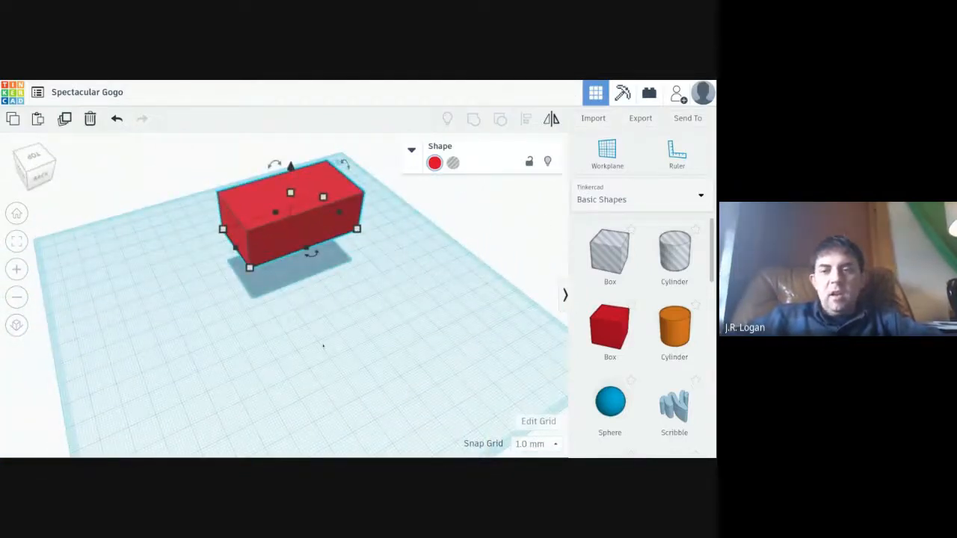
pyautogui.moveTo(294, 320); pyautogui.dragTo(335, 323, button='right')
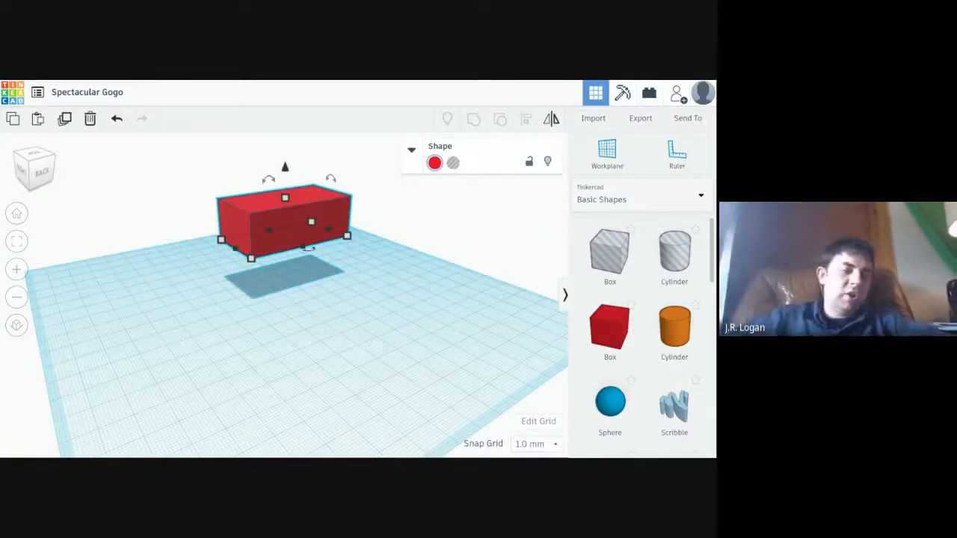
pyautogui.moveTo(338, 342); pyautogui.dragTo(233, 189, button='right')
pyautogui.moveTo(451, 324); pyautogui.dragTo(190, 372, button='right')
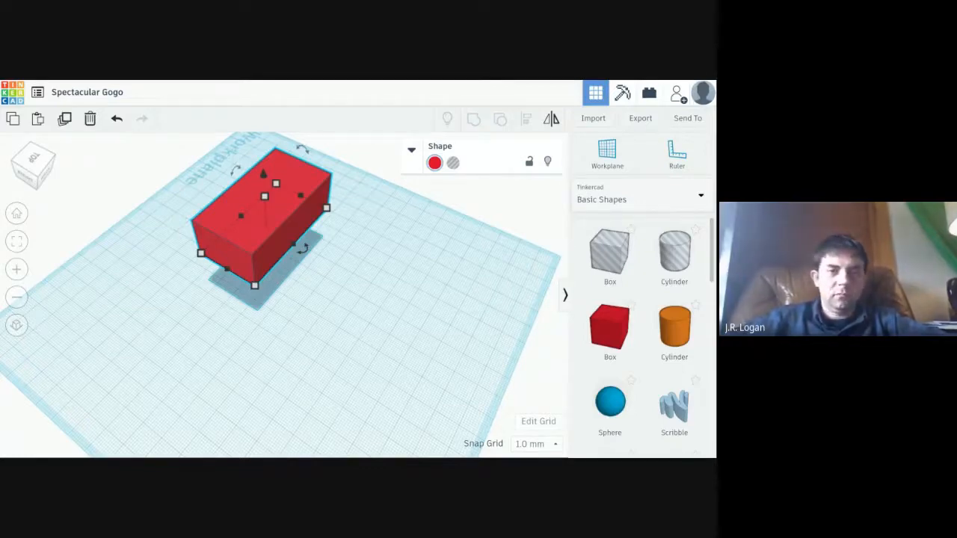
pyautogui.moveTo(421, 265); pyautogui.dragTo(39, 240, button='right')
pyautogui.moveTo(370, 308); pyautogui.dragTo(235, 282, button='right')
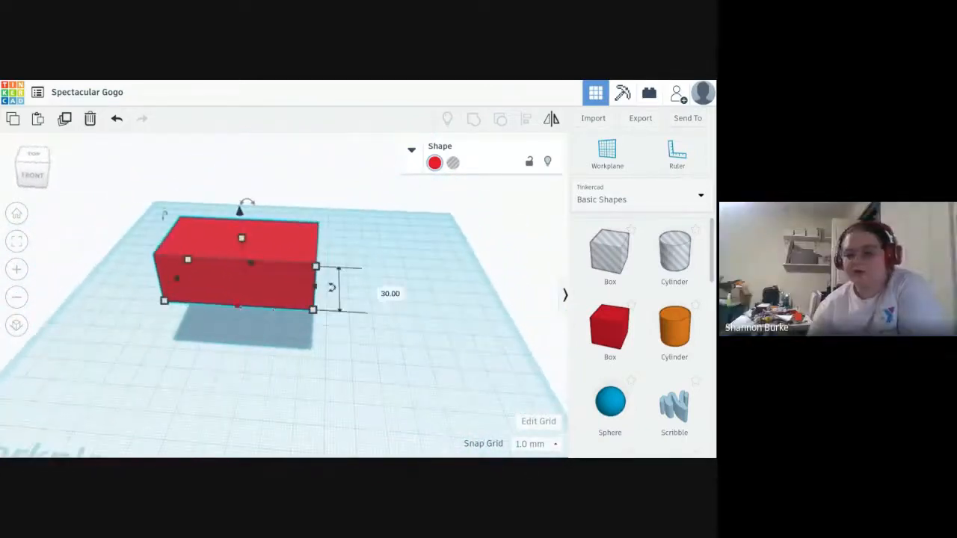
pyautogui.moveTo(238, 307)
pyautogui.mouseDown()
pyautogui.moveTo(228, 344)
pyautogui.moveTo(239, 311)
pyautogui.mouseUp()
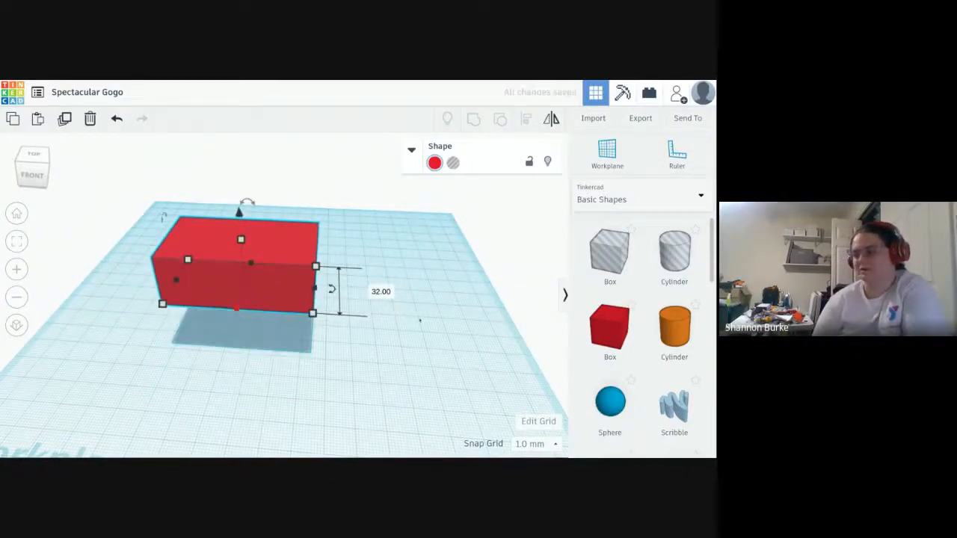
pyautogui.moveTo(419, 321); pyautogui.dragTo(311, 317, button='right')
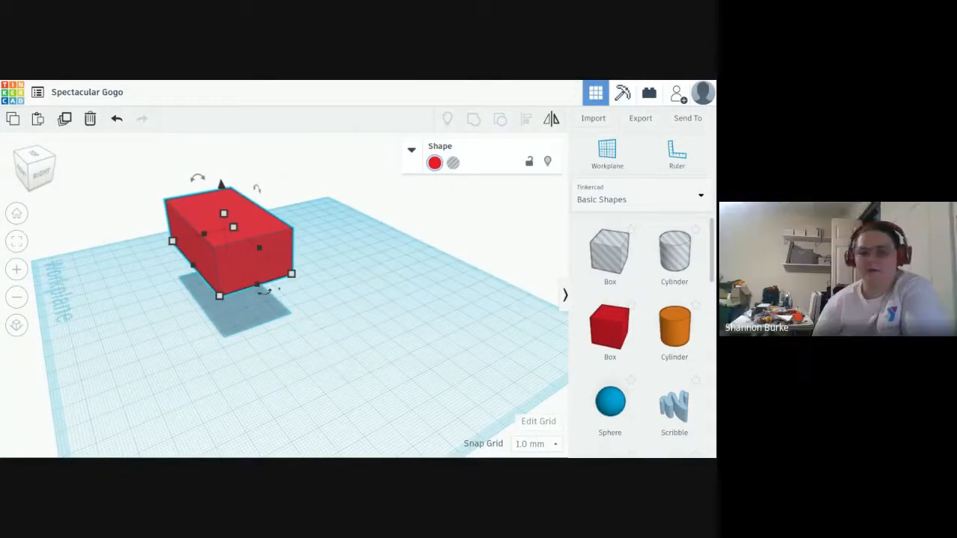
pyautogui.moveTo(259, 273); pyautogui.dragTo(292, 278)
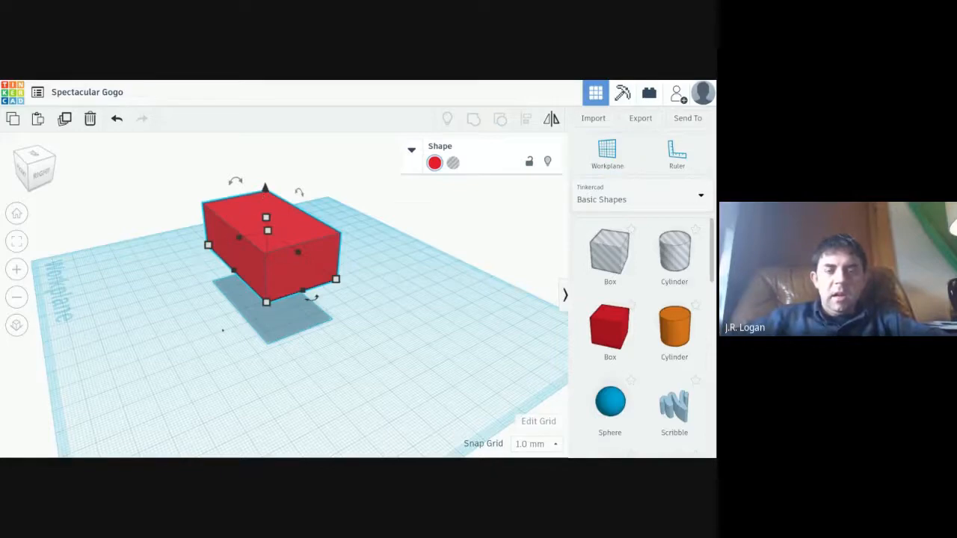
# - Place a cylinder hole at the box's front corner and raise it 14 mm above the workplane, overlapping the box
pyautogui.moveTo(189, 346); pyautogui.dragTo(242, 355, button='right')
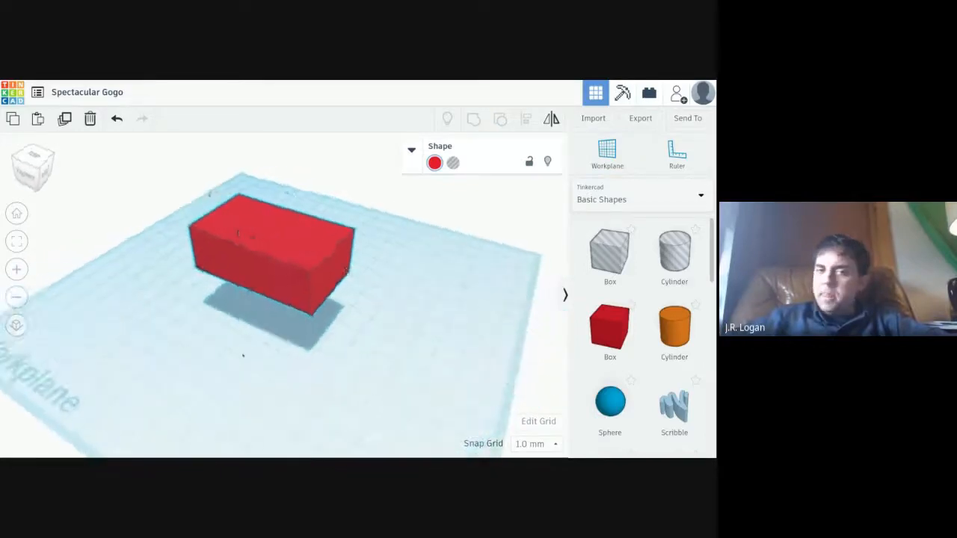
pyautogui.moveTo(250, 290)
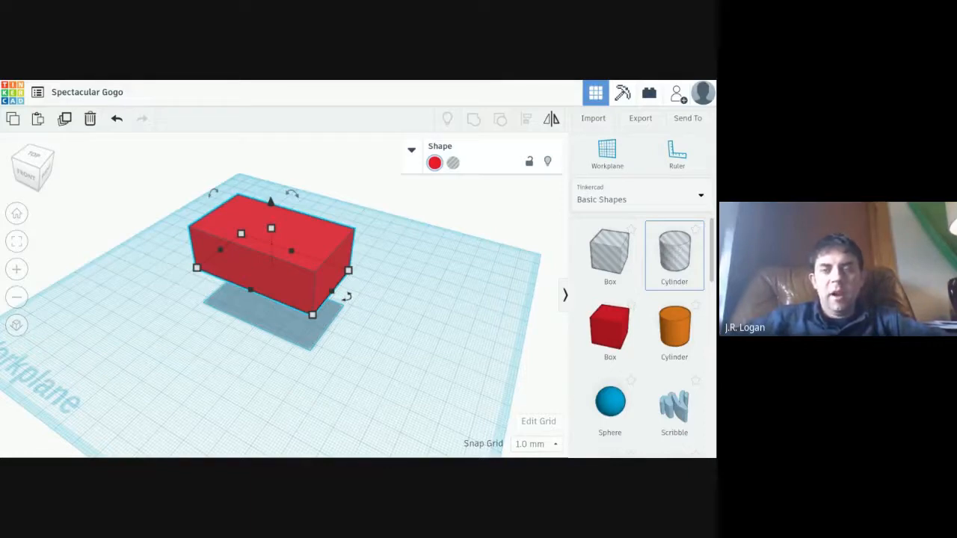
pyautogui.moveTo(674, 254); pyautogui.dragTo(309, 341)
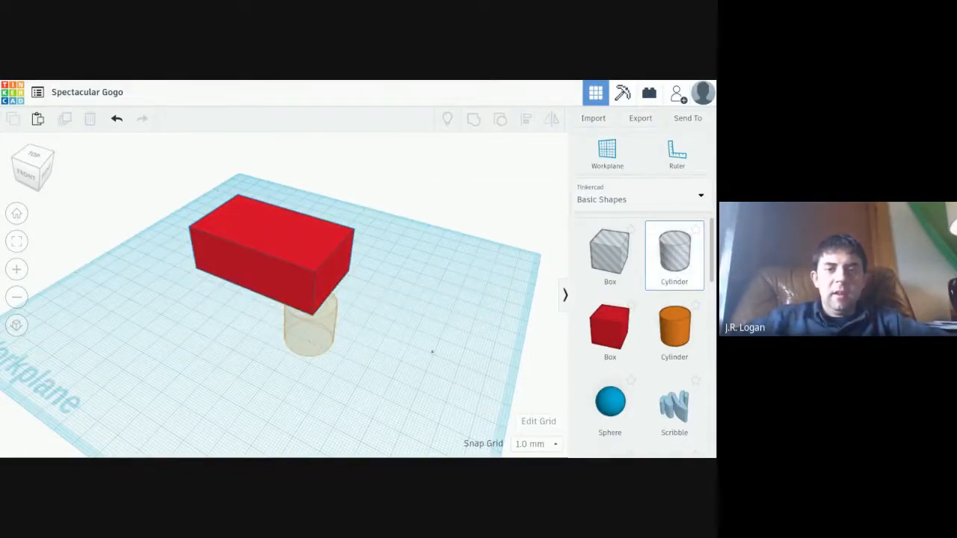
pyautogui.moveTo(433, 352); pyautogui.dragTo(363, 370, button='right')
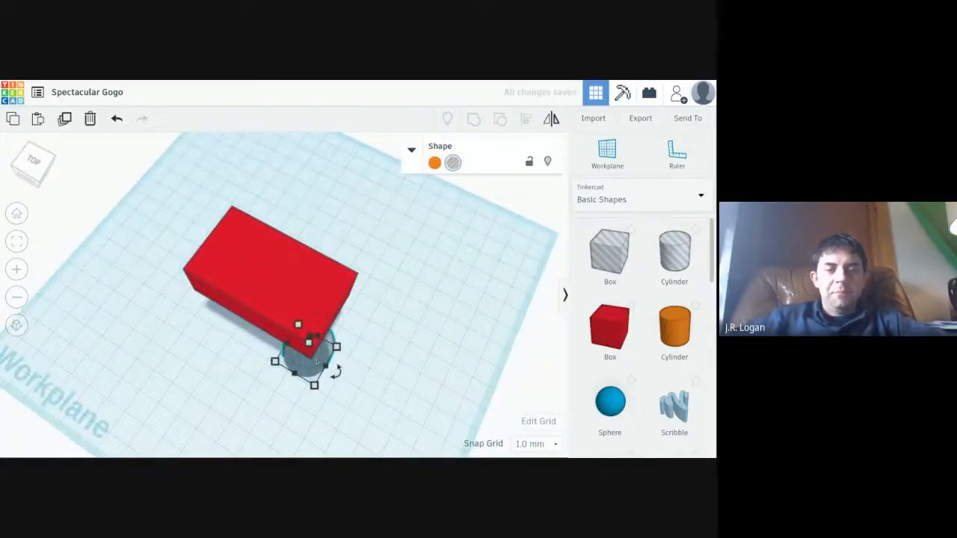
pyautogui.moveTo(317, 362)
pyautogui.mouseDown()
pyautogui.moveTo(330, 397)
pyautogui.moveTo(287, 387)
pyautogui.moveTo(318, 381)
pyautogui.mouseUp()
pyautogui.moveTo(406, 380); pyautogui.dragTo(273, 219, button='right')
pyautogui.moveTo(279, 225); pyautogui.dragTo(280, 184)
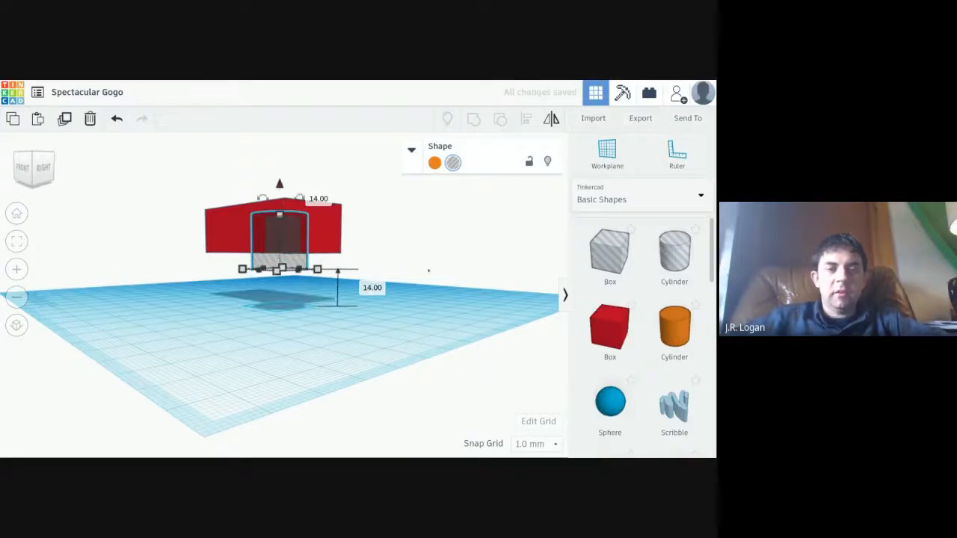
# - Select the cylinder hole together with the box and group them to cut a rounded notch into the corner
pyautogui.moveTo(427, 270); pyautogui.dragTo(291, 298, button='right')
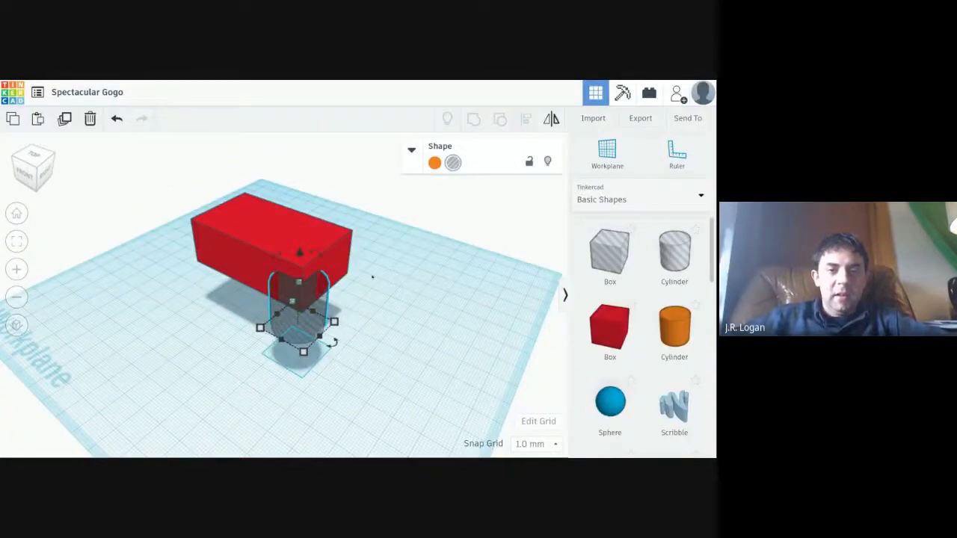
pyautogui.moveTo(425, 298); pyautogui.dragTo(331, 295, button='right')
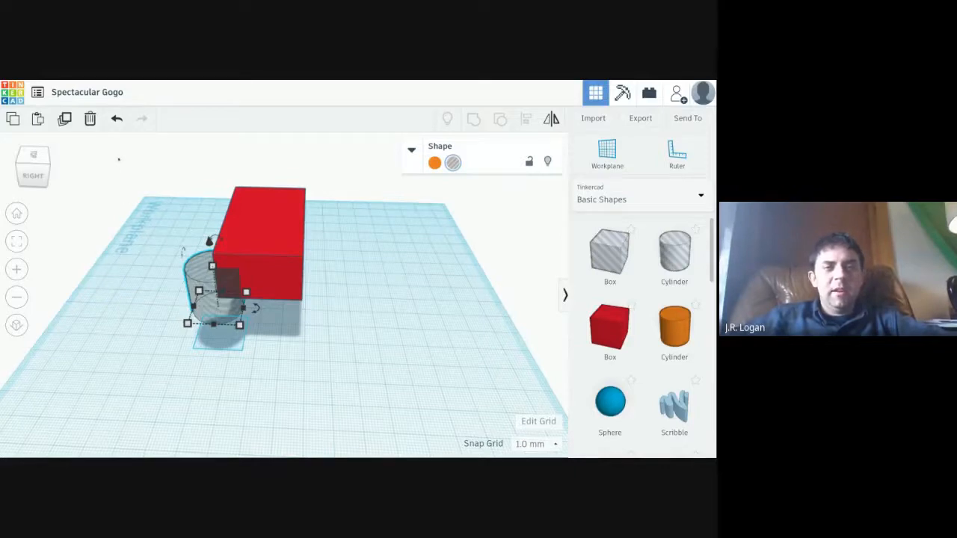
pyautogui.moveTo(118, 159); pyautogui.dragTo(366, 383)
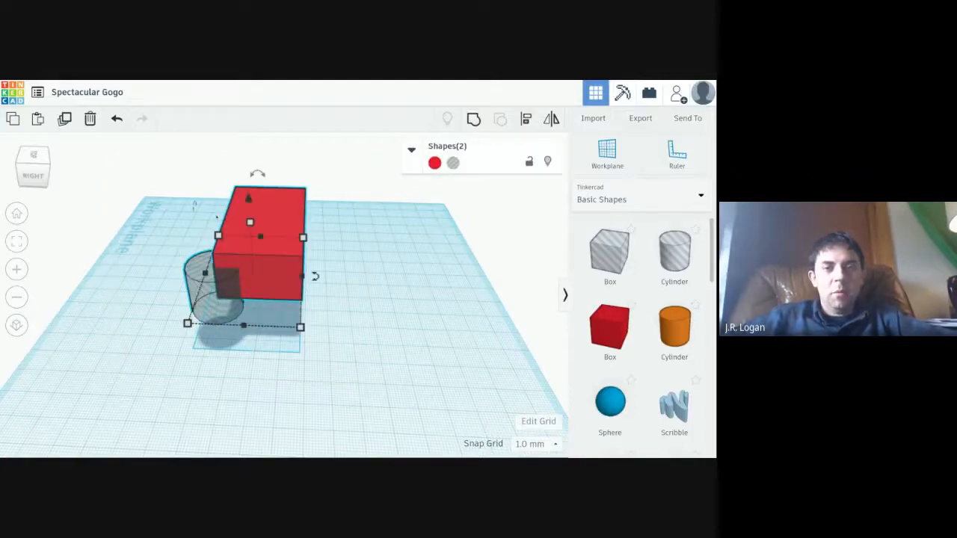
pyautogui.click(363, 192)
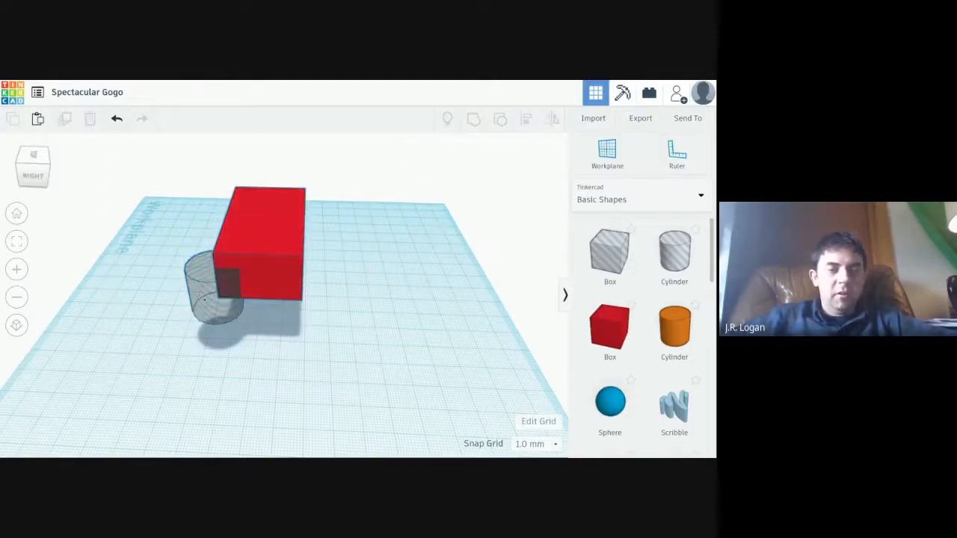
pyautogui.click(201, 292)
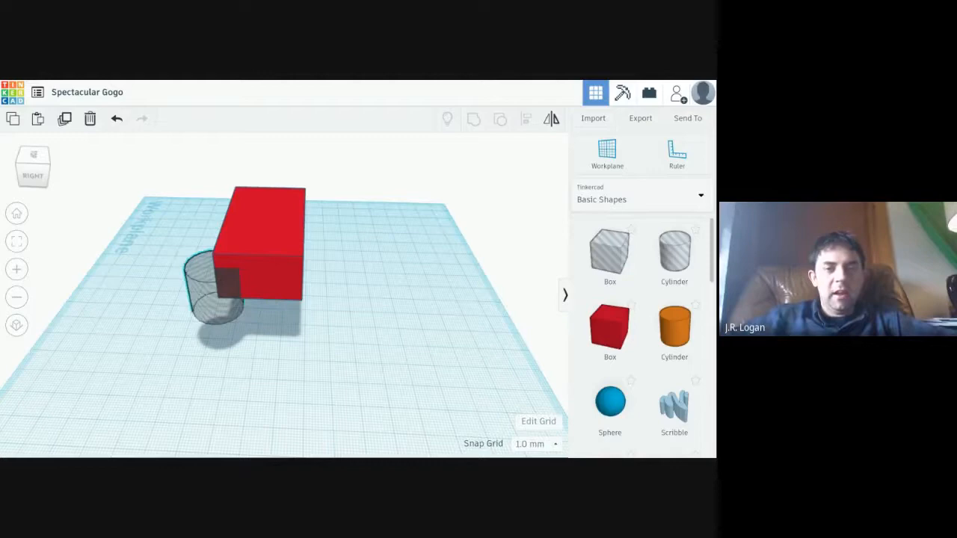
pyautogui.keyDown('shift'); pyautogui.click(262, 244); pyautogui.keyUp('shift')
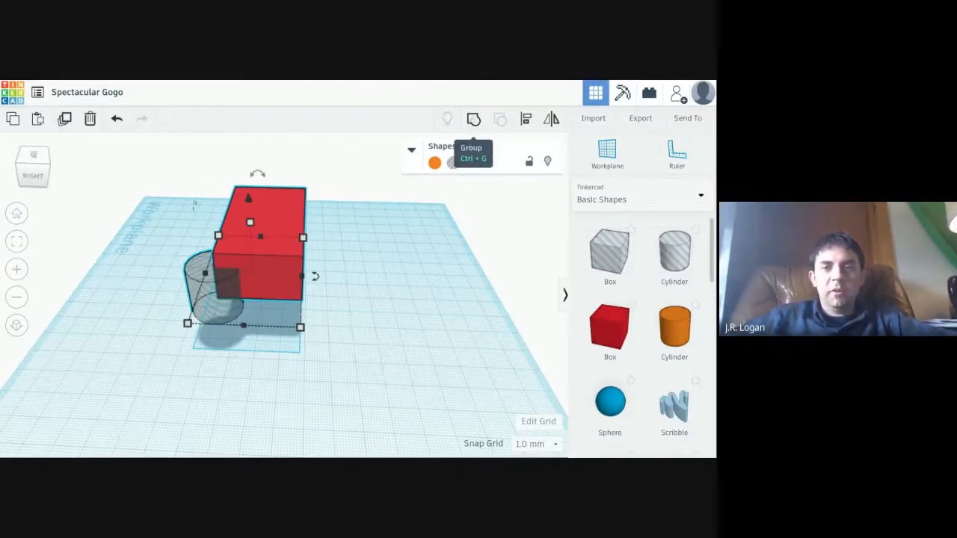
pyautogui.click(473, 120)
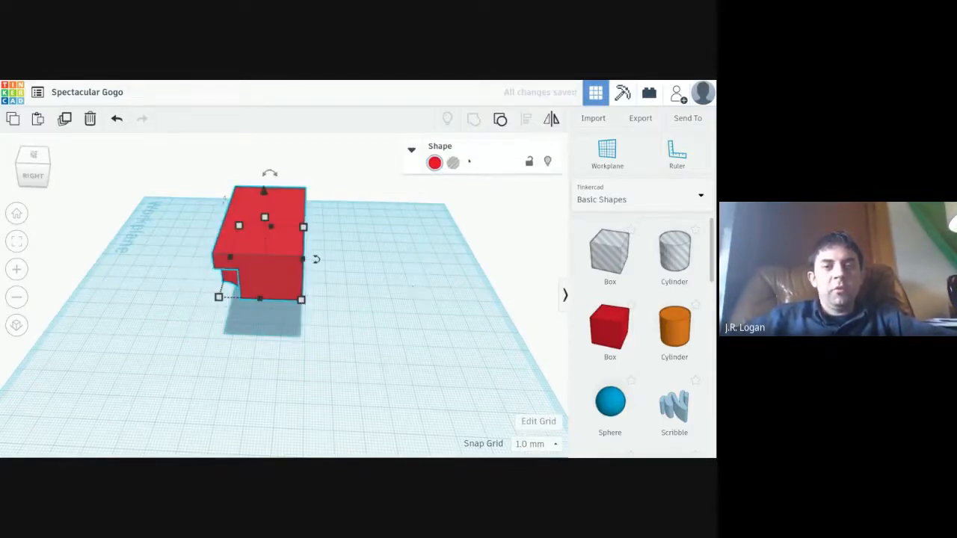
# - Inspect the notch cut into the box's corner and ungroup the box and cylinder hole
pyautogui.moveTo(333, 313); pyautogui.dragTo(406, 257, button='right')
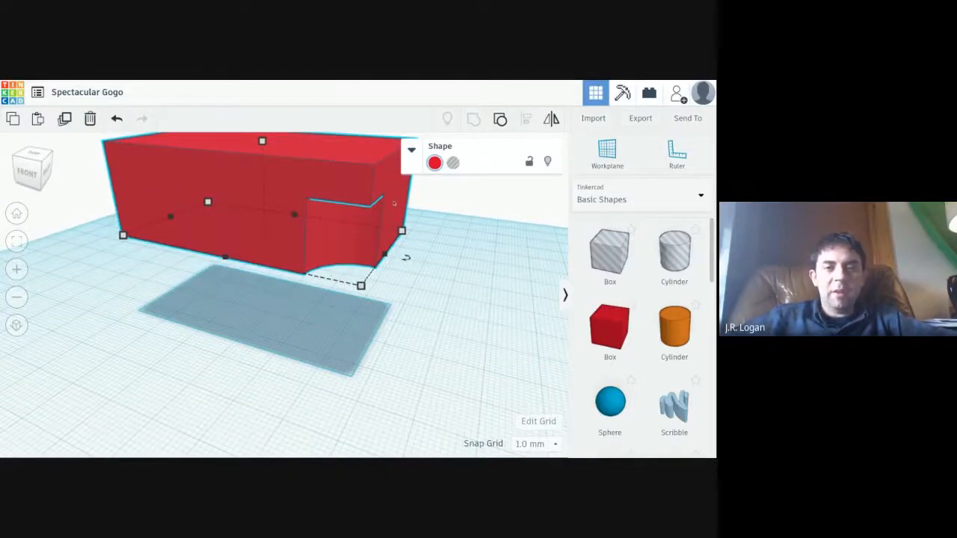
pyautogui.moveTo(487, 288); pyautogui.dragTo(374, 320, button='right')
pyautogui.moveTo(309, 360); pyautogui.dragTo(263, 320, button='right')
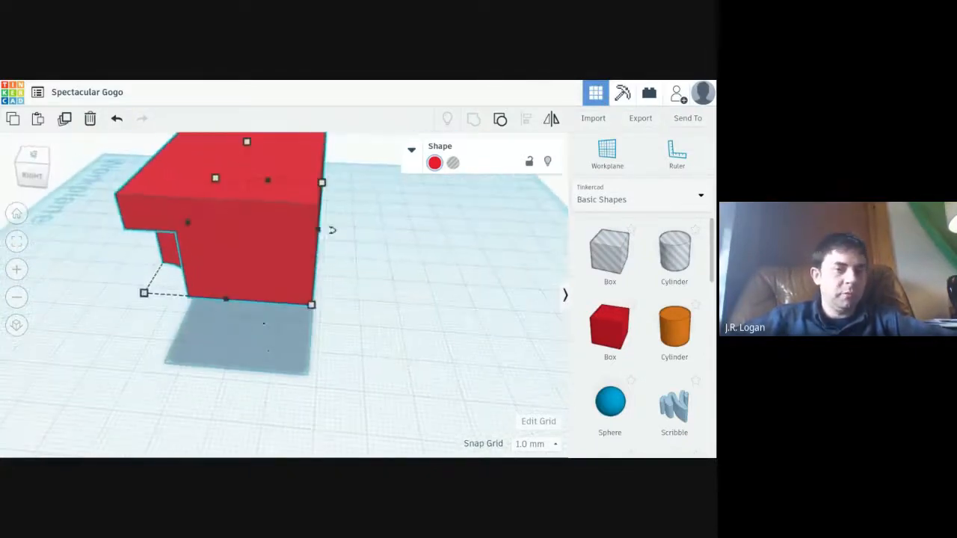
pyautogui.scroll(-4, 264, 320)
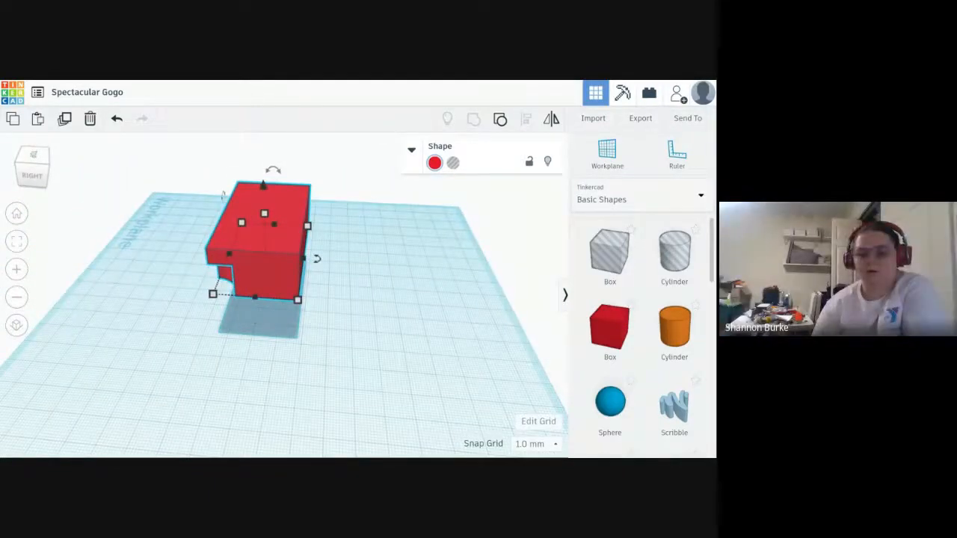
pyautogui.moveTo(253, 342)
pyautogui.mouseDown(button='right')
pyautogui.moveTo(286, 357)
pyautogui.moveTo(292, 342)
pyautogui.moveTo(243, 265)
pyautogui.moveTo(262, 243)
pyautogui.moveTo(212, 419)
pyautogui.moveTo(252, 380)
pyautogui.moveTo(255, 352)
pyautogui.mouseUp(button='right')
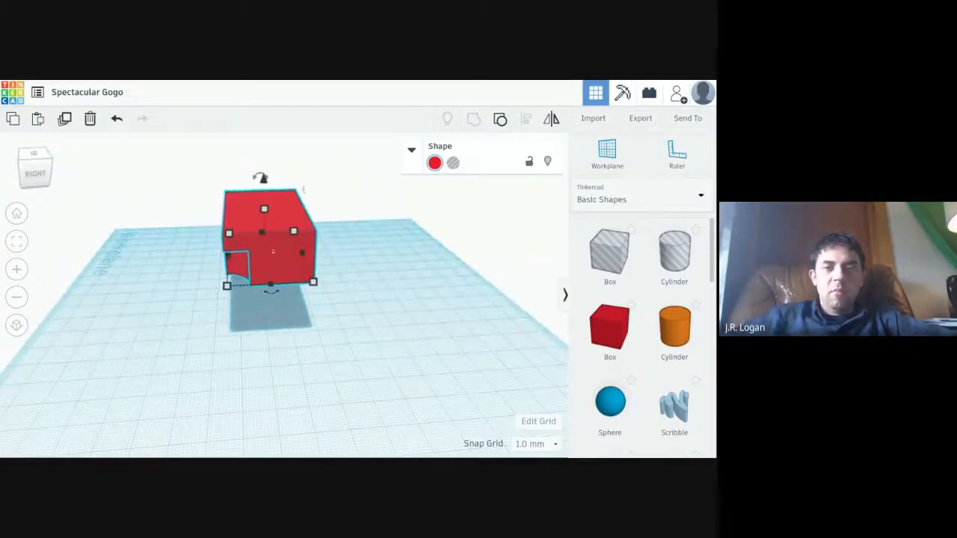
pyautogui.click(500, 119)
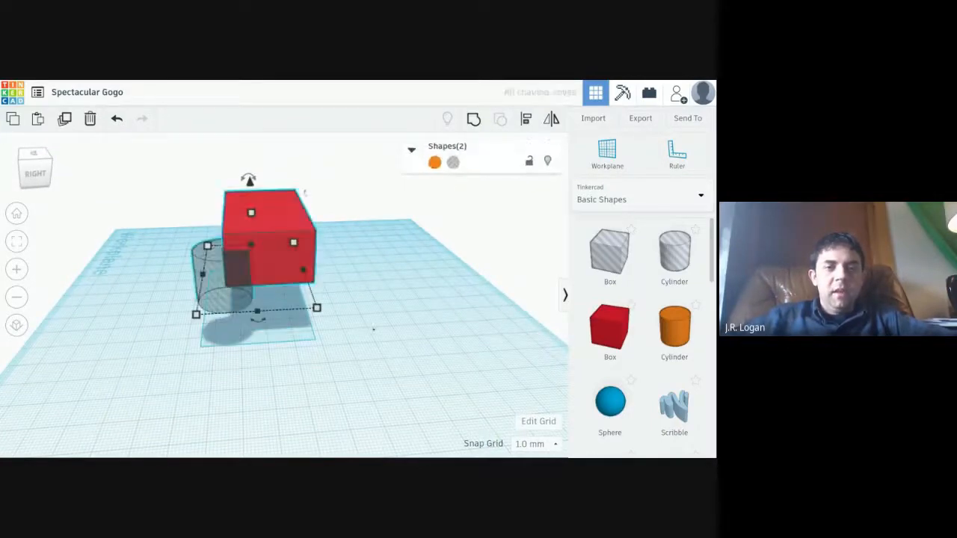
# - Move the box and cylinder hole together a short distance across the workplane and clear the selection
pyautogui.moveTo(373, 329); pyautogui.dragTo(371, 371, button='right')
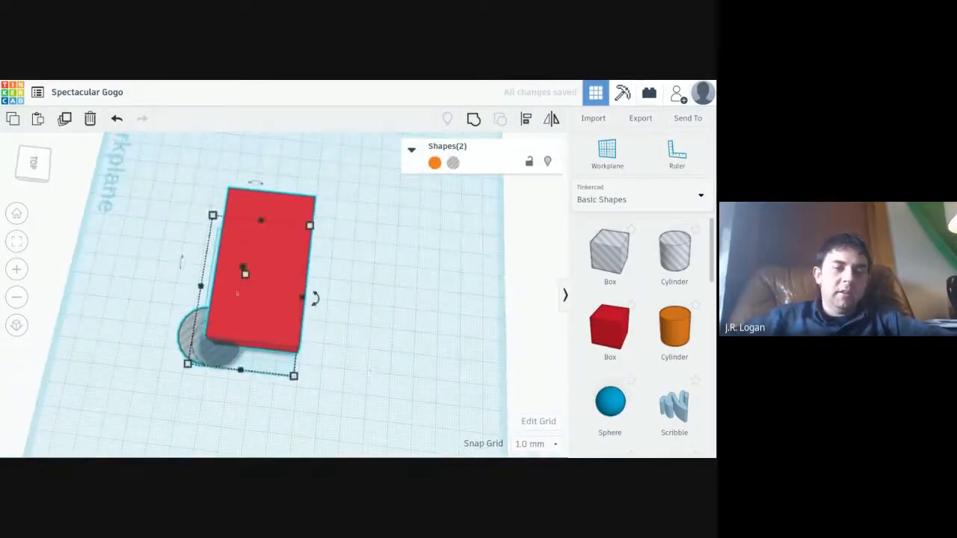
pyautogui.moveTo(244, 270)
pyautogui.mouseDown()
pyautogui.moveTo(290, 309)
pyautogui.moveTo(262, 265)
pyautogui.mouseUp()
pyautogui.click(369, 357)
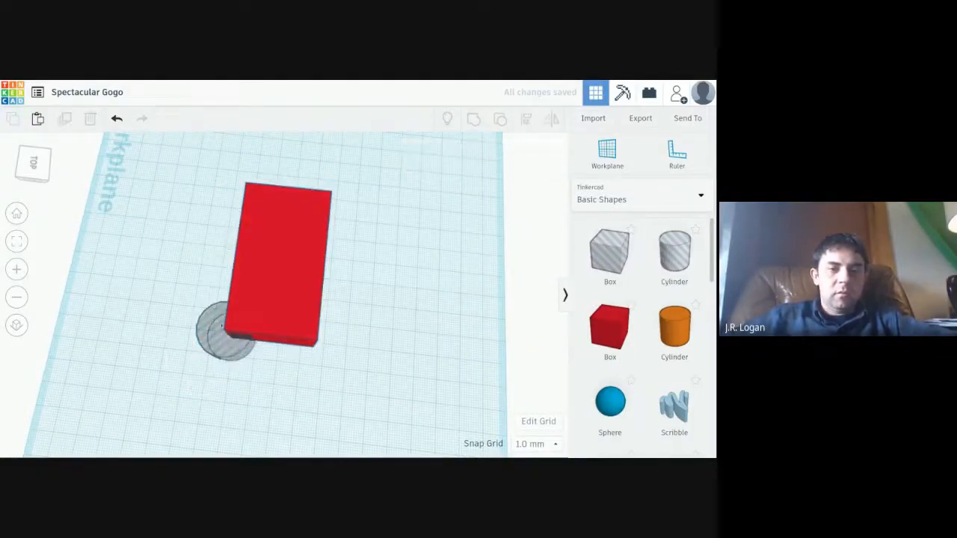
# - Move the cylinder hole clear of the box and set its footprint to 5 mm by 5 mm
pyautogui.click(211, 331)
pyautogui.moveTo(216, 313); pyautogui.dragTo(187, 296)
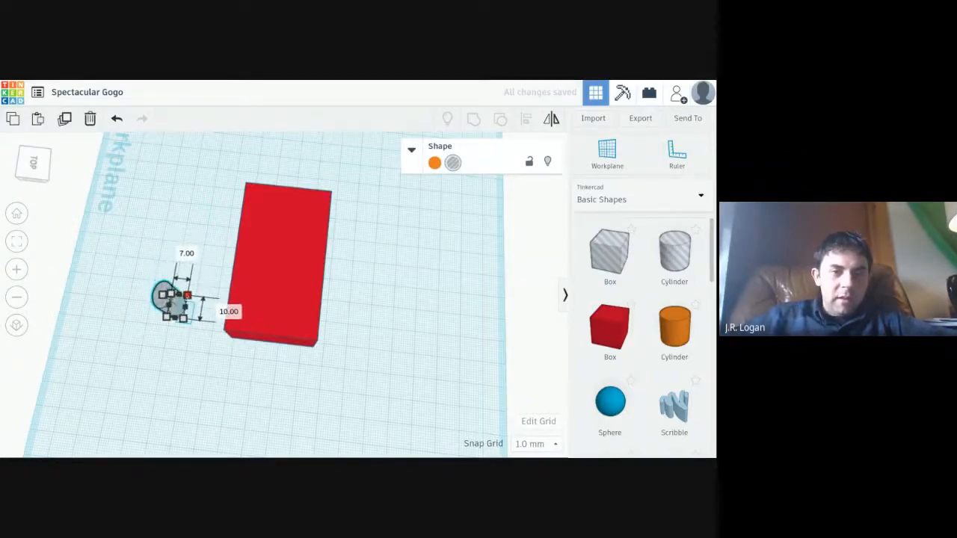
pyautogui.click(187, 253)
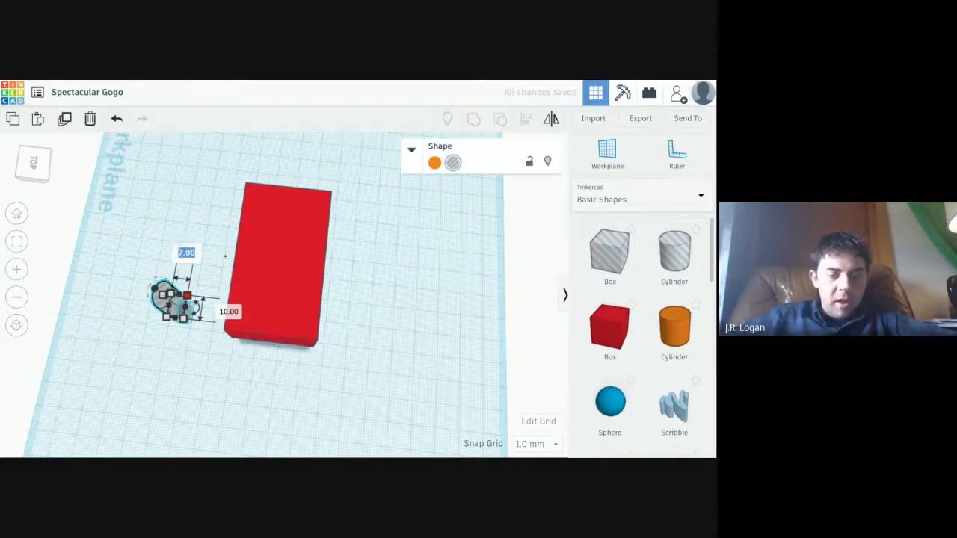
pyautogui.write('5')
pyautogui.press('Tab')
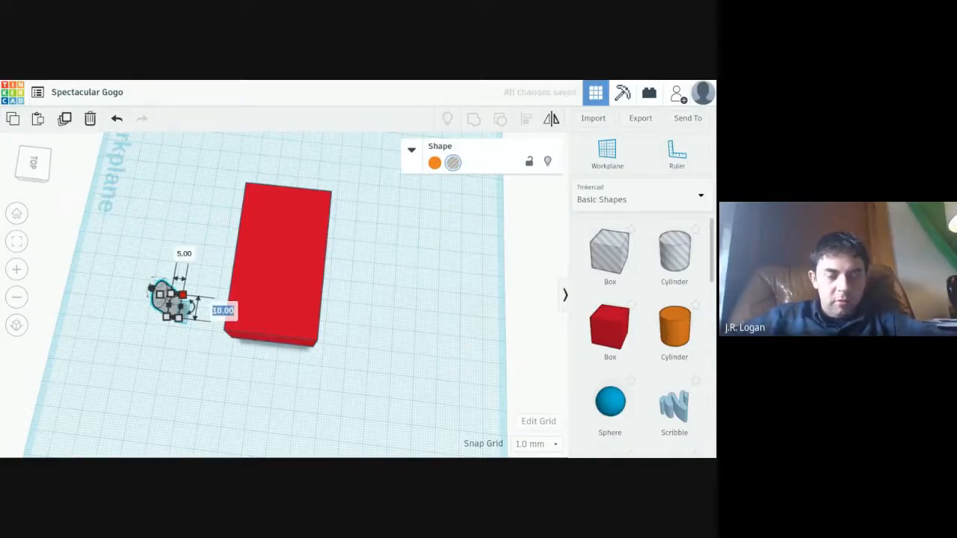
pyautogui.write('5')
pyautogui.press('Return')
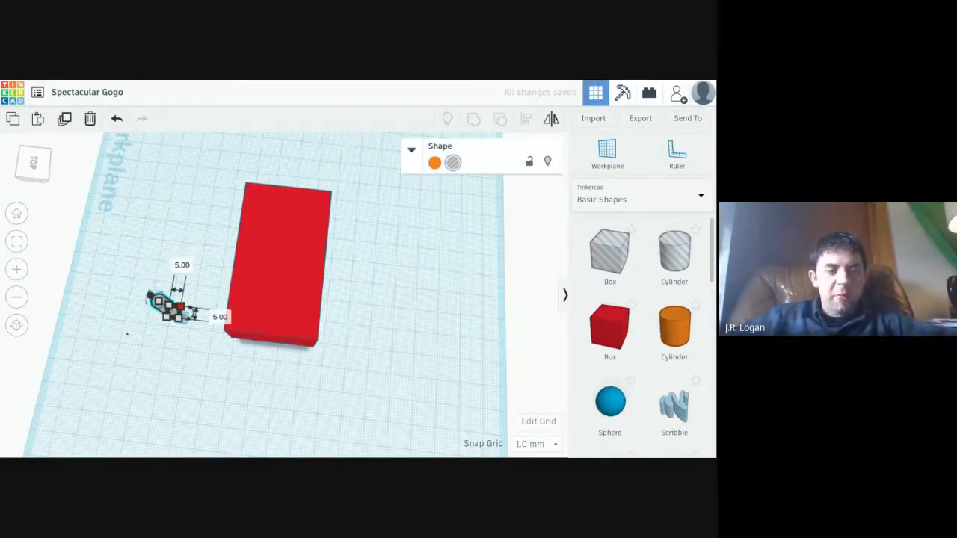
pyautogui.click(128, 334)
# - Stretch the thin cylinder hole to 40 mm tall and move it into the box near its long front edge
pyautogui.click(169, 308)
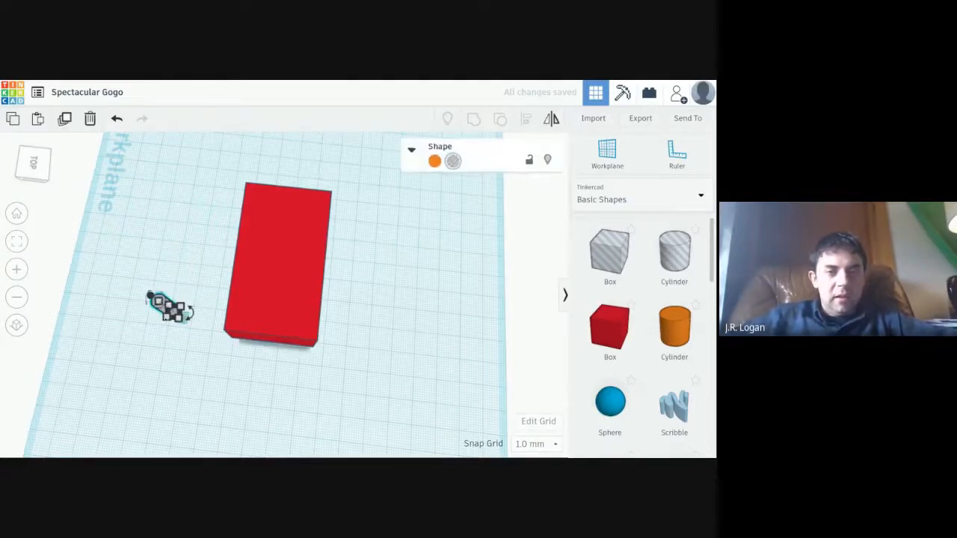
pyautogui.moveTo(149, 294); pyautogui.dragTo(158, 207, button='right')
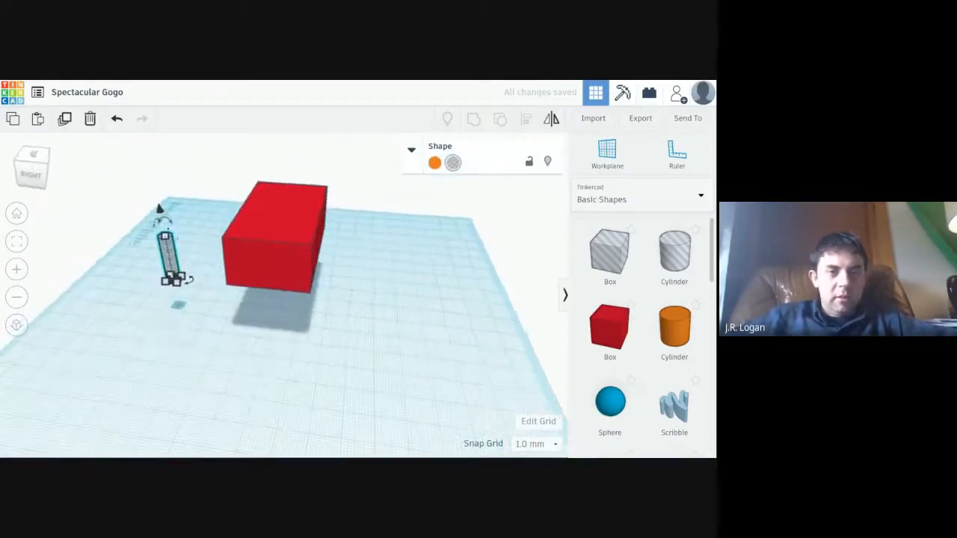
pyautogui.moveTo(164, 236); pyautogui.dragTo(156, 185)
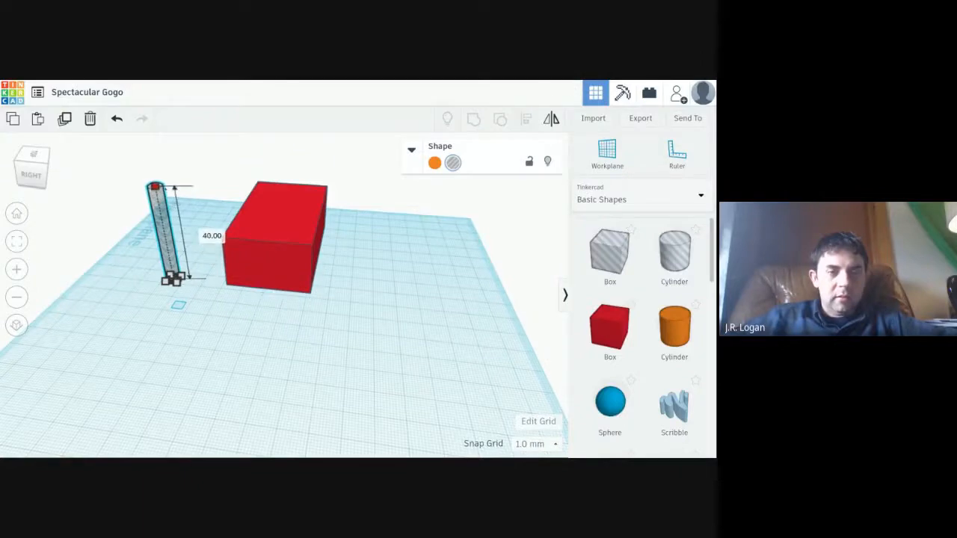
pyautogui.moveTo(163, 231); pyautogui.dragTo(244, 223)
pyautogui.moveTo(408, 280); pyautogui.dragTo(426, 344, button='right')
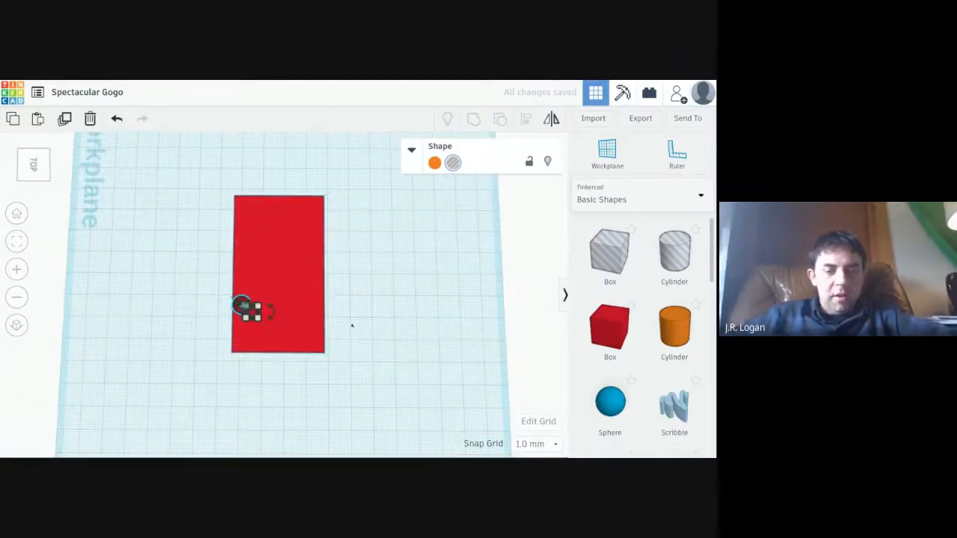
# - Duplicate the thin cylinder hole and move the copy across the box to just inside its opposite long edge
pyautogui.hotkey('ctrl', 'c')
pyautogui.hotkey('ctrl', 'v')
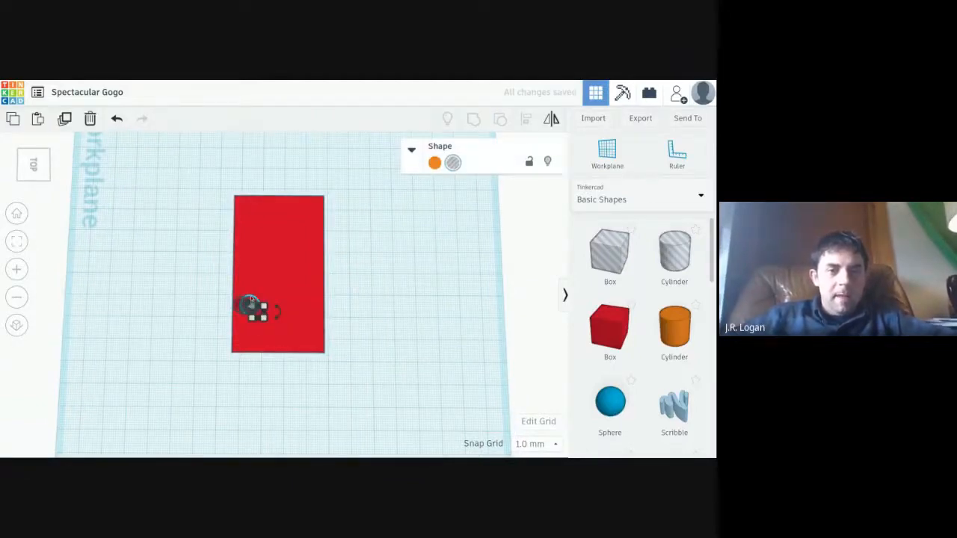
pyautogui.moveTo(281, 271); pyautogui.dragTo(333, 270)
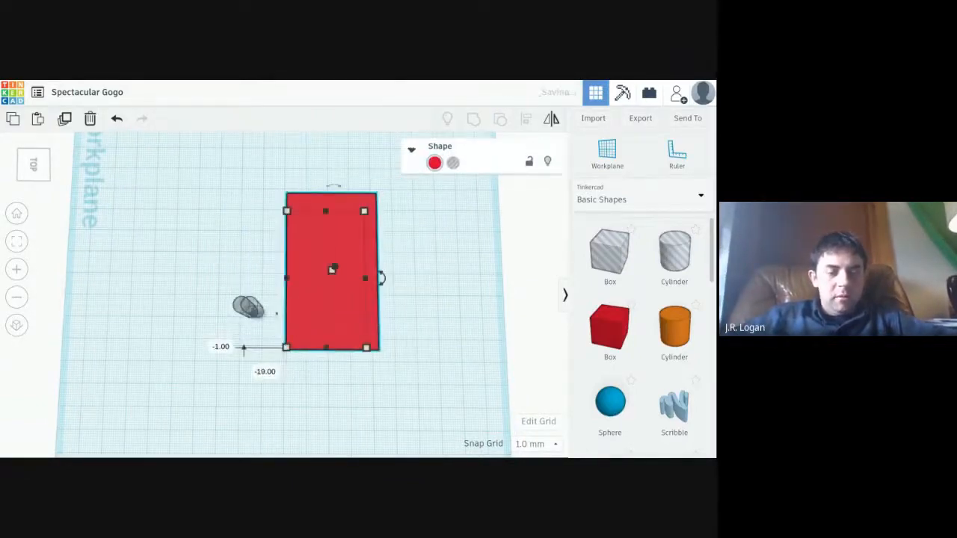
pyautogui.hotkey('ctrl', 'z')
pyautogui.moveTo(223, 407); pyautogui.dragTo(214, 336, button='right')
pyautogui.keyDown('shift'); pyautogui.click(251, 213); pyautogui.keyUp('shift')
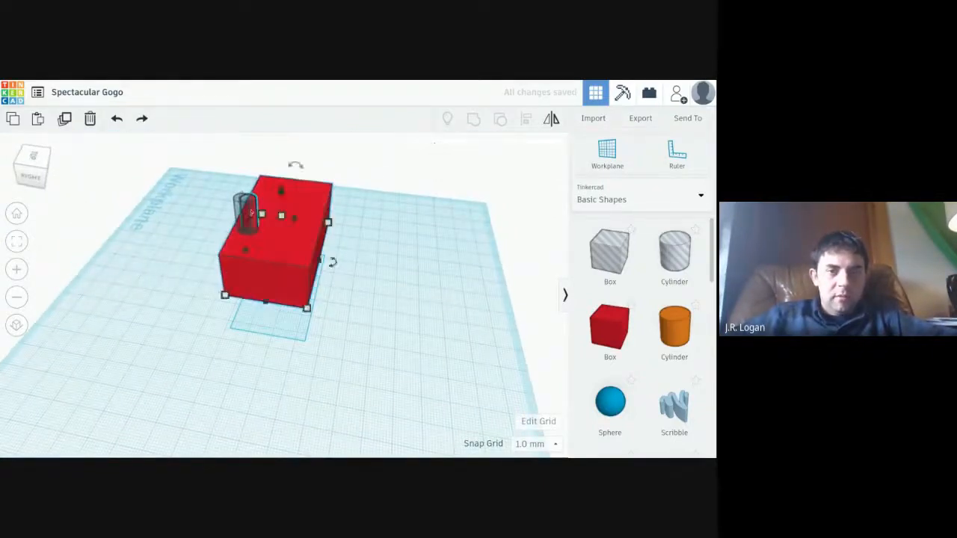
pyautogui.moveTo(251, 213); pyautogui.dragTo(306, 220)
pyautogui.moveTo(466, 298); pyautogui.dragTo(417, 330, button='right')
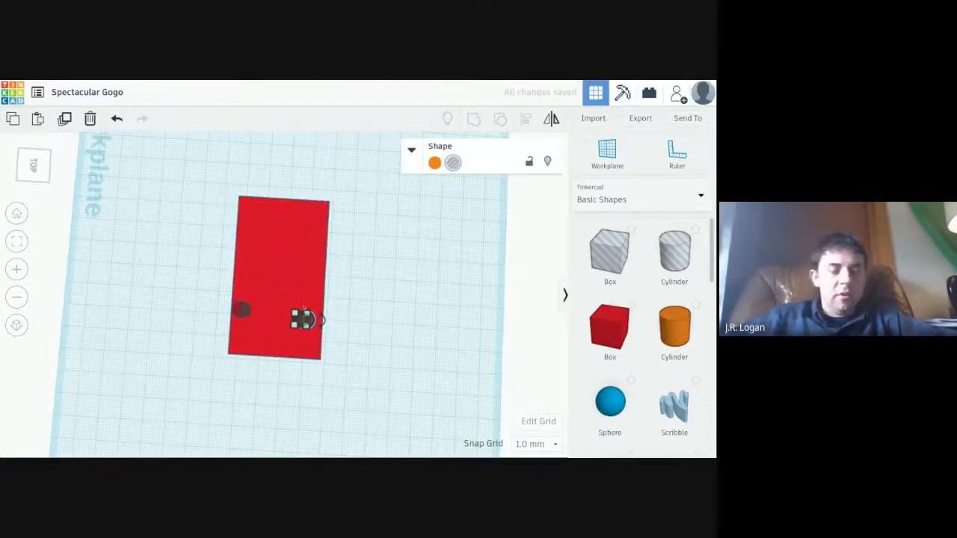
# - Align the two cylinder holes to their common centre along the box's length and clear the selection
pyautogui.keyDown('shift'); pyautogui.click(243, 309); pyautogui.keyUp('shift')
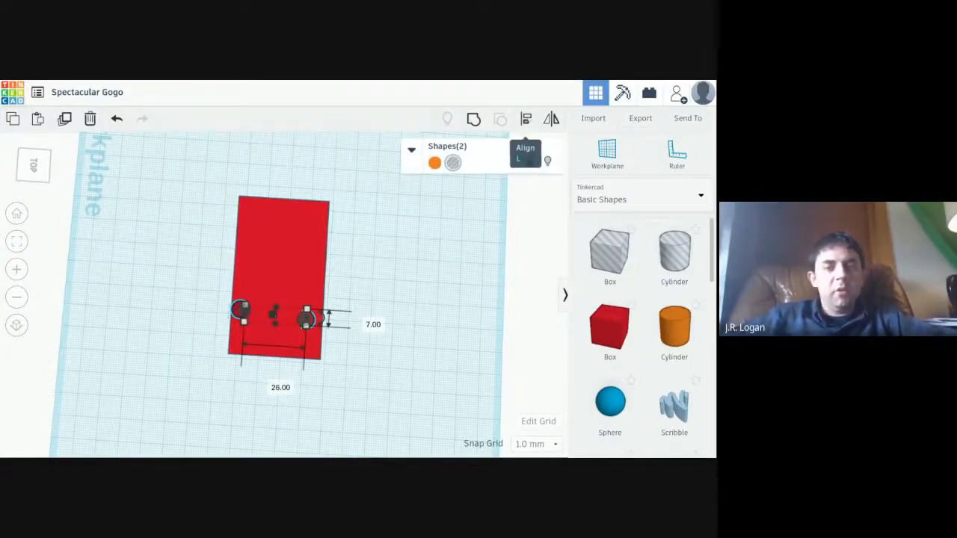
pyautogui.click(526, 120)
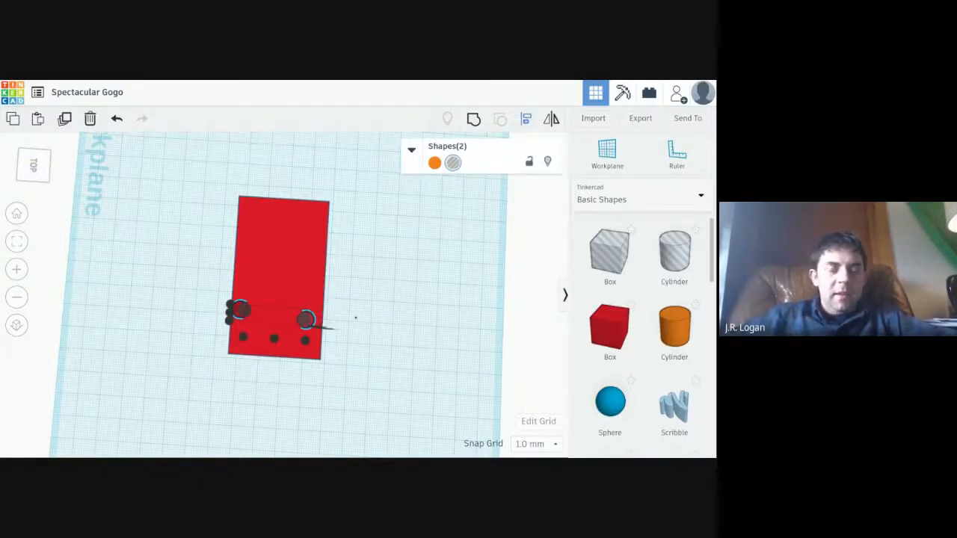
pyautogui.scroll(4, 261, 378)
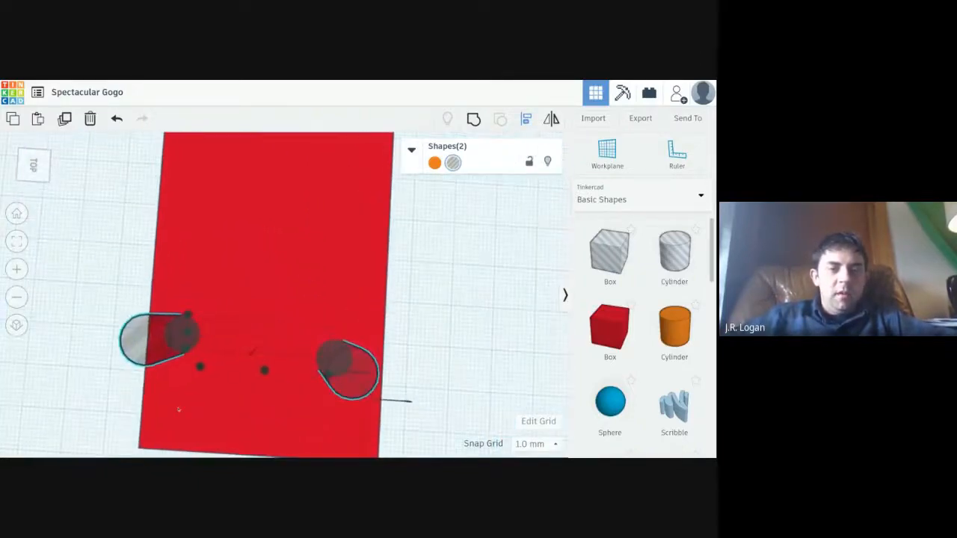
pyautogui.scroll(-5, 165, 384)
pyautogui.moveTo(164, 384); pyautogui.dragTo(221, 322, button='right')
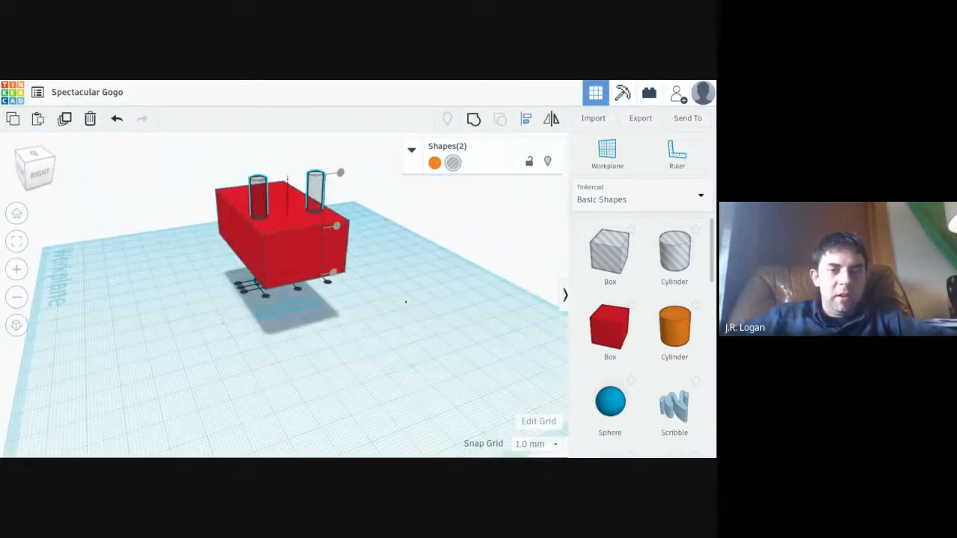
pyautogui.moveTo(405, 302); pyautogui.dragTo(400, 356, button='right')
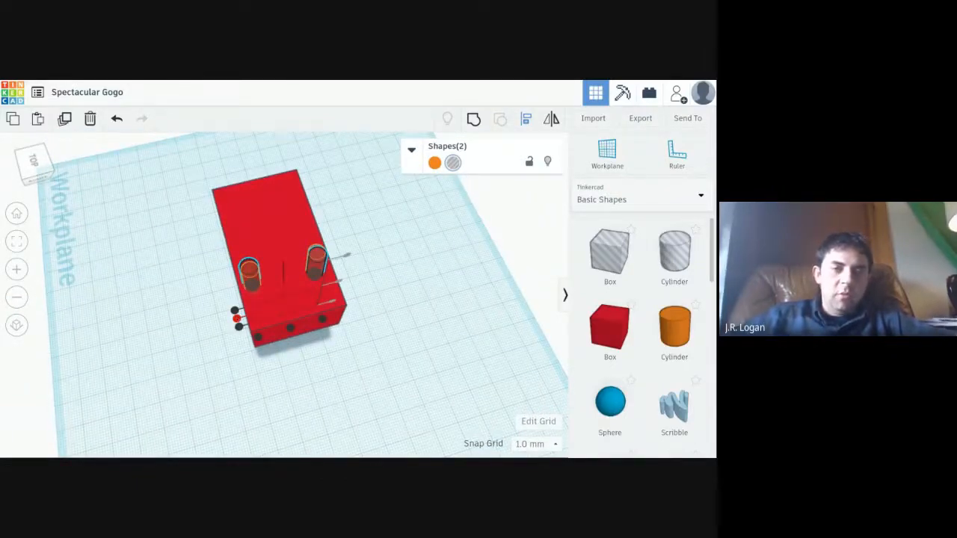
pyautogui.moveTo(163, 344); pyautogui.dragTo(118, 379, button='right')
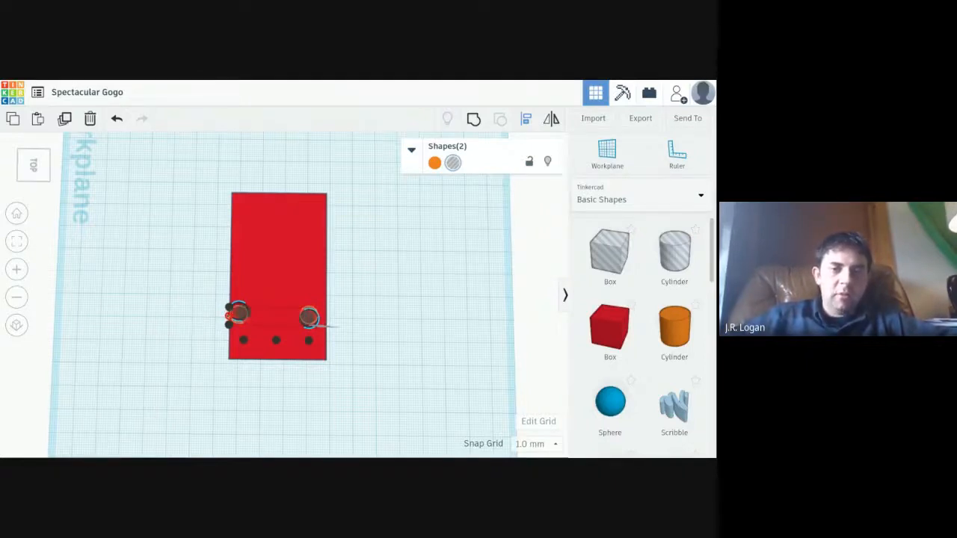
pyautogui.click(228, 315)
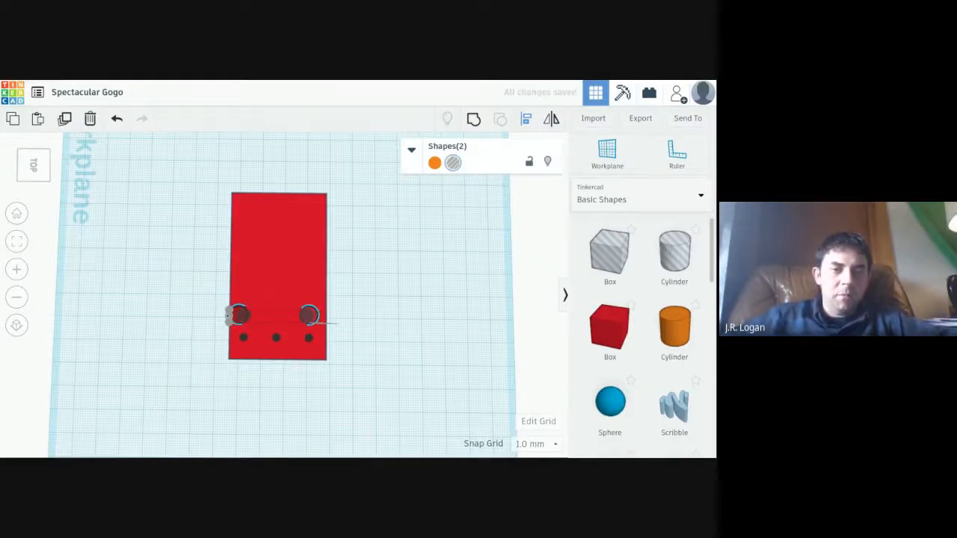
pyautogui.click(399, 312)
pyautogui.click(404, 329)
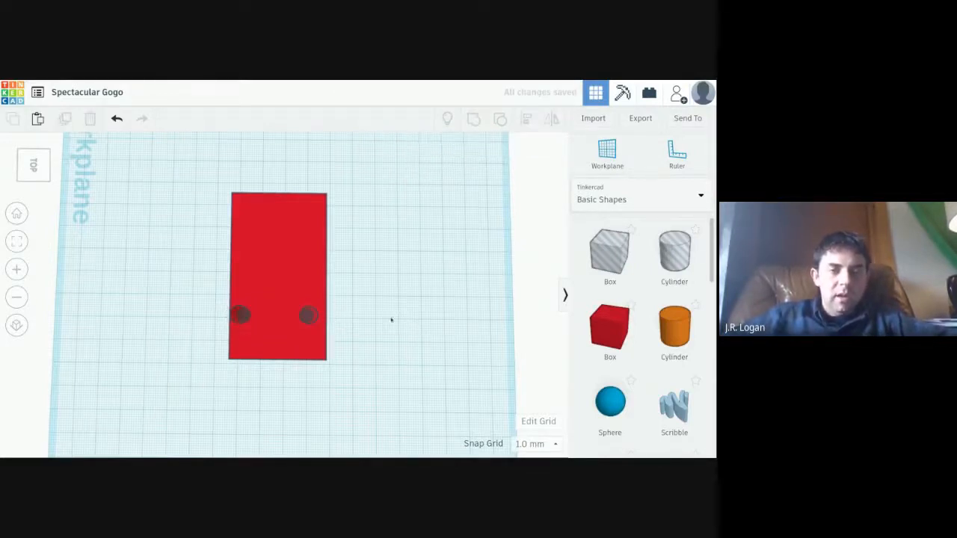
# - Group the two cylinder holes into one hole object and clear the selection
pyautogui.moveTo(411, 396); pyautogui.dragTo(360, 305, button='right')
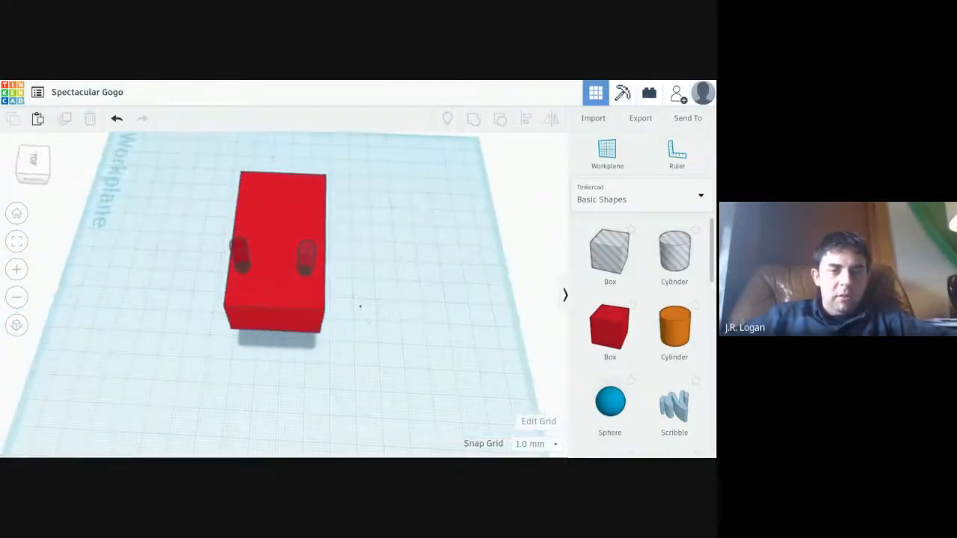
pyautogui.click(306, 260)
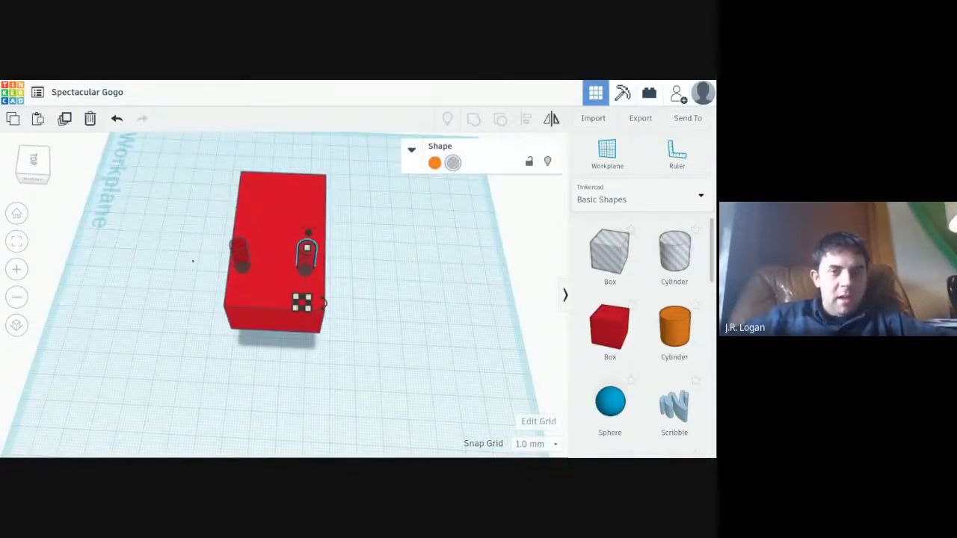
pyautogui.keyDown('shift'); pyautogui.click(237, 255); pyautogui.keyUp('shift')
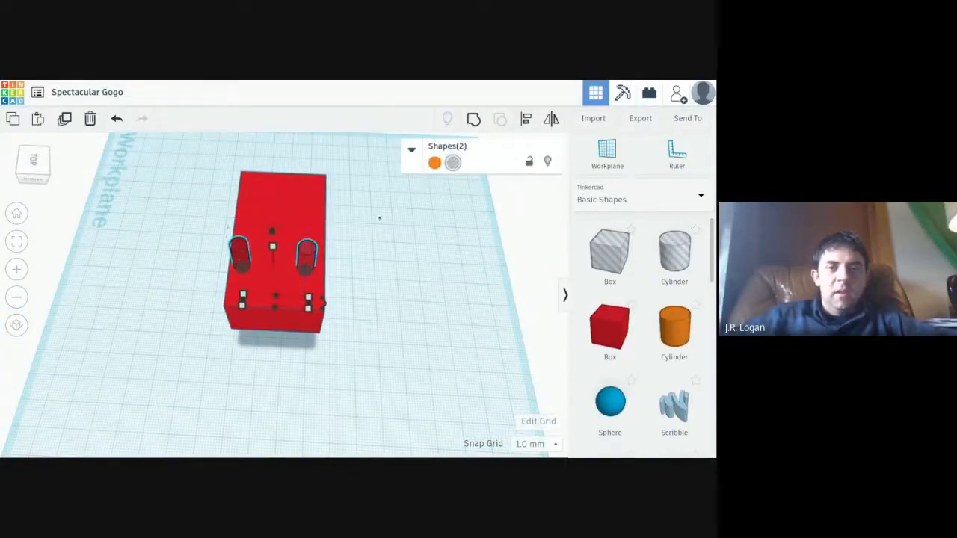
pyautogui.hotkey('ctrl', 'g')
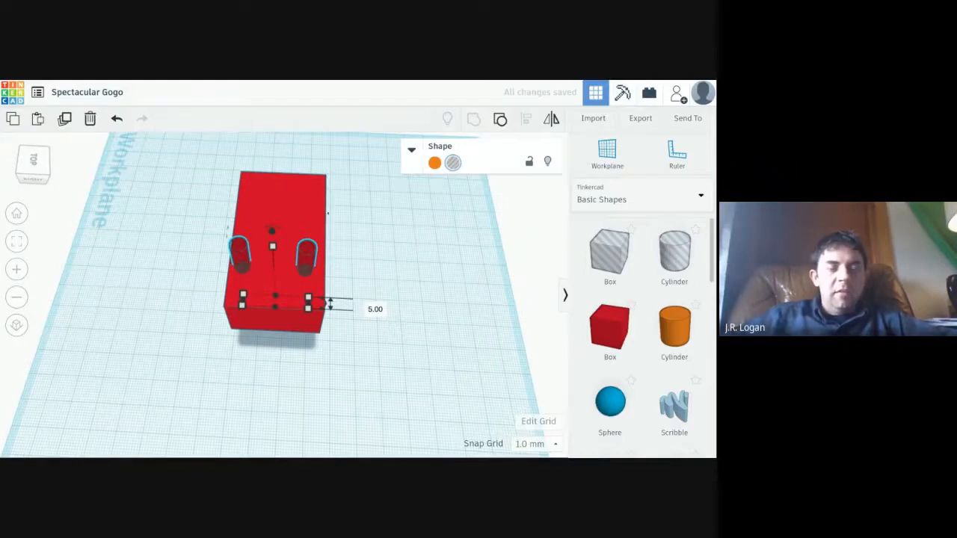
pyautogui.click(369, 227)
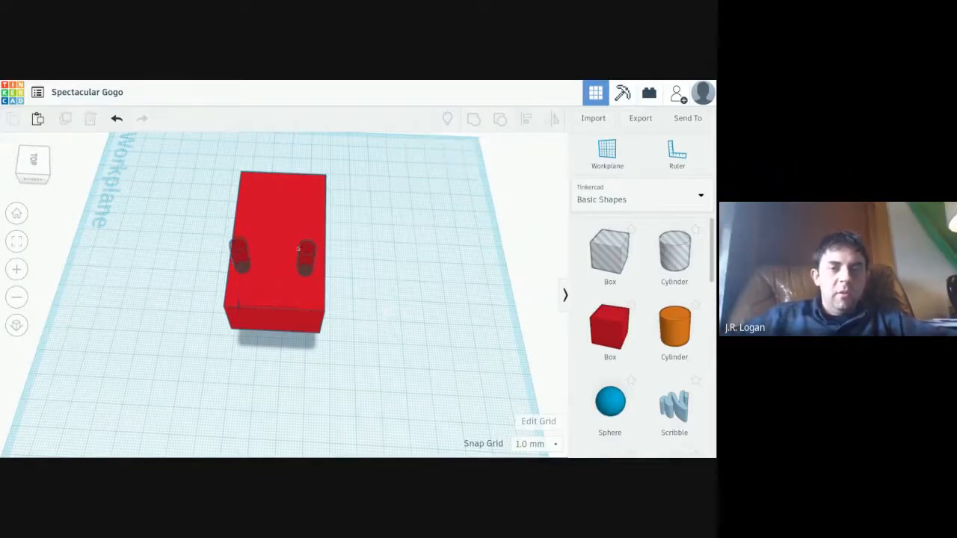
# - Align the grouped holes and the box on their centres across the box's width, and clear the selection
pyautogui.click(298, 248)
pyautogui.keyDown('shift'); pyautogui.click(305, 203); pyautogui.keyUp('shift')
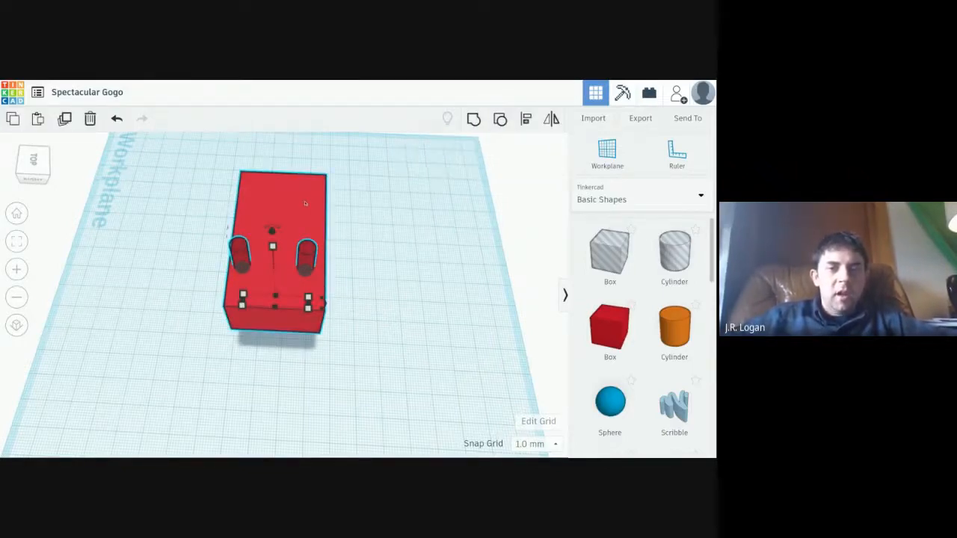
pyautogui.moveTo(391, 289); pyautogui.dragTo(438, 290, button='right')
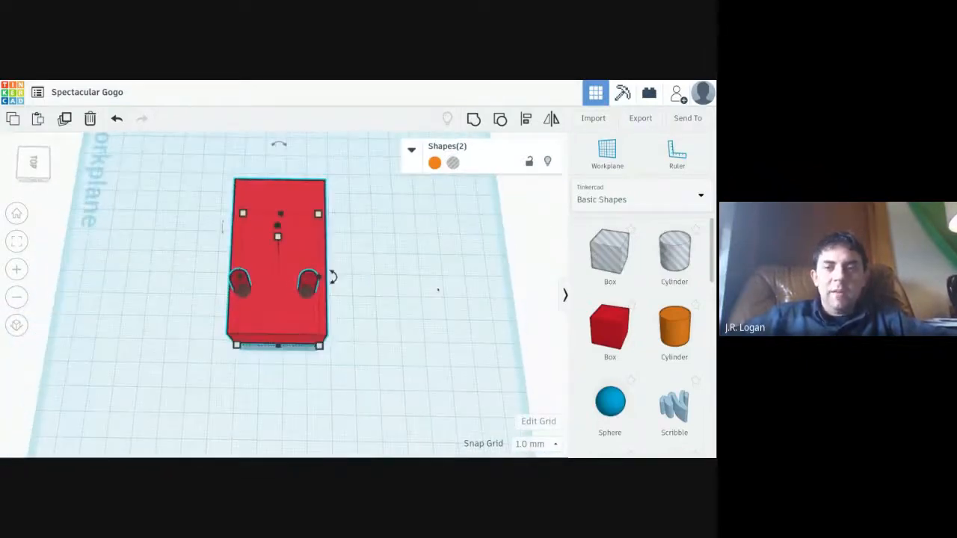
pyautogui.press('l')
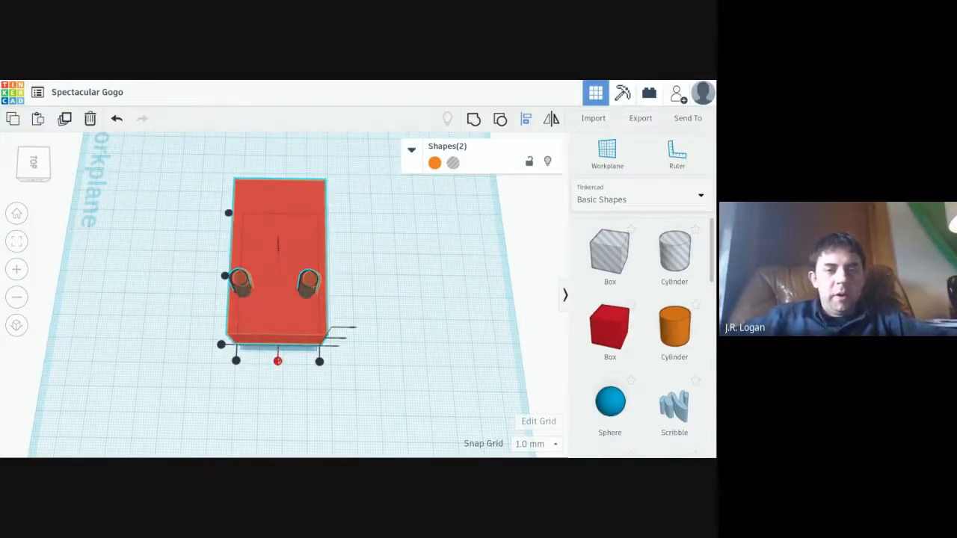
pyautogui.click(278, 361)
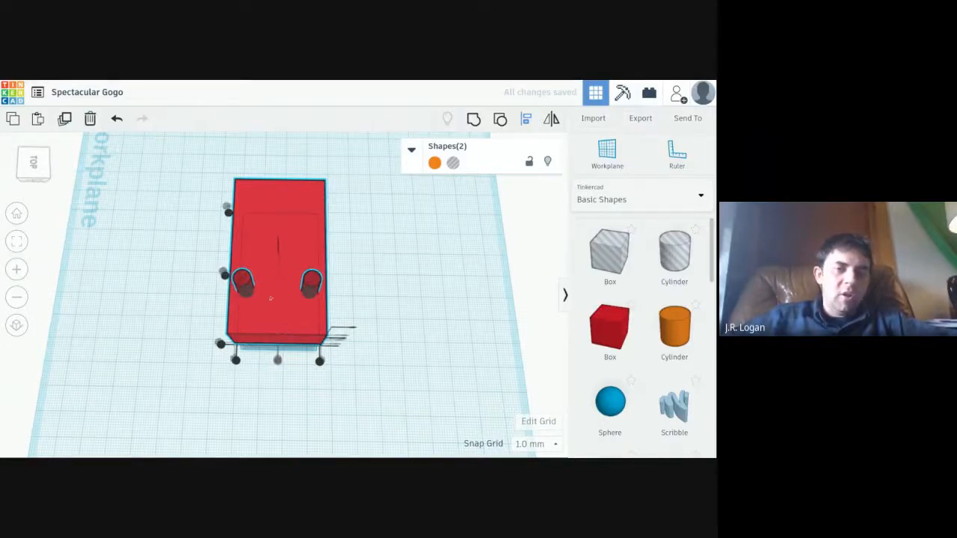
pyautogui.click(199, 288)
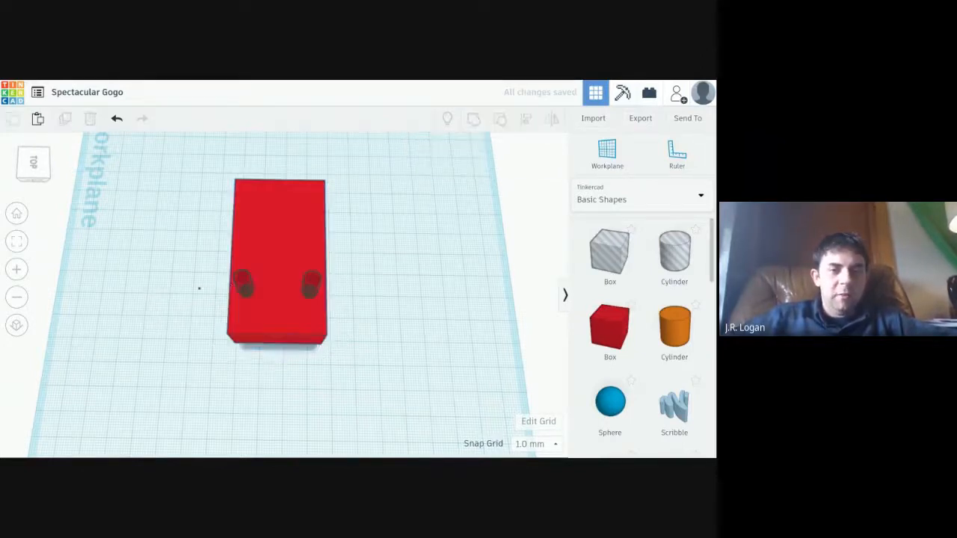
# - Move the grouped holes out beside the box, and align box and holes on their centres across the box's width again
pyautogui.click(244, 282)
pyautogui.moveTo(244, 282); pyautogui.dragTo(113, 279)
pyautogui.click(384, 302)
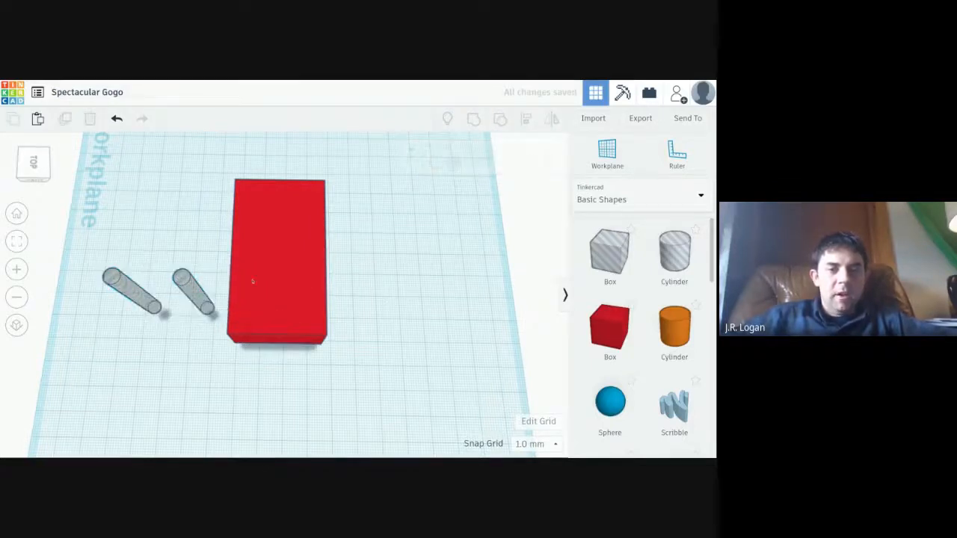
pyautogui.click(261, 259)
pyautogui.keyDown('shift'); pyautogui.click(182, 282); pyautogui.keyUp('shift')
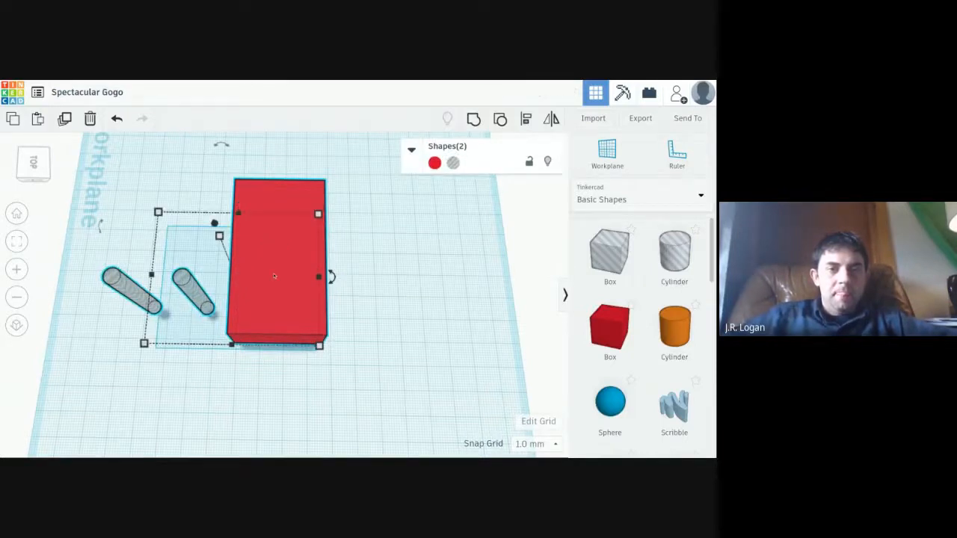
pyautogui.press('l')
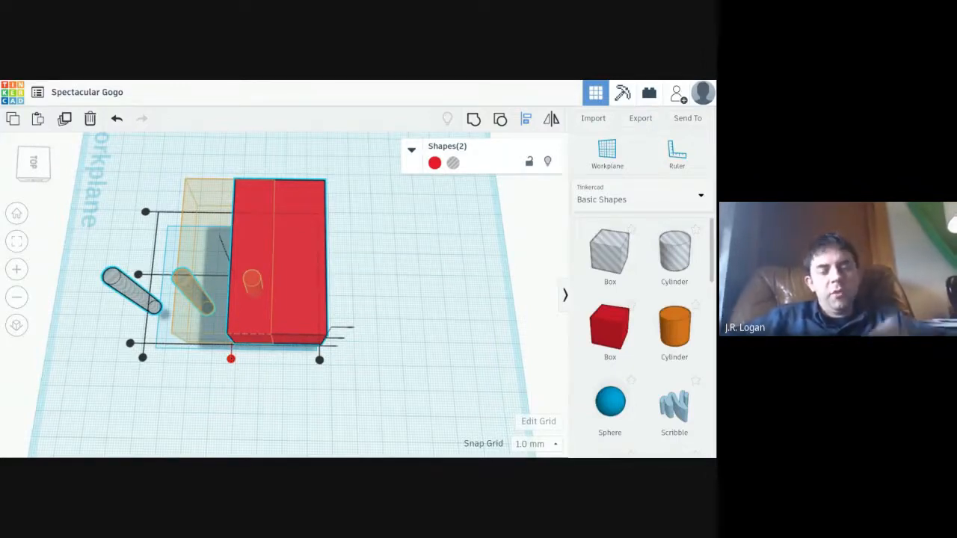
pyautogui.click(231, 359)
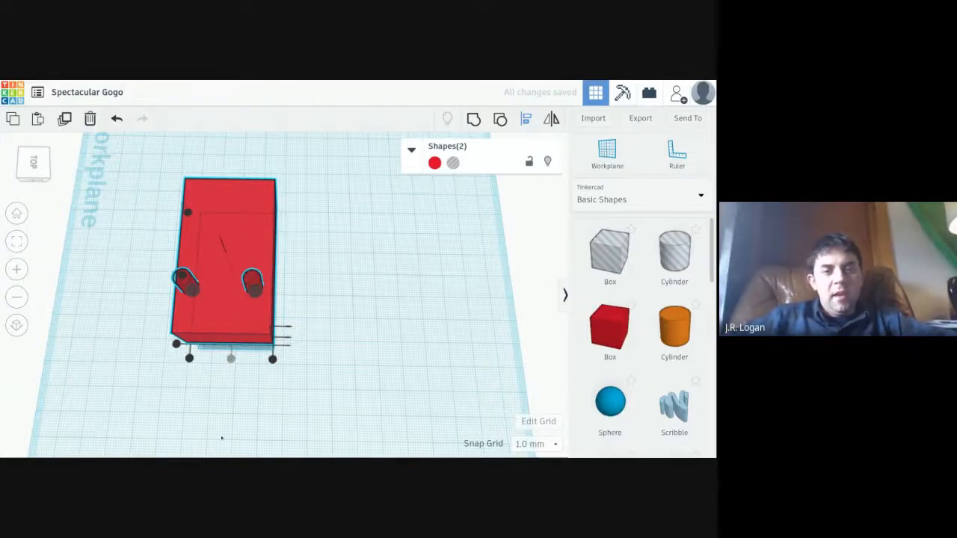
# - Align the box and the grouped holes on their centres along the box's length and clear the selection
pyautogui.moveTo(217, 418); pyautogui.dragTo(291, 400, button='right')
pyautogui.moveTo(318, 374); pyautogui.dragTo(165, 418, button='right')
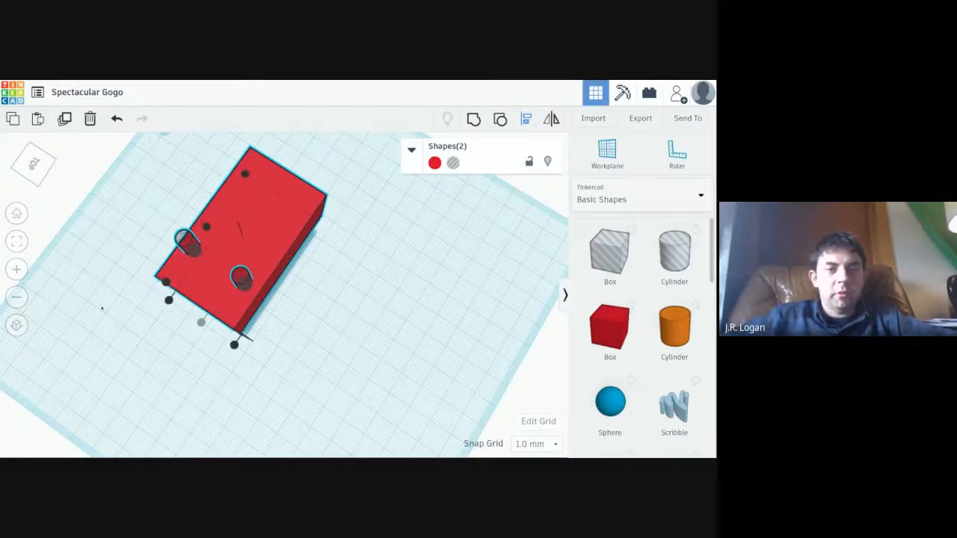
pyautogui.moveTo(102, 309); pyautogui.dragTo(317, 283, button='right')
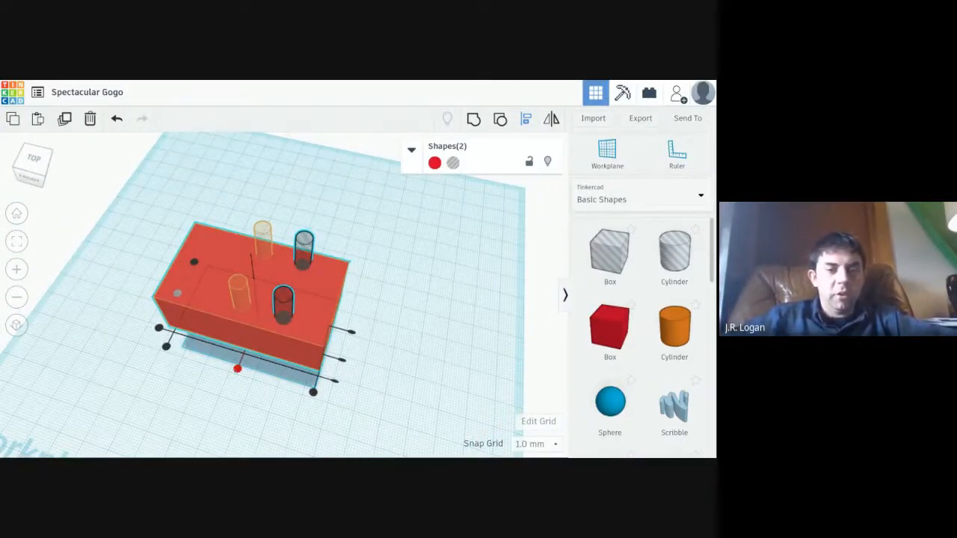
pyautogui.click(238, 369)
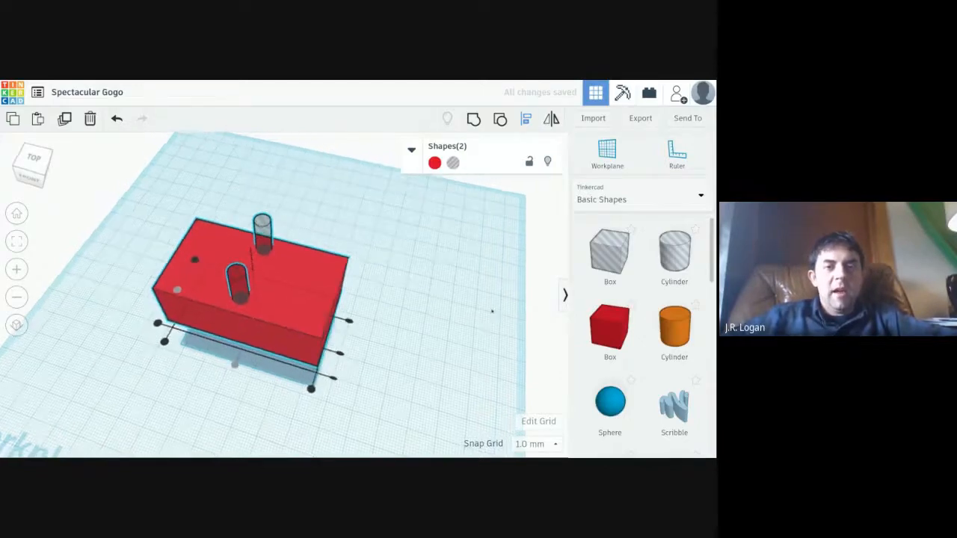
pyautogui.click(446, 284)
# - Group the box with the paired cylinder holes to cut two holes through it, and inspect the result
pyautogui.moveTo(445, 286); pyautogui.dragTo(316, 277, button='right')
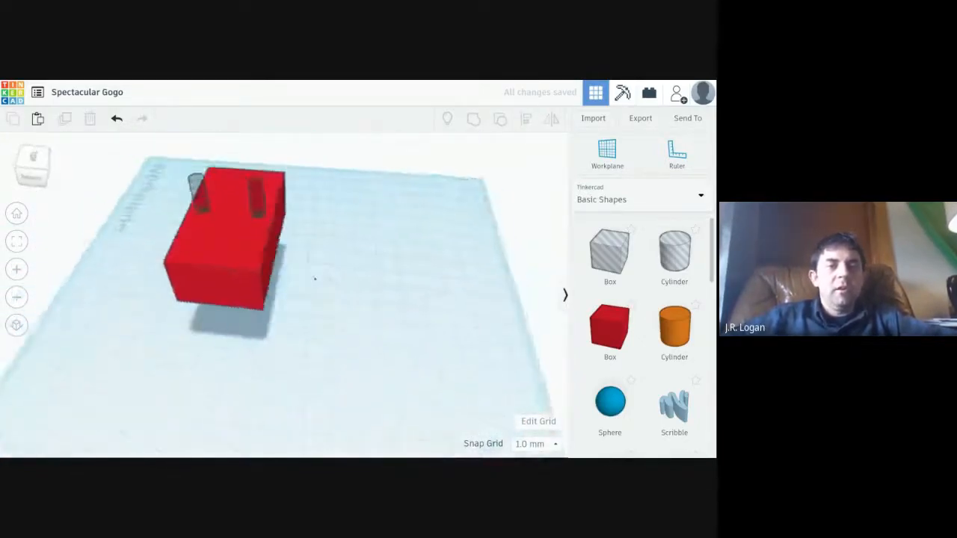
pyautogui.moveTo(332, 163); pyautogui.dragTo(95, 337)
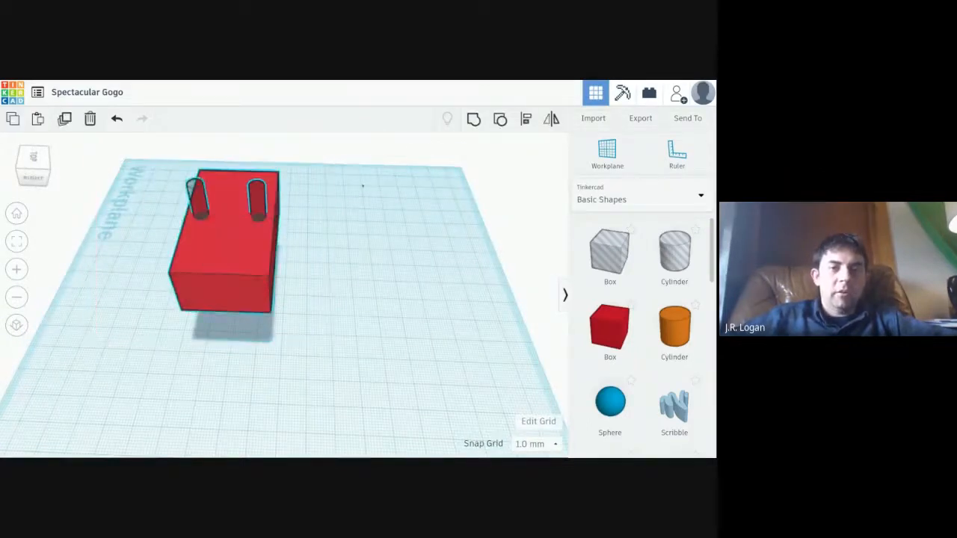
pyautogui.hotkey('ctrl', 'g')
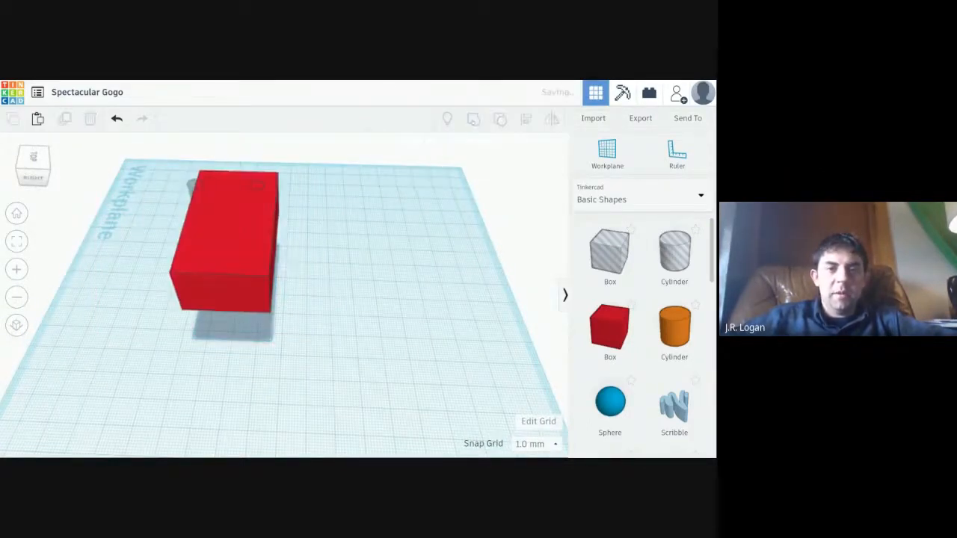
pyautogui.moveTo(318, 261); pyautogui.dragTo(357, 271)
pyautogui.moveTo(357, 271); pyautogui.dragTo(511, 239, button='right')
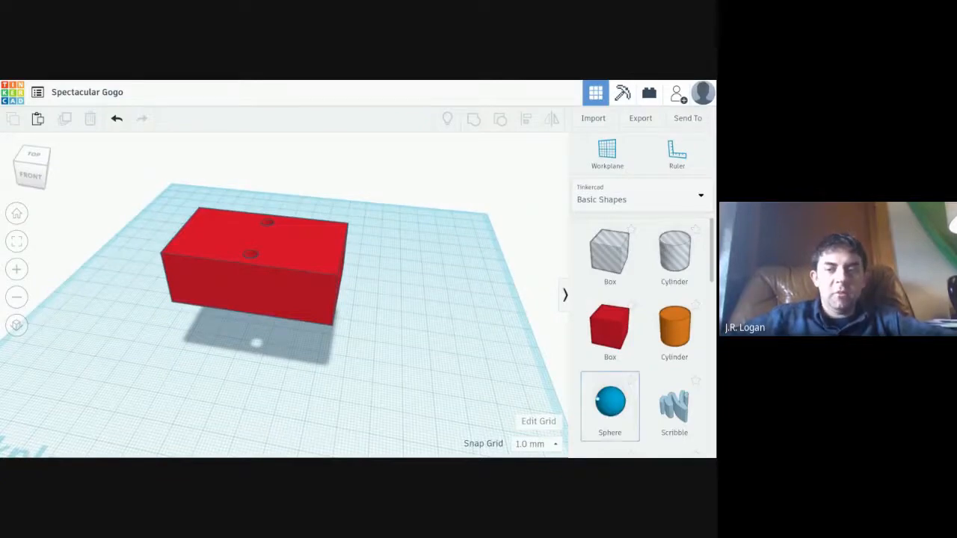
# - Add a sphere in front of the box, raise it above the workplane, and move it about 25 mm onto the box
pyautogui.moveTo(610, 402); pyautogui.dragTo(244, 367)
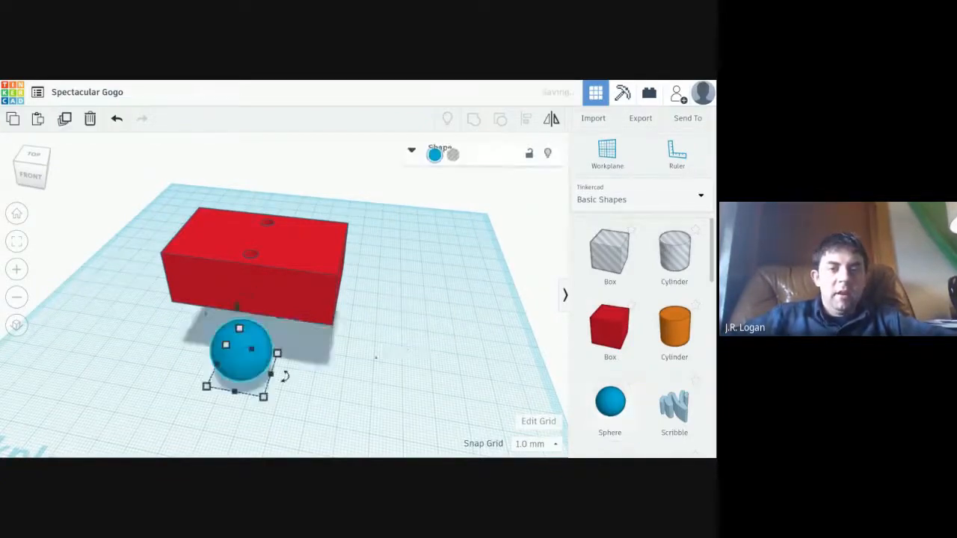
pyautogui.moveTo(376, 357); pyautogui.dragTo(289, 366, button='right')
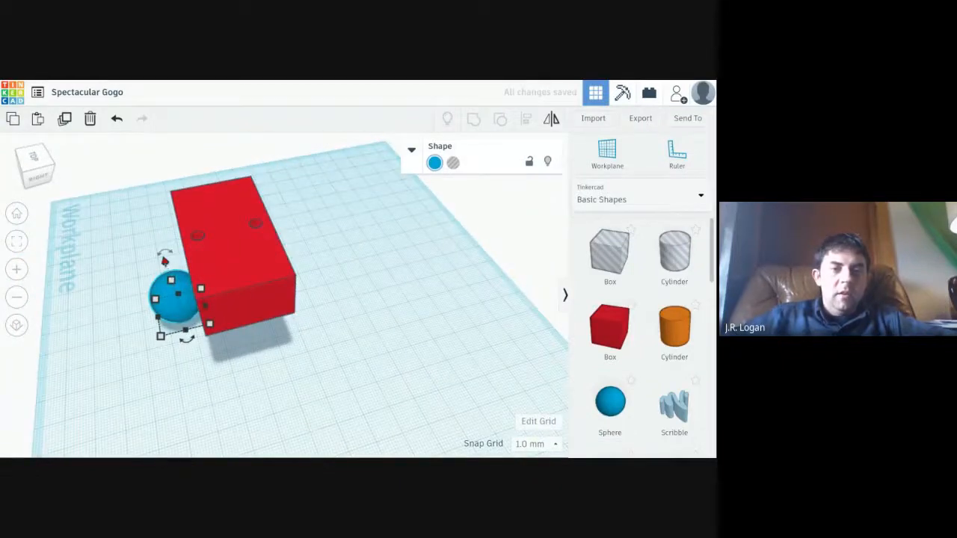
pyautogui.moveTo(165, 261); pyautogui.dragTo(143, 196)
pyautogui.moveTo(174, 246); pyautogui.dragTo(247, 236)
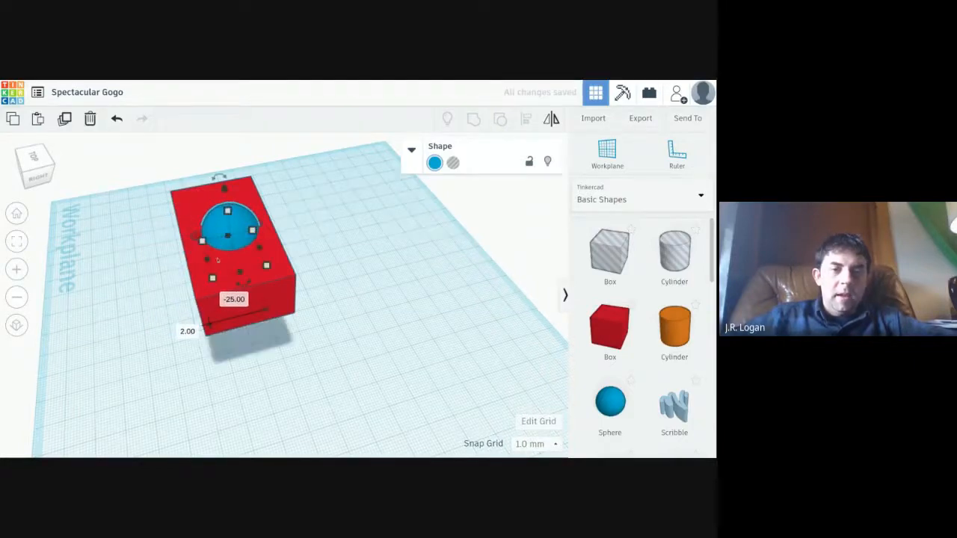
# - Stretch the sphere along the box's length into a long ellipsoid that fits within the box's ends
pyautogui.moveTo(256, 297); pyautogui.dragTo(256, 323)
pyautogui.moveTo(123, 337); pyautogui.dragTo(323, 319, button='right')
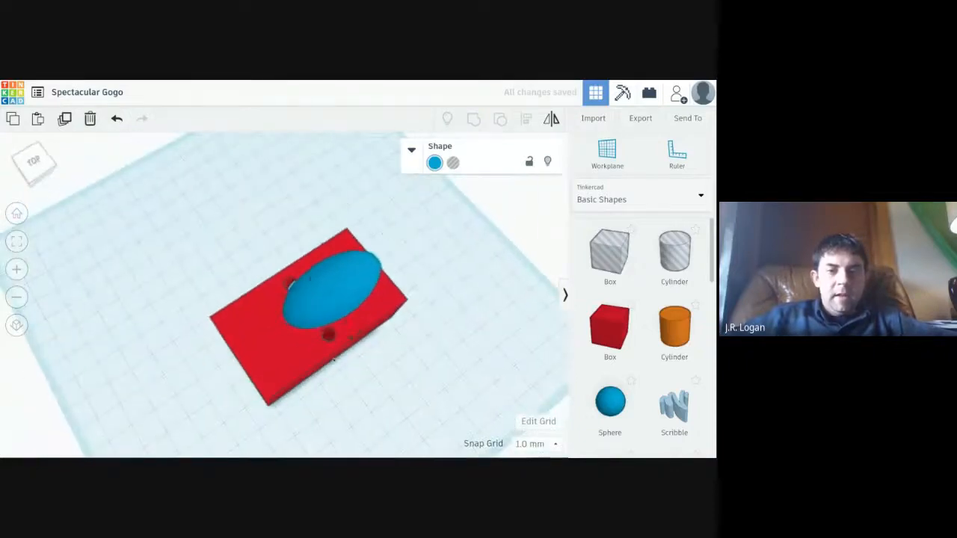
pyautogui.moveTo(284, 330); pyautogui.dragTo(266, 343)
pyautogui.moveTo(448, 362); pyautogui.dragTo(427, 357, button='right')
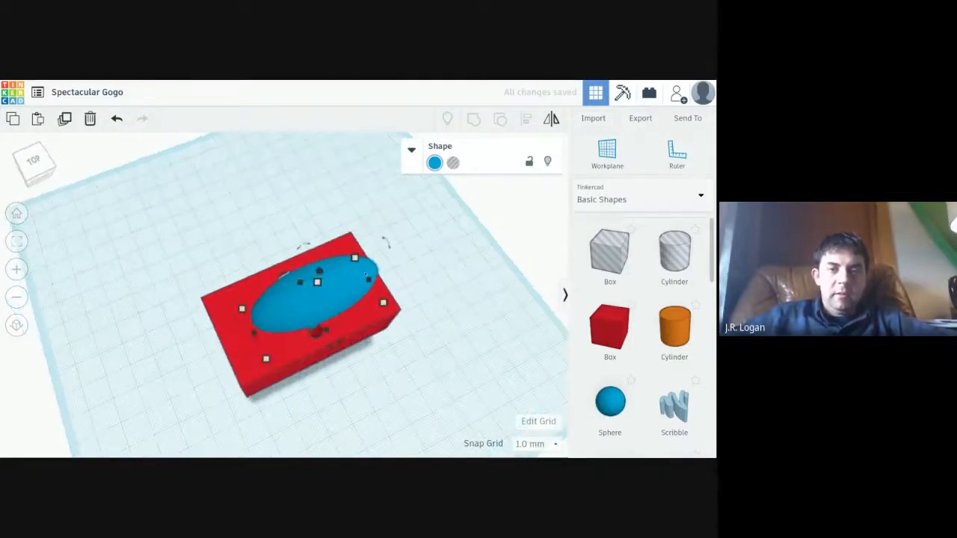
# - Align the ellipsoid and the box on their centres along both the box's width and its length
pyautogui.click(354, 291)
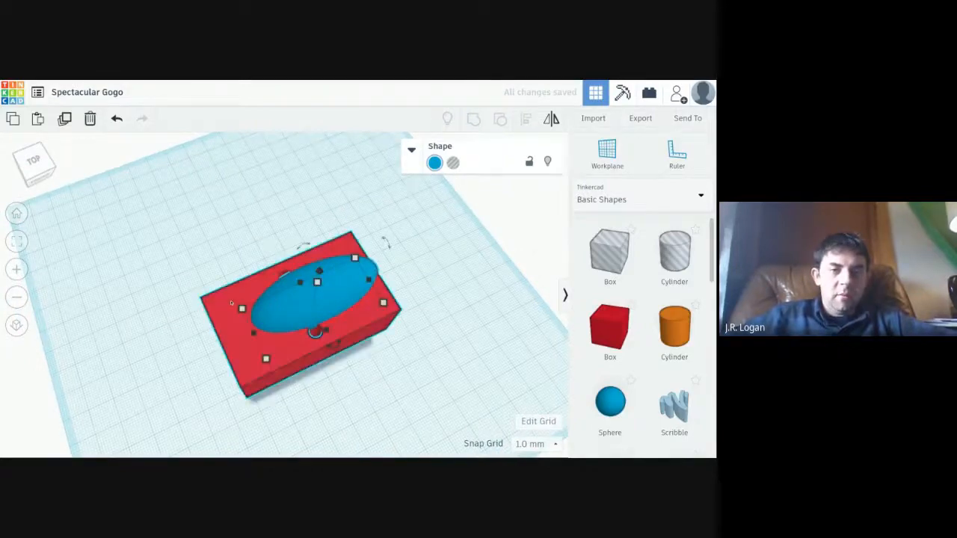
pyautogui.keyDown('shift'); pyautogui.click(233, 301); pyautogui.keyUp('shift')
pyautogui.click(526, 119)
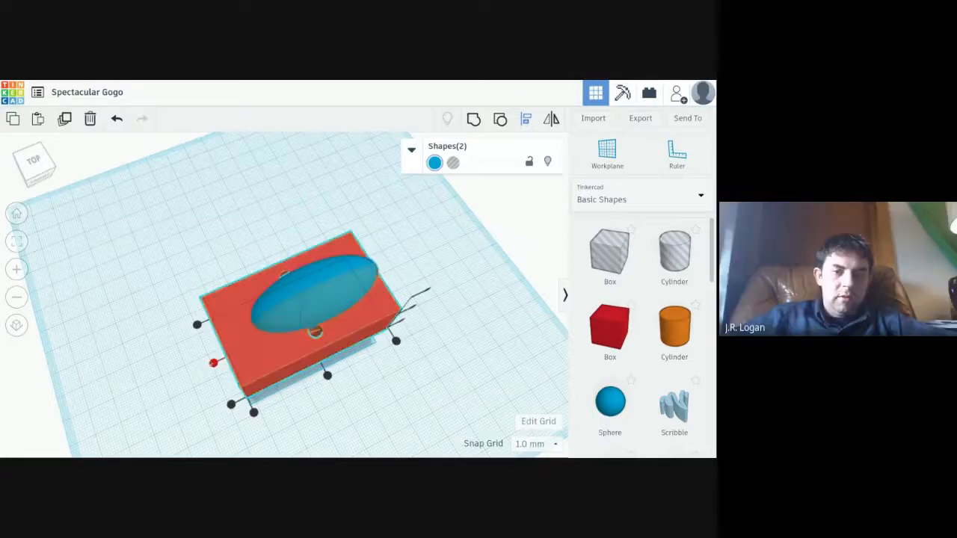
pyautogui.click(214, 363)
pyautogui.click(328, 375)
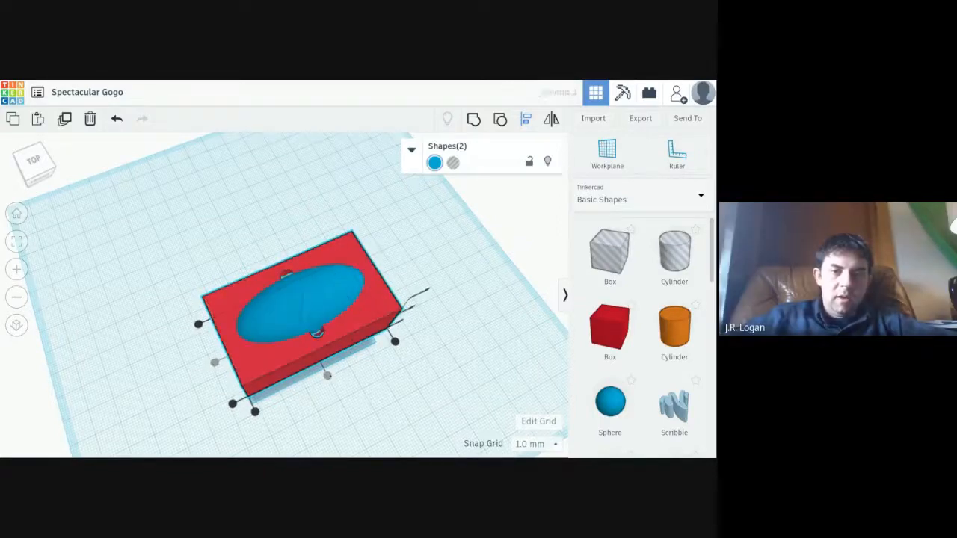
# - Turn the stretched ellipsoid into a hole shape and clear the selection
pyautogui.moveTo(480, 295); pyautogui.dragTo(431, 342, button='right')
pyautogui.click(437, 241)
pyautogui.click(282, 271)
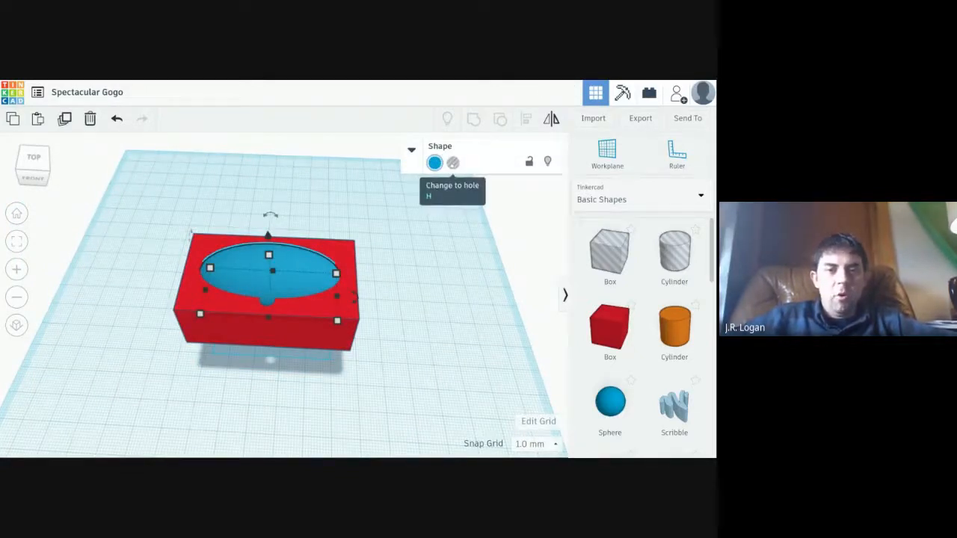
pyautogui.click(453, 162)
pyautogui.click(420, 217)
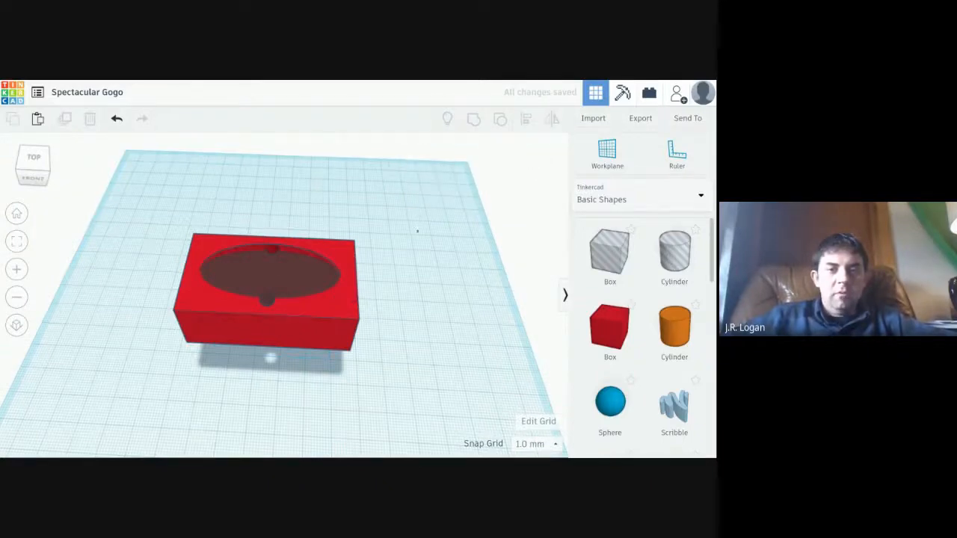
# - Select the box and the ellipsoid hole together and group them to cut a centred pocket in the top
pyautogui.moveTo(443, 227); pyautogui.dragTo(420, 203, button='right')
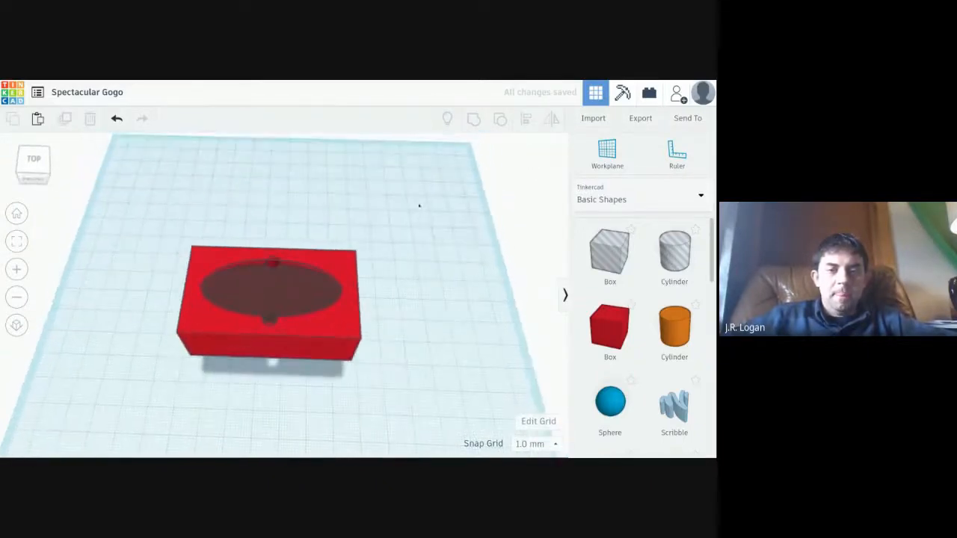
pyautogui.moveTo(421, 202); pyautogui.dragTo(113, 399)
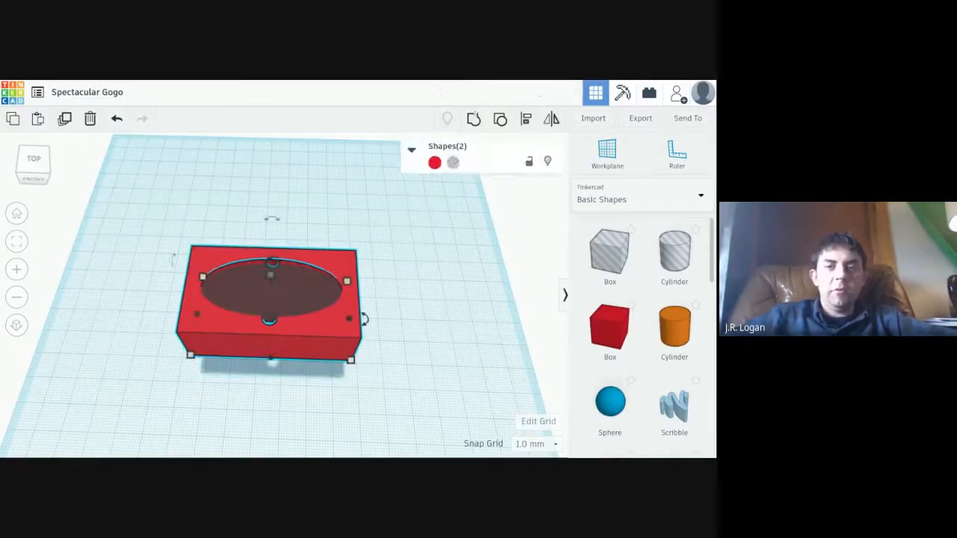
pyautogui.click(474, 118)
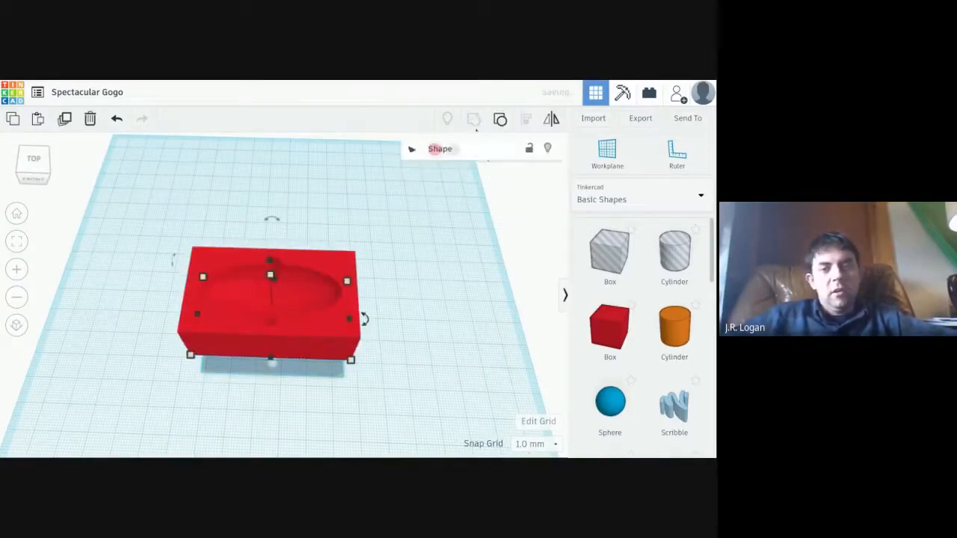
# - Examine the cut pocket and the two cylinder holes from close up and from several angles
pyautogui.moveTo(475, 293); pyautogui.dragTo(308, 306, button='right')
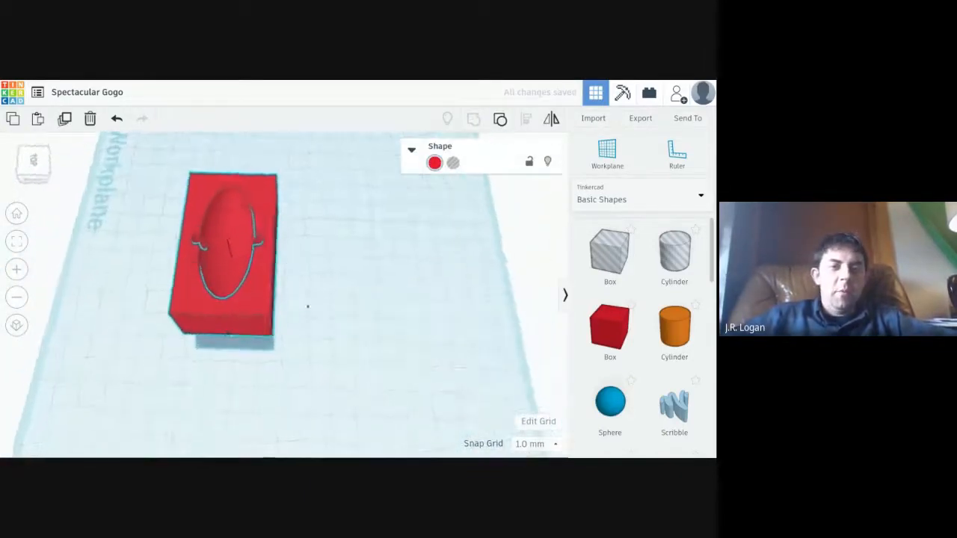
pyautogui.scroll(3, 307, 306)
pyautogui.scroll(4, 271, 292)
pyautogui.moveTo(250, 294); pyautogui.dragTo(379, 253, button='right')
pyautogui.scroll(-2, 379, 253)
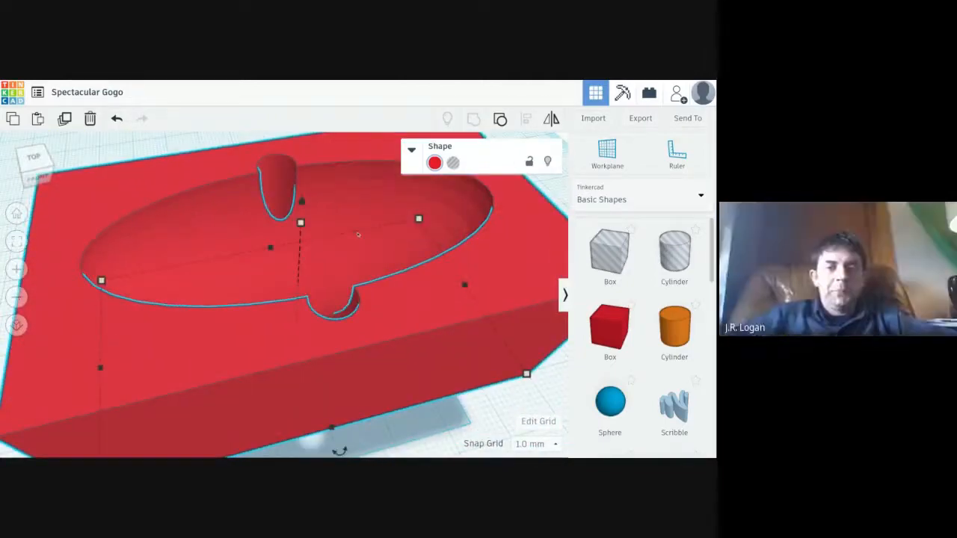
pyautogui.scroll(-3, 379, 241)
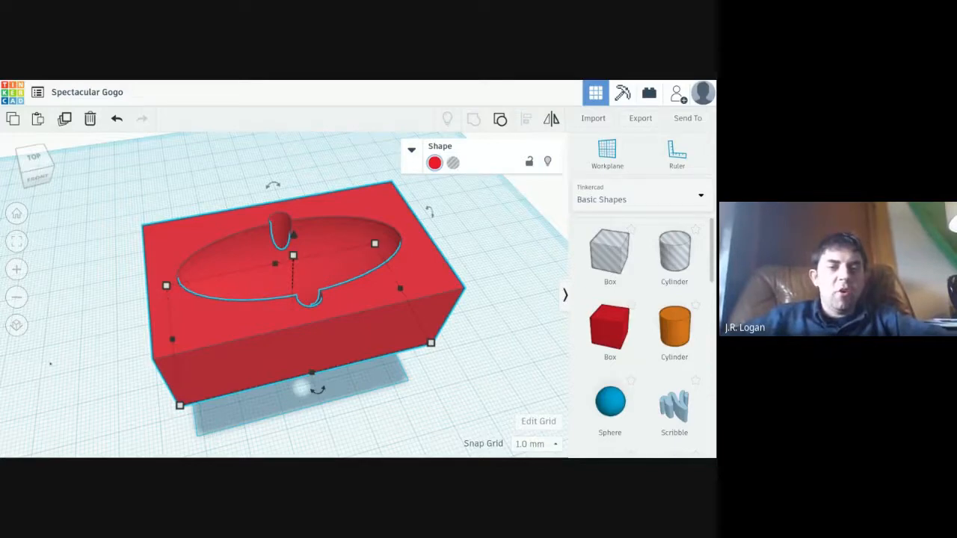
pyautogui.moveTo(50, 365); pyautogui.dragTo(31, 397, button='right')
pyautogui.moveTo(498, 320)
pyautogui.mouseDown(button='right')
pyautogui.moveTo(434, 325)
pyautogui.moveTo(417, 292)
pyautogui.moveTo(490, 318)
pyautogui.moveTo(506, 306)
pyautogui.mouseUp(button='right')
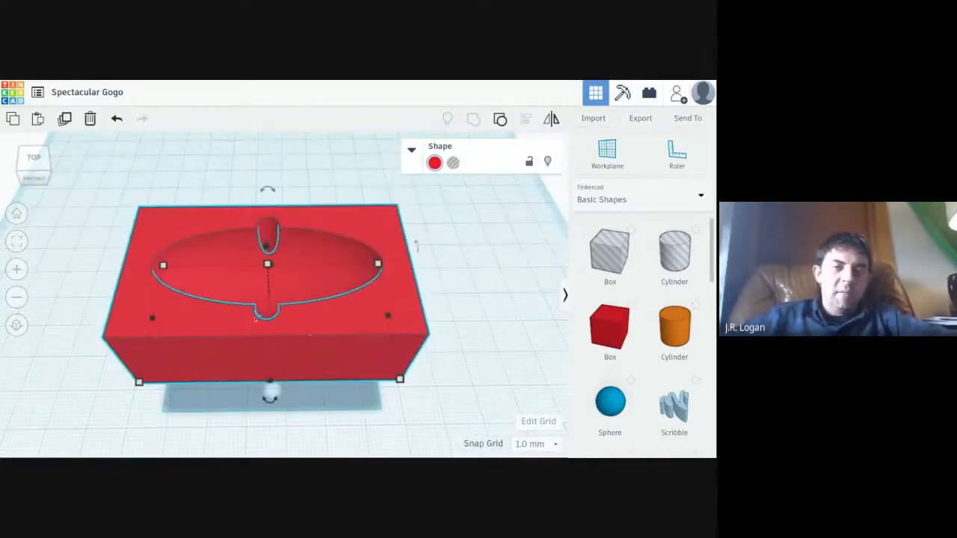
# - Undo the grouping of the box and the ellipsoid hole, and move the box clear beside the ellipsoid
pyautogui.moveTo(231, 318); pyautogui.dragTo(366, 269, button='right')
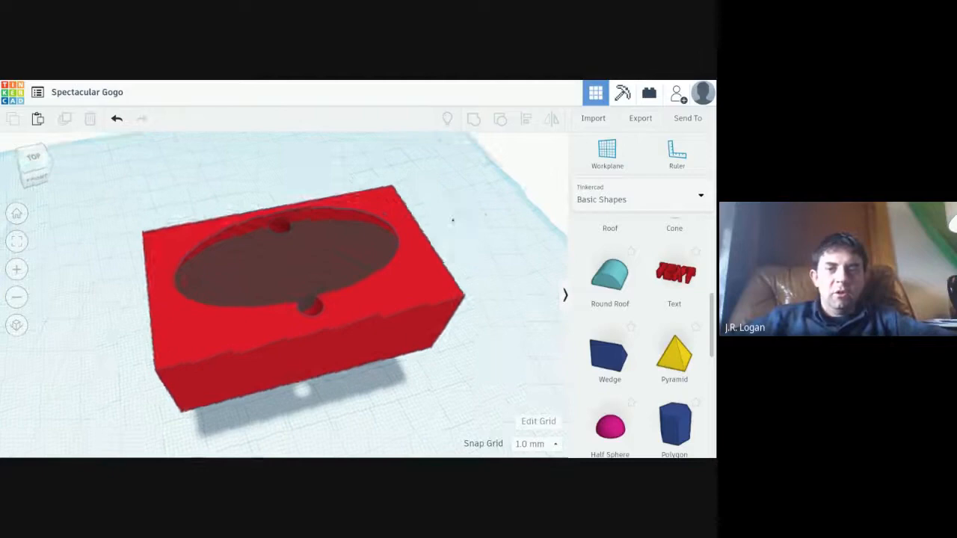
pyautogui.moveTo(453, 220)
pyautogui.mouseDown(button='right')
pyautogui.moveTo(425, 193)
pyautogui.moveTo(466, 196)
pyautogui.moveTo(462, 229)
pyautogui.mouseUp(button='right')
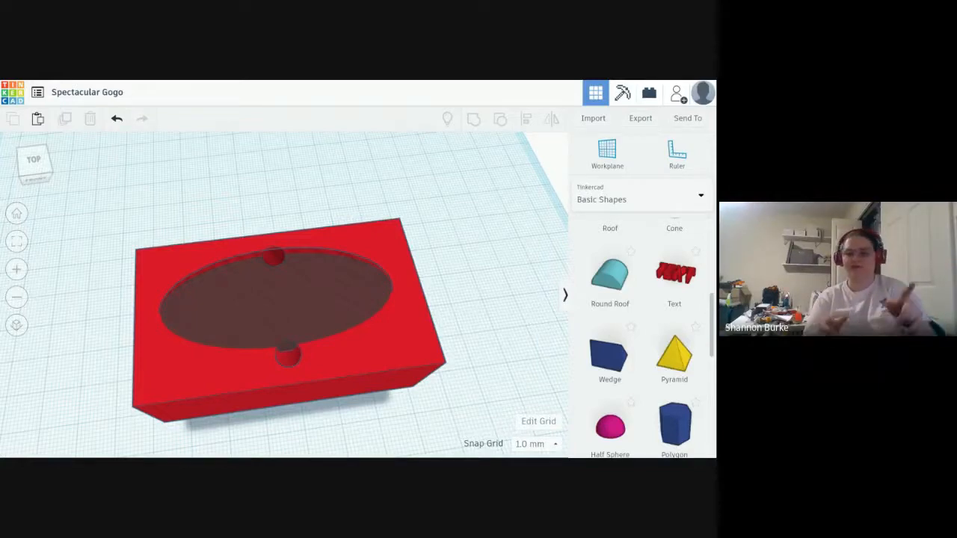
pyautogui.moveTo(89, 399); pyautogui.dragTo(244, 410, button='right')
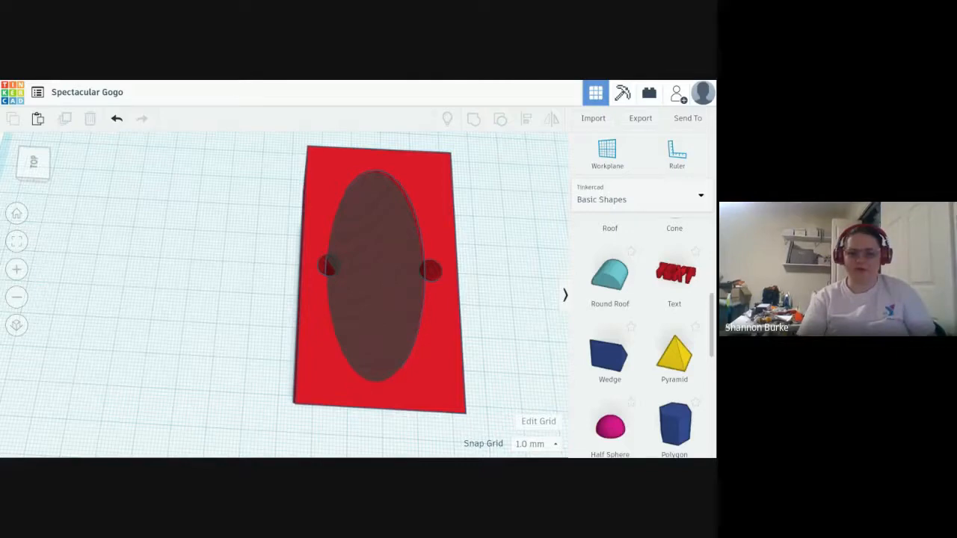
pyautogui.moveTo(520, 290); pyautogui.dragTo(449, 284, button='right')
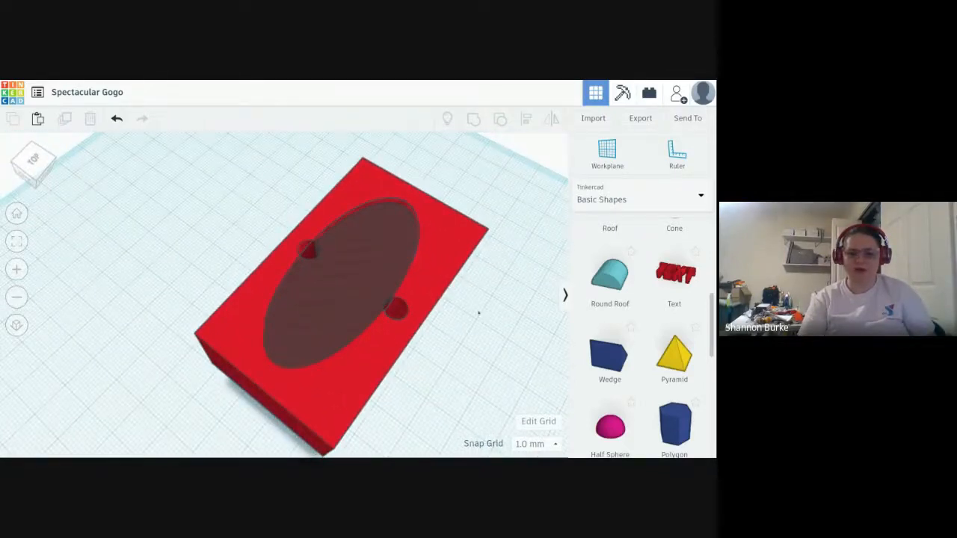
pyautogui.moveTo(479, 313); pyautogui.dragTo(519, 284, button='right')
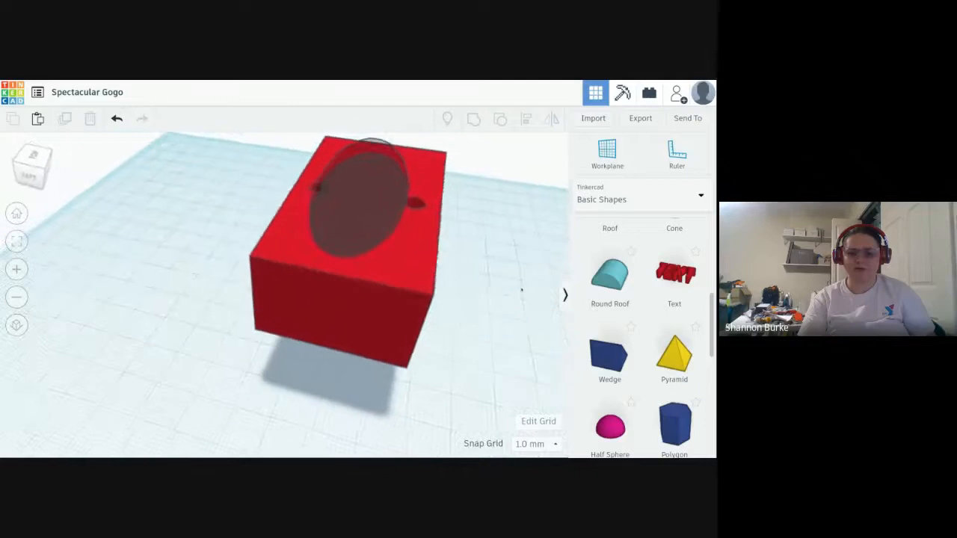
pyautogui.click(377, 315)
pyautogui.moveTo(380, 309); pyautogui.dragTo(148, 338)
pyautogui.click(358, 209)
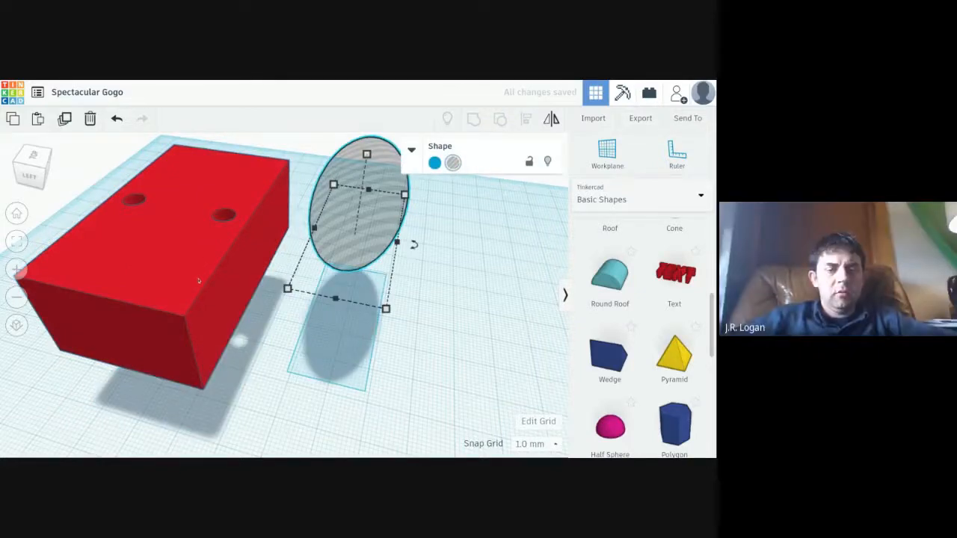
pyautogui.hotkey('ctrl', 'z')
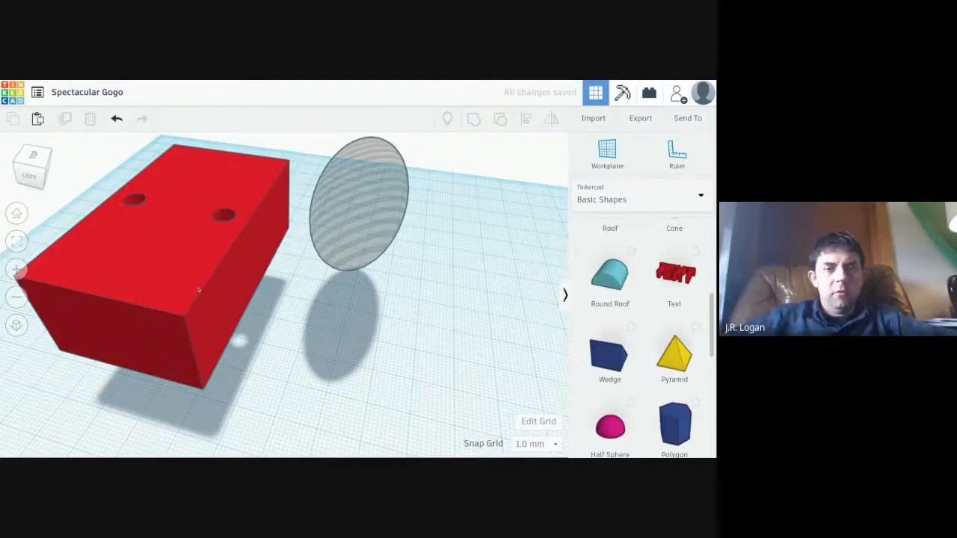
# - Select the box and the ellipsoid hole individually as one selection, shift them together by 1 mm, and deselect them
pyautogui.click(198, 290)
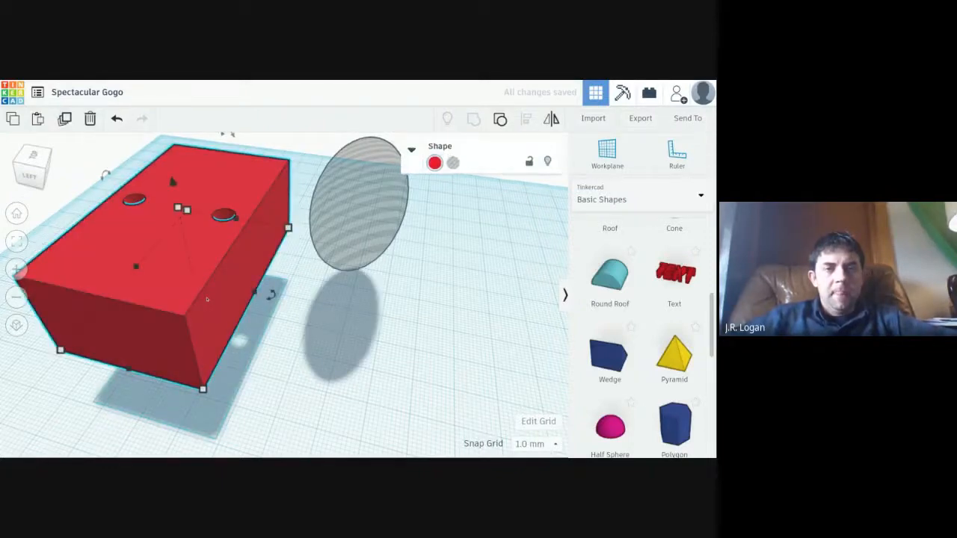
pyautogui.keyDown('shift'); pyautogui.click(362, 217); pyautogui.keyUp('shift')
pyautogui.moveTo(362, 217); pyautogui.dragTo(370, 192)
pyautogui.moveTo(387, 268); pyautogui.dragTo(385, 274)
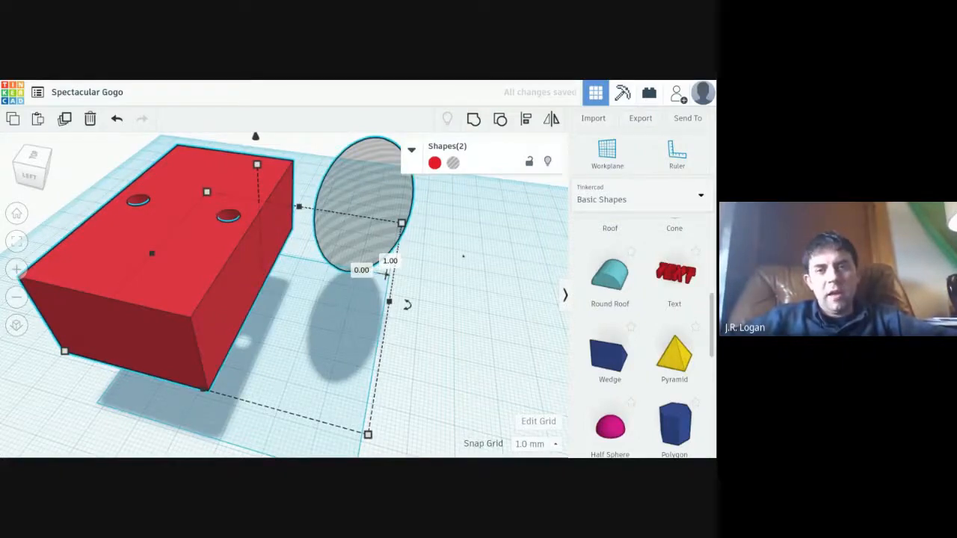
pyautogui.click(414, 242)
# - Select both shapes with a selection window, move the pair 5 mm along the workplane, and clear the selection
pyautogui.scroll(-5, 415, 241)
pyautogui.moveTo(401, 164); pyautogui.dragTo(115, 381)
pyautogui.moveTo(211, 300)
pyautogui.mouseDown()
pyautogui.moveTo(258, 312)
pyautogui.moveTo(232, 272)
pyautogui.moveTo(217, 288)
pyautogui.mouseUp()
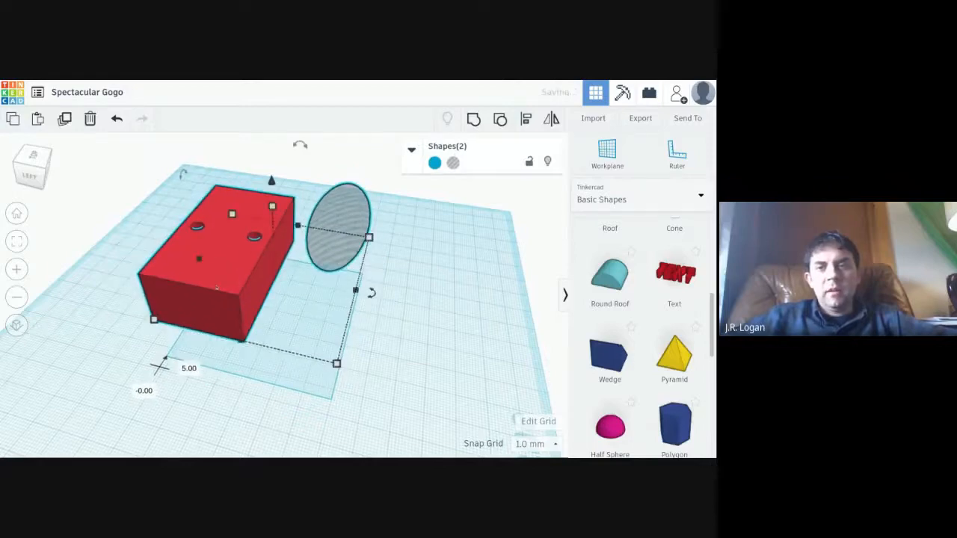
pyautogui.click(377, 247)
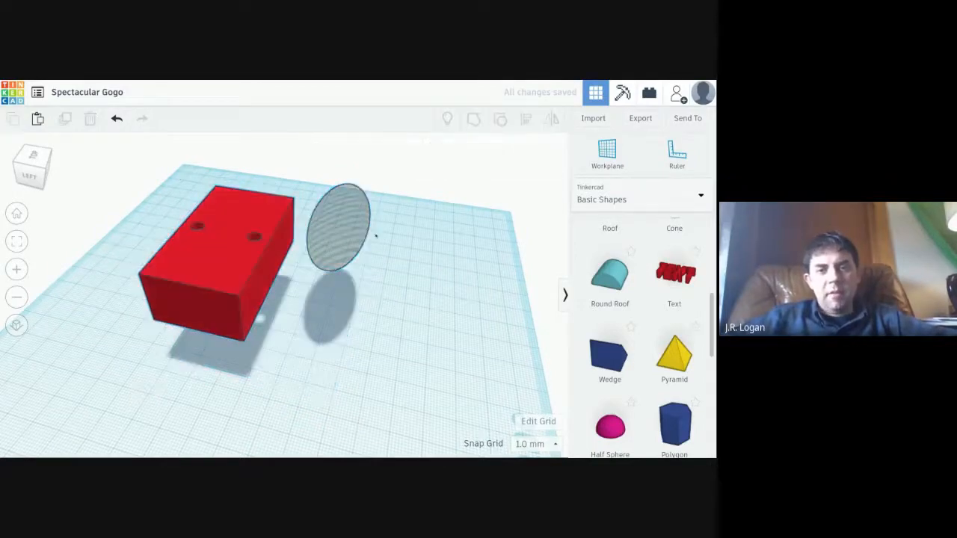
# - Move the ellipsoid hole 25 mm across and 19 mm along into the box's long side, and group both to cut an open pocket
pyautogui.moveTo(344, 220); pyautogui.dragTo(252, 221)
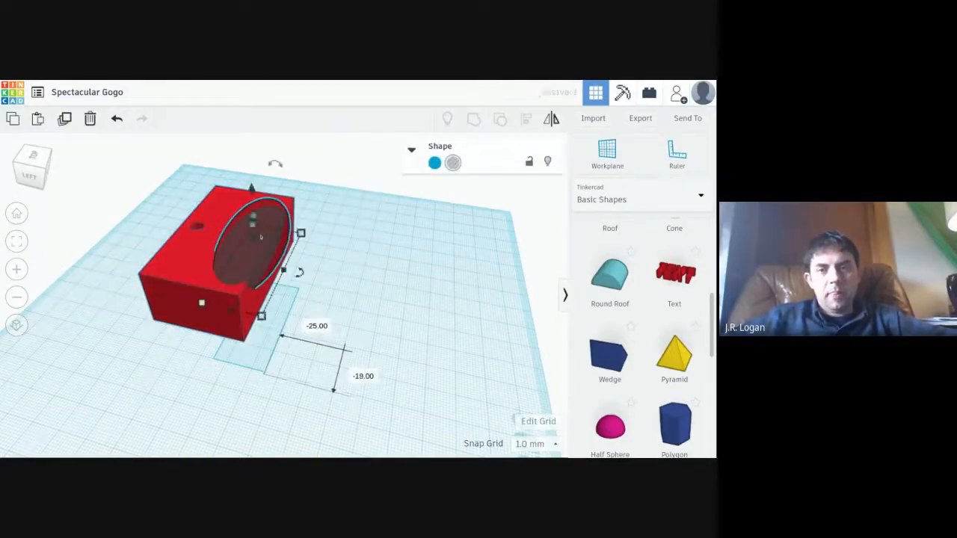
pyautogui.click(310, 218)
pyautogui.moveTo(357, 175); pyautogui.dragTo(115, 386)
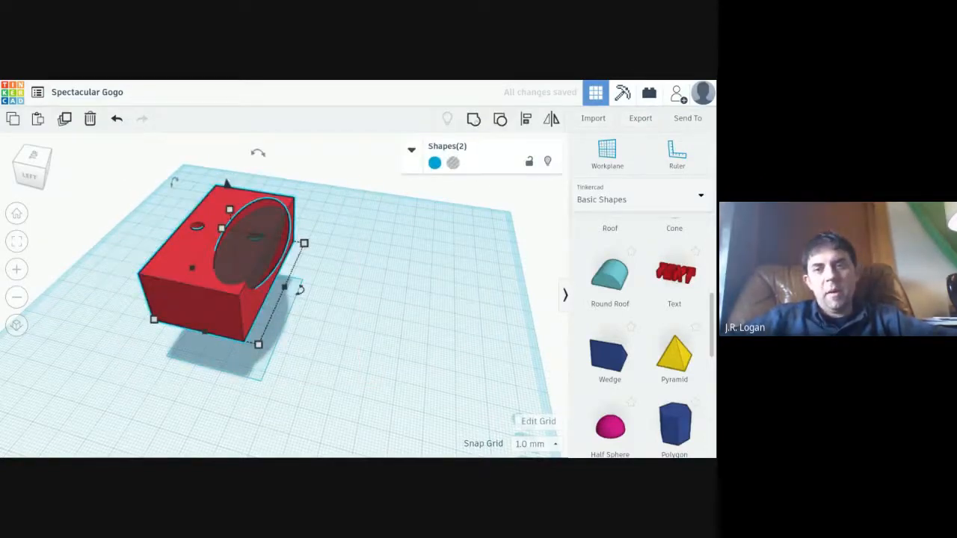
pyautogui.hotkey('ctrl', 'g')
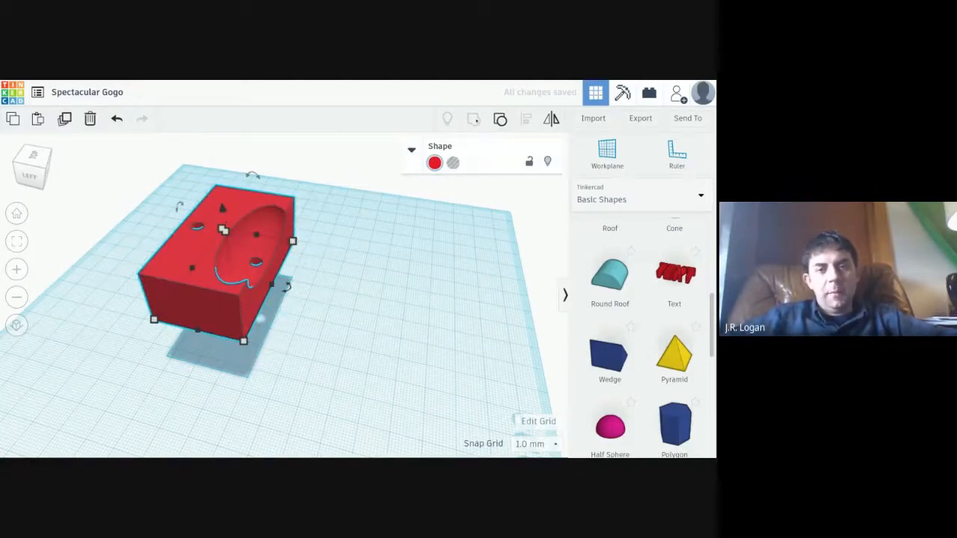
# - Move the grouped box 25 mm across and 9 mm along the workplane, and view its cut long side
pyautogui.moveTo(217, 277); pyautogui.dragTo(297, 274)
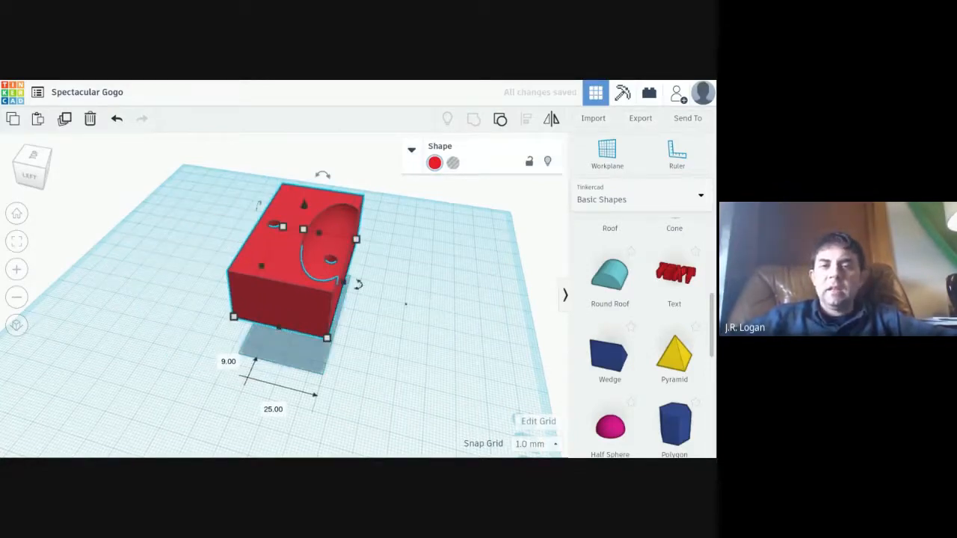
pyautogui.click(405, 304)
pyautogui.moveTo(441, 304); pyautogui.dragTo(355, 325)
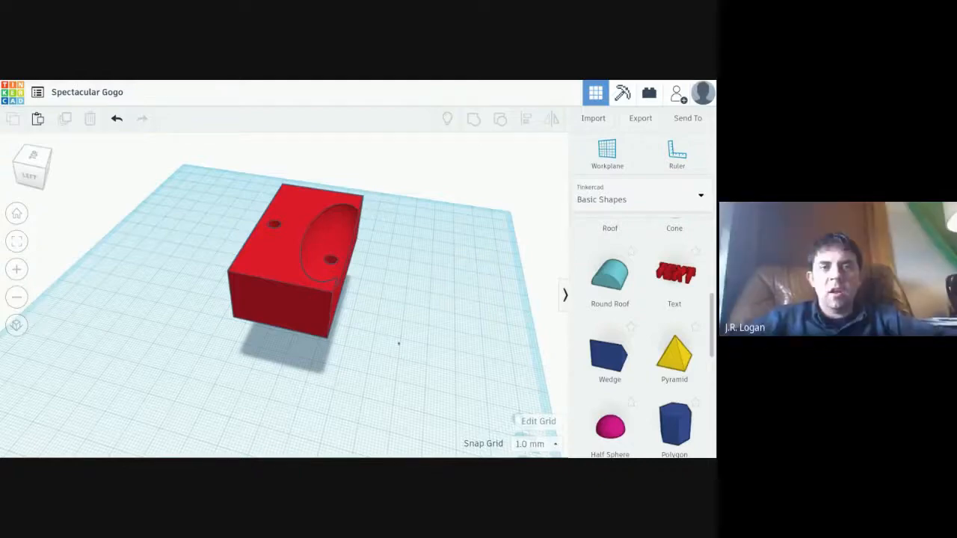
pyautogui.moveTo(182, 159); pyautogui.dragTo(439, 329)
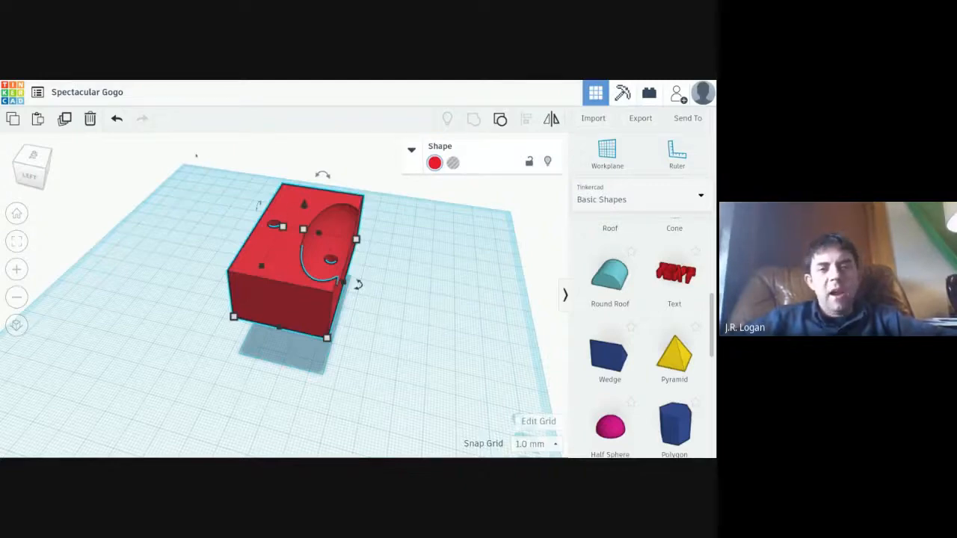
pyautogui.moveTo(462, 311); pyautogui.dragTo(299, 315, button='right')
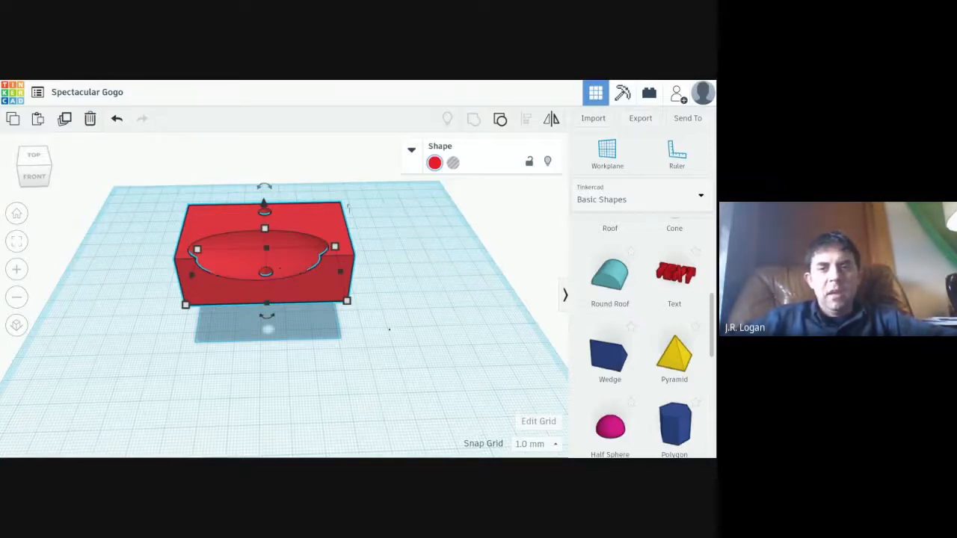
# - Clear the box's selection and examine its open pocket and two holes from several angles
pyautogui.moveTo(389, 329); pyautogui.dragTo(463, 317, button='right')
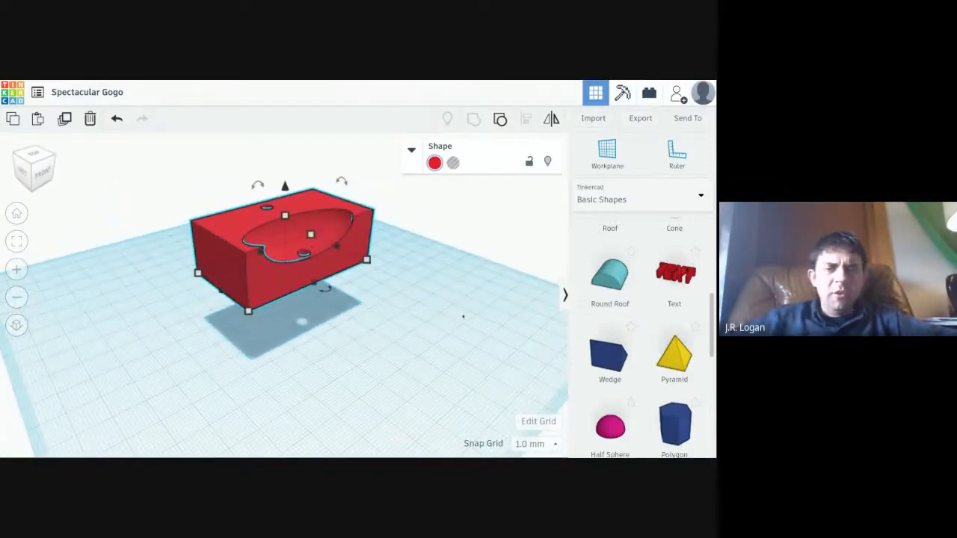
pyautogui.scroll(3, 298, 289)
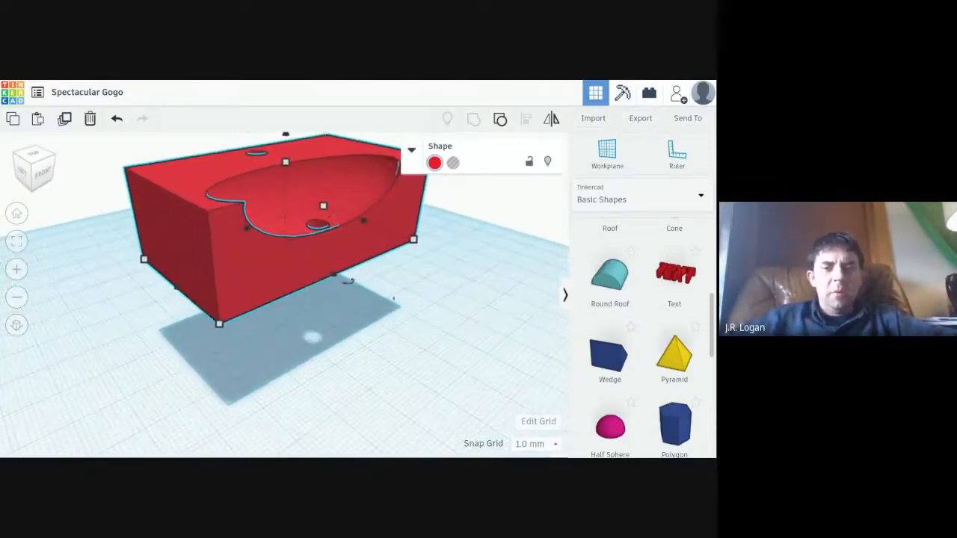
pyautogui.click(395, 288)
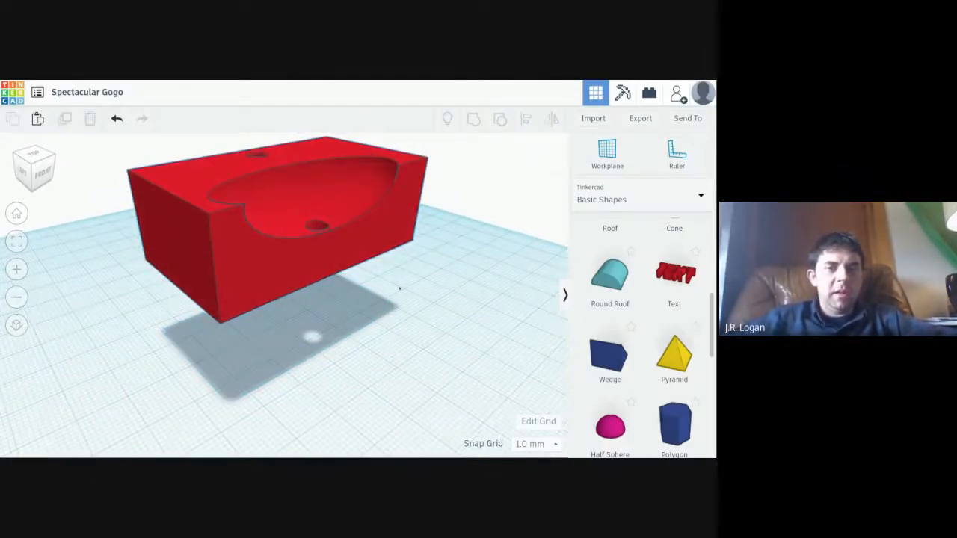
pyautogui.scroll(-2, 370, 289)
pyautogui.moveTo(258, 300); pyautogui.dragTo(320, 331, button='right')
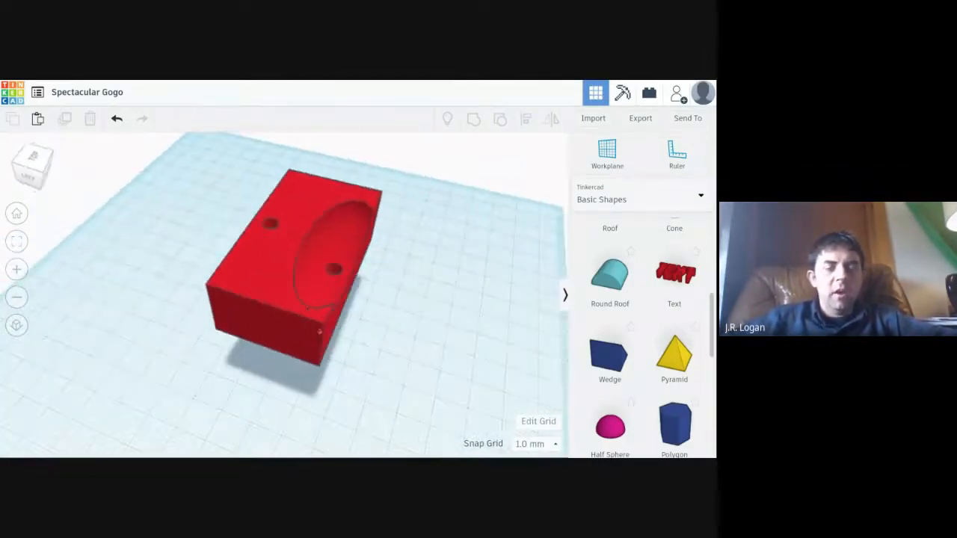
# - Place a round roof on the workplane beside the red box's short end
pyautogui.click(259, 290)
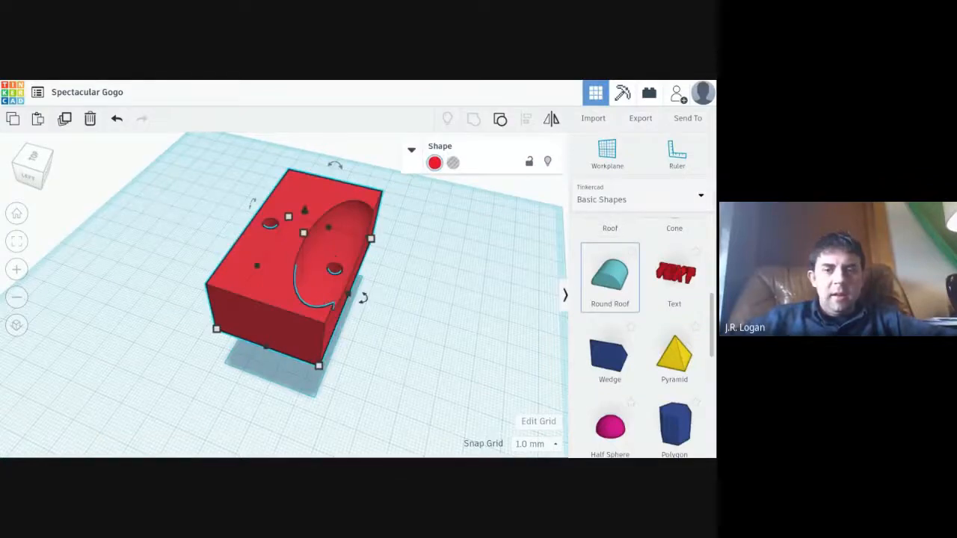
pyautogui.moveTo(610, 276); pyautogui.dragTo(245, 370)
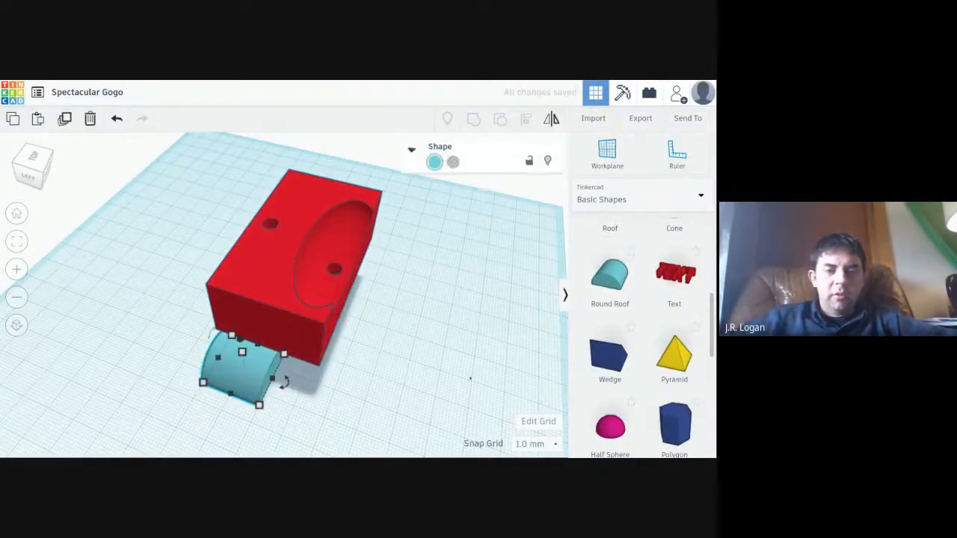
pyautogui.moveTo(244, 370); pyautogui.dragTo(203, 320, button='right')
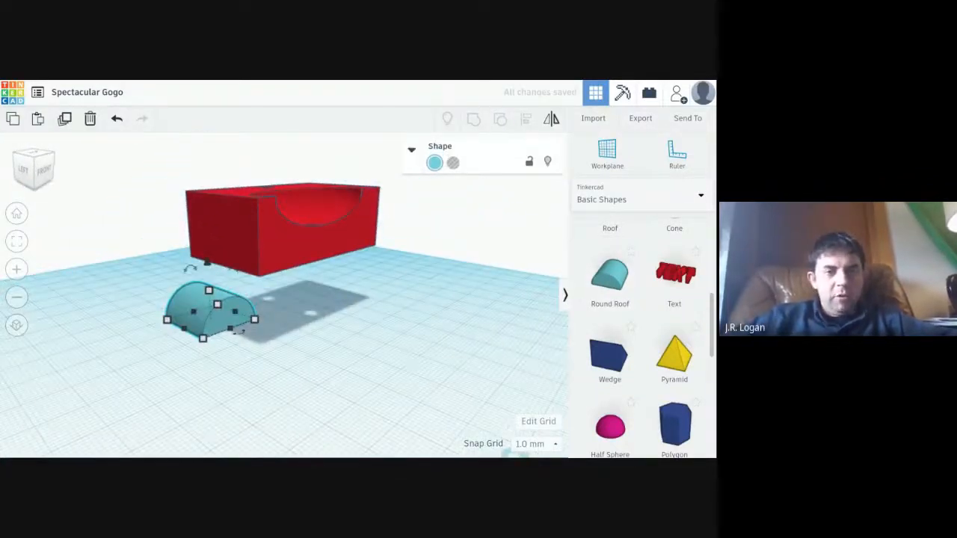
# - Nudge the round roof back and forth along the workplane to position it beneath the box's left front corner
pyautogui.press('Right')
pyautogui.press('Right')
pyautogui.press('Right')
pyautogui.press('Right')
pyautogui.press('Right')
pyautogui.press('Right')
pyautogui.press('Right')
pyautogui.press('Right')
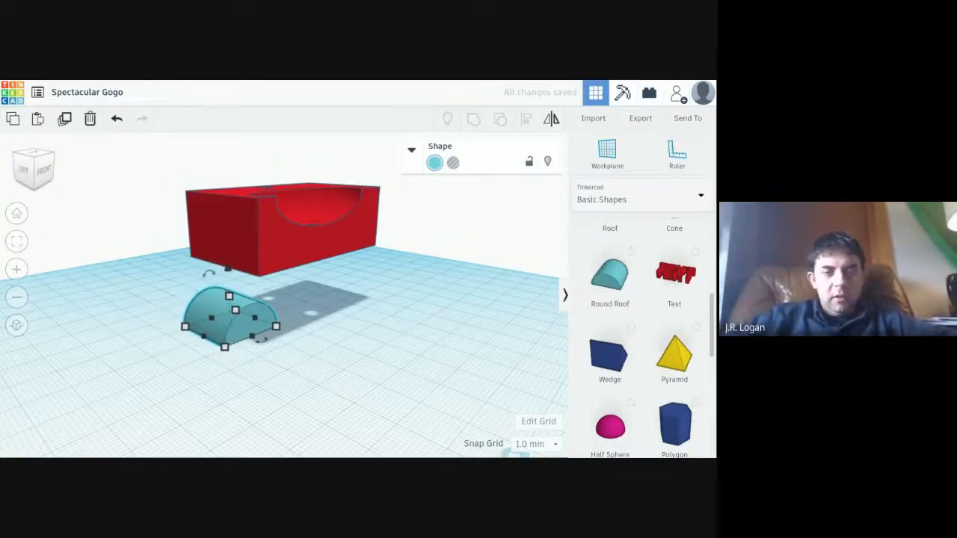
pyautogui.press('Left')
pyautogui.press('Left')
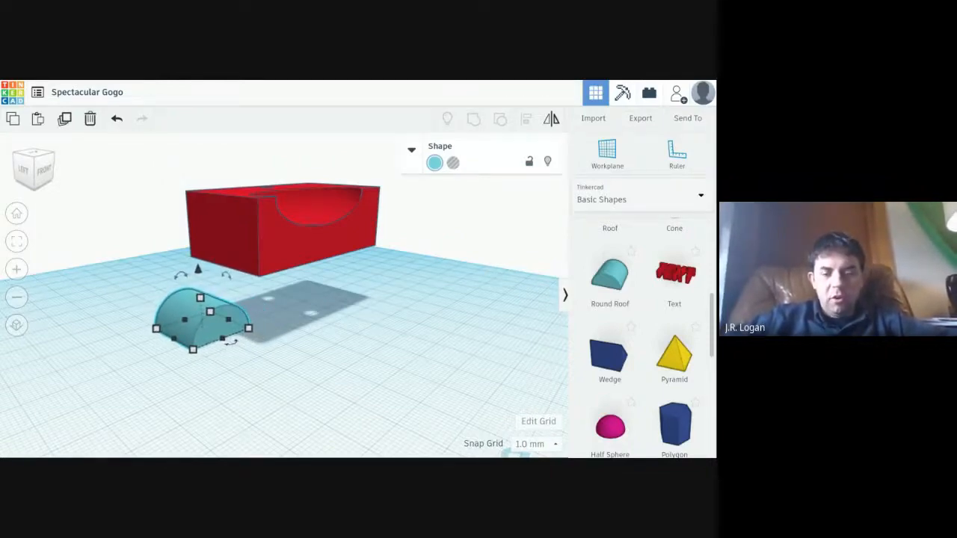
pyautogui.press('Up')
pyautogui.press('Up')
pyautogui.press('Up')
pyautogui.press('Up')
pyautogui.press('Right')
pyautogui.press('Right')
pyautogui.press('Right')
pyautogui.press('Right')
pyautogui.press('Right')
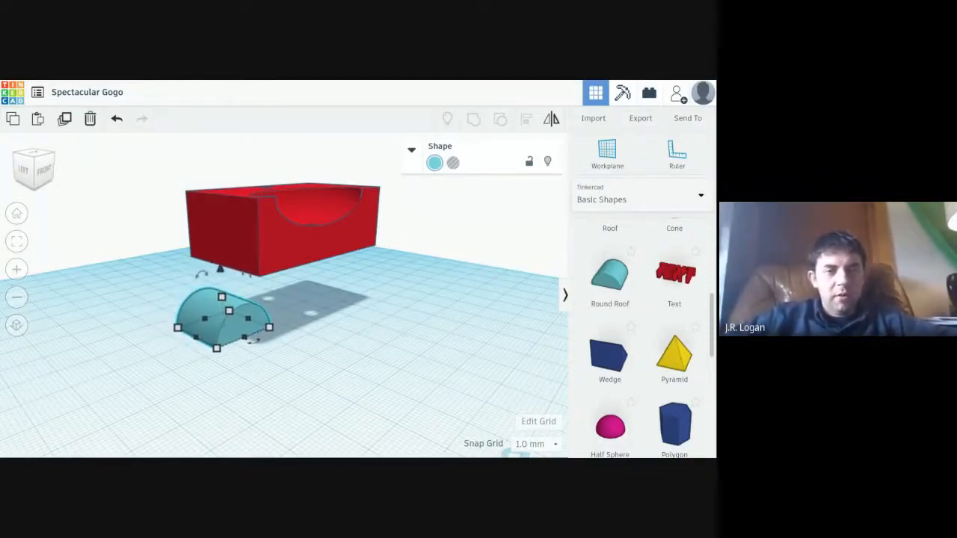
pyautogui.press('Up')
pyautogui.press('Up')
pyautogui.press('Up')
pyautogui.press('Up')
pyautogui.press('Up')
pyautogui.press('Up')
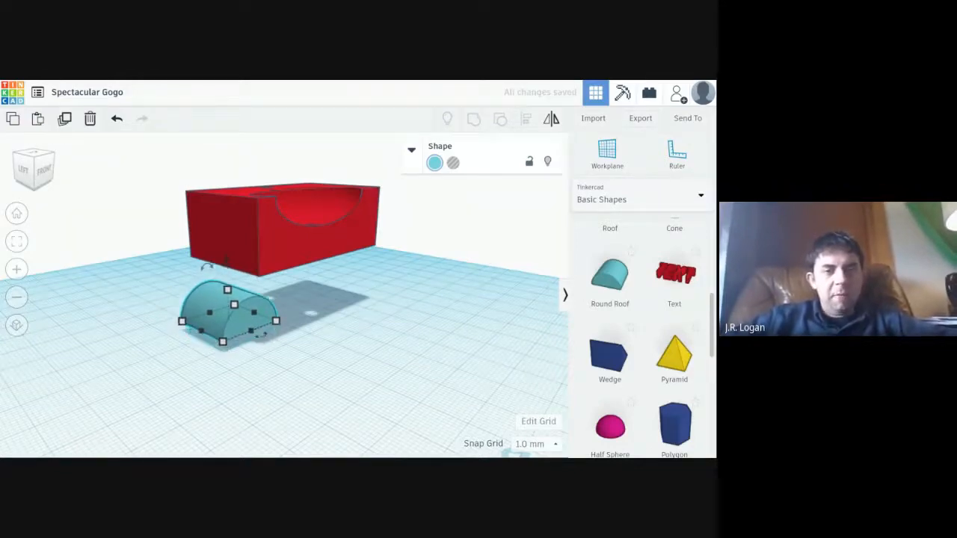
pyautogui.press('Down')
pyautogui.press('Down')
pyautogui.press('Down')
pyautogui.press('Down')
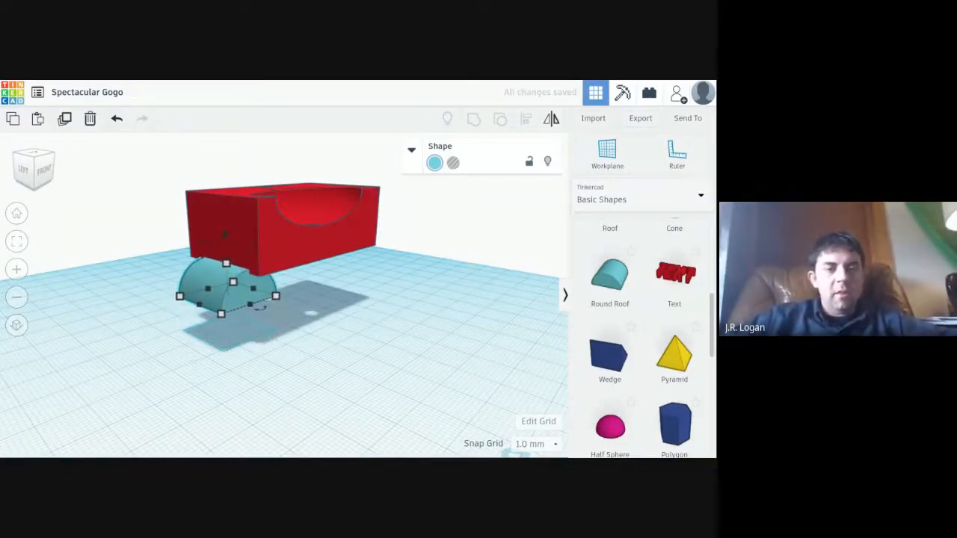
# - Raise the round roof from the workplane in small steps until its base is level with the box's top face
pyautogui.hotkey('ctrl', 'Up')
pyautogui.hotkey('ctrl', 'Up')
pyautogui.hotkey('ctrl', 'Up')
pyautogui.hotkey('ctrl', 'Up')
pyautogui.hotkey('ctrl', 'Up')
pyautogui.hotkey('ctrl', 'Up')
pyautogui.hotkey('ctrl', 'Up')
pyautogui.hotkey('ctrl', 'Up')
pyautogui.hotkey('ctrl', 'Up')
pyautogui.hotkey('ctrl', 'Up')
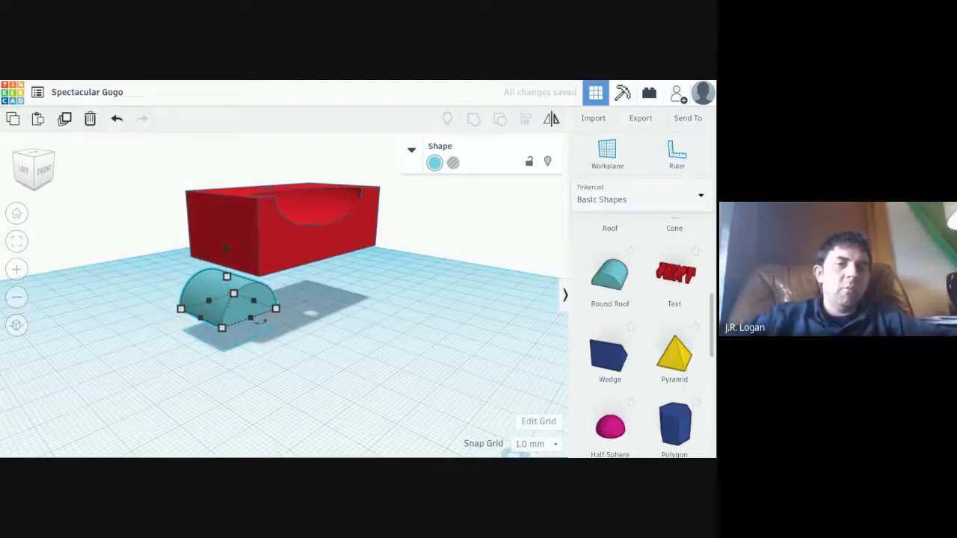
pyautogui.hotkey('ctrl', 'Up')
pyautogui.hotkey('ctrl', 'Up')
pyautogui.hotkey('ctrl', 'Up')
pyautogui.hotkey('ctrl', 'Up')
pyautogui.hotkey('ctrl', 'Up')
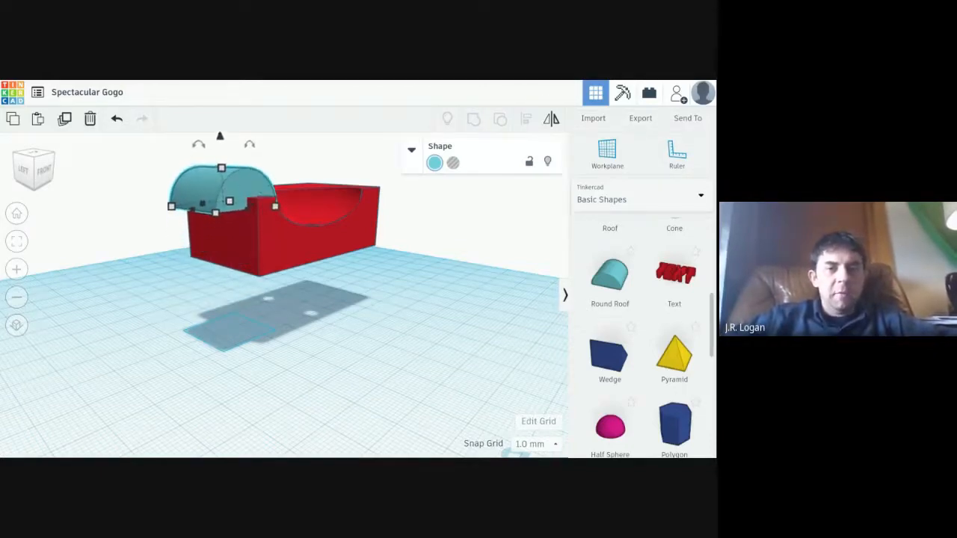
# - Shift the round roof horizontally onto the box's top face, beside the short left end
pyautogui.press('Right')
pyautogui.press('Right')
pyautogui.press('Right')
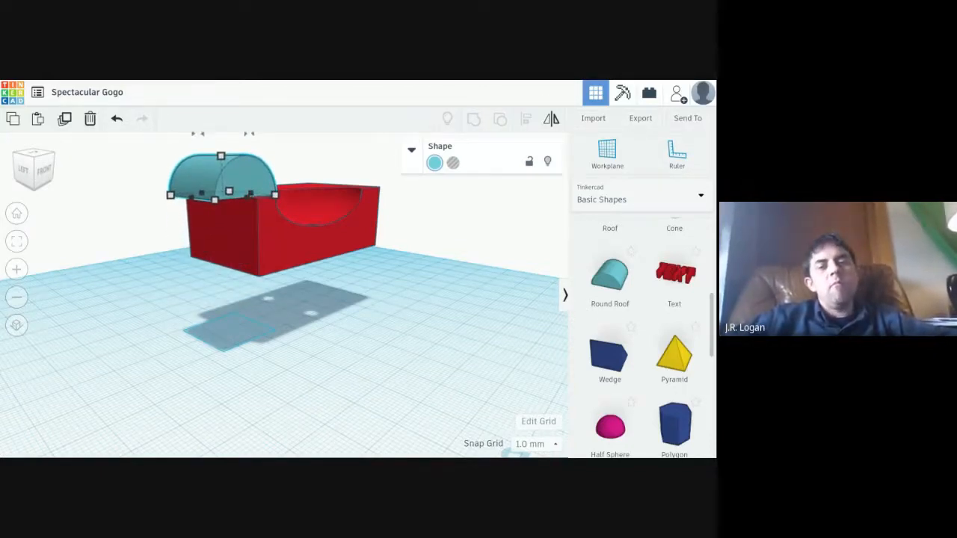
pyautogui.press('Up')
pyautogui.press('Up')
pyautogui.press('Up')
pyautogui.press('Up')
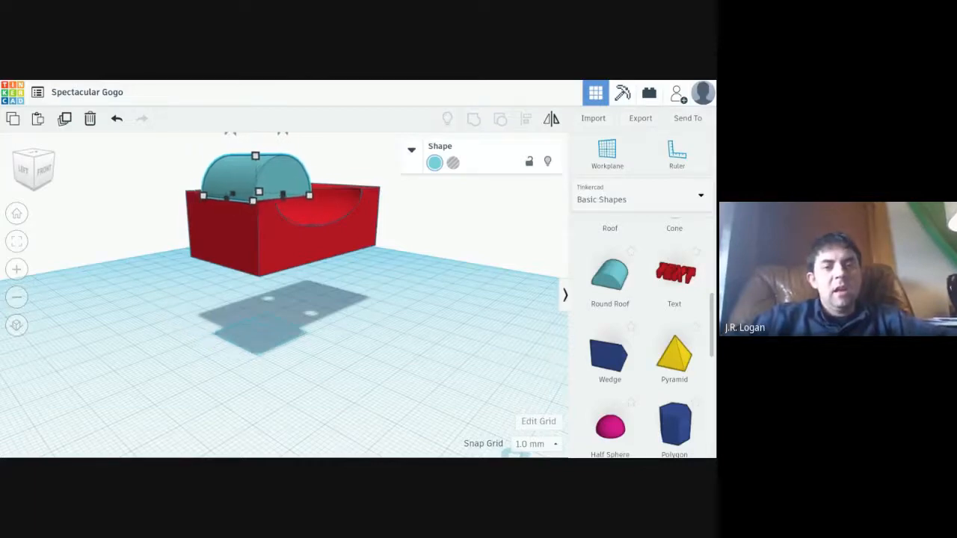
pyautogui.press('Right')
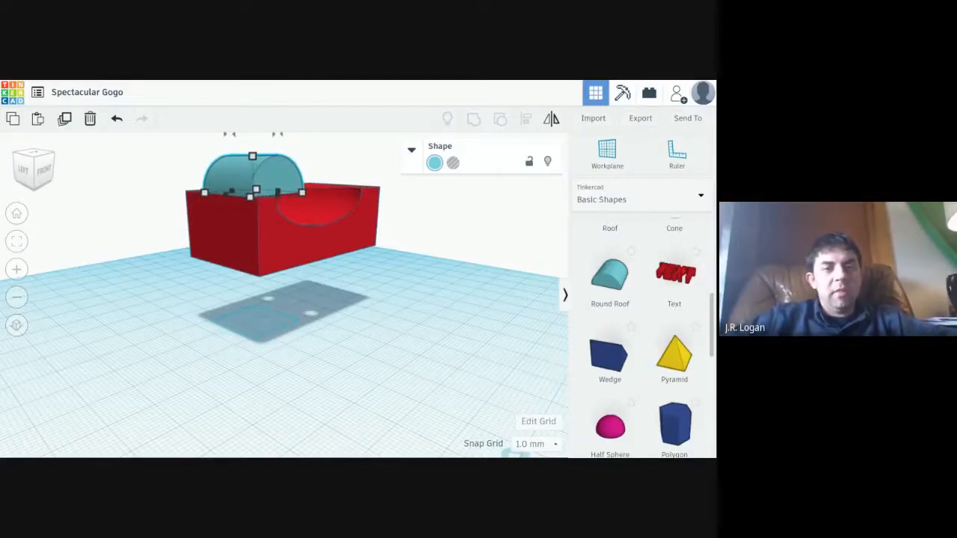
pyautogui.press('Left')
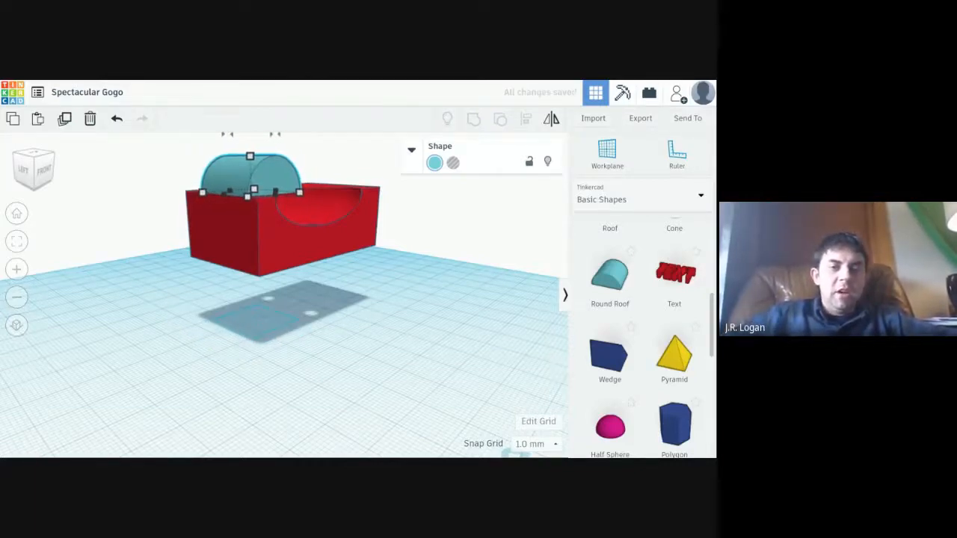
# - Compare the perspective and orthographic views, and examine the round roof's placement on the box in orthographic view
pyautogui.moveTo(291, 374); pyautogui.dragTo(255, 420, button='right')
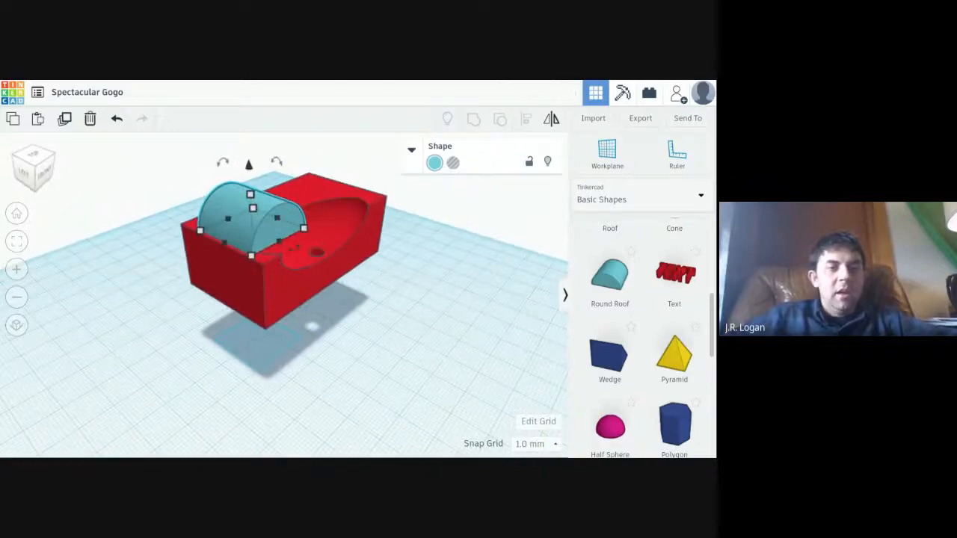
pyautogui.click(16, 326)
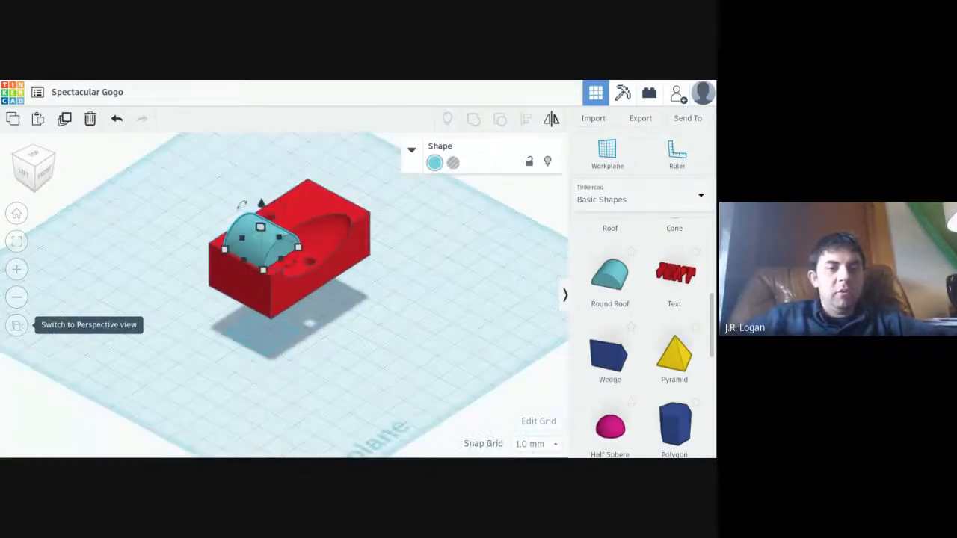
pyautogui.click(17, 325)
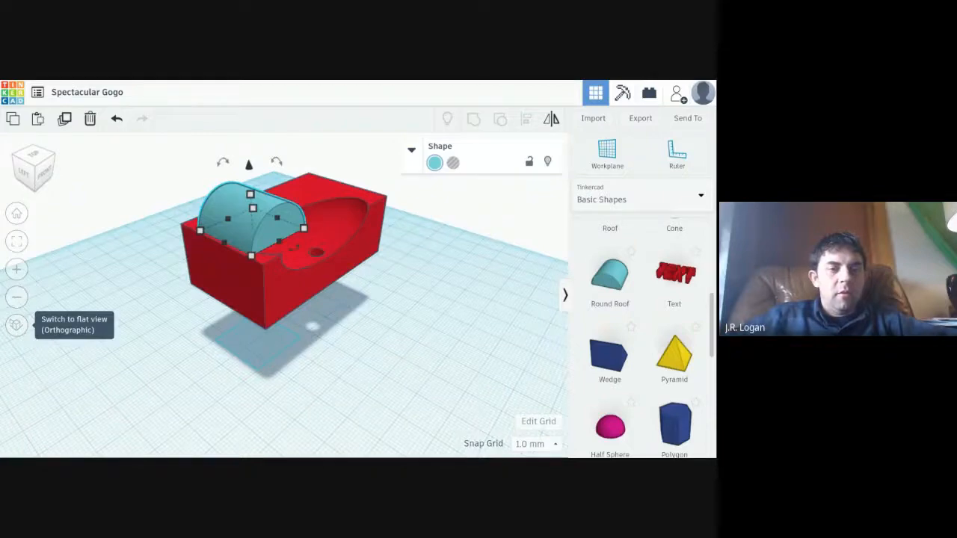
pyautogui.click(17, 325)
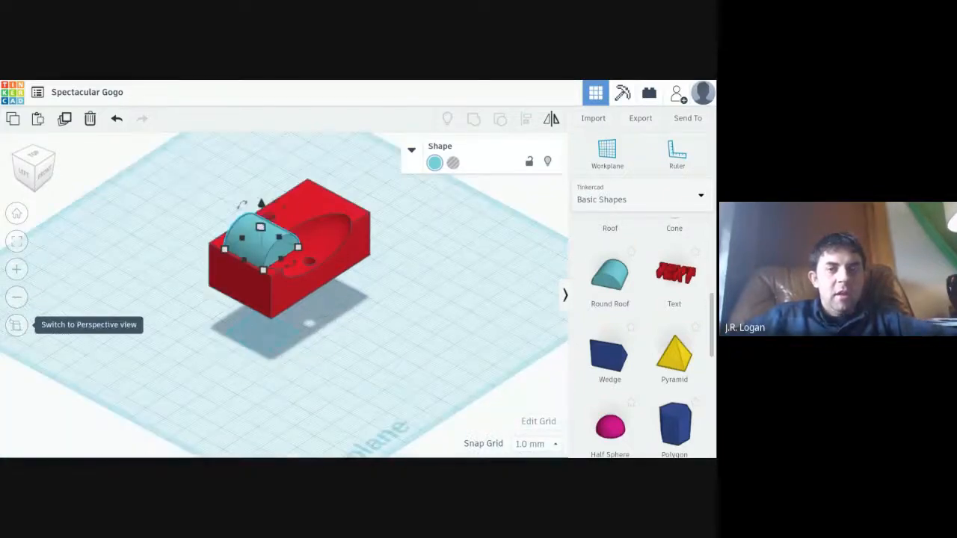
pyautogui.moveTo(359, 346); pyautogui.dragTo(288, 336, button='right')
pyautogui.scroll(5, 353, 234)
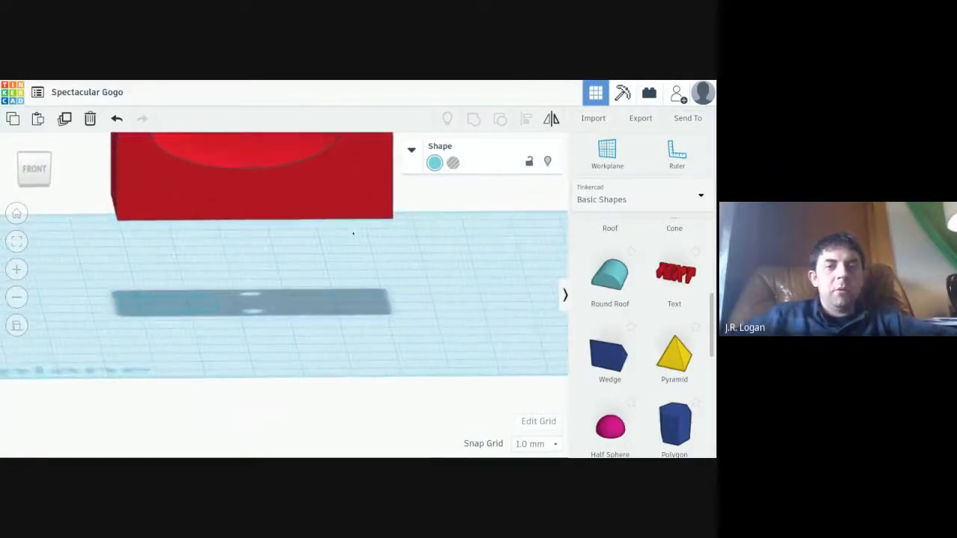
pyautogui.moveTo(374, 224); pyautogui.dragTo(349, 313, button='right')
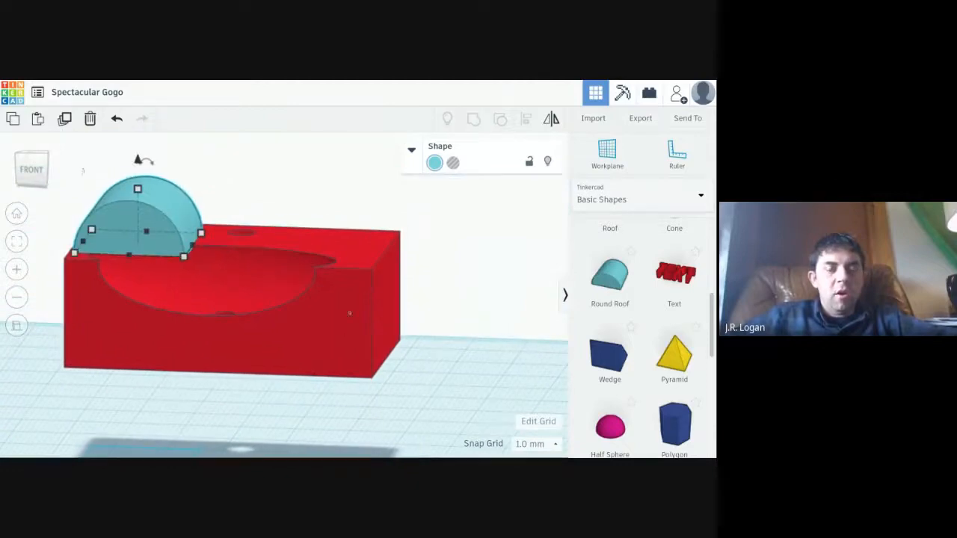
pyautogui.moveTo(382, 259); pyautogui.dragTo(105, 290, button='right')
pyautogui.scroll(-3, 393, 247)
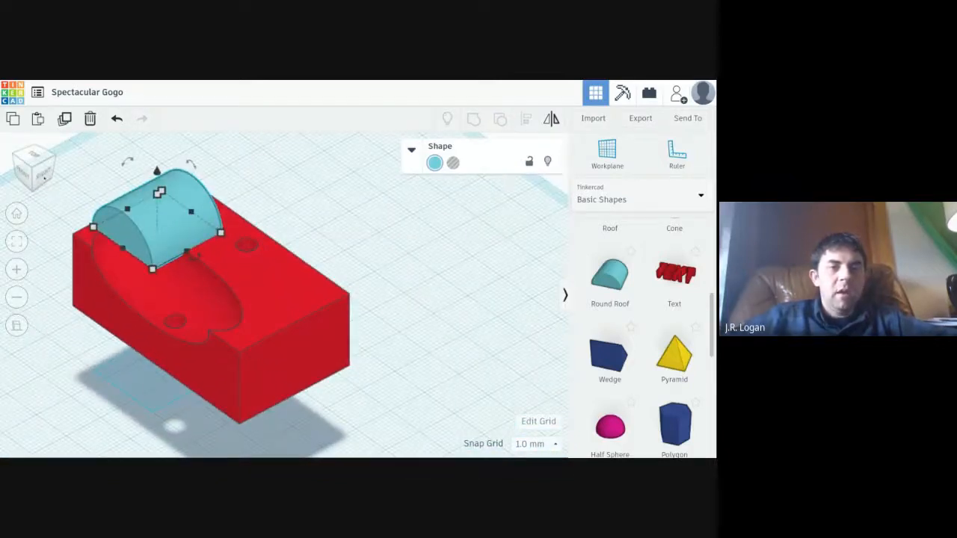
# - Check the model straight from the right, back and bottom, and return to an angled perspective view of the back
pyautogui.click(43, 176)
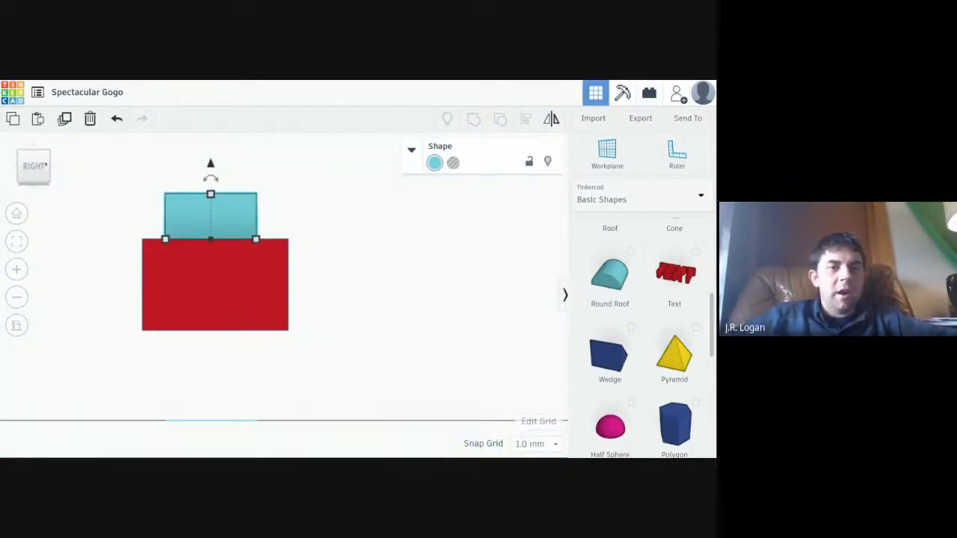
pyautogui.click(59, 166)
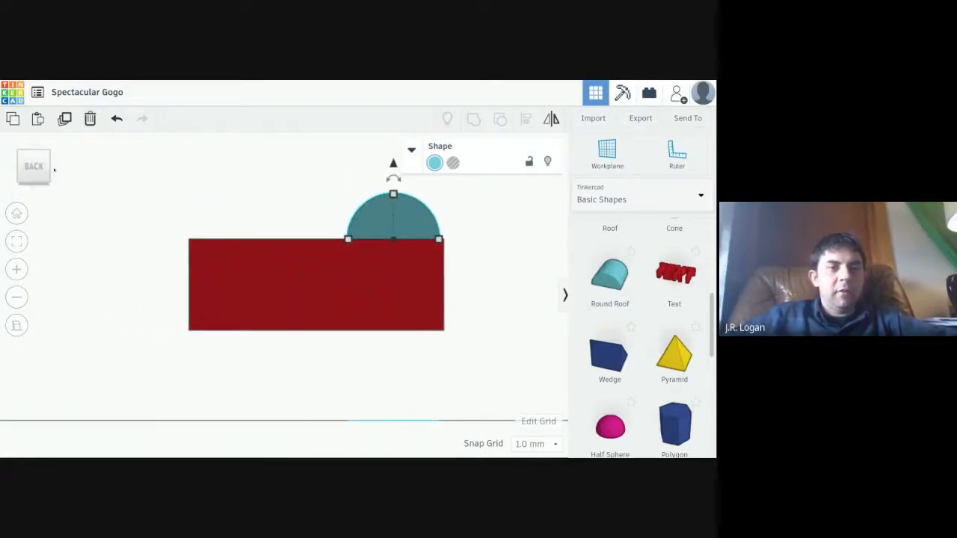
pyautogui.click(36, 190)
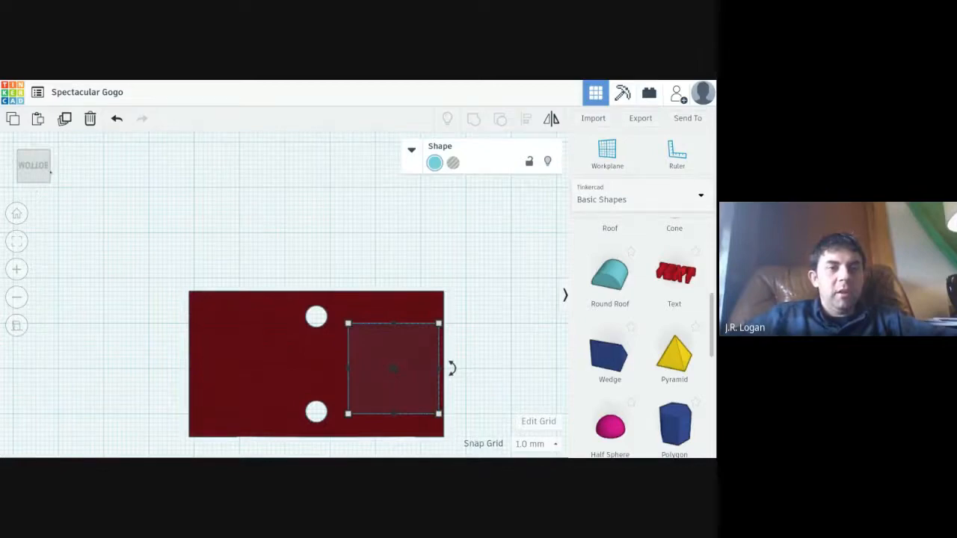
pyautogui.click(39, 144)
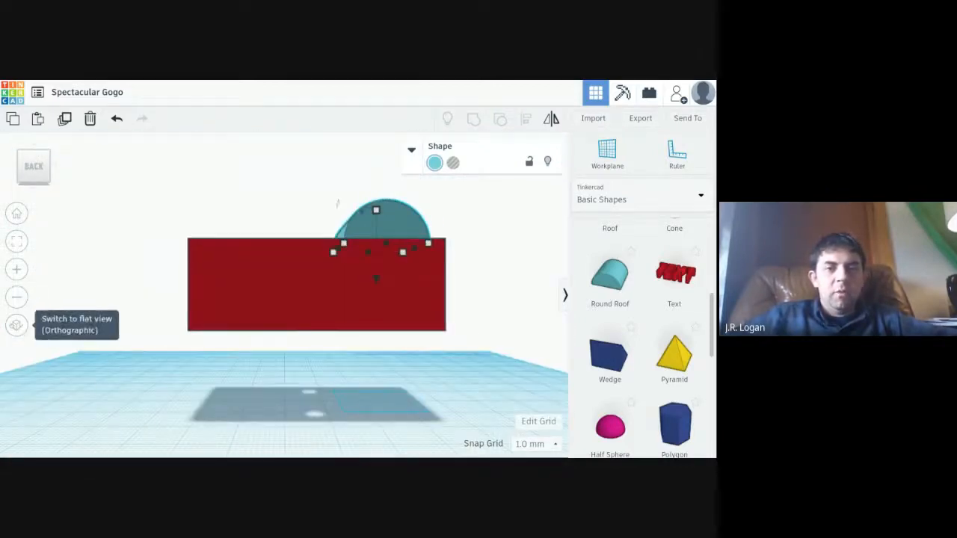
pyautogui.moveTo(277, 309); pyautogui.dragTo(365, 308, button='right')
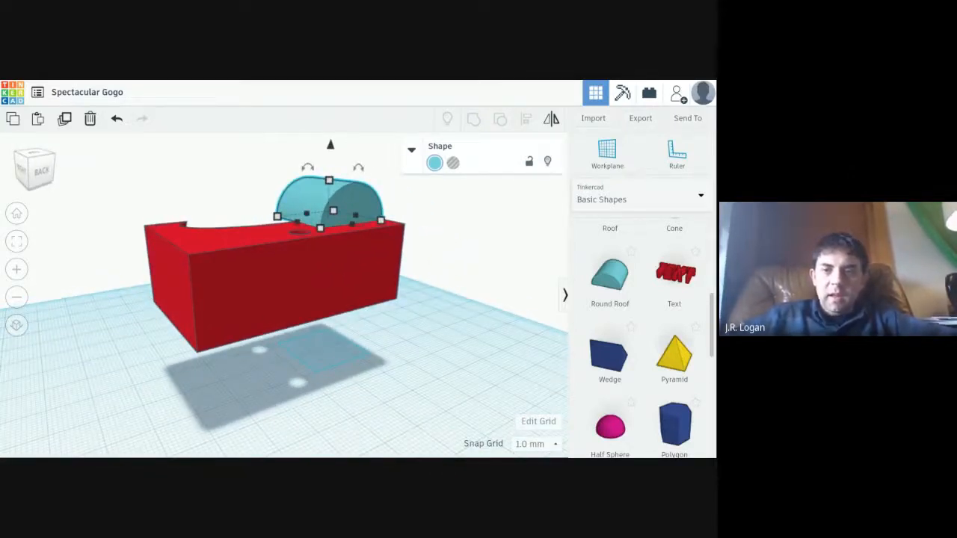
# - Place a text shape reading "robot" on the workplane behind the box and turn it into a hole
pyautogui.moveTo(675, 277); pyautogui.dragTo(366, 381)
pyautogui.scroll(-5, 442, 349)
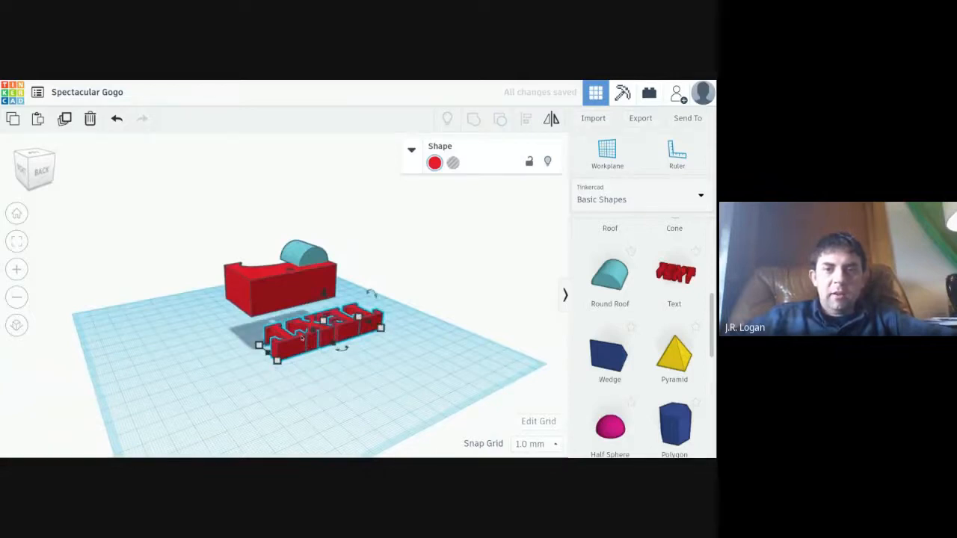
pyautogui.click(412, 151)
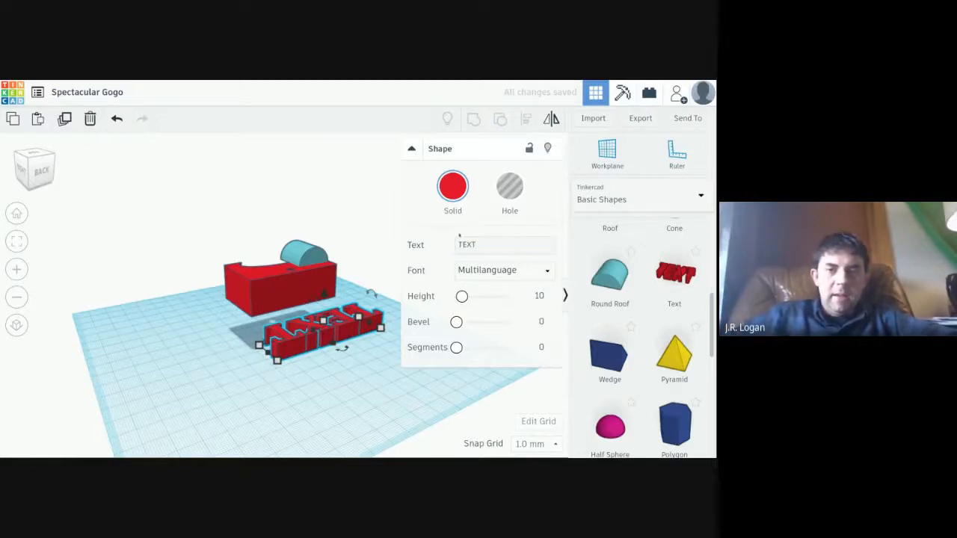
pyautogui.click(465, 244)
pyautogui.write('ro')
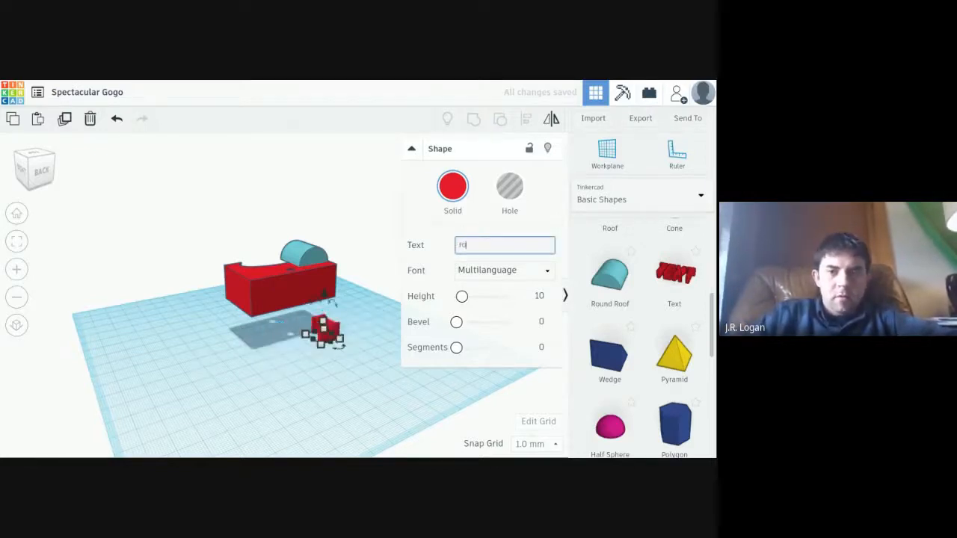
pyautogui.write('bot')
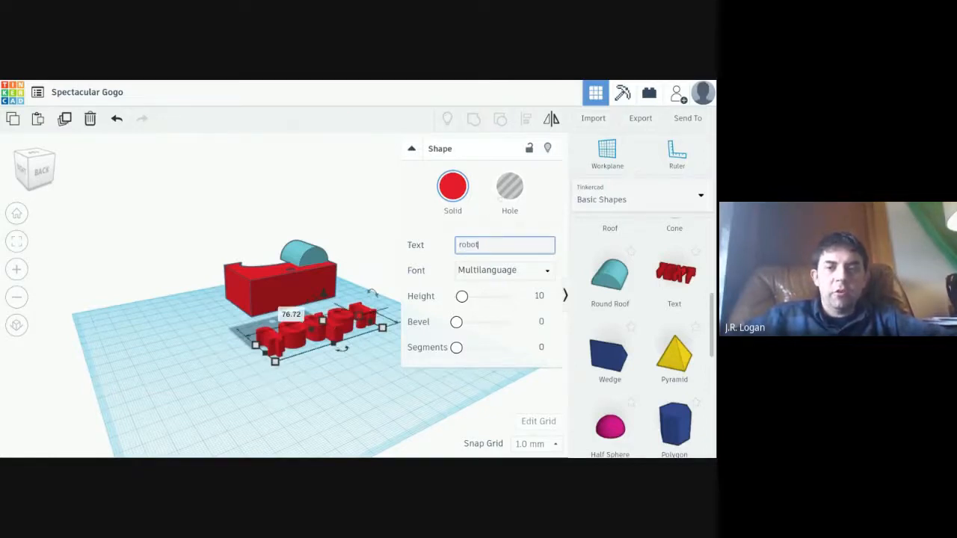
pyautogui.click(509, 187)
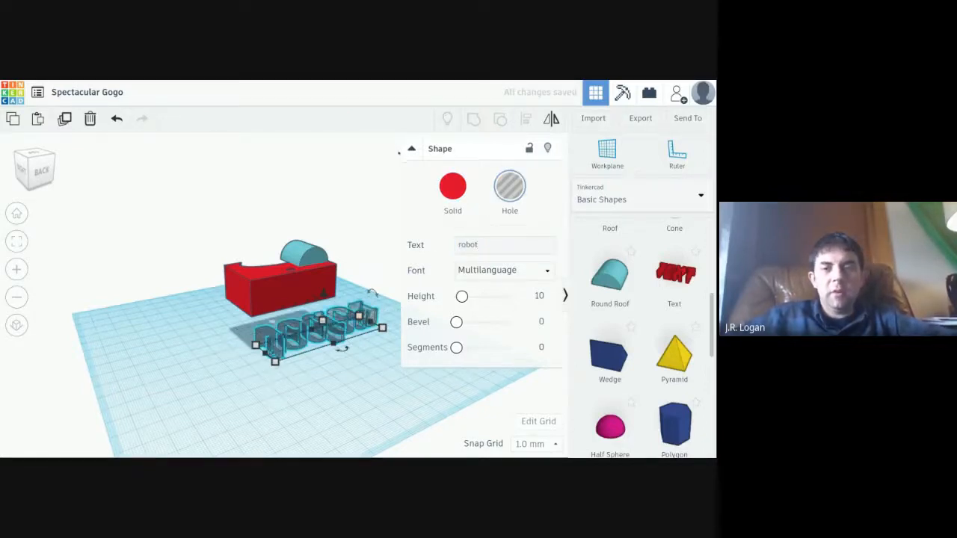
pyautogui.click(412, 149)
pyautogui.click(670, 199)
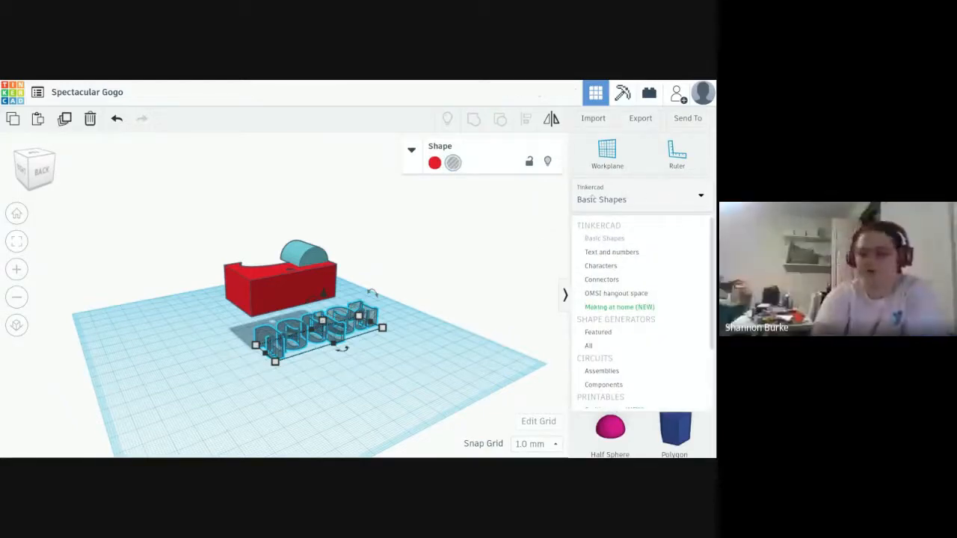
pyautogui.moveTo(329, 338); pyautogui.dragTo(348, 371, button='right')
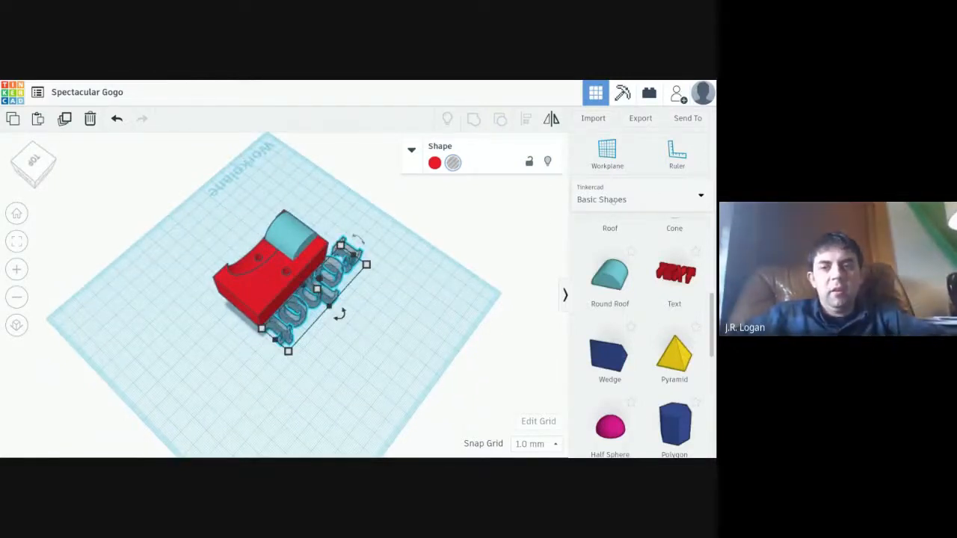
pyautogui.click(635, 200)
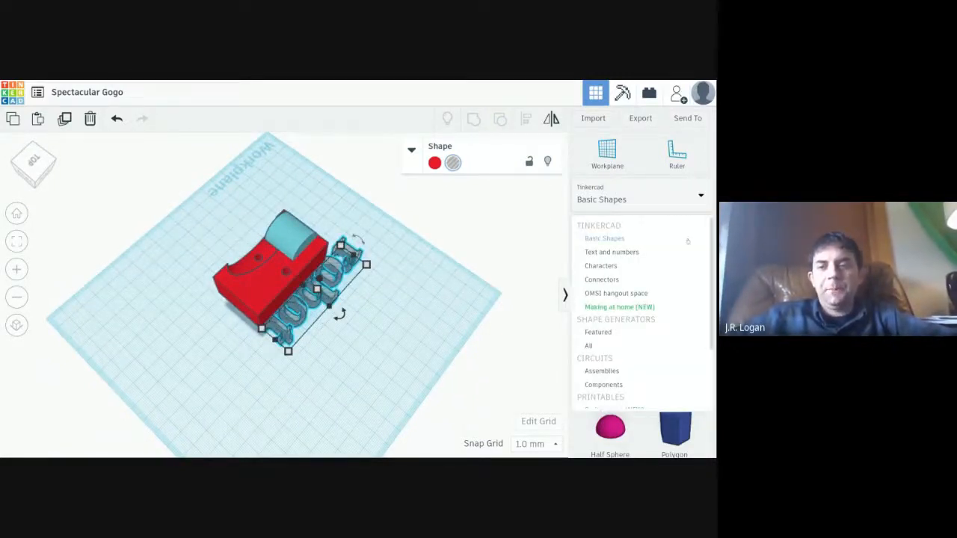
pyautogui.click(477, 299)
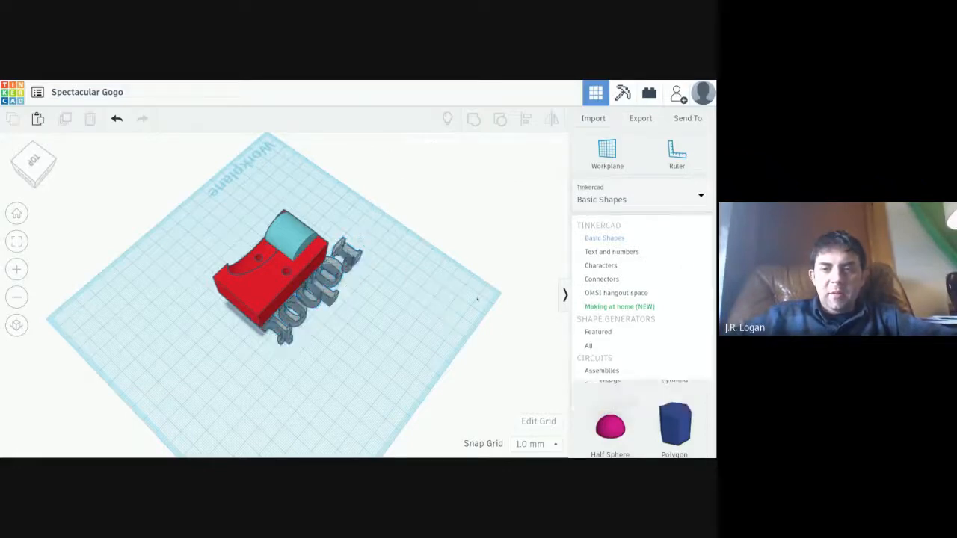
# - Place a ring from the basic shapes on the workplane, apart from the box and the text
pyautogui.scroll(-6, 653, 305)
pyautogui.scroll(1, 651, 299)
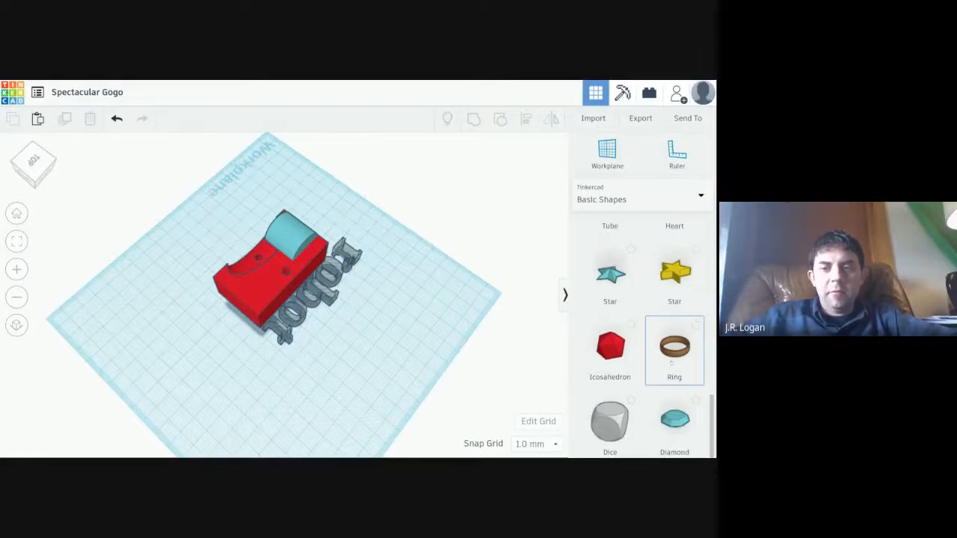
pyautogui.moveTo(673, 364); pyautogui.dragTo(397, 353)
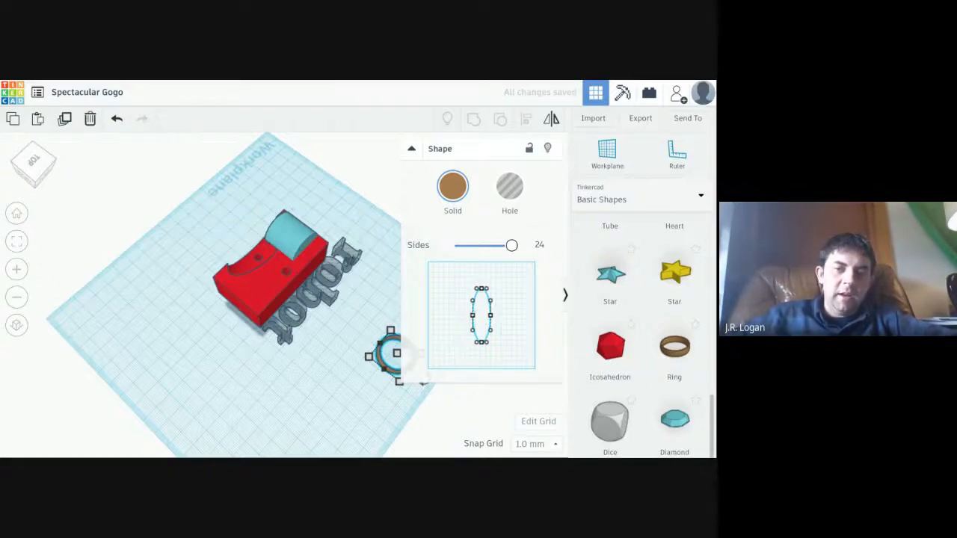
# - Widen the ring's cross-section profile to both sides of its grid and tilt the curve at the profile's lower point
pyautogui.moveTo(472, 315); pyautogui.dragTo(430, 308)
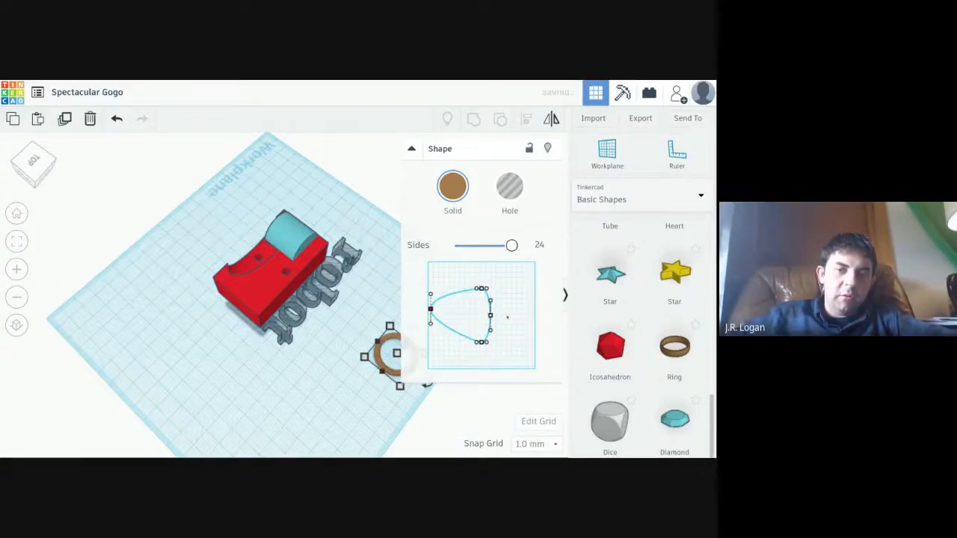
pyautogui.moveTo(490, 315); pyautogui.dragTo(535, 315)
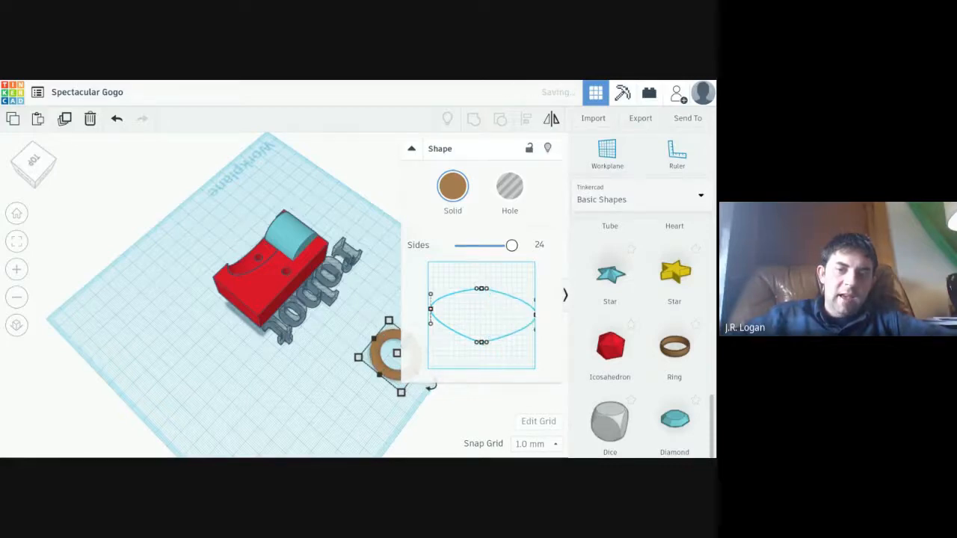
pyautogui.moveTo(485, 336); pyautogui.dragTo(441, 359)
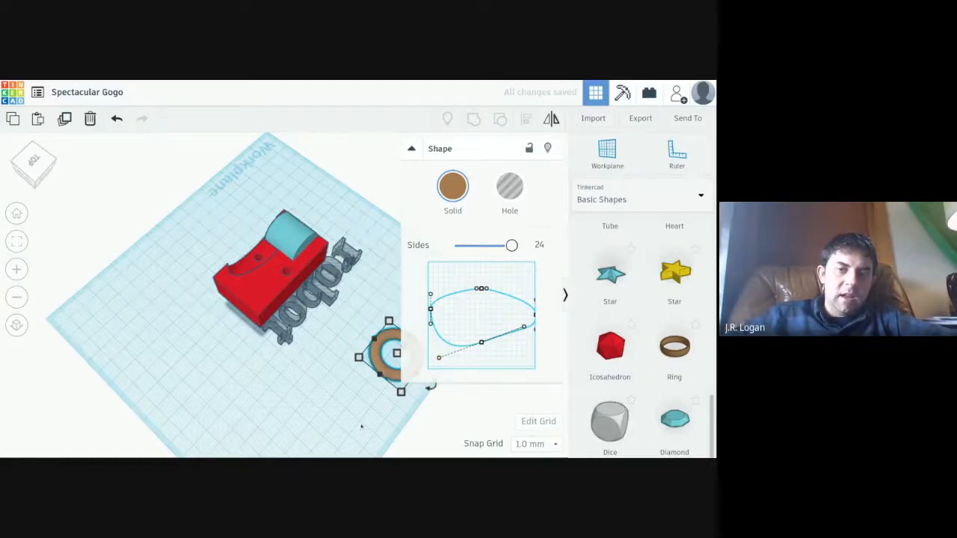
# - Move the ring to the open area near the text and raise its profile's lower point, with a steeper curve through it
pyautogui.moveTo(377, 364); pyautogui.dragTo(284, 398)
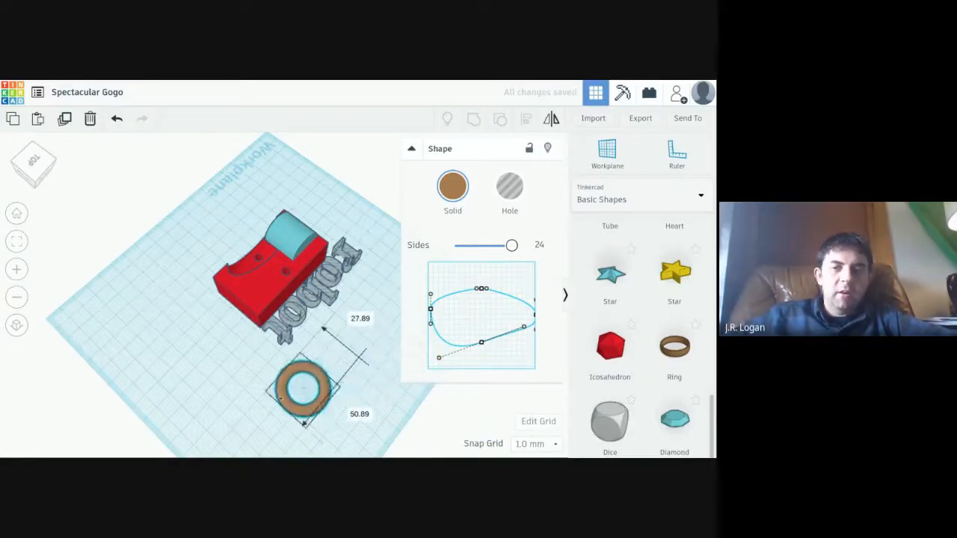
pyautogui.moveTo(482, 324); pyautogui.dragTo(481, 314)
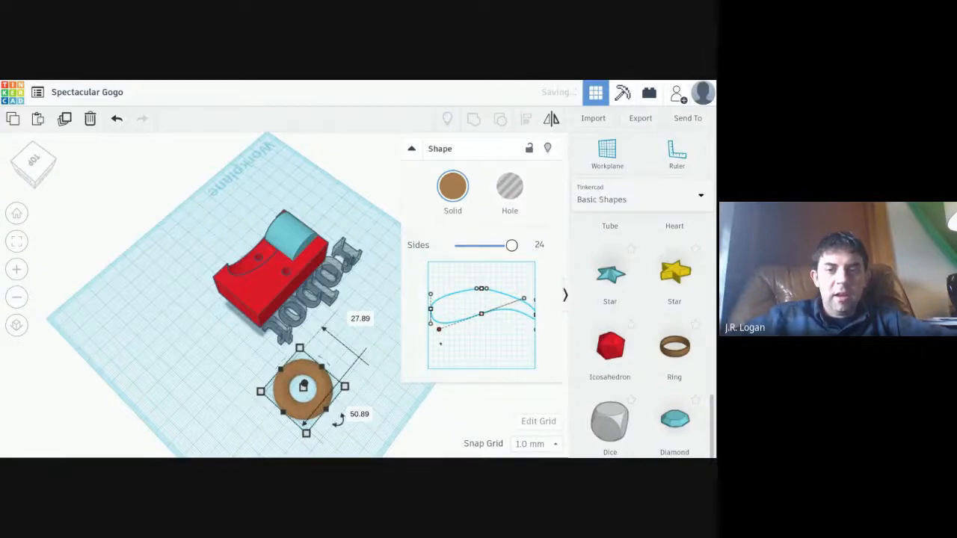
pyautogui.moveTo(440, 344); pyautogui.dragTo(452, 345)
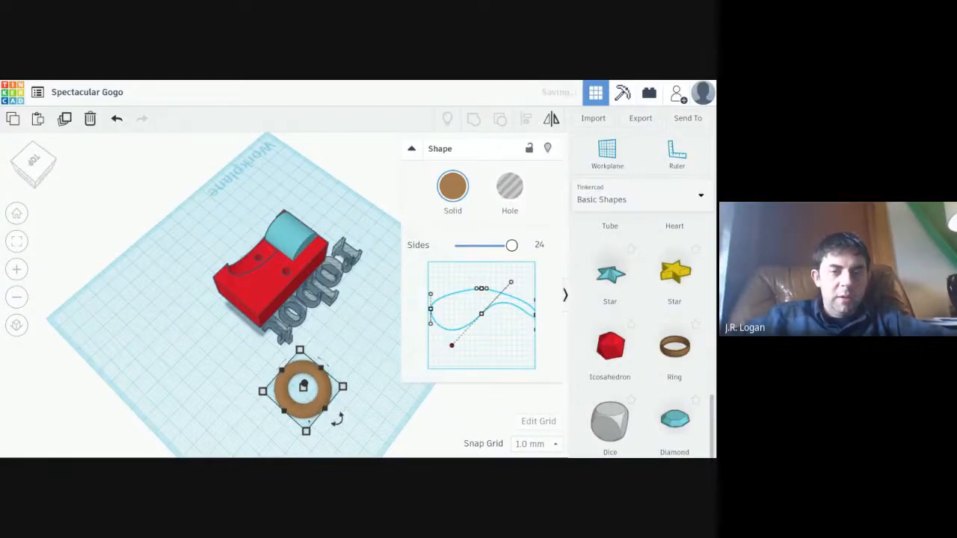
pyautogui.moveTo(335, 424); pyautogui.dragTo(282, 333, button='right')
pyautogui.scroll(4, 281, 320)
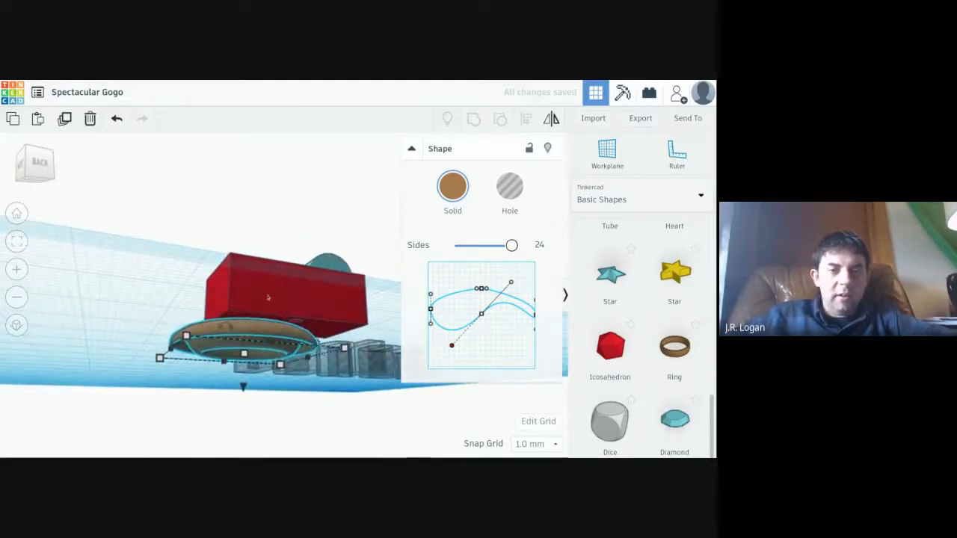
pyautogui.moveTo(269, 300); pyautogui.dragTo(255, 351, button='right')
pyautogui.scroll(-5, 255, 351)
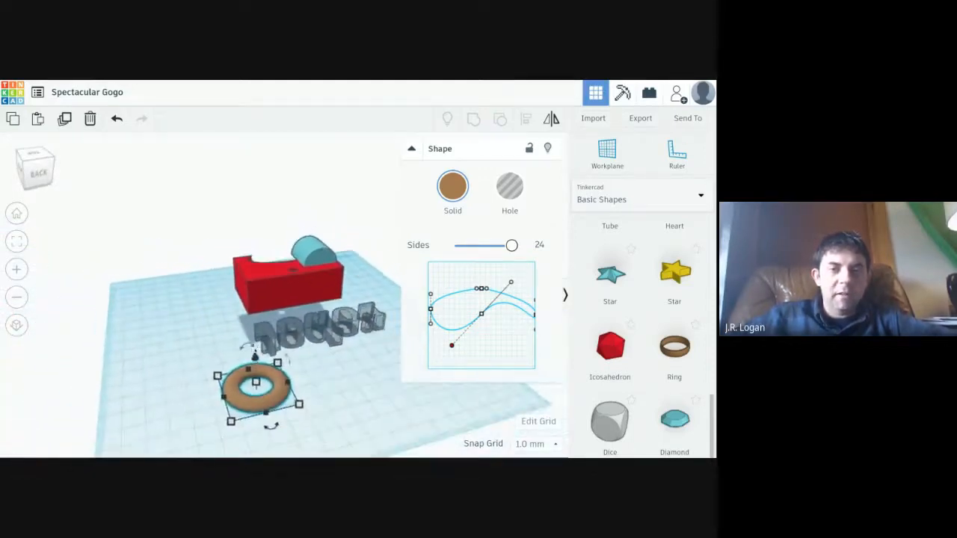
# - Place a box hole across one half of the ring and lengthen it to about 53 mm
pyautogui.scroll(10, 646, 286)
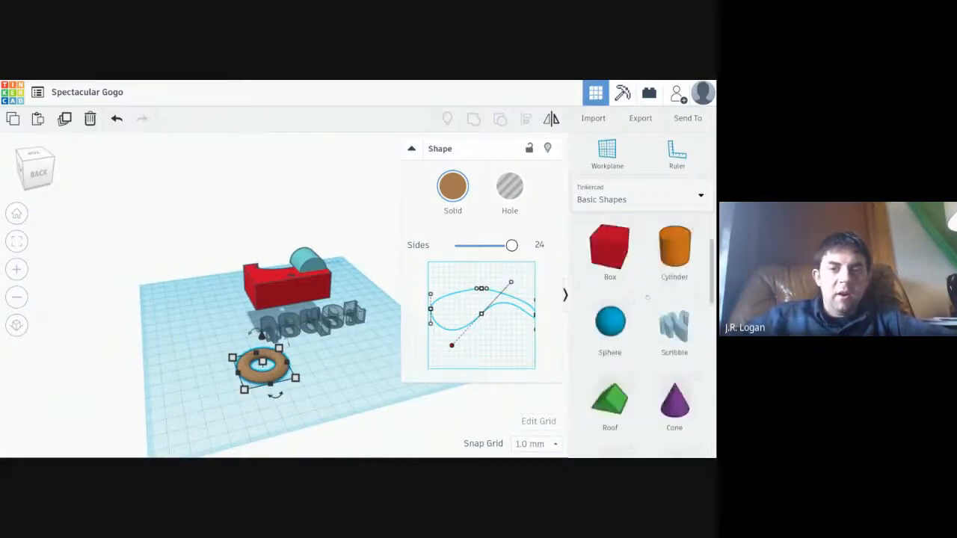
pyautogui.click(610, 258)
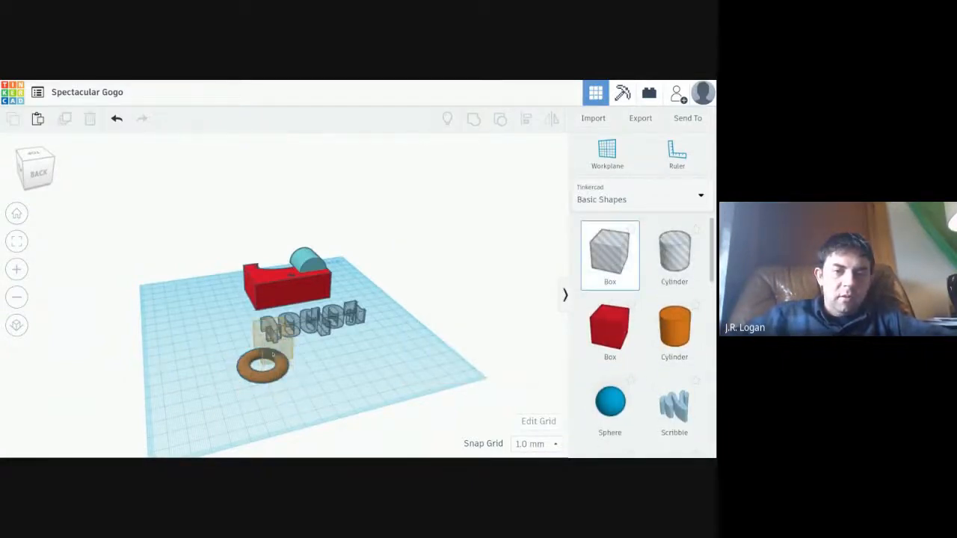
pyautogui.click(274, 360)
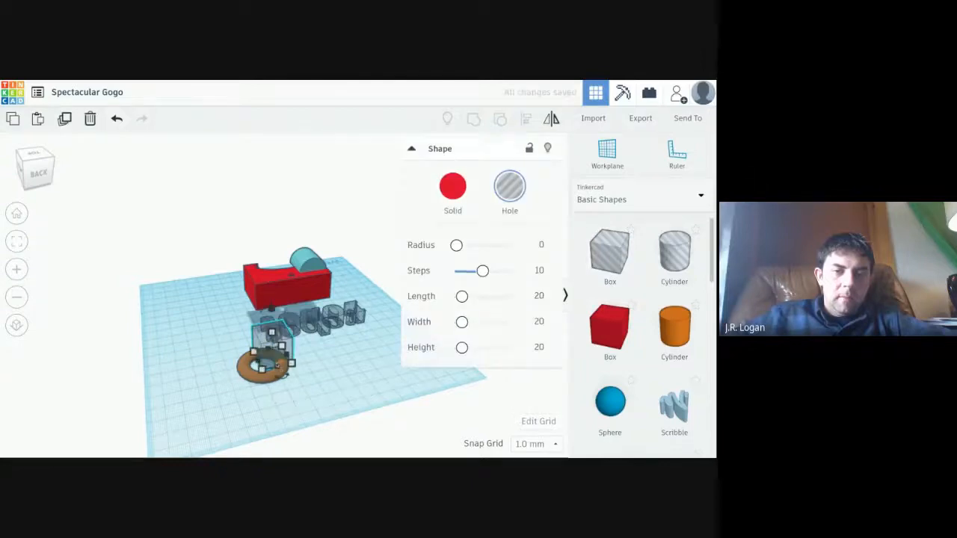
pyautogui.moveTo(262, 368); pyautogui.dragTo(277, 406)
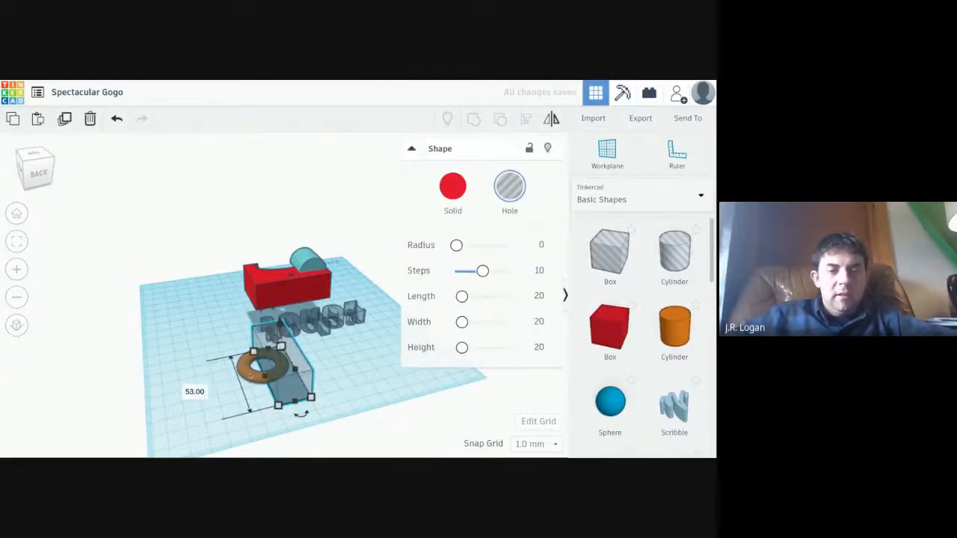
# - Group the ring with the box hole to cut the ring open, and examine its exposed cross-section up close
pyautogui.click(241, 370)
pyautogui.keyDown('shift'); pyautogui.click(295, 368); pyautogui.keyUp('shift')
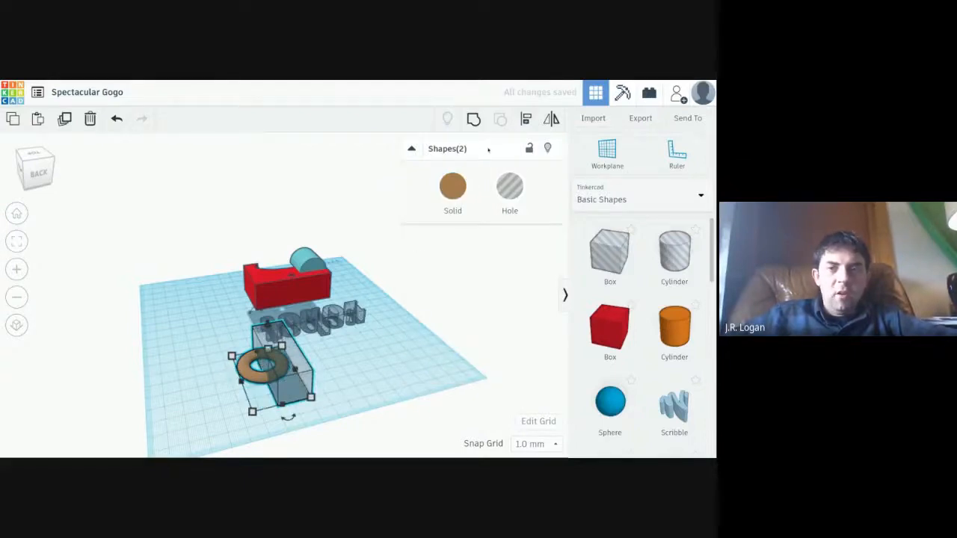
pyautogui.click(473, 119)
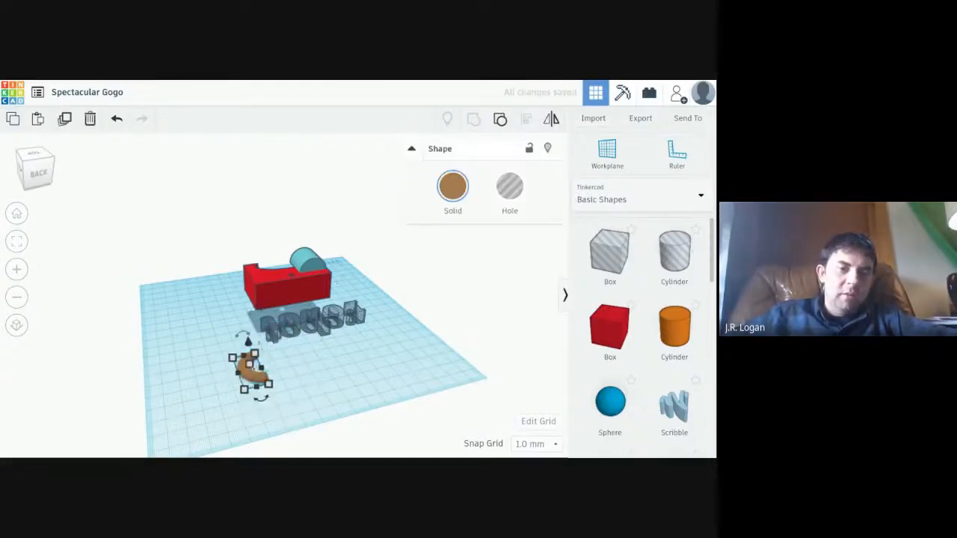
pyautogui.moveTo(359, 374); pyautogui.dragTo(323, 376, button='right')
pyautogui.moveTo(248, 386); pyautogui.dragTo(153, 338, button='right')
pyautogui.scroll(5, 175, 376)
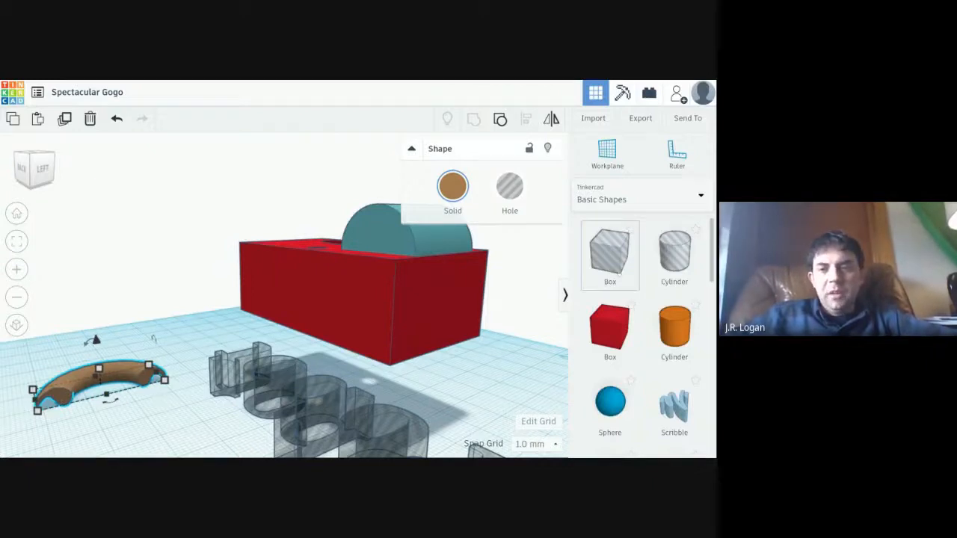
# - Examine the shapes offered on both pages of the Featured shape generators
pyautogui.click(664, 197)
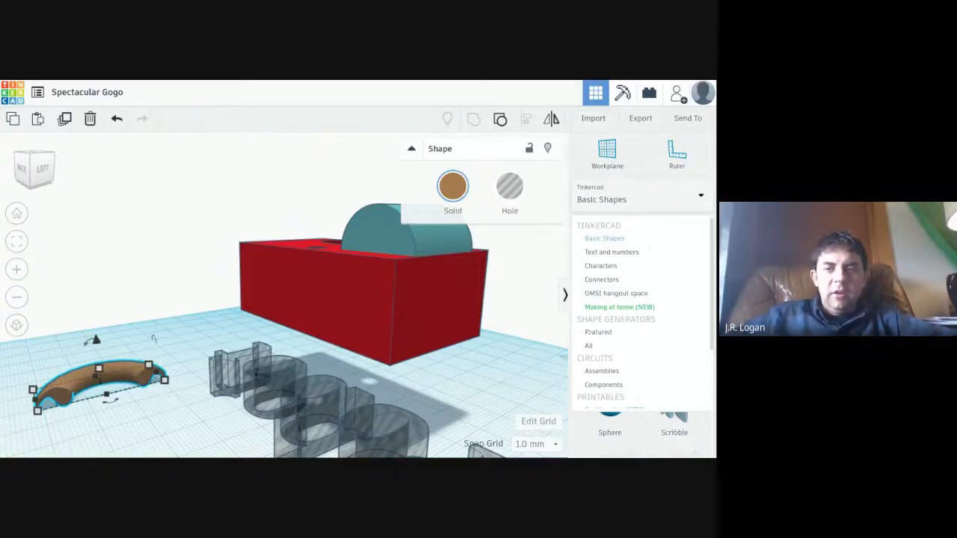
pyautogui.click(598, 332)
pyautogui.scroll(-2, 640, 274)
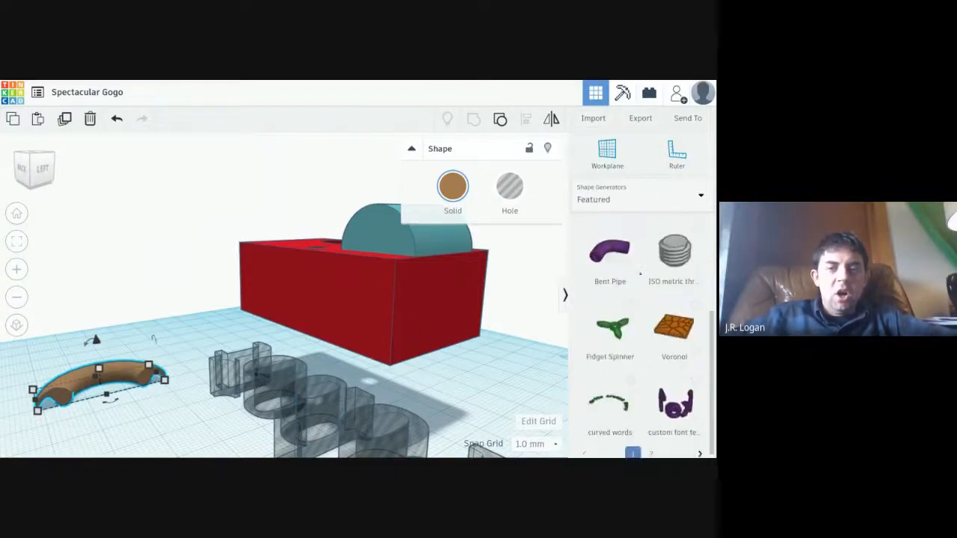
pyautogui.scroll(3, 662, 357)
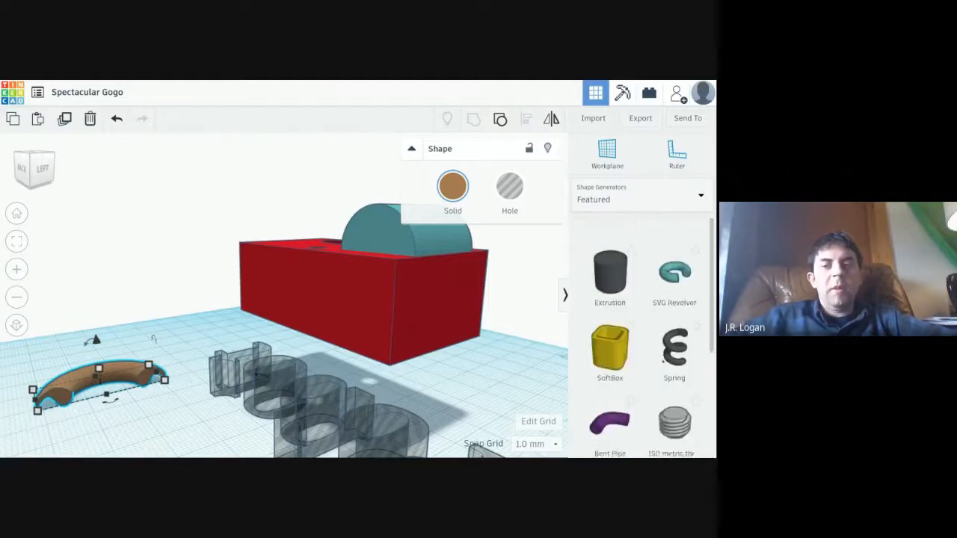
pyautogui.scroll(-1, 663, 361)
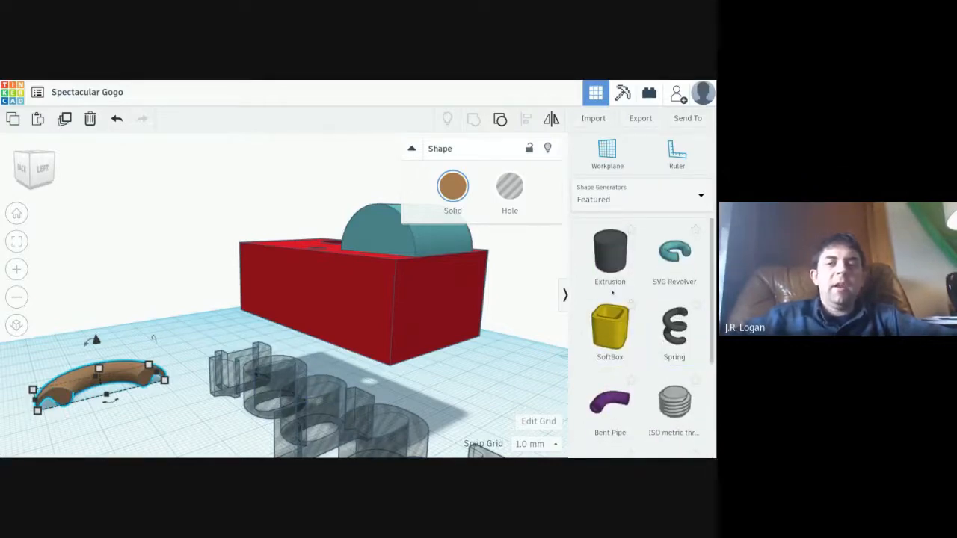
pyautogui.scroll(-3, 673, 254)
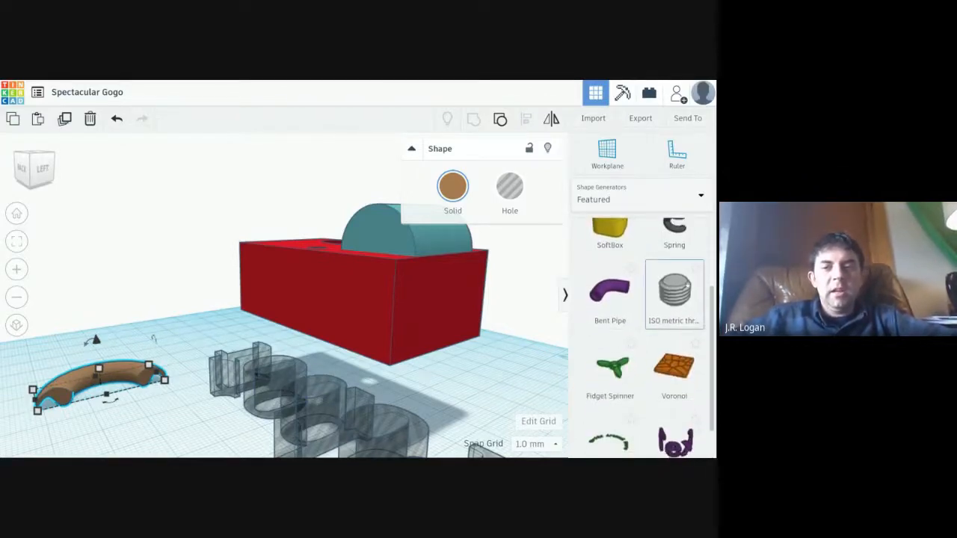
pyautogui.scroll(-2, 673, 292)
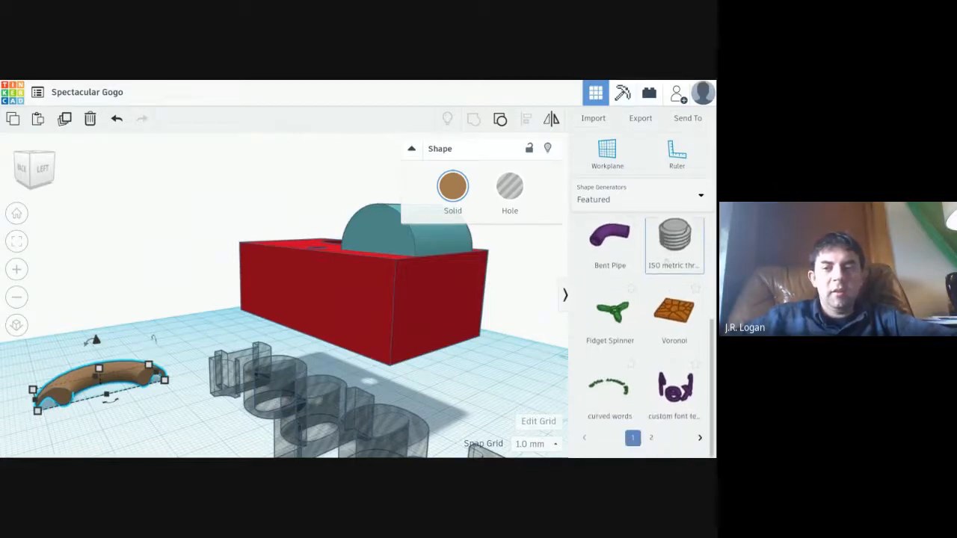
pyautogui.click(700, 438)
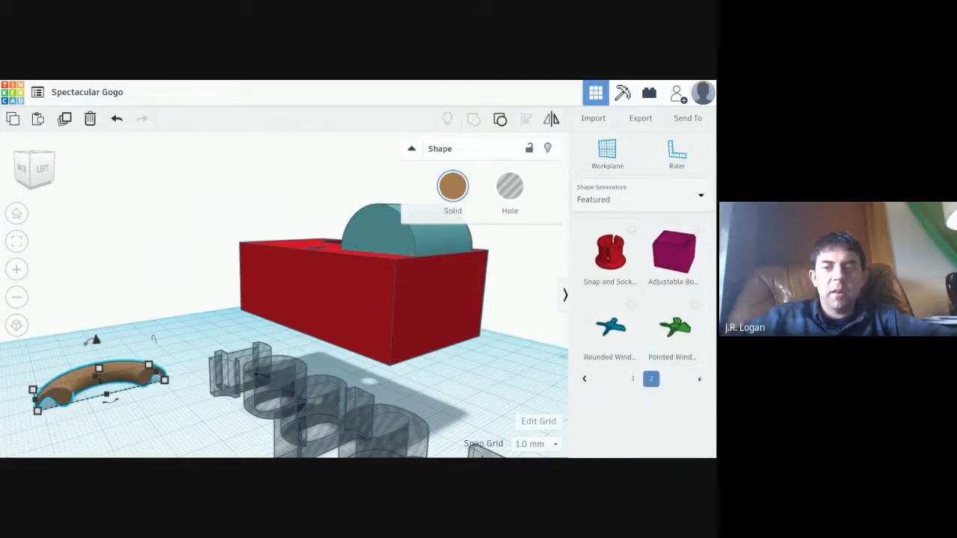
pyautogui.click(636, 197)
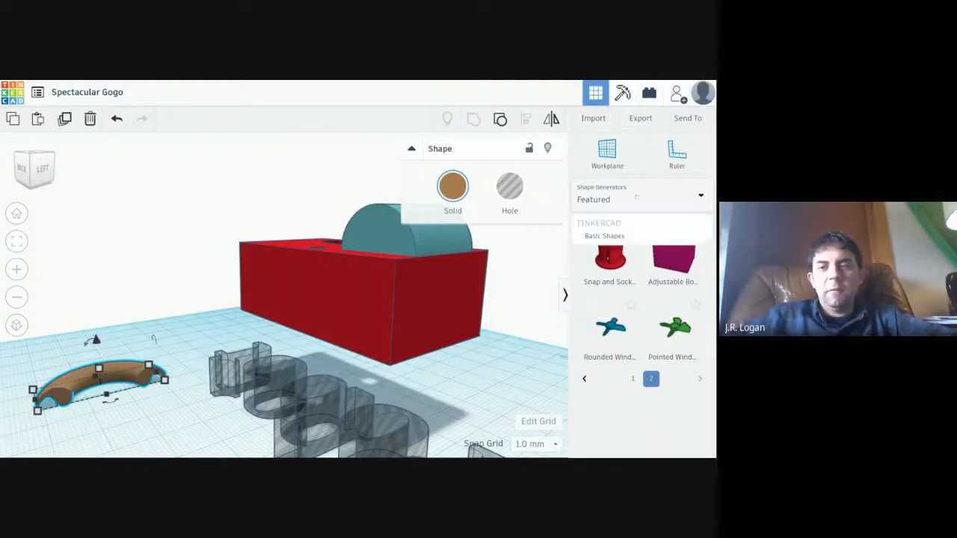
# - Browse two pages of the complete shape generator library, then show the favorite shapes
pyautogui.click(589, 345)
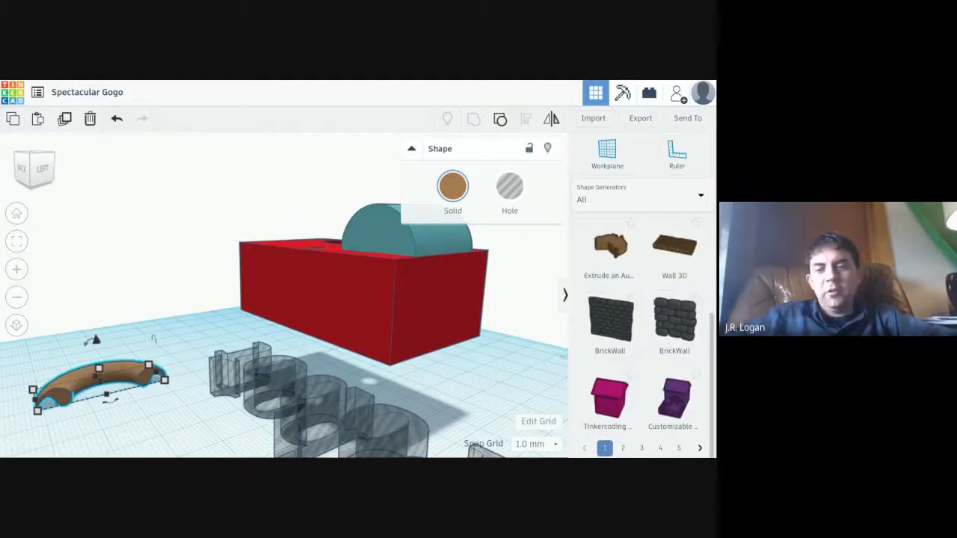
pyautogui.click(623, 448)
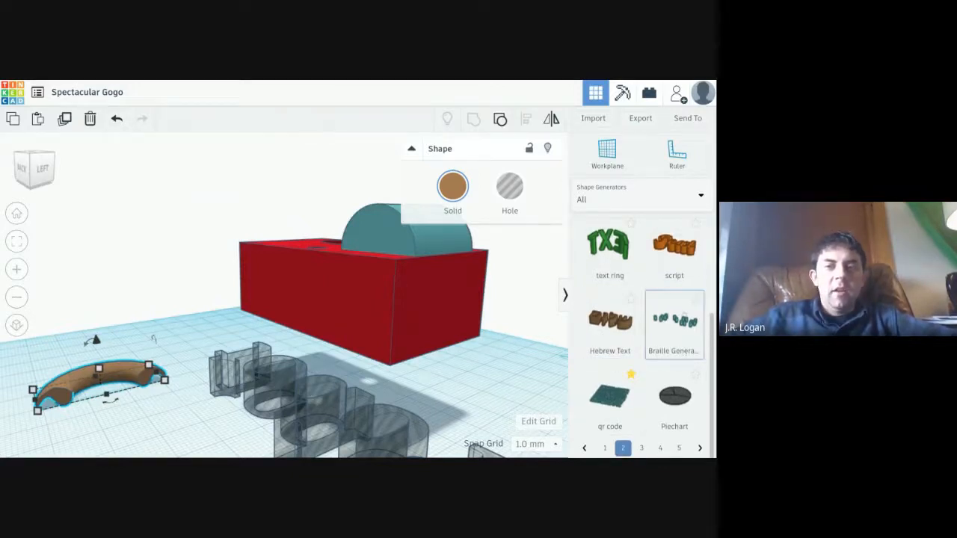
pyautogui.click(700, 196)
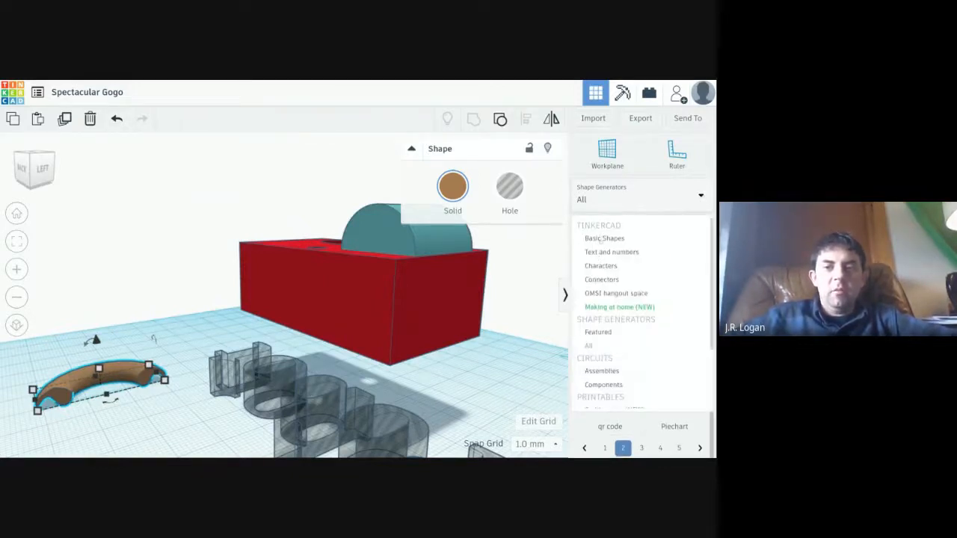
pyautogui.scroll(-2, 631, 283)
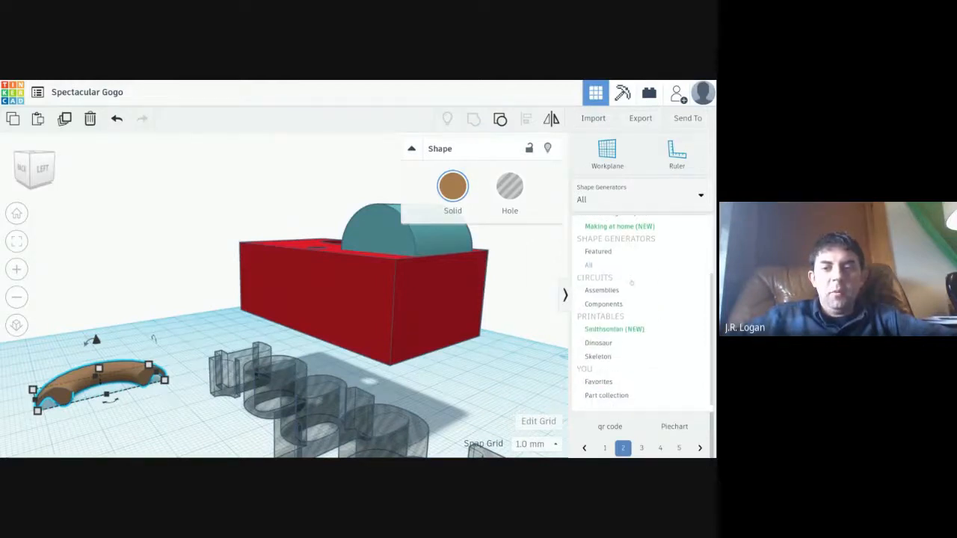
pyautogui.click(586, 382)
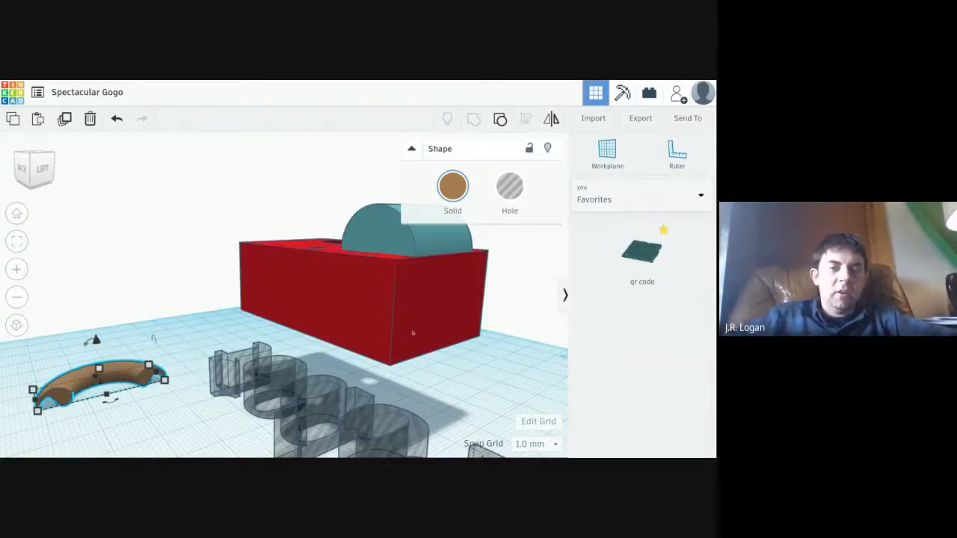
# - Move the red block clear of the teal rounded shape and place a ruler origin on the workplane beside the block's corner
pyautogui.moveTo(412, 333); pyautogui.dragTo(315, 317, button='right')
pyautogui.scroll(-3, 316, 314)
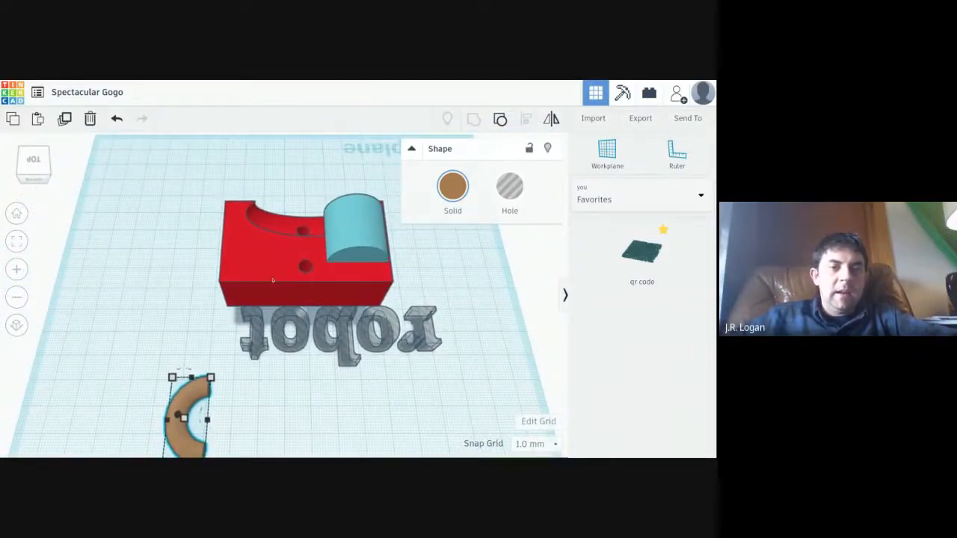
pyautogui.moveTo(273, 280); pyautogui.dragTo(176, 268)
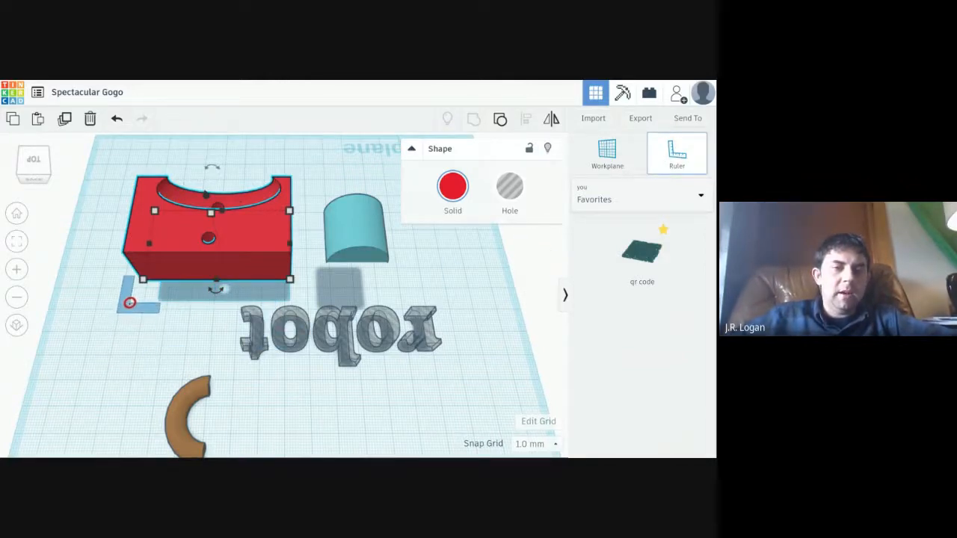
pyautogui.click(129, 301)
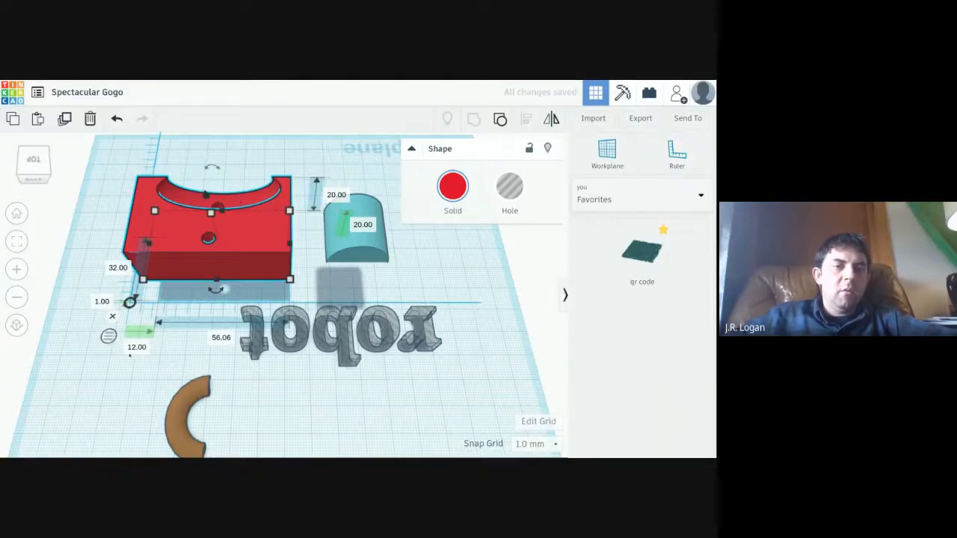
# - Try setting the red block's length to 60 mm through its ruler dimension, and undo the resize
pyautogui.moveTo(124, 369); pyautogui.dragTo(158, 350, button='right')
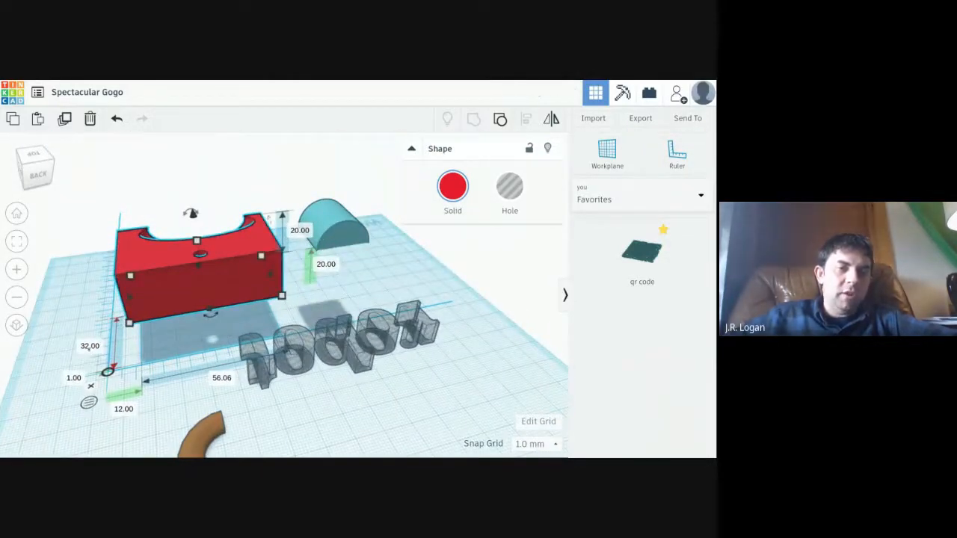
pyautogui.click(91, 347)
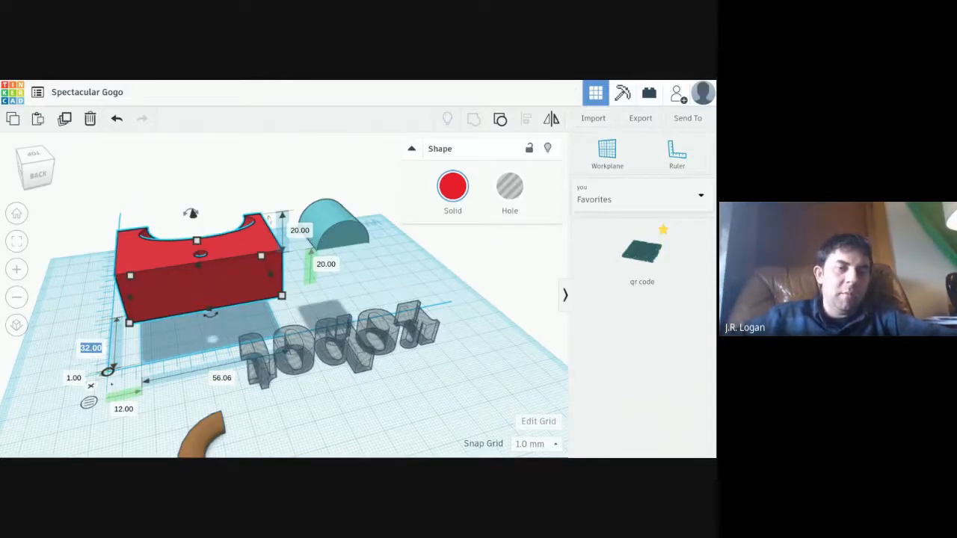
pyautogui.click(221, 378)
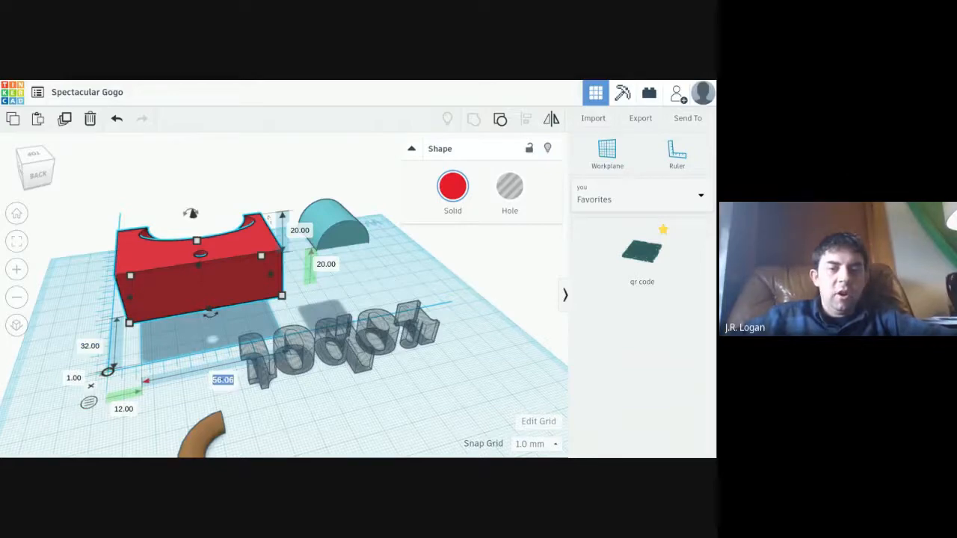
pyautogui.click(400, 279)
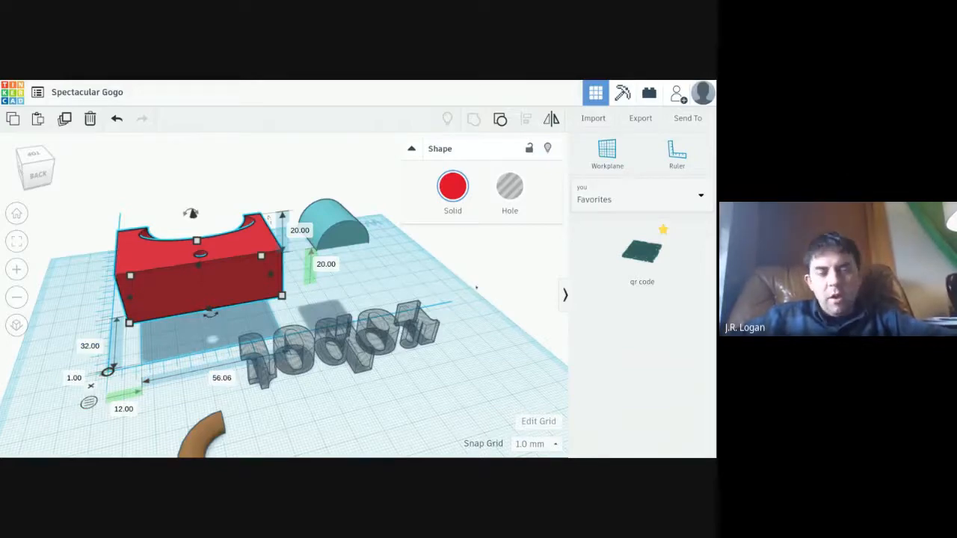
pyautogui.moveTo(477, 287); pyautogui.dragTo(366, 371, button='right')
pyautogui.moveTo(229, 288); pyautogui.dragTo(136, 330, button='right')
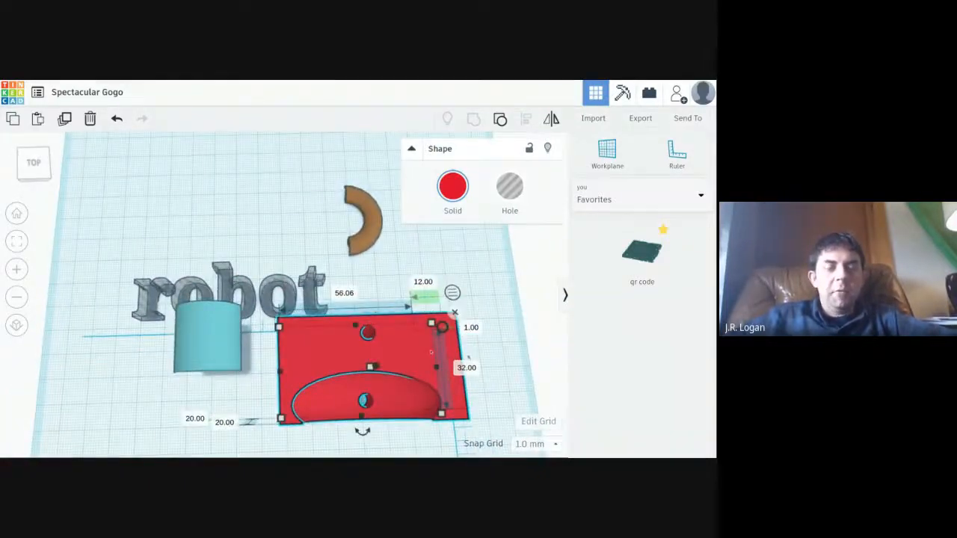
pyautogui.scroll(-2, 430, 352)
pyautogui.click(339, 292)
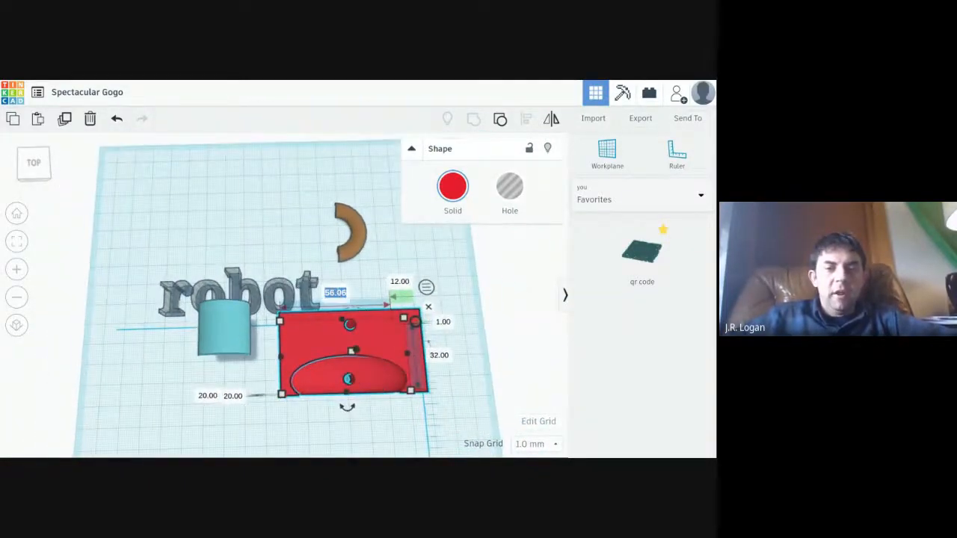
pyautogui.write('60')
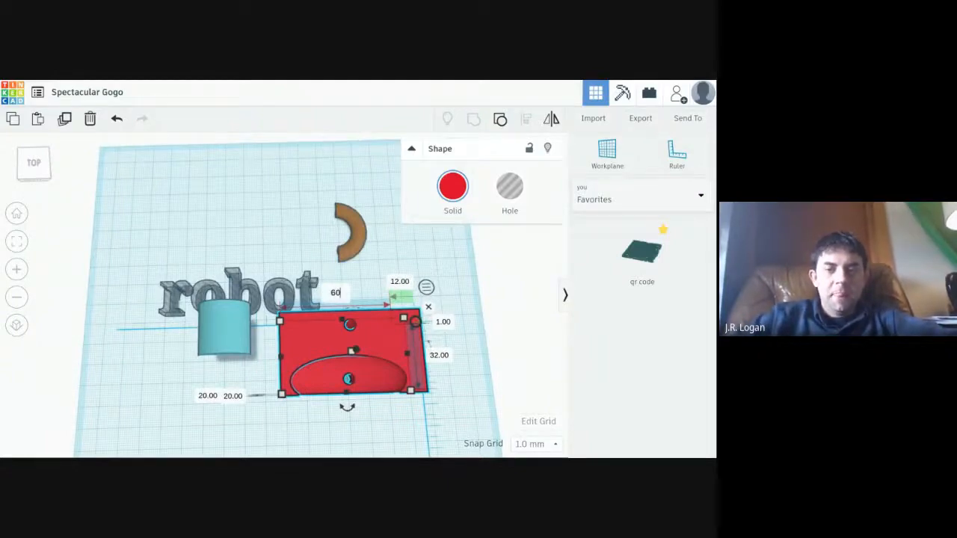
pyautogui.press('Return')
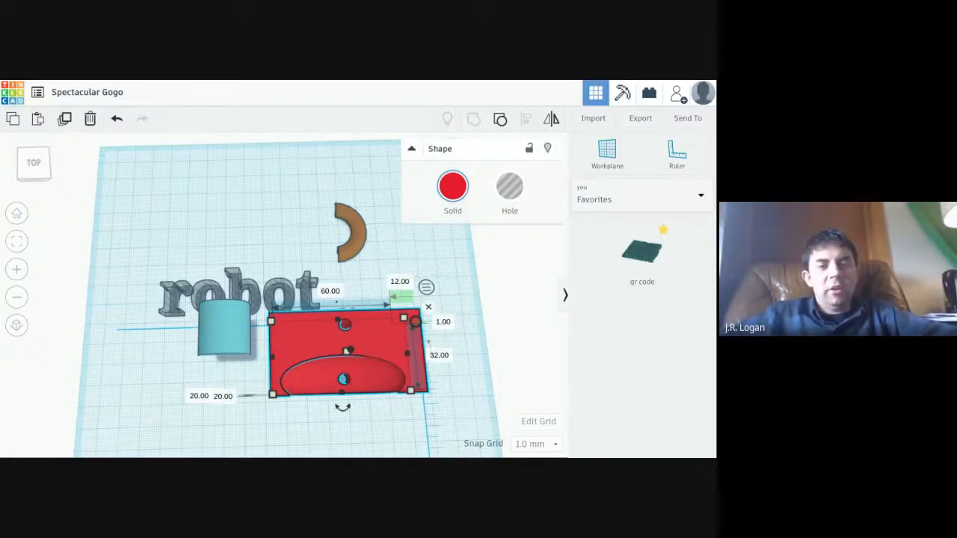
pyautogui.hotkey('ctrl', 'z')
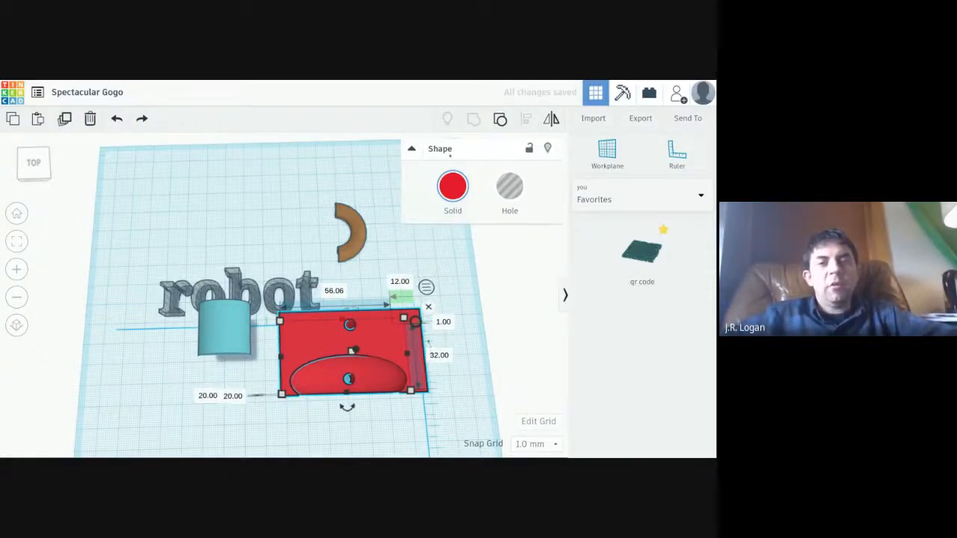
# - Ungroup the red block to separate its solid body from the large rounded hole shape
pyautogui.hotkey('ctrl', 'shift', 'g')
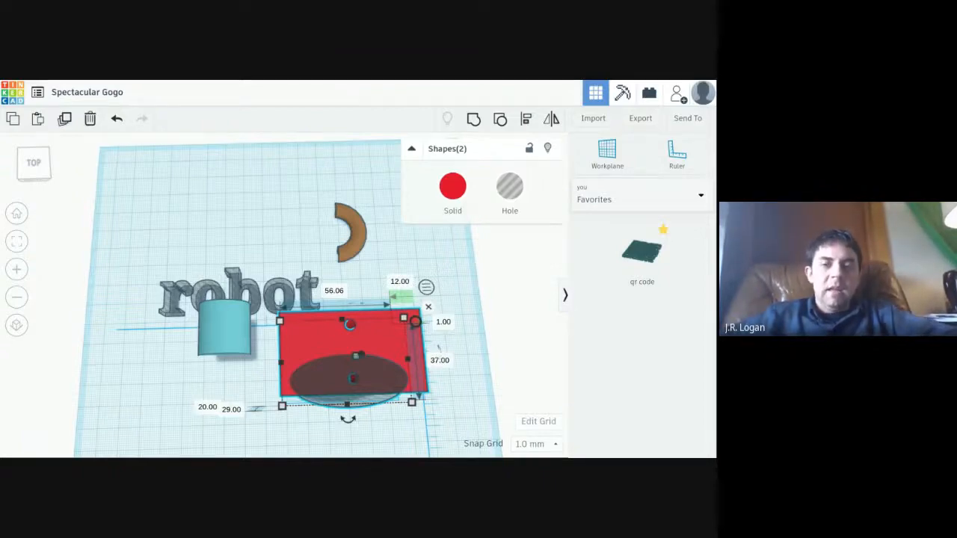
pyautogui.moveTo(177, 408); pyautogui.dragTo(163, 361, button='right')
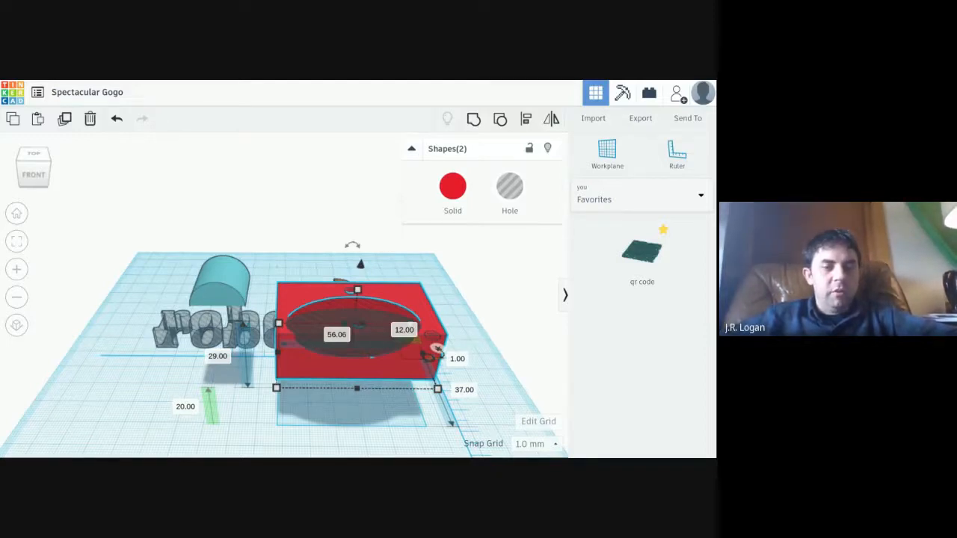
pyautogui.scroll(-3, 299, 336)
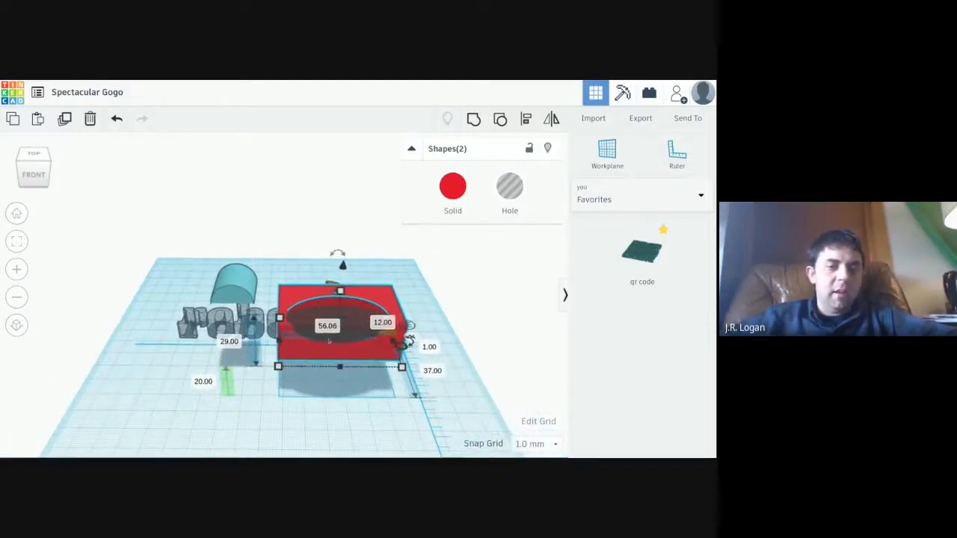
pyautogui.moveTo(330, 341); pyautogui.dragTo(301, 357, button='right')
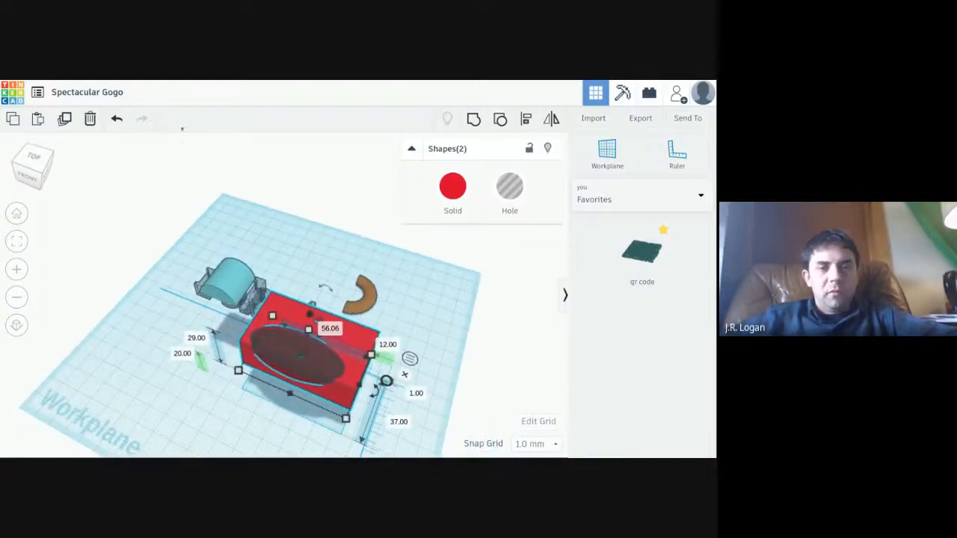
# - Import the 3D model new 1.stl at a scale of 100
pyautogui.click(594, 122)
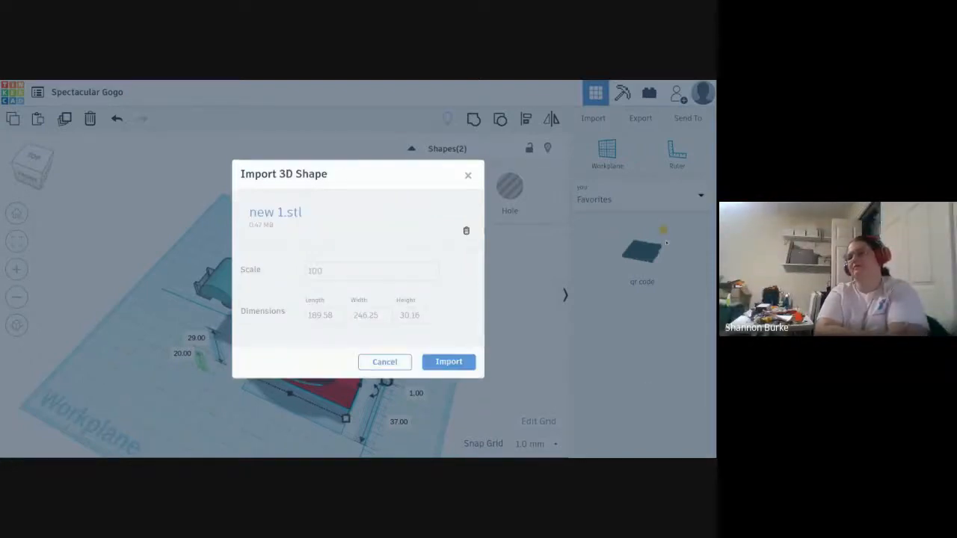
pyautogui.click(454, 364)
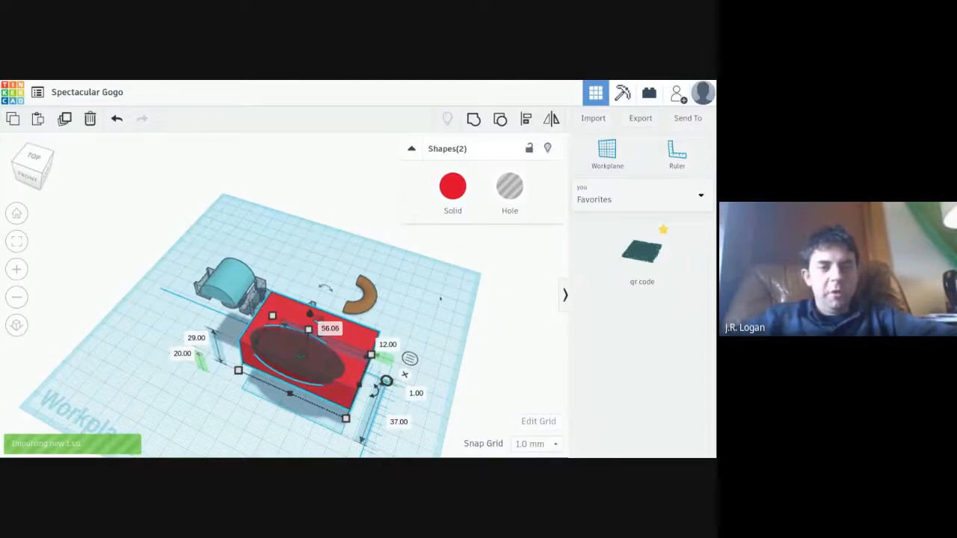
pyautogui.moveTo(440, 299); pyautogui.dragTo(268, 282, button='right')
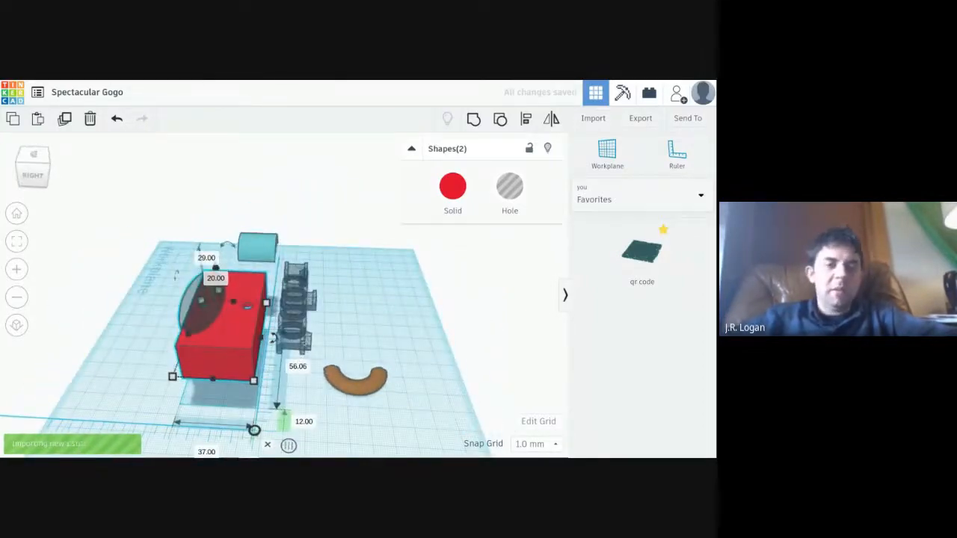
pyautogui.moveTo(474, 341); pyautogui.dragTo(497, 336, button='right')
pyautogui.scroll(-6, 291, 299)
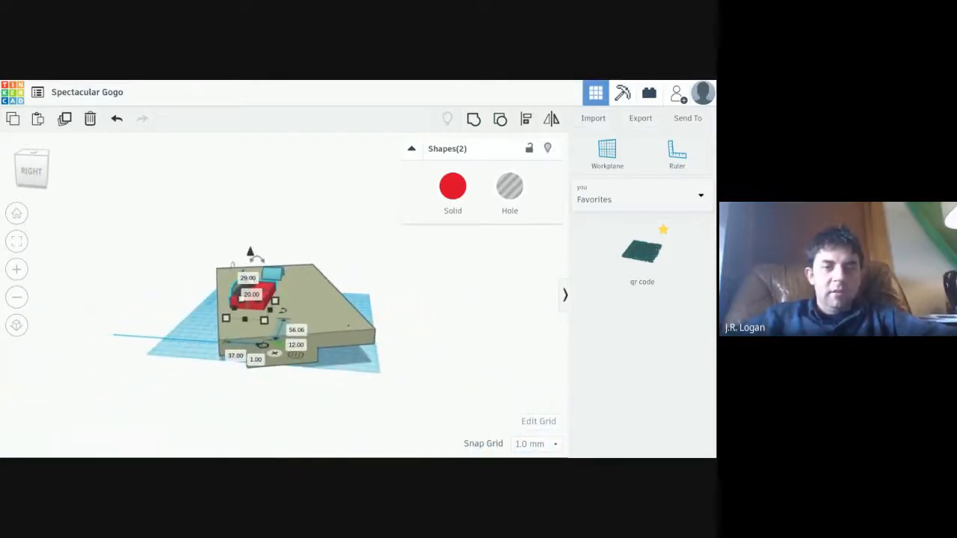
# - Move the imported model off the workplane beside the other shapes and flip it over so its channelled side faces up
pyautogui.moveTo(322, 307); pyautogui.dragTo(458, 305)
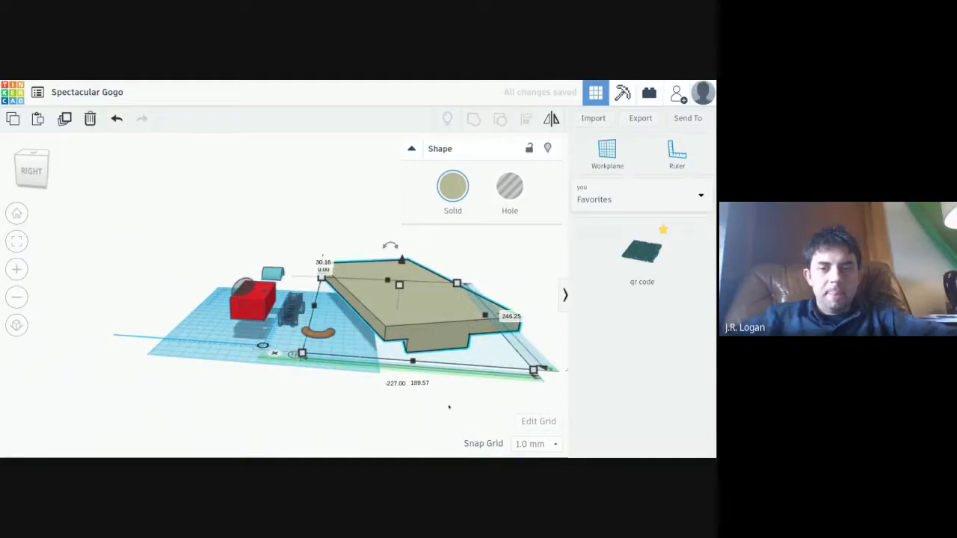
pyautogui.moveTo(449, 407); pyautogui.dragTo(434, 409, button='right')
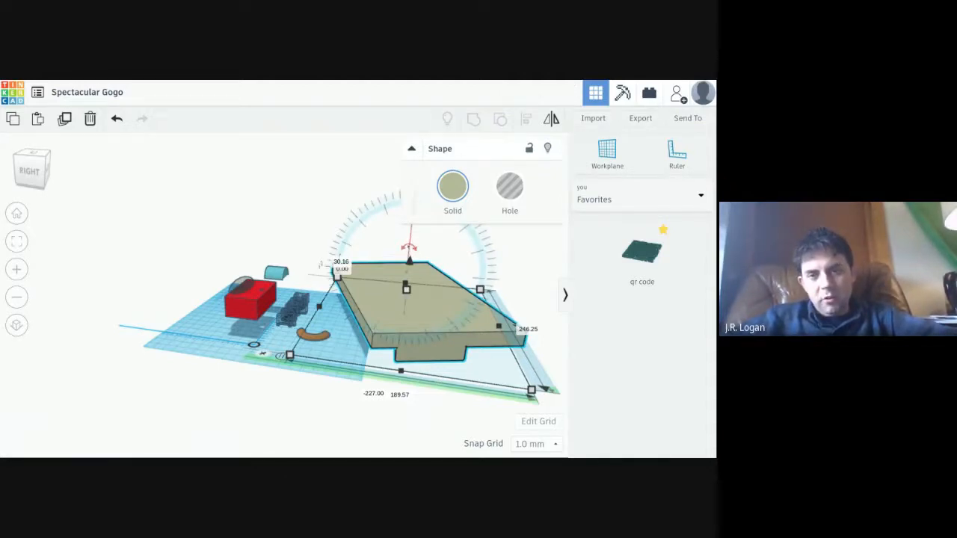
pyautogui.moveTo(409, 247); pyautogui.dragTo(395, 347)
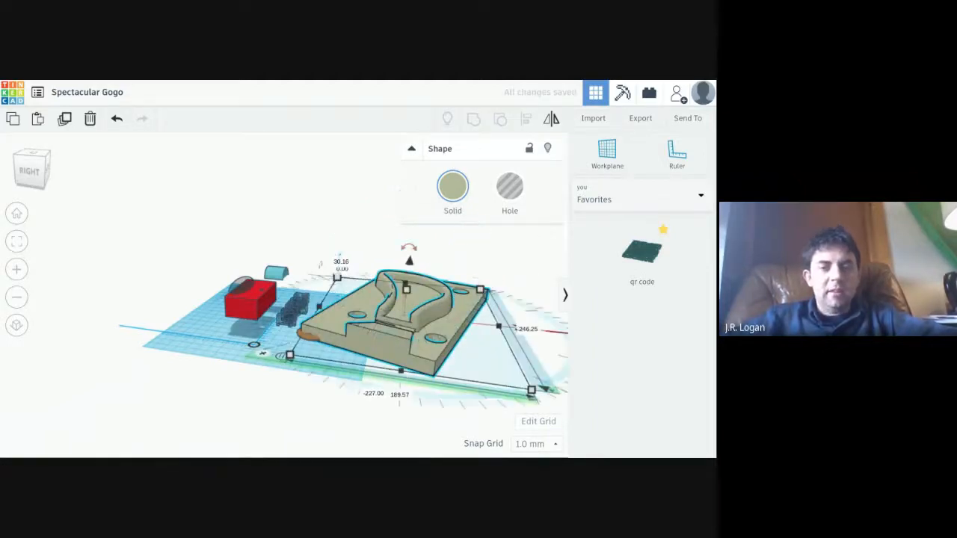
pyautogui.moveTo(409, 248)
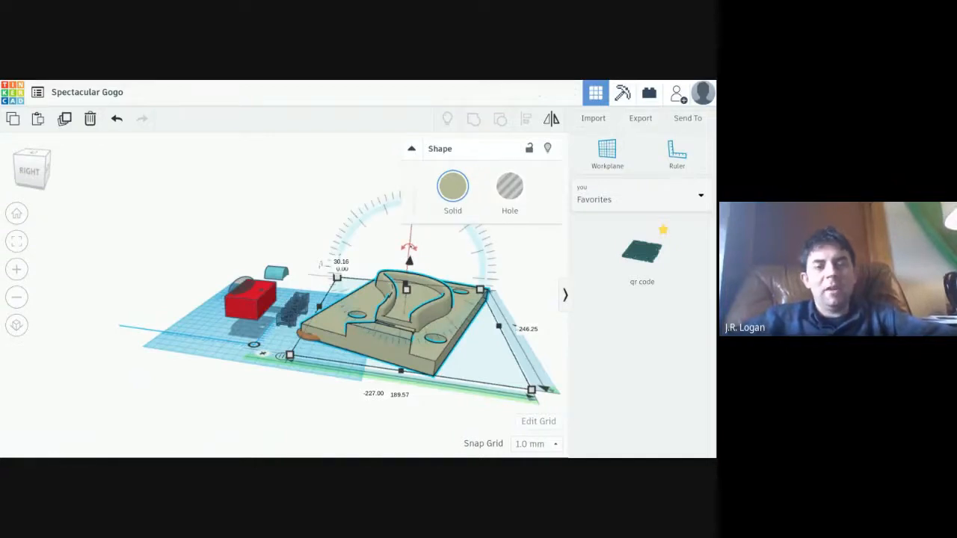
# - Try rotating the red block through various angles with its rotation handle, and return it to 0°
pyautogui.moveTo(320, 263); pyautogui.dragTo(228, 372, button='right')
pyautogui.scroll(5, 227, 372)
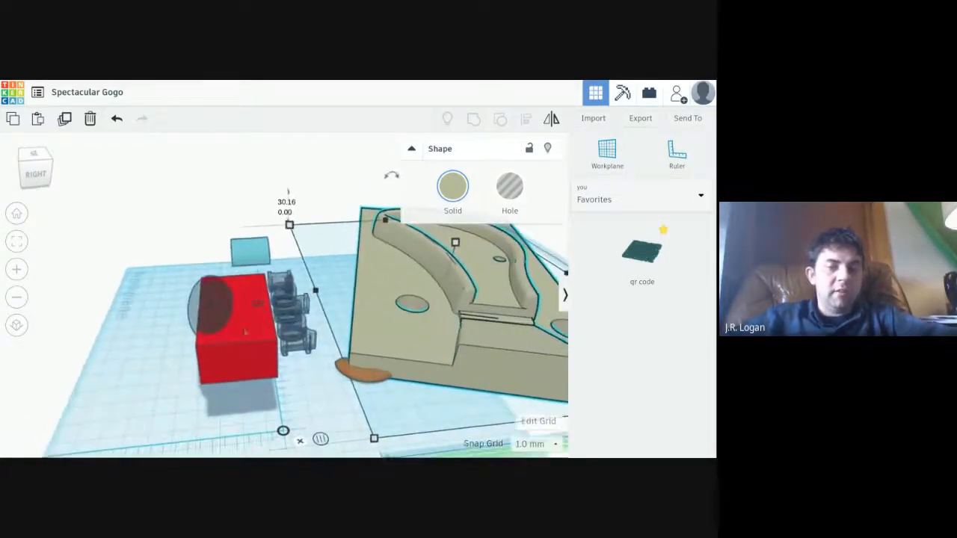
pyautogui.click(251, 326)
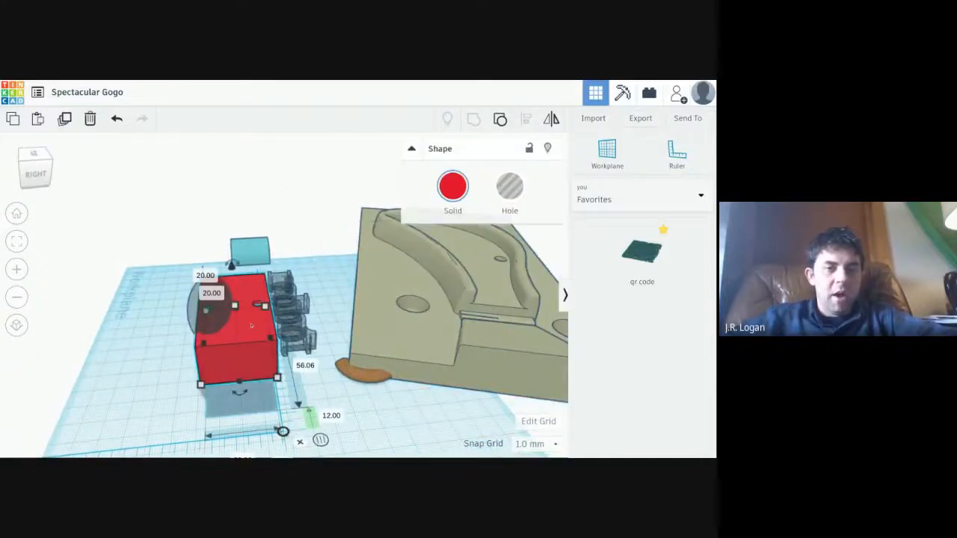
pyautogui.moveTo(205, 309); pyautogui.dragTo(249, 272)
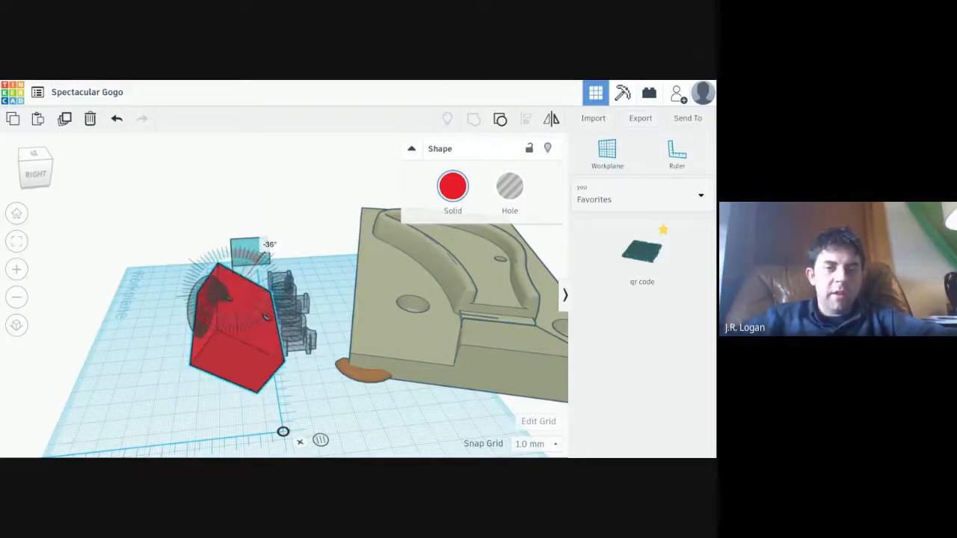
pyautogui.moveTo(265, 253); pyautogui.dragTo(263, 251)
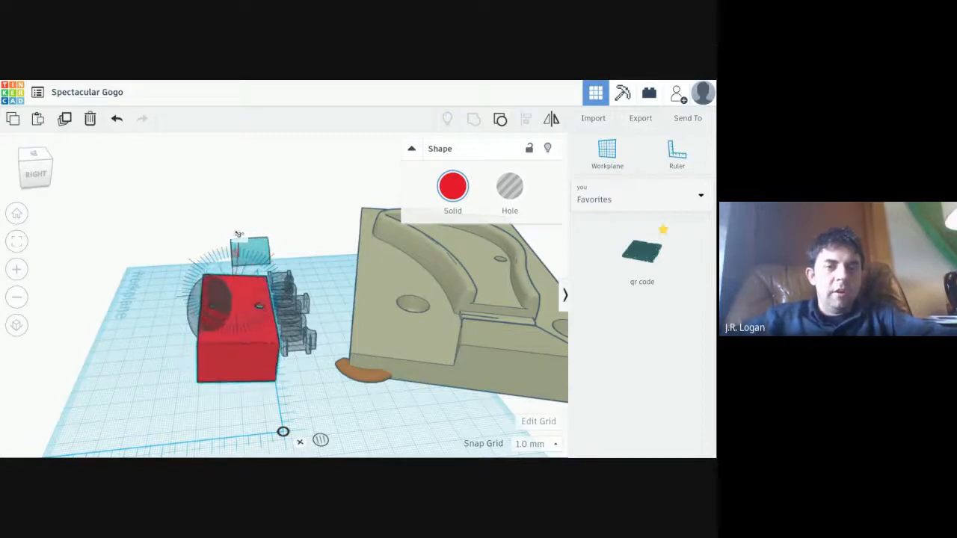
pyautogui.moveTo(189, 244); pyautogui.dragTo(223, 367)
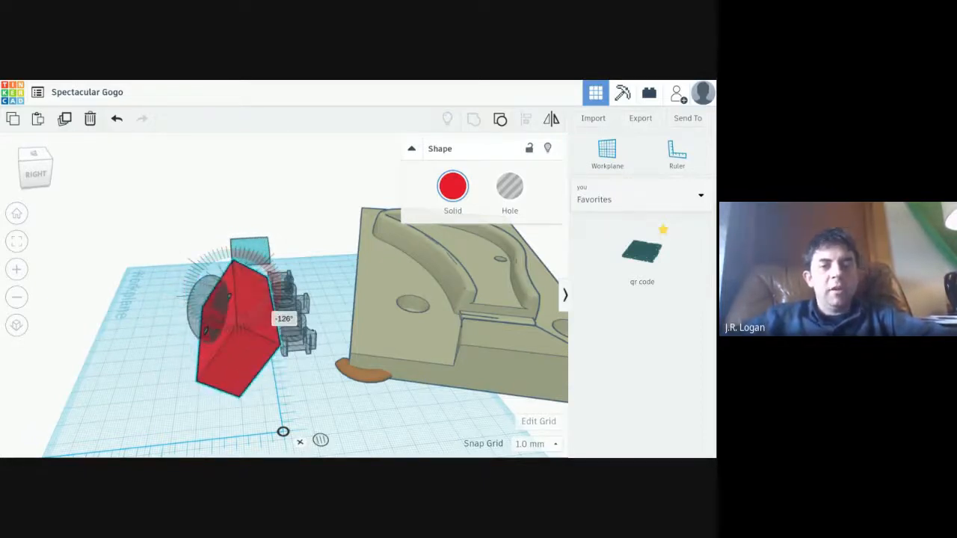
pyautogui.moveTo(257, 243); pyautogui.dragTo(179, 356)
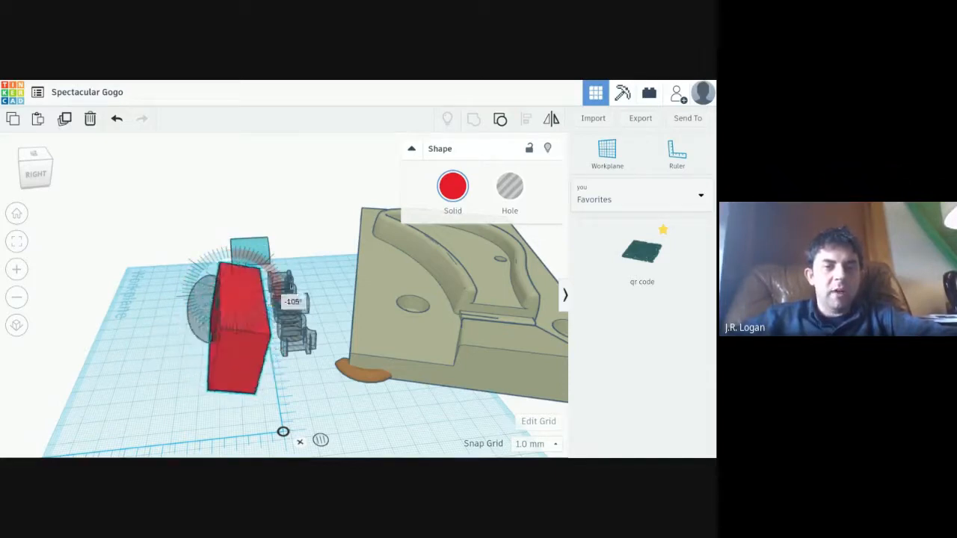
pyautogui.moveTo(217, 247); pyautogui.dragTo(196, 336)
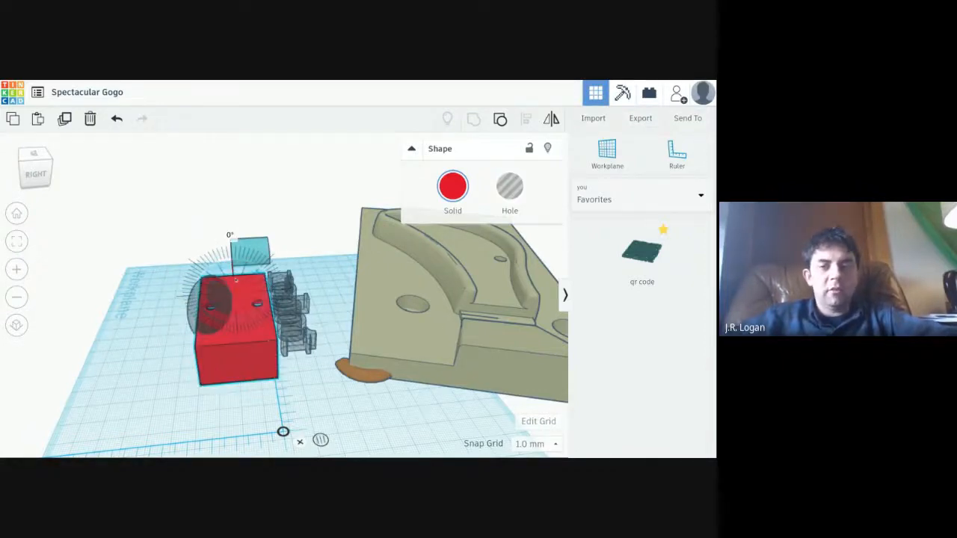
pyautogui.moveTo(236, 280); pyautogui.dragTo(236, 281)
# - Place a basic-shapes cylinder on the imported model's surface beside the curved channel and turn it into a hole
pyautogui.scroll(-3, 516, 285)
pyautogui.moveTo(517, 284); pyautogui.dragTo(385, 261, button='right')
pyautogui.scroll(-3, 449, 322)
pyautogui.moveTo(486, 358); pyautogui.dragTo(309, 211, button='right')
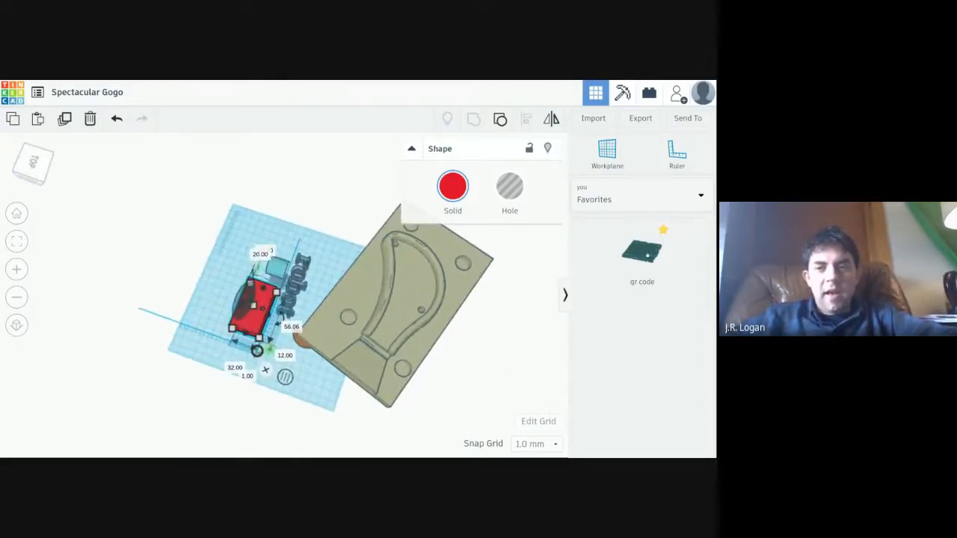
pyautogui.click(645, 199)
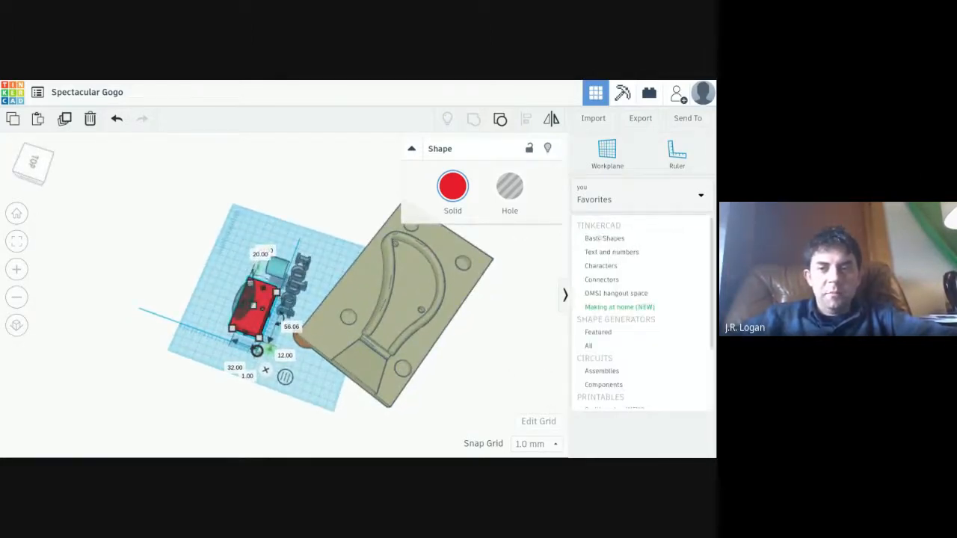
pyautogui.click(602, 238)
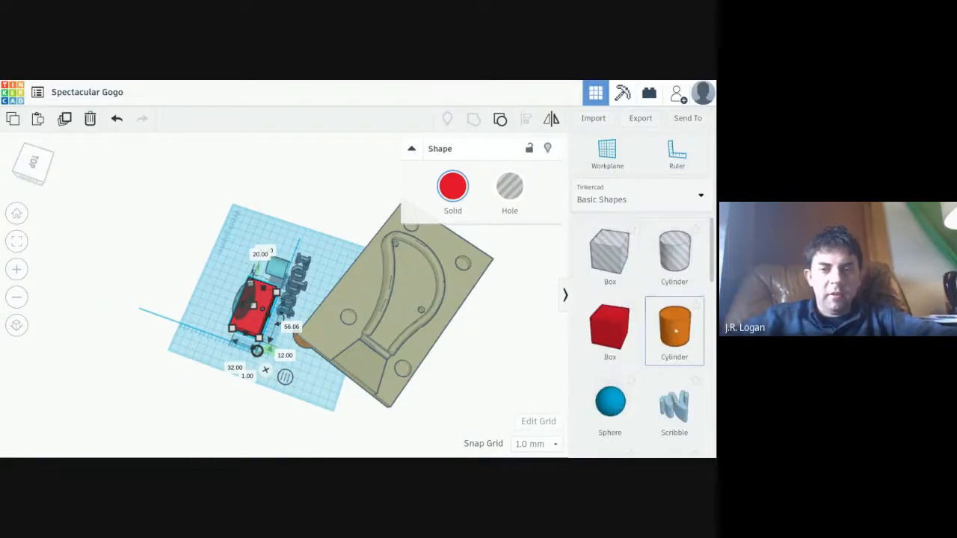
pyautogui.click(674, 327)
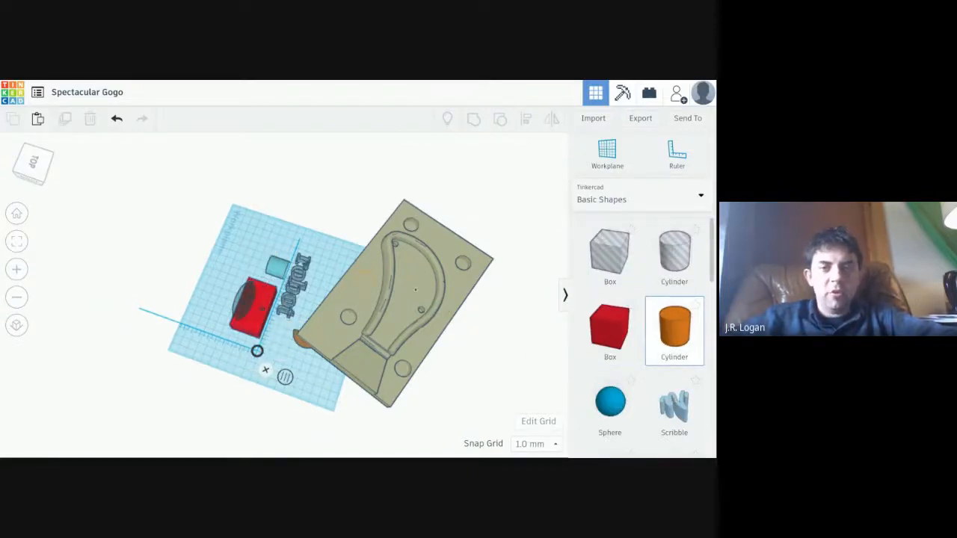
pyautogui.click(362, 284)
pyautogui.click(510, 207)
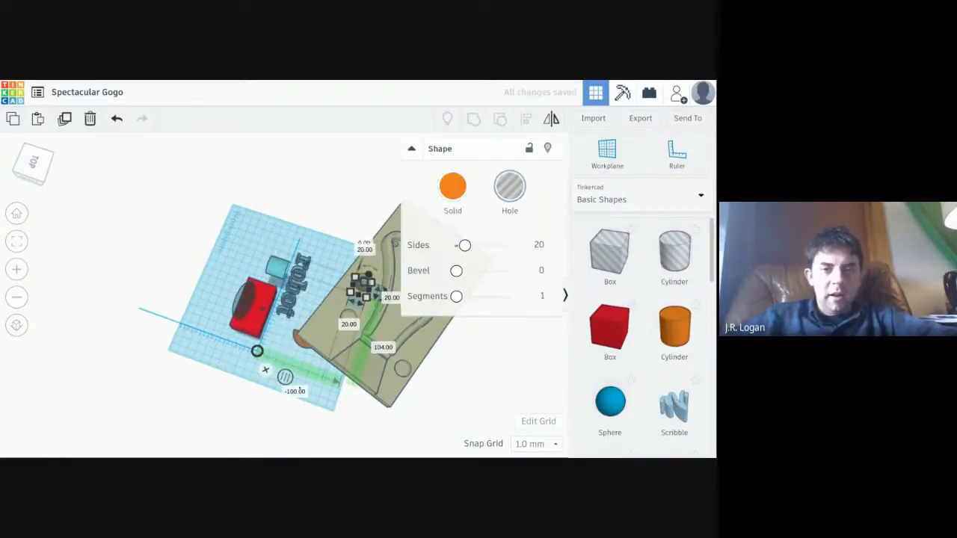
# - Group the imported model with the cylinder hole to cut a round recess into its surface
pyautogui.moveTo(233, 397); pyautogui.dragTo(274, 378, button='right')
pyautogui.click(361, 217)
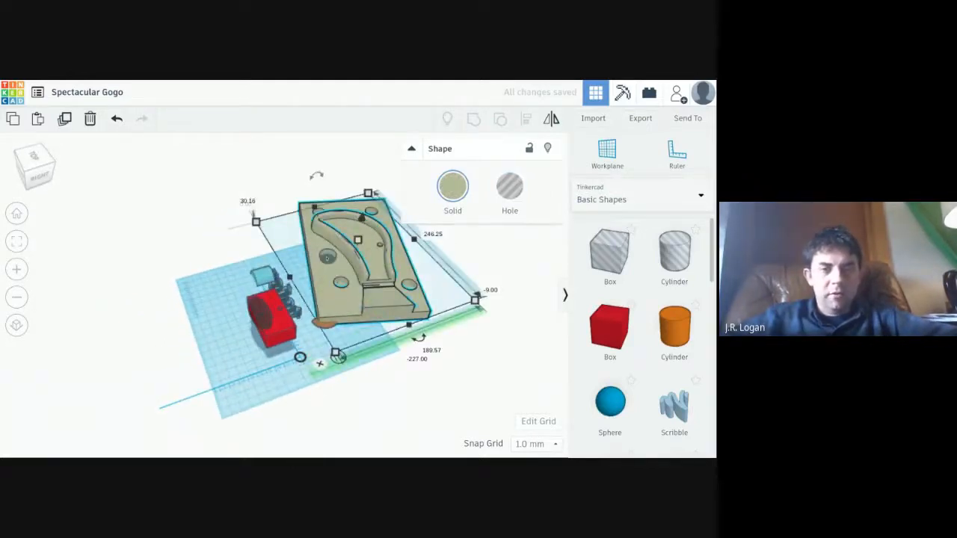
pyautogui.keyDown('shift'); pyautogui.click(327, 258); pyautogui.keyUp('shift')
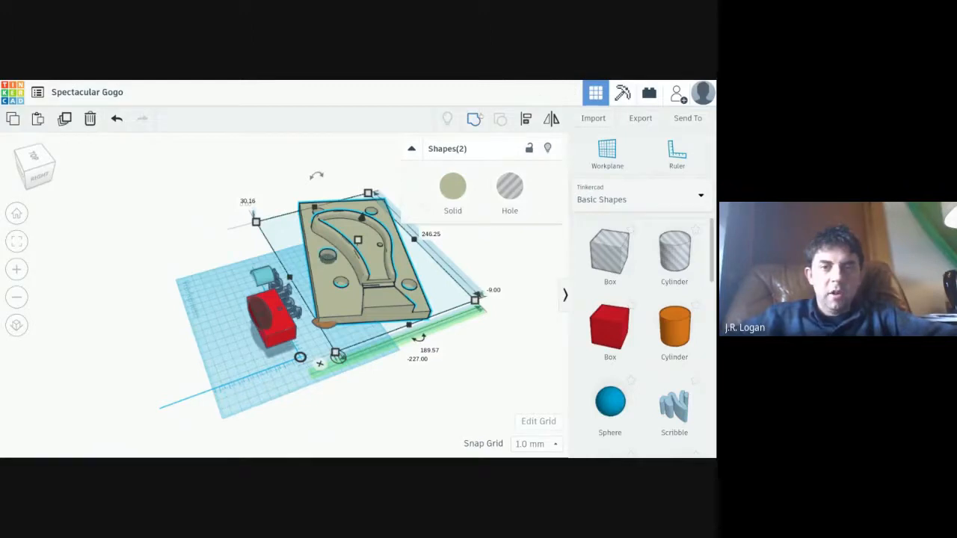
pyautogui.click(473, 118)
pyautogui.scroll(5, 285, 294)
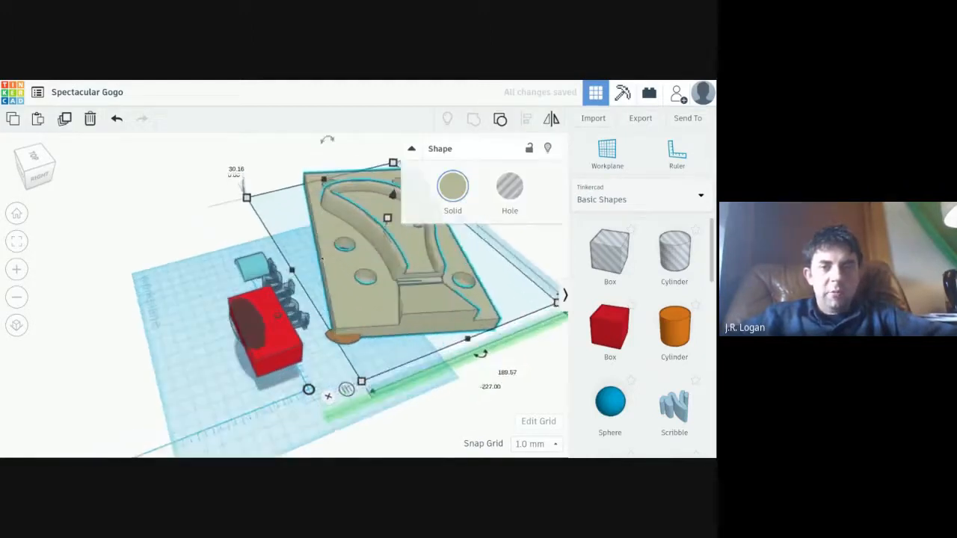
# - Delete the imported channelled model from the design
pyautogui.scroll(-2, 413, 215)
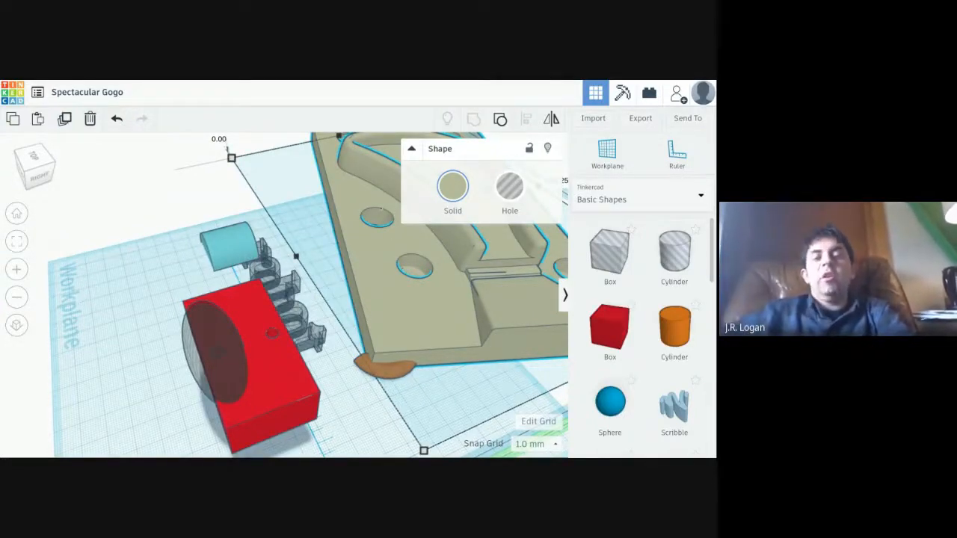
pyautogui.scroll(-5, 381, 207)
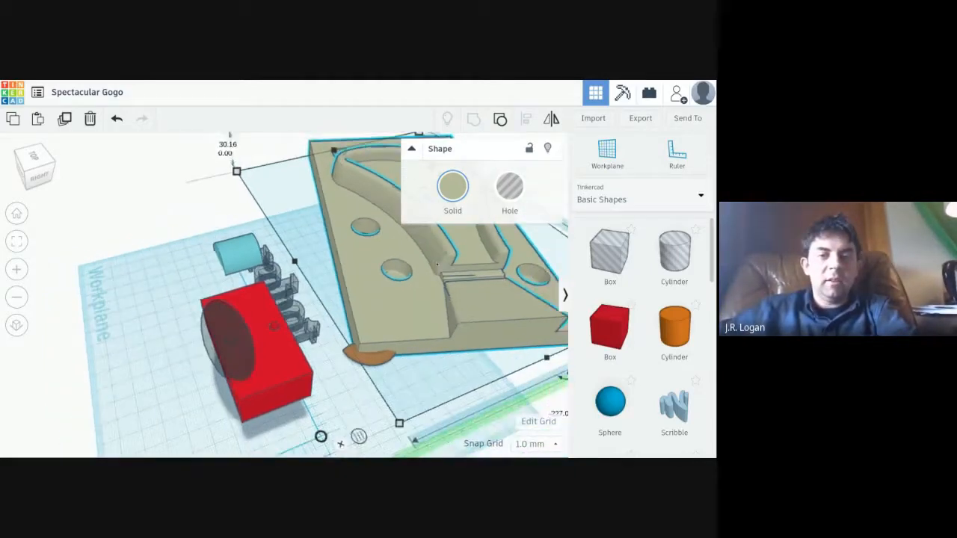
pyautogui.scroll(-2, 292, 284)
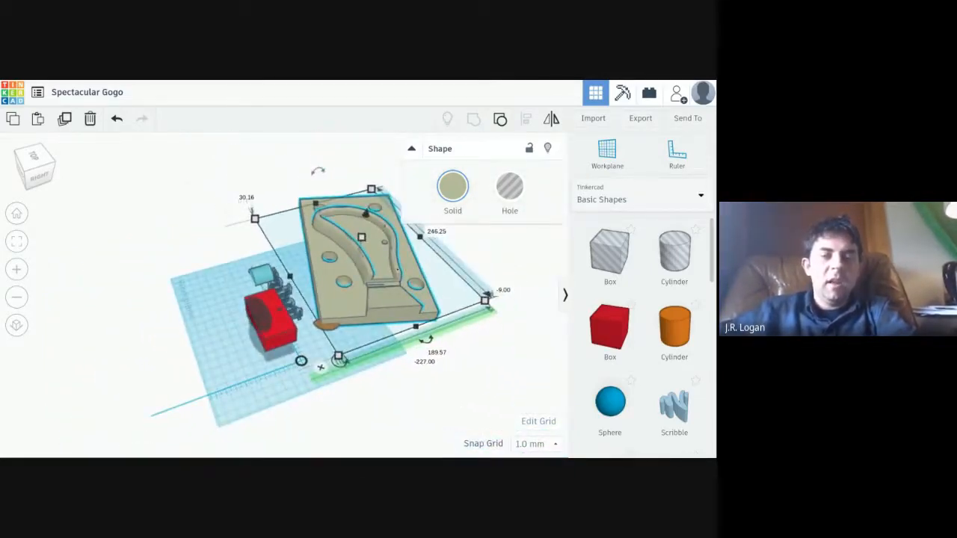
pyautogui.press('Delete')
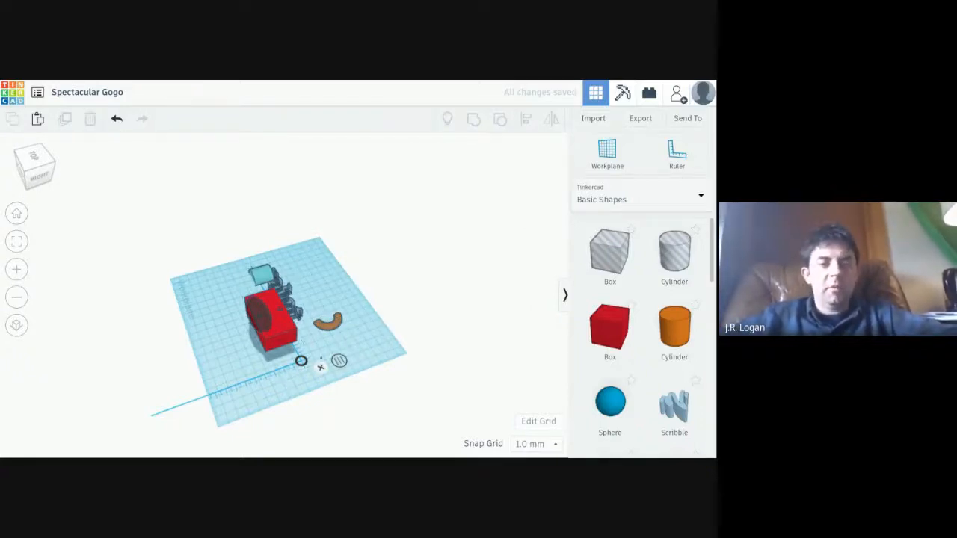
# - Delete the text shape, the brown arc and the teal half-round shape, leaving the red block and its hole shape
pyautogui.scroll(3, 291, 284)
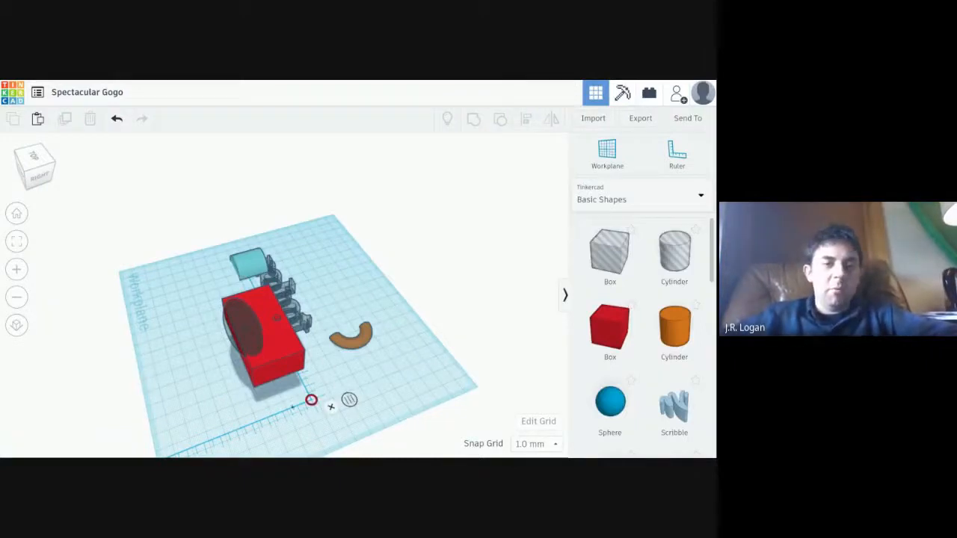
pyautogui.moveTo(450, 386); pyautogui.dragTo(242, 325, button='right')
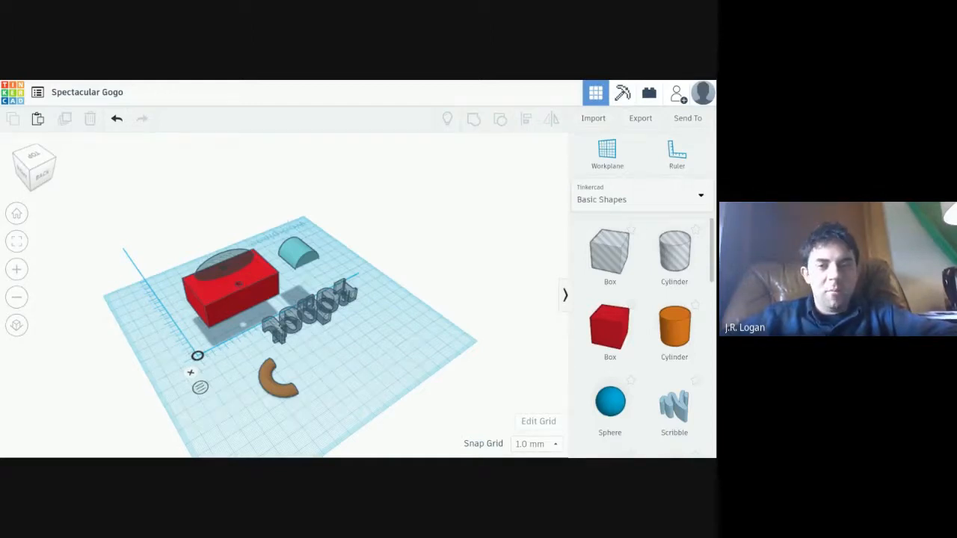
pyautogui.click(311, 308)
pyautogui.press('Delete')
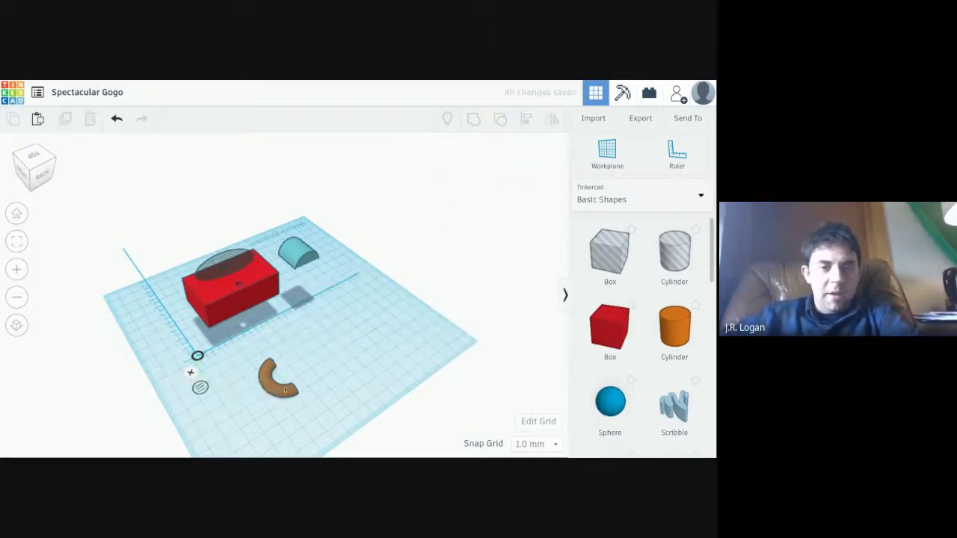
pyautogui.click(267, 385)
pyautogui.press('Delete')
pyautogui.click(298, 255)
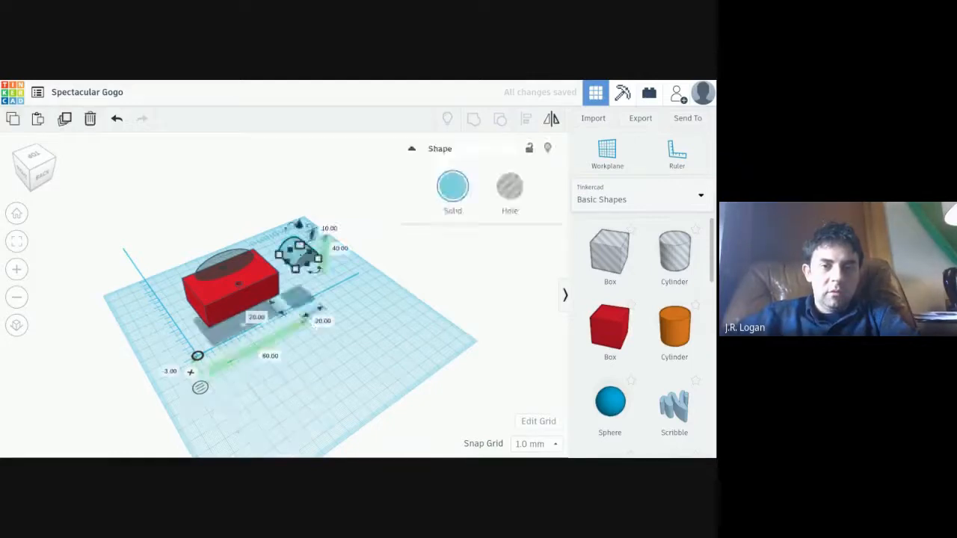
pyautogui.press('Delete')
# - Group the red block with the large rounded hole shape and lower the result to an elevation of -1 mm
pyautogui.moveTo(316, 219); pyautogui.dragTo(166, 344)
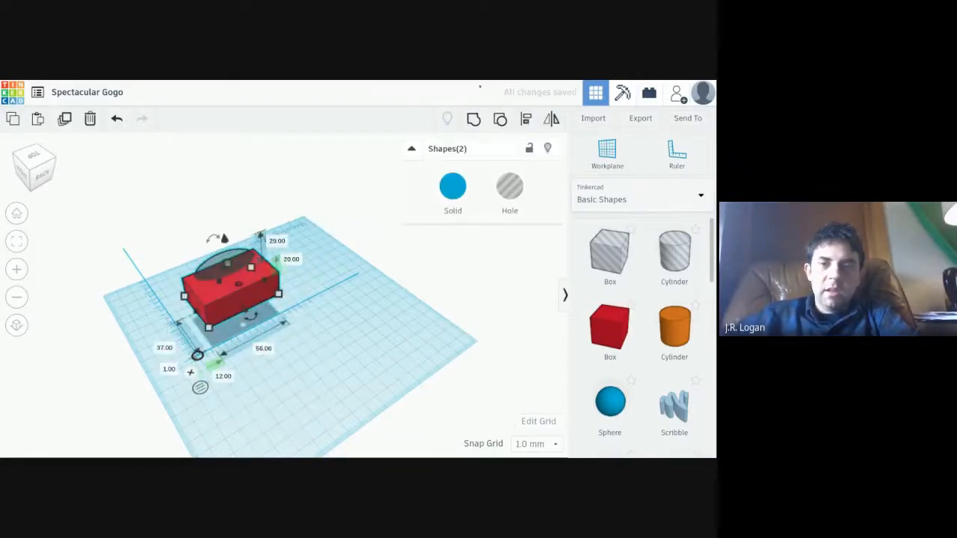
pyautogui.click(474, 119)
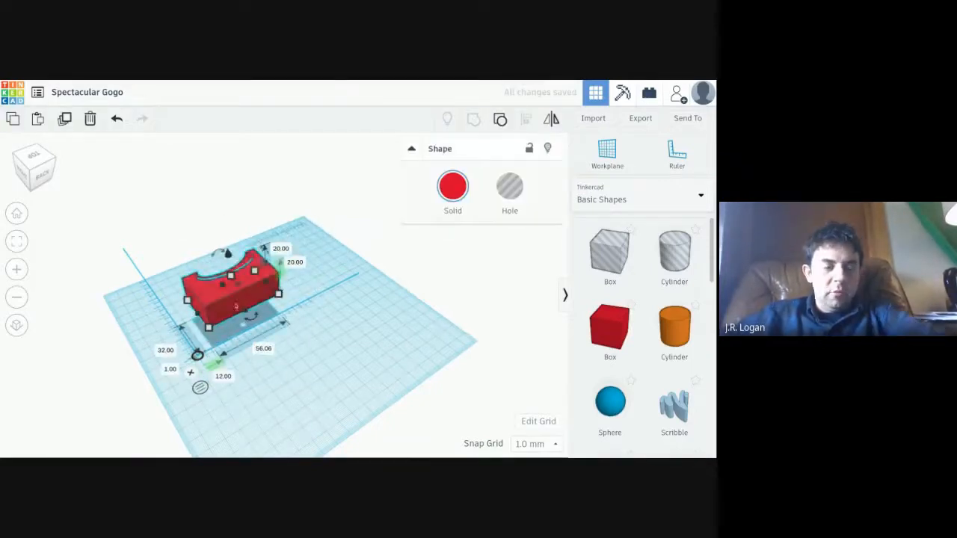
pyautogui.moveTo(125, 384); pyautogui.dragTo(274, 354, button='right')
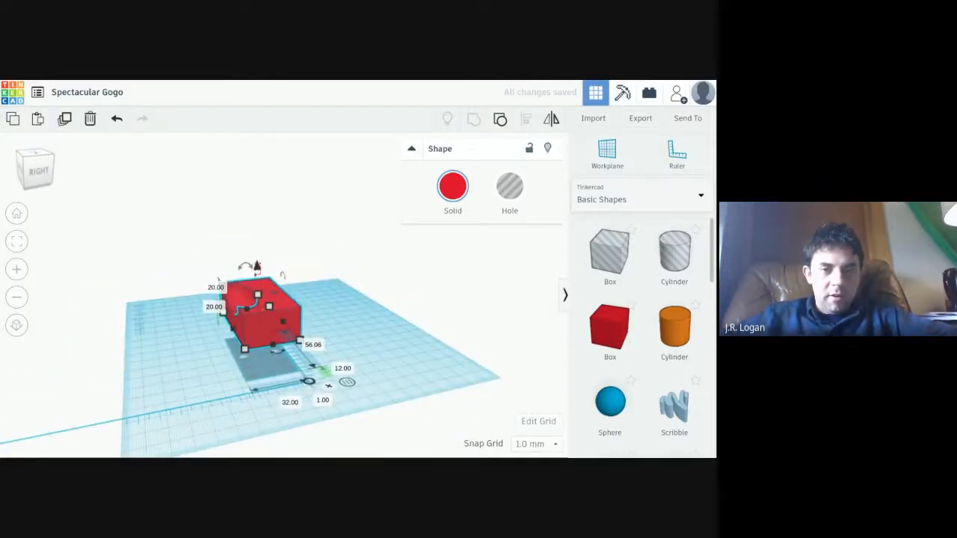
pyautogui.click(253, 271)
pyautogui.click(263, 311)
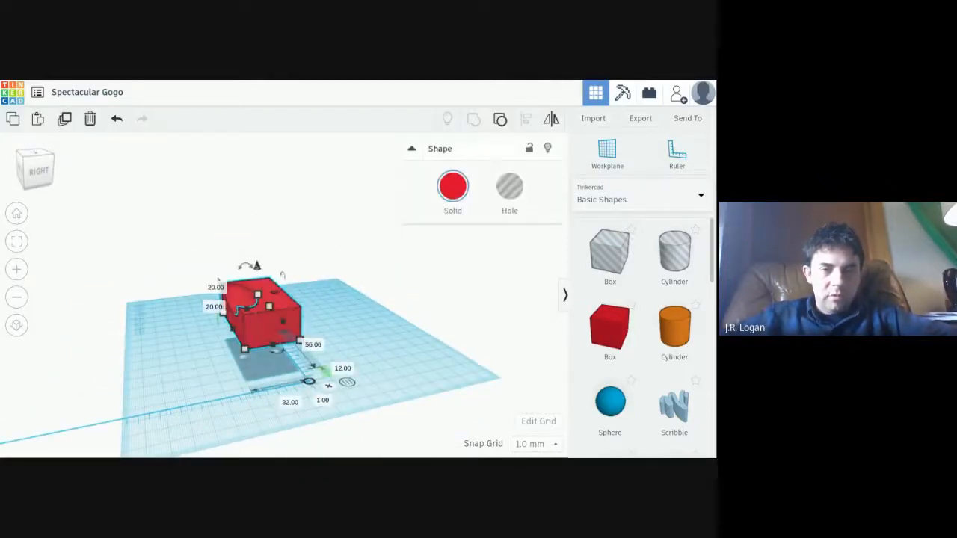
pyautogui.moveTo(257, 266); pyautogui.dragTo(258, 301)
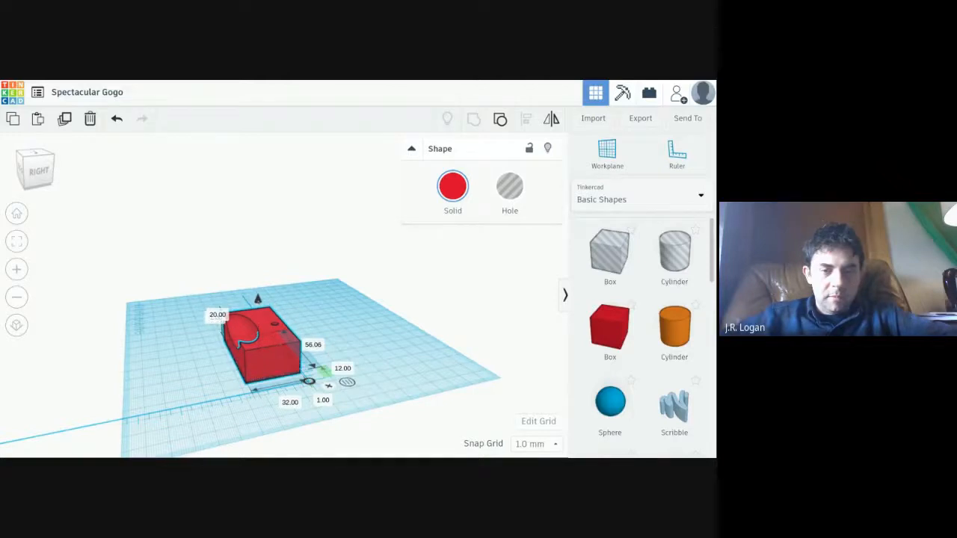
# - Examine the hollowed red block up close and from several sides, using the home view and fitting it to the view
pyautogui.scroll(5, 300, 344)
pyautogui.moveTo(383, 376); pyautogui.dragTo(40, 303, button='right')
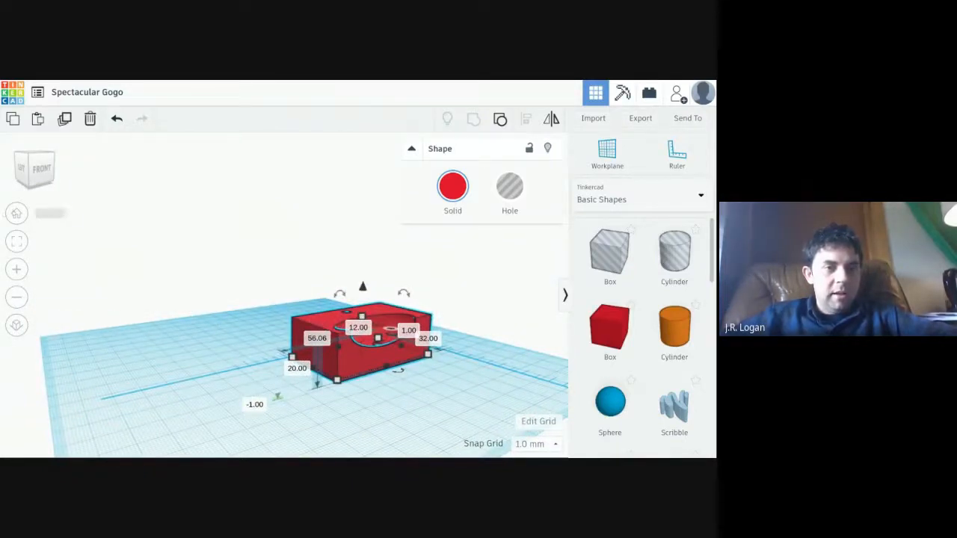
pyautogui.click(17, 213)
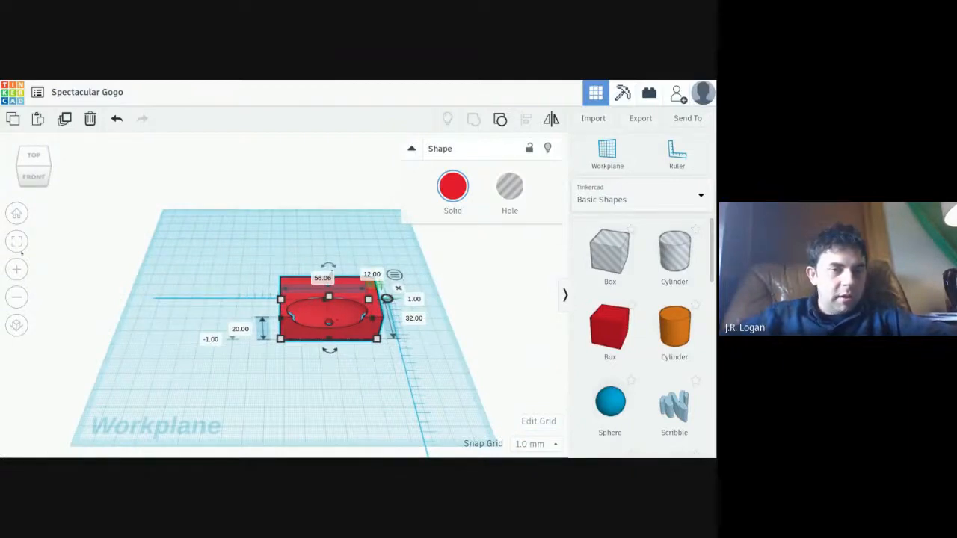
pyautogui.click(17, 242)
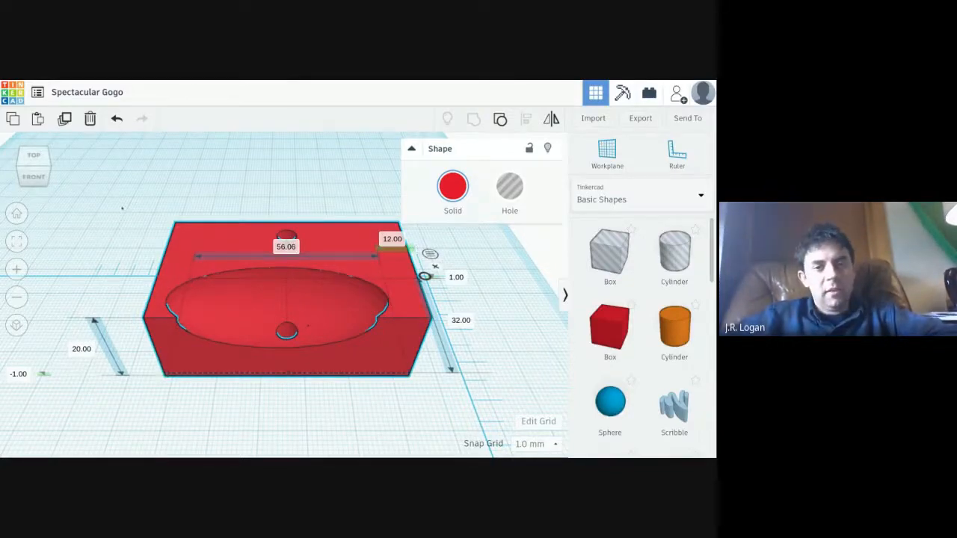
pyautogui.moveTo(122, 208); pyautogui.dragTo(594, 254, button='middle')
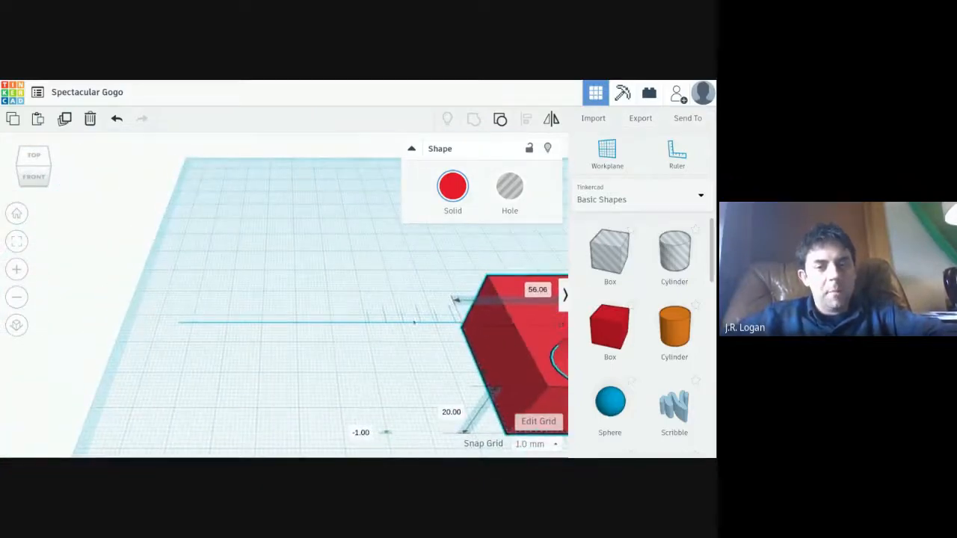
pyautogui.moveTo(318, 265); pyautogui.dragTo(13, 241, button='middle')
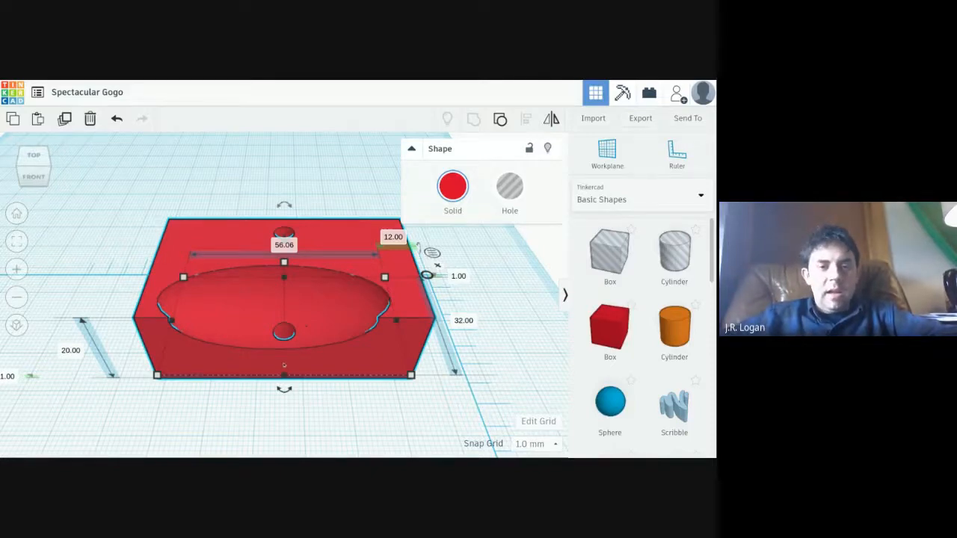
pyautogui.moveTo(284, 365); pyautogui.dragTo(307, 365, button='right')
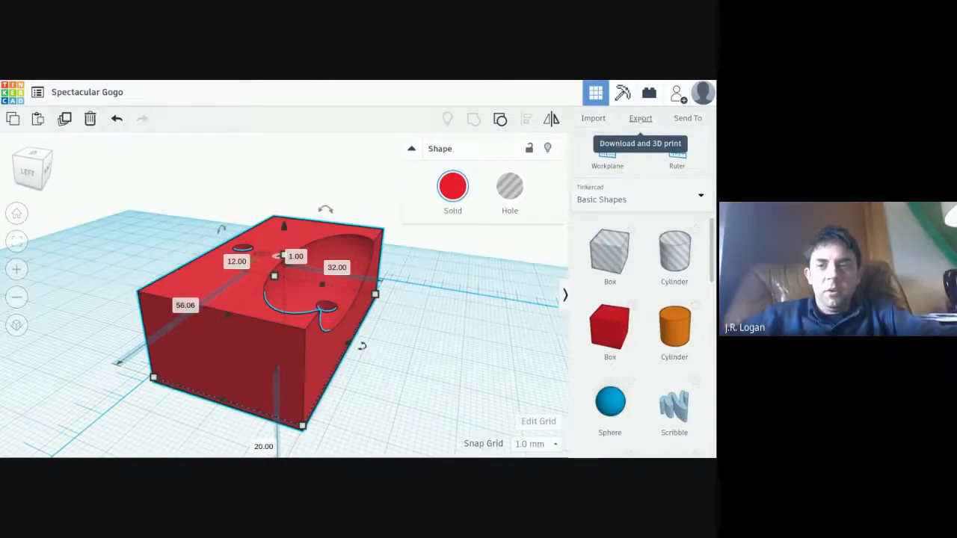
# - Export only the selected red block as an .STL file for 3D printing
pyautogui.click(640, 118)
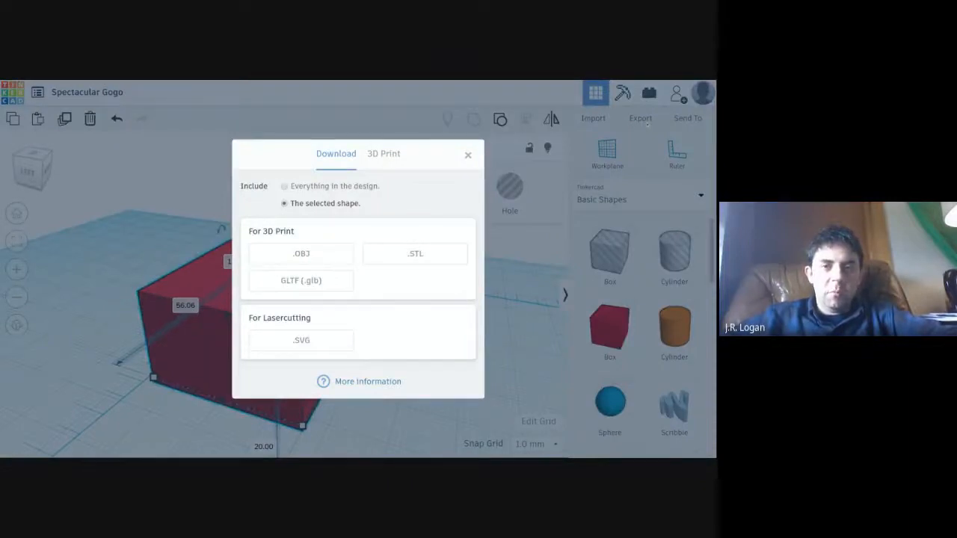
pyautogui.click(309, 187)
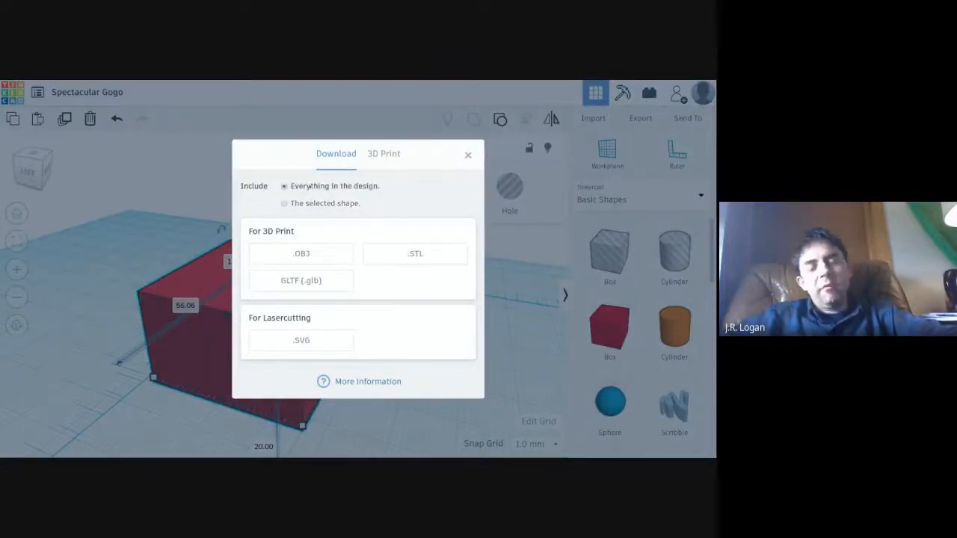
pyautogui.click(327, 204)
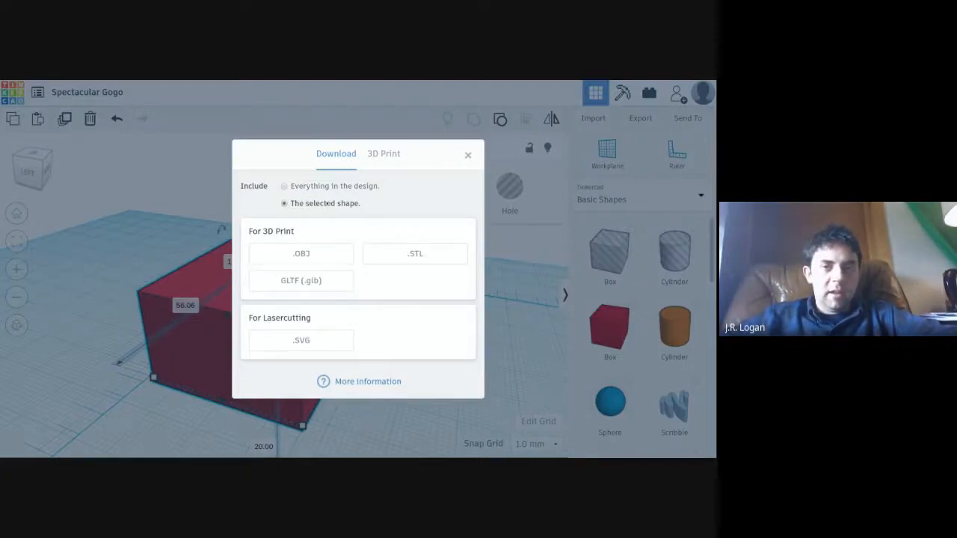
pyautogui.click(439, 252)
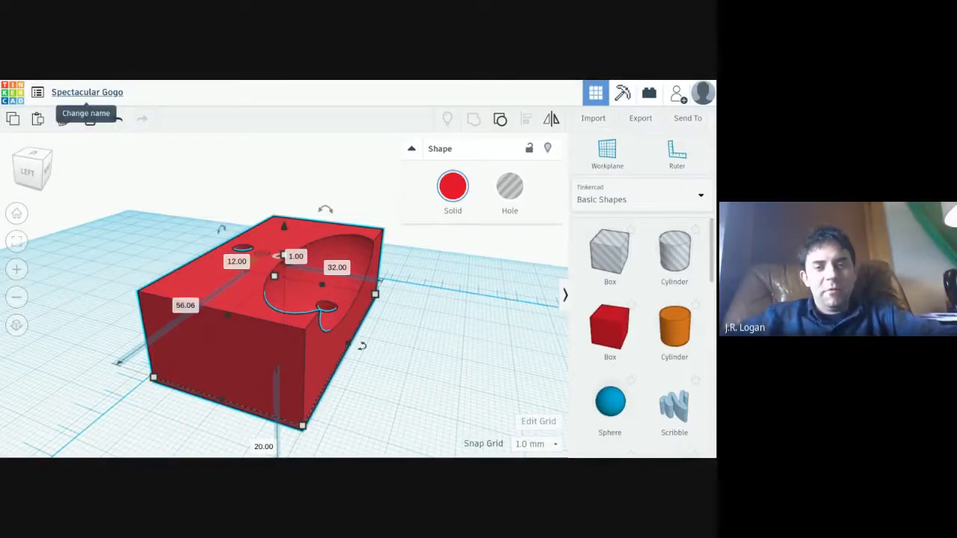
# - Rename the design as Example Class
pyautogui.click(87, 92)
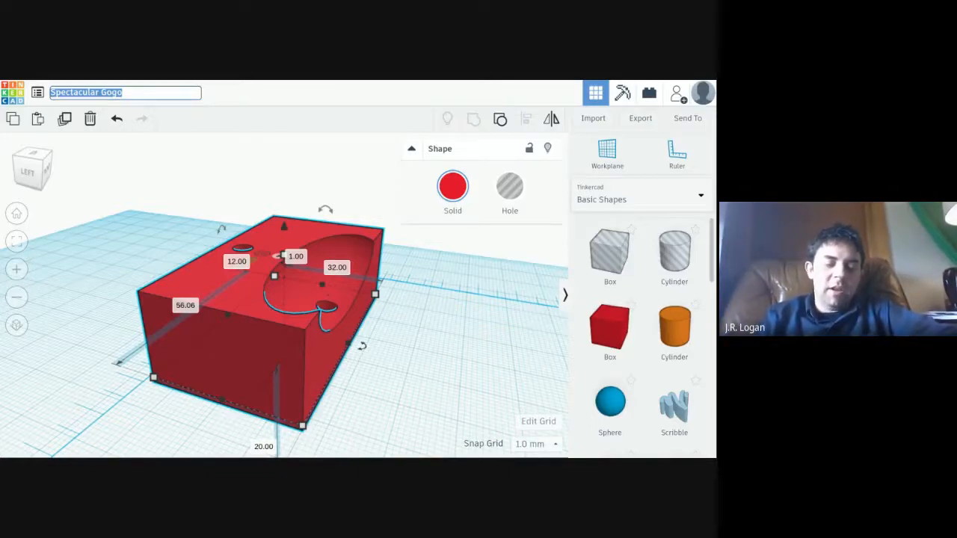
pyautogui.write('Exaple')
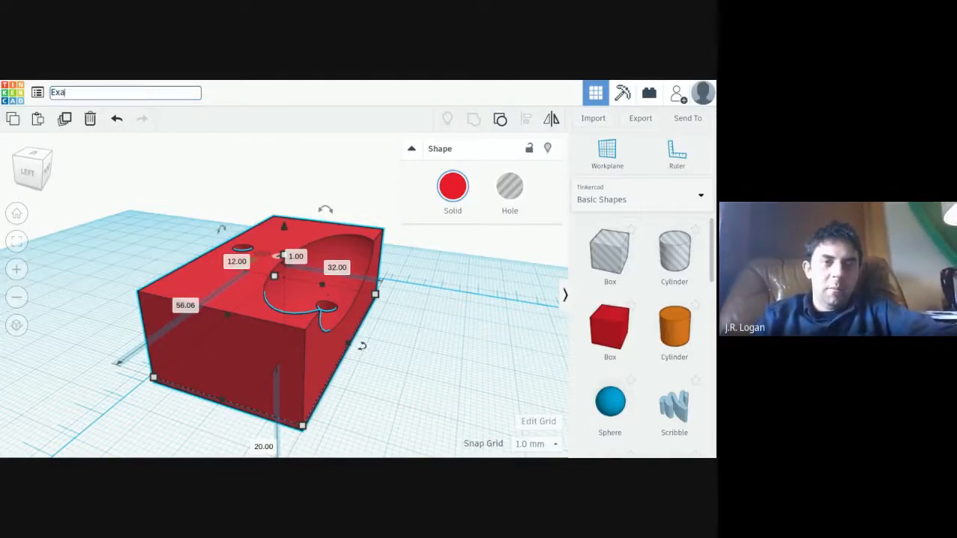
pyautogui.press('BackSpace')
pyautogui.press('BackSpace')
pyautogui.press('BackSpace')
pyautogui.press('BackSpace')
pyautogui.press('BackSpace')
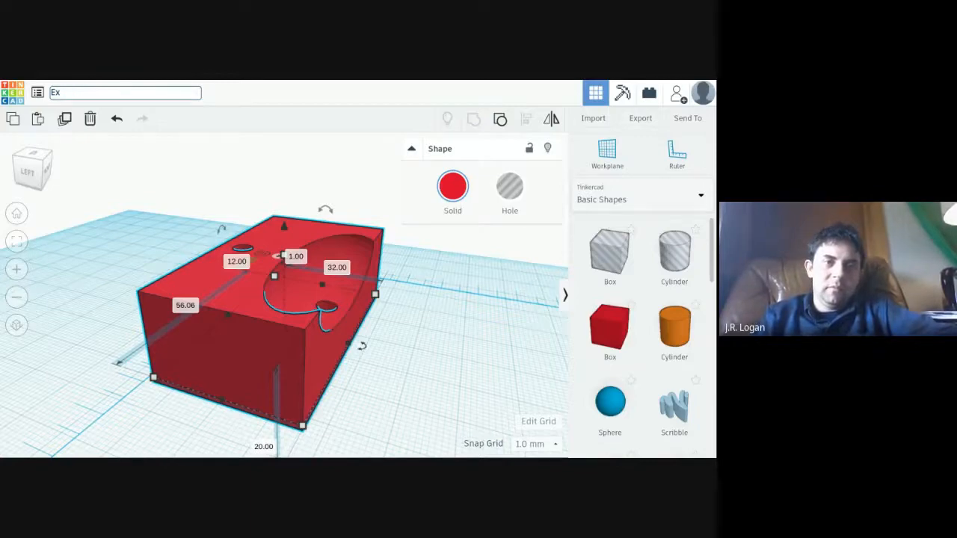
pyautogui.write('ample Q')
pyautogui.write('lass')
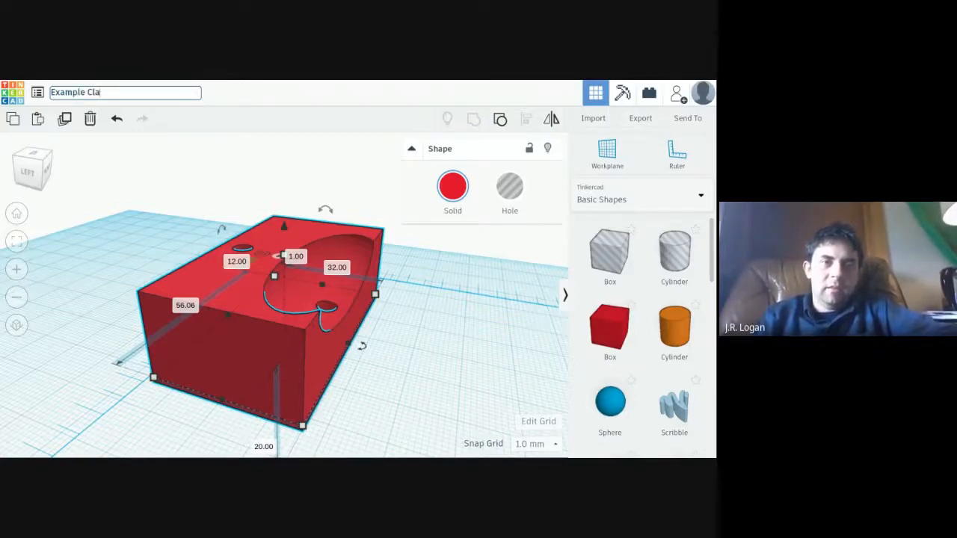
pyautogui.click(66, 187)
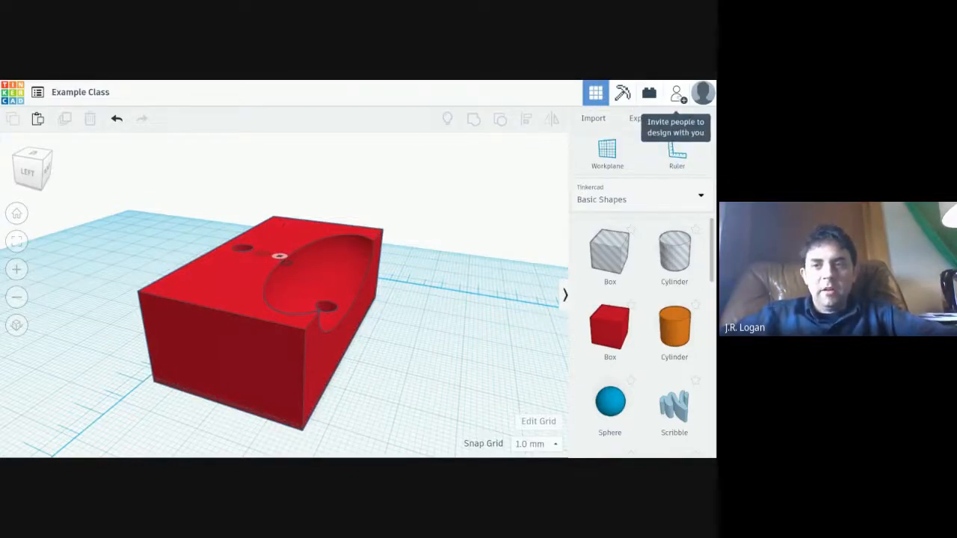
# - Check the option for inviting people to collaborate on the design, closing it without generating a link
pyautogui.click(676, 94)
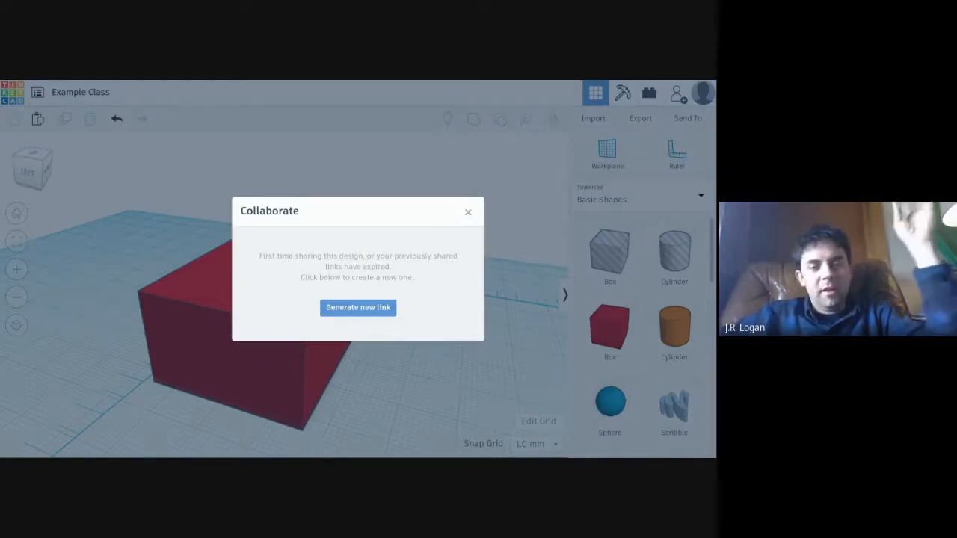
pyautogui.click(469, 211)
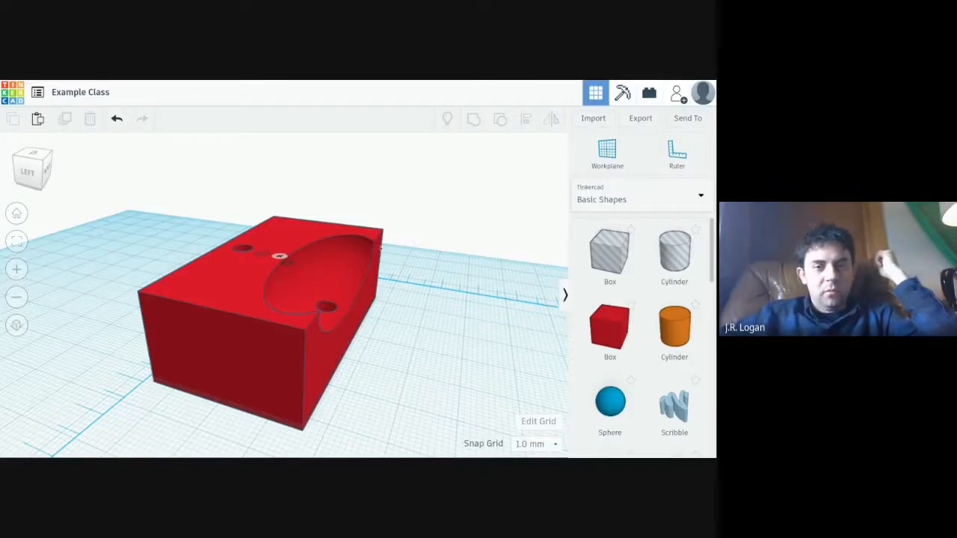
pyautogui.moveTo(380, 248); pyautogui.dragTo(341, 310, button='right')
pyautogui.moveTo(342, 310); pyautogui.dragTo(497, 191, button='right')
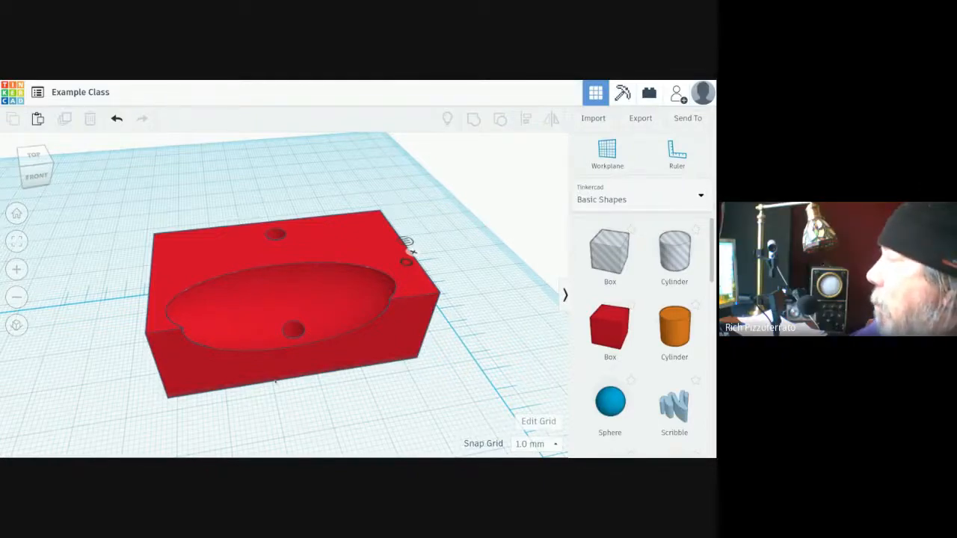
pyautogui.moveTo(275, 381); pyautogui.dragTo(302, 386, button='right')
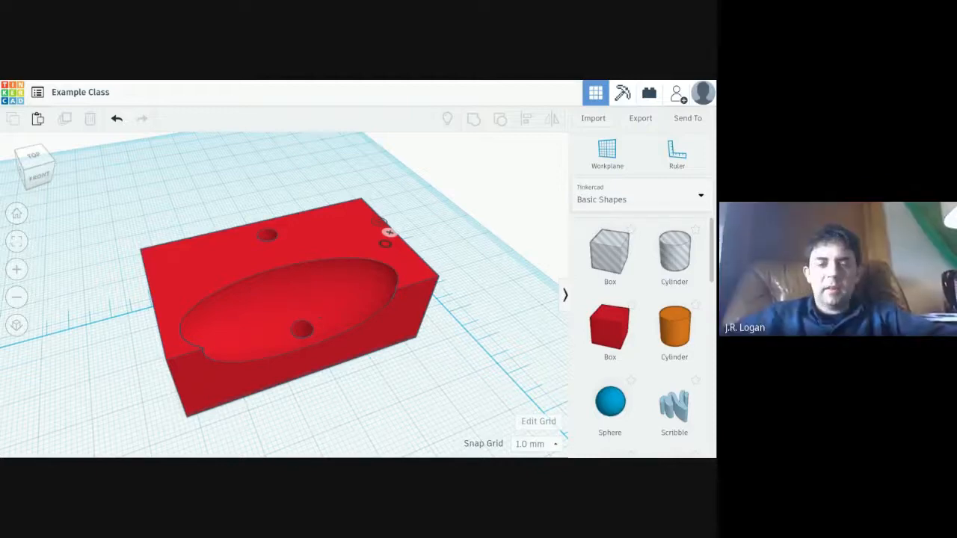
# - Review the export download formats and the list of 3D print services, leaving without exporting
pyautogui.click(640, 119)
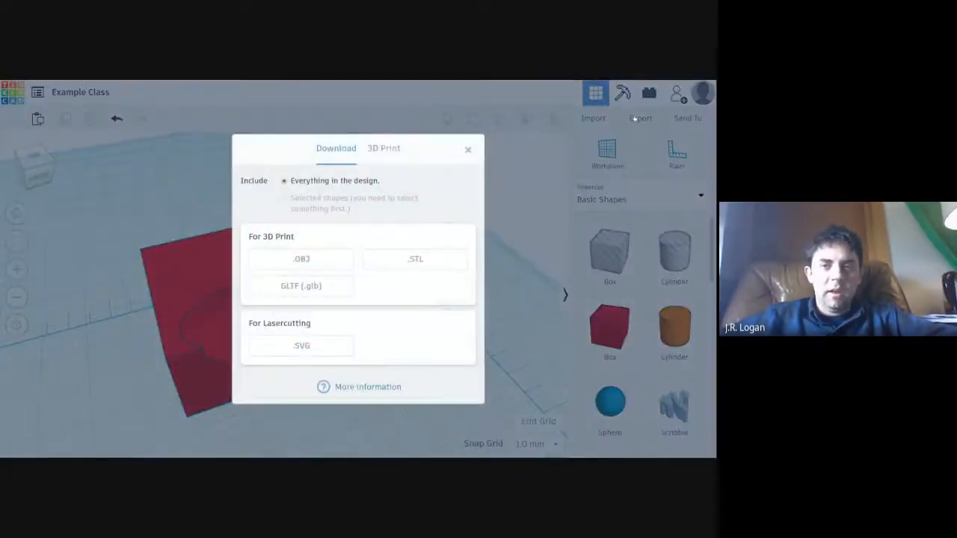
pyautogui.click(378, 142)
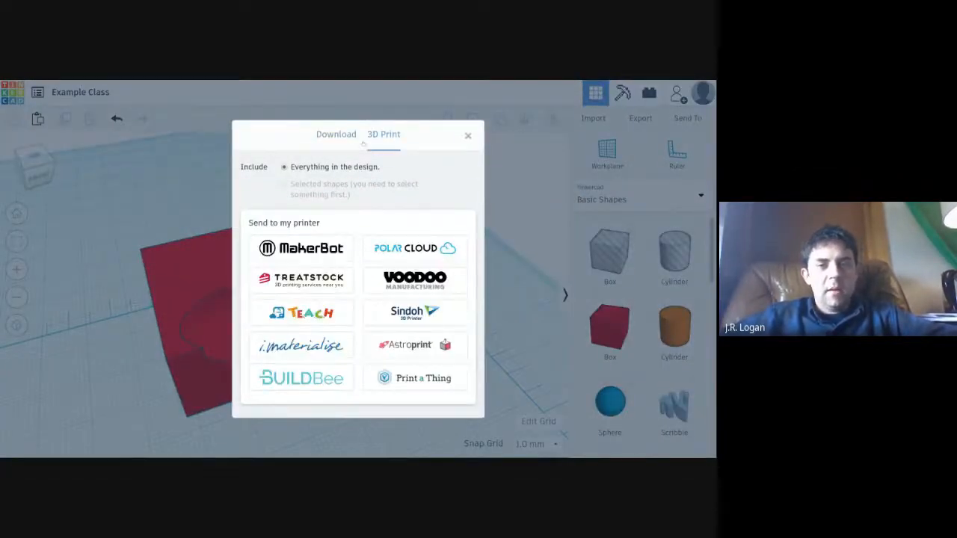
pyautogui.click(335, 142)
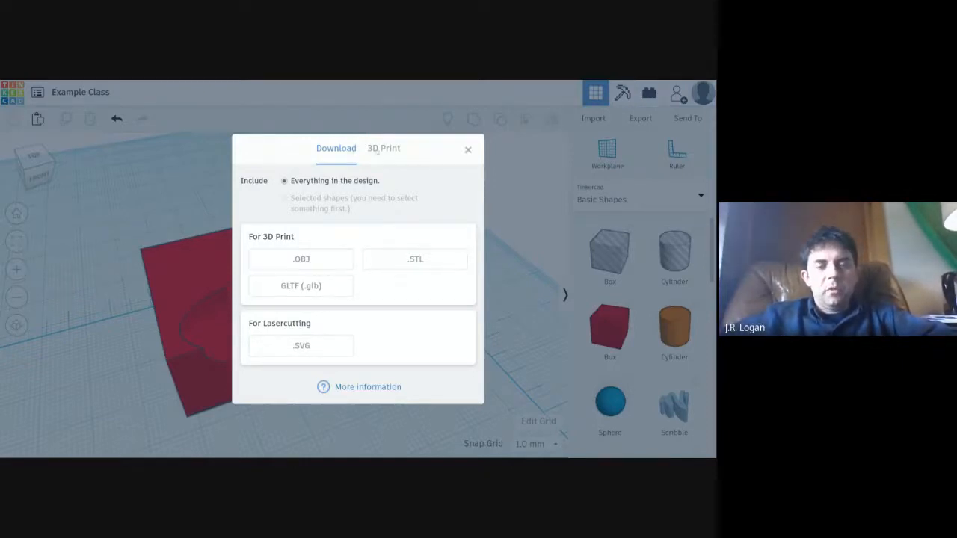
pyautogui.click(377, 149)
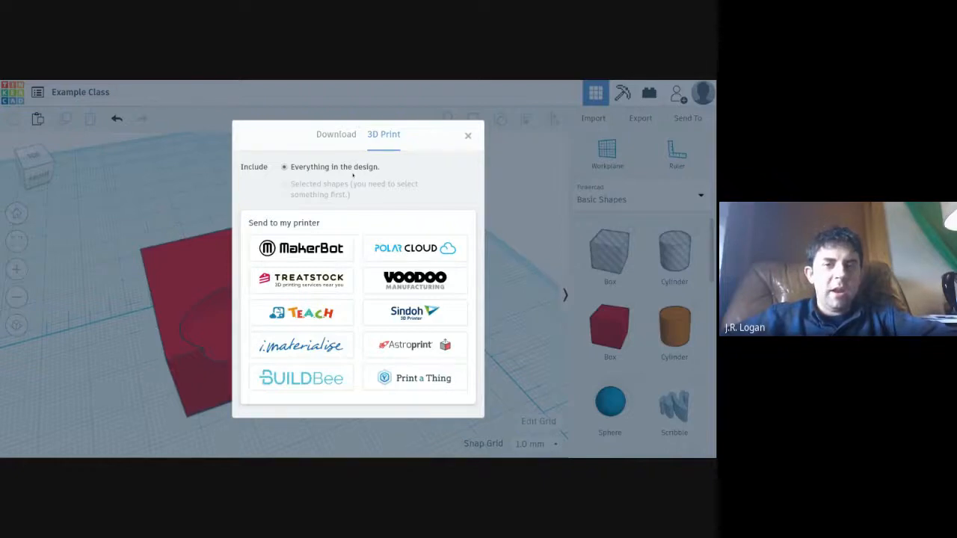
pyautogui.click(339, 135)
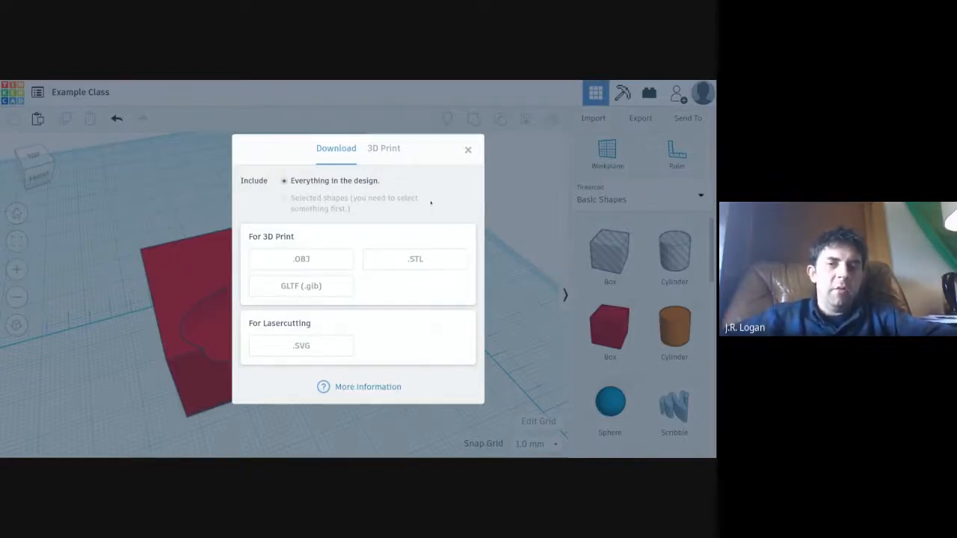
pyautogui.click(469, 151)
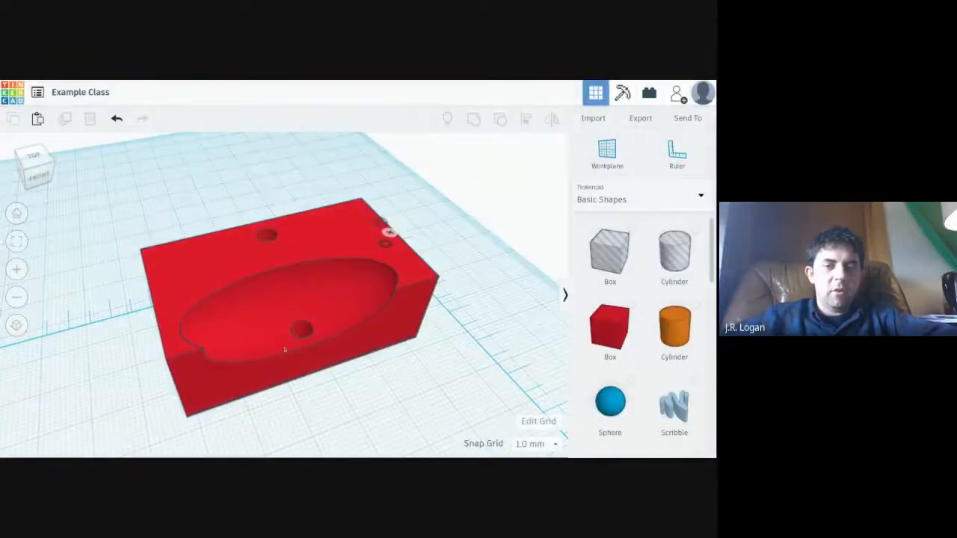
# - Flip the red block upside down so its large hollow faces the workplane, and export only the selected shape
pyautogui.click(285, 349)
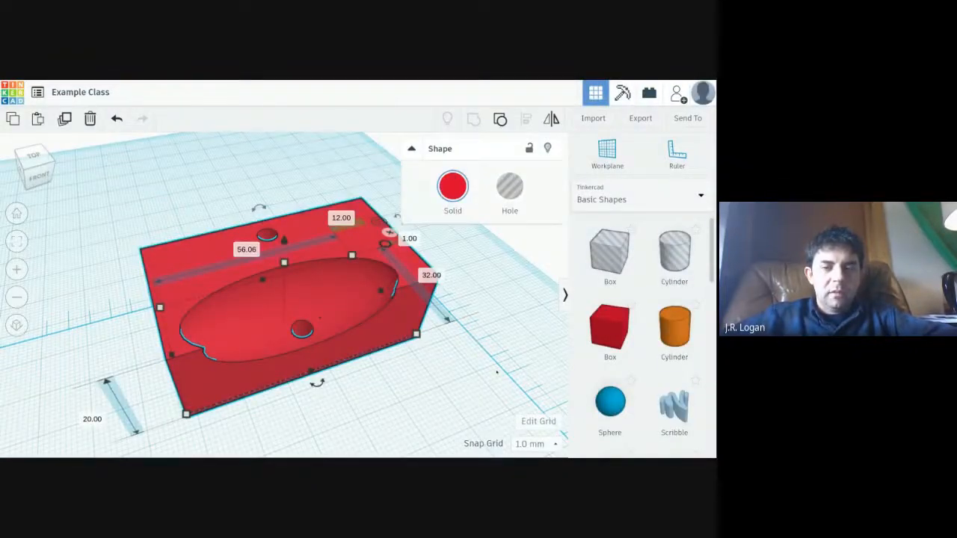
pyautogui.moveTo(497, 372); pyautogui.dragTo(322, 338, button='right')
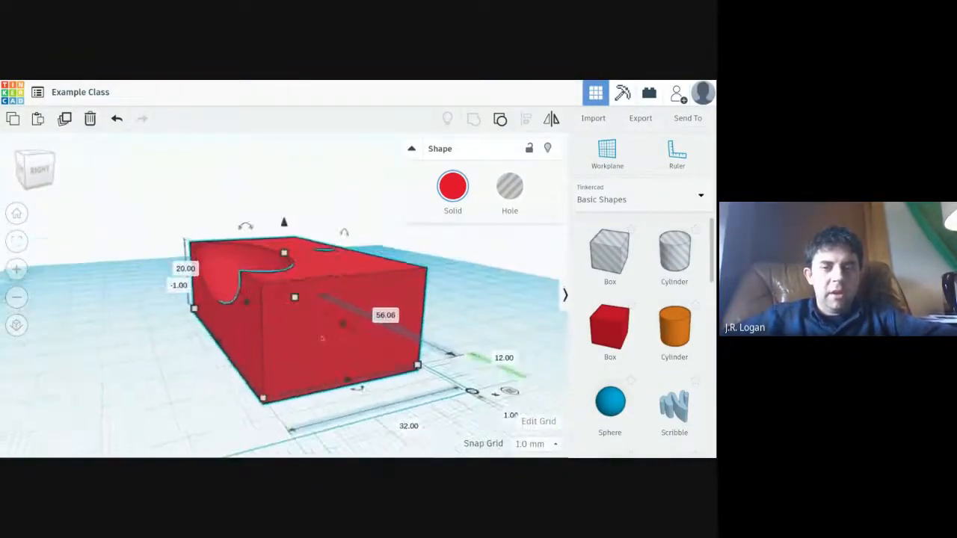
pyautogui.scroll(-3, 322, 338)
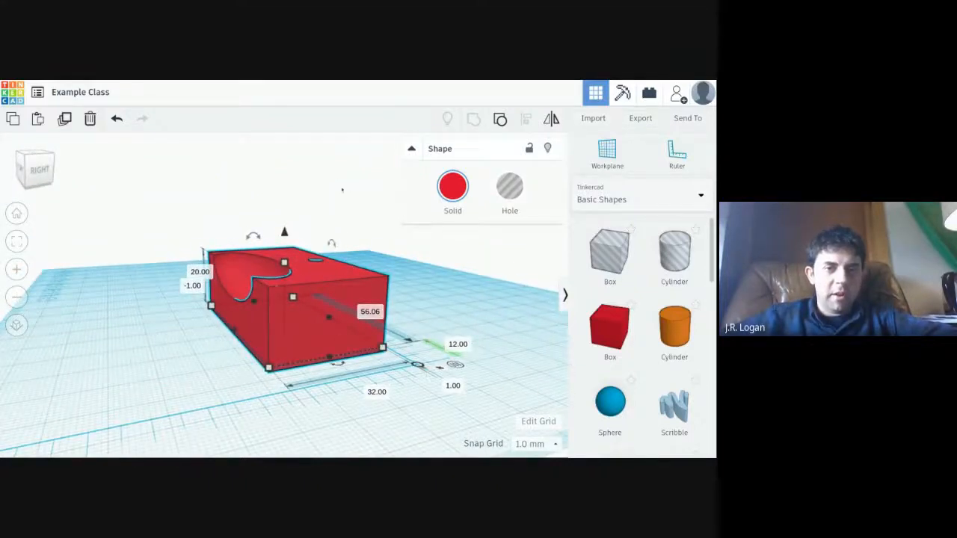
pyautogui.moveTo(253, 236)
pyautogui.moveTo(253, 236); pyautogui.dragTo(254, 300)
pyautogui.moveTo(346, 316); pyautogui.dragTo(250, 308, button='right')
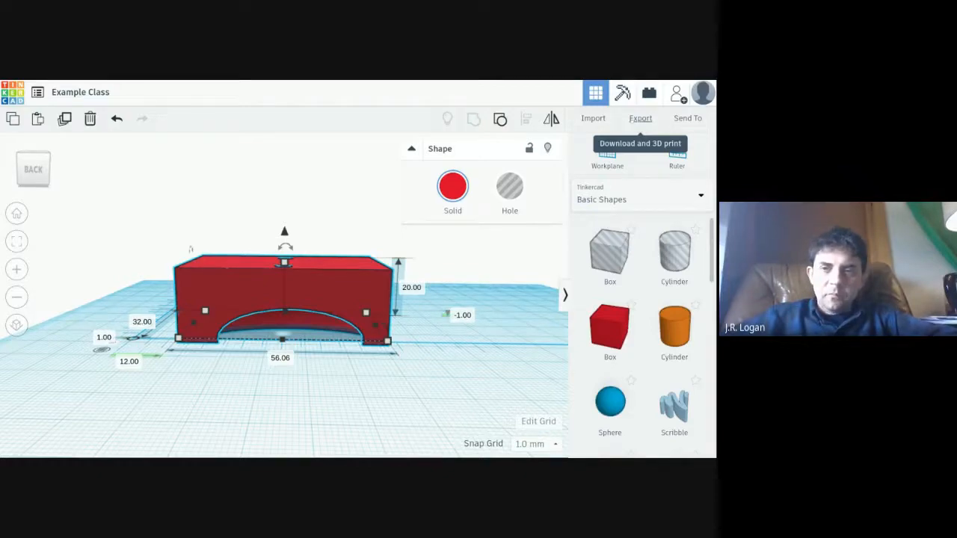
pyautogui.click(640, 118)
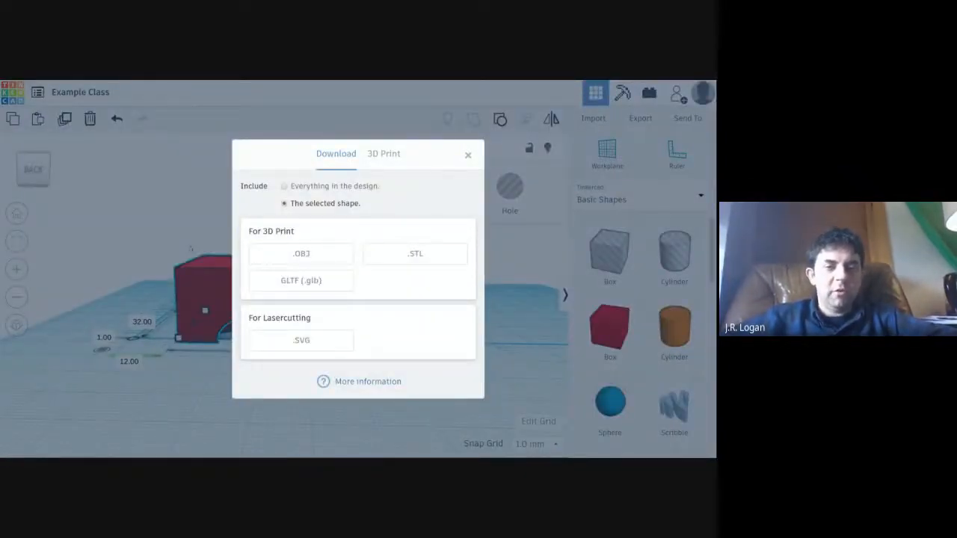
pyautogui.click(415, 254)
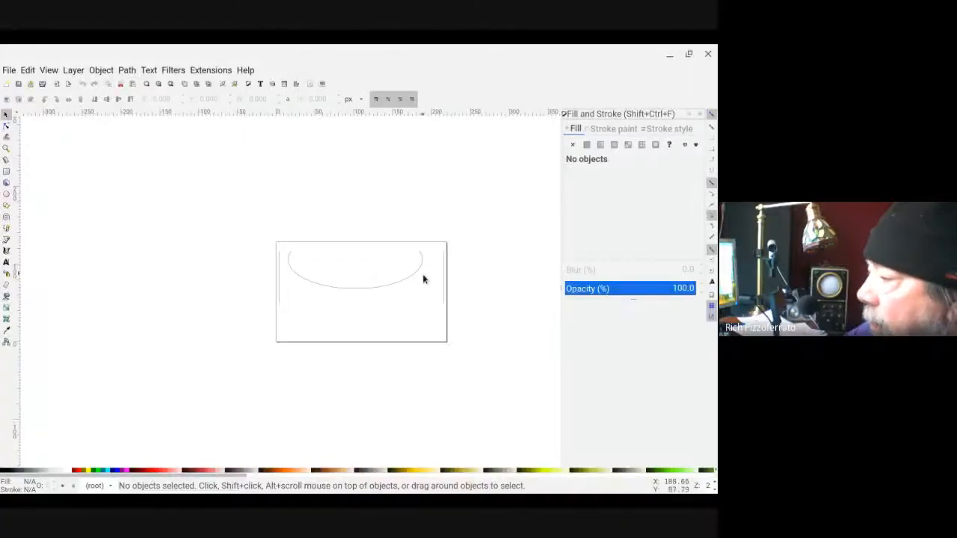
# - Switch to Inkscape and examine the exported outline of the block with its curved cutout and round hole
pyautogui.keyDown('ctrl'); pyautogui.scroll(2, 423, 275); pyautogui.keyUp('ctrl')
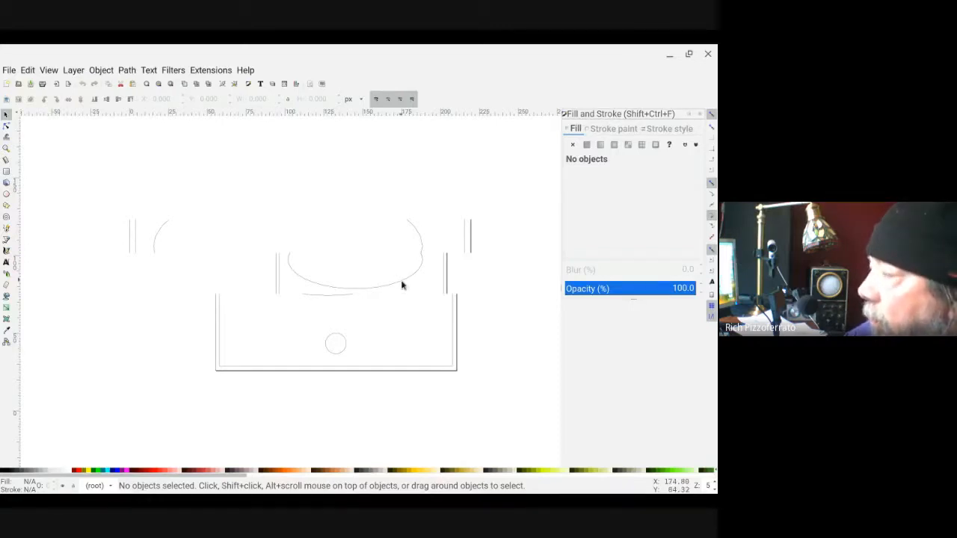
pyautogui.keyDown('ctrl'); pyautogui.scroll(-1, 404, 284); pyautogui.keyUp('ctrl')
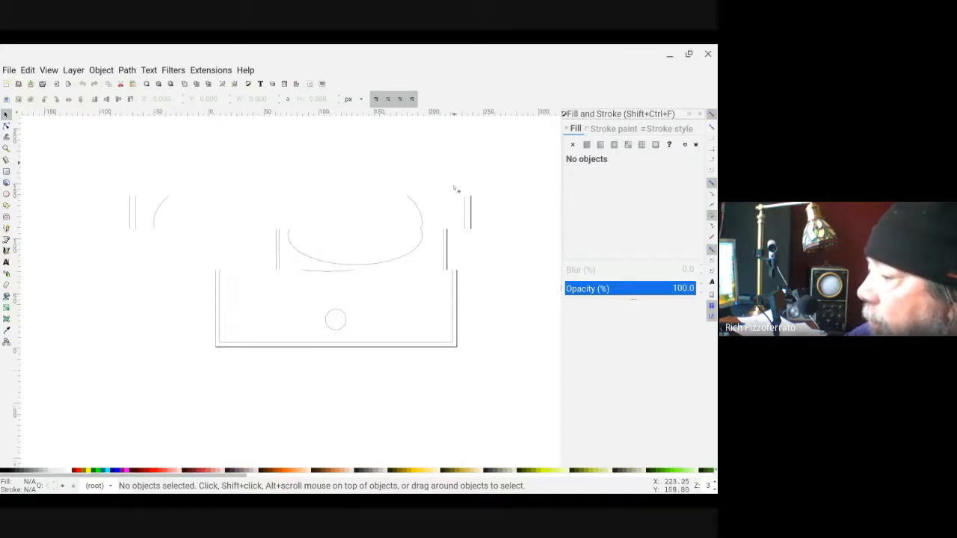
pyautogui.scroll(-5, 455, 193)
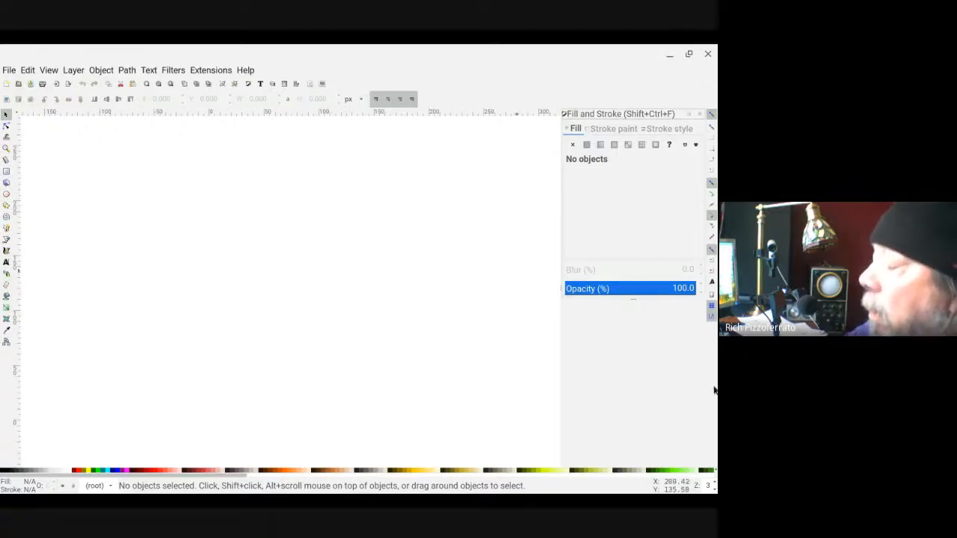
pyautogui.keyDown('ctrl'); pyautogui.scroll(-1, 259, 212); pyautogui.keyUp('ctrl')
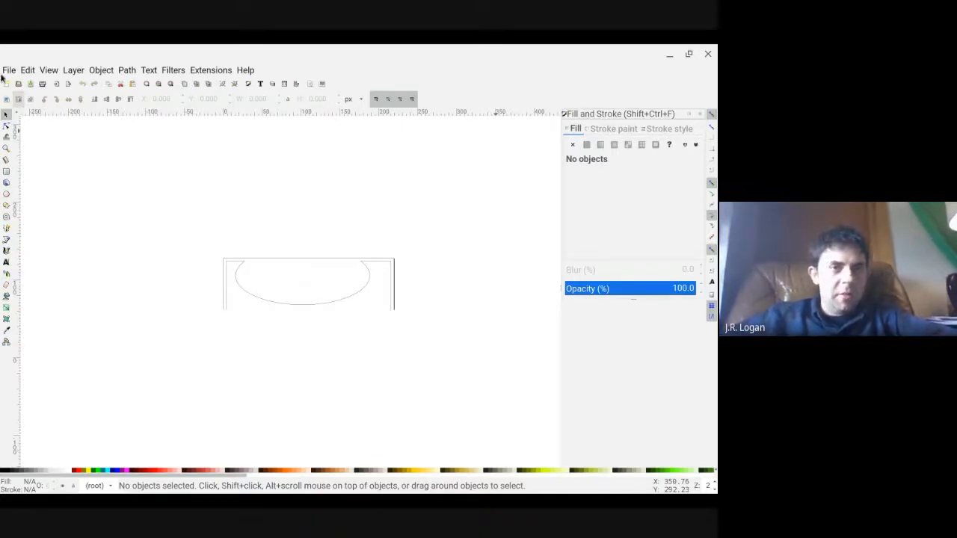
pyautogui.hotkey('shift', 'ctrl', 'l')
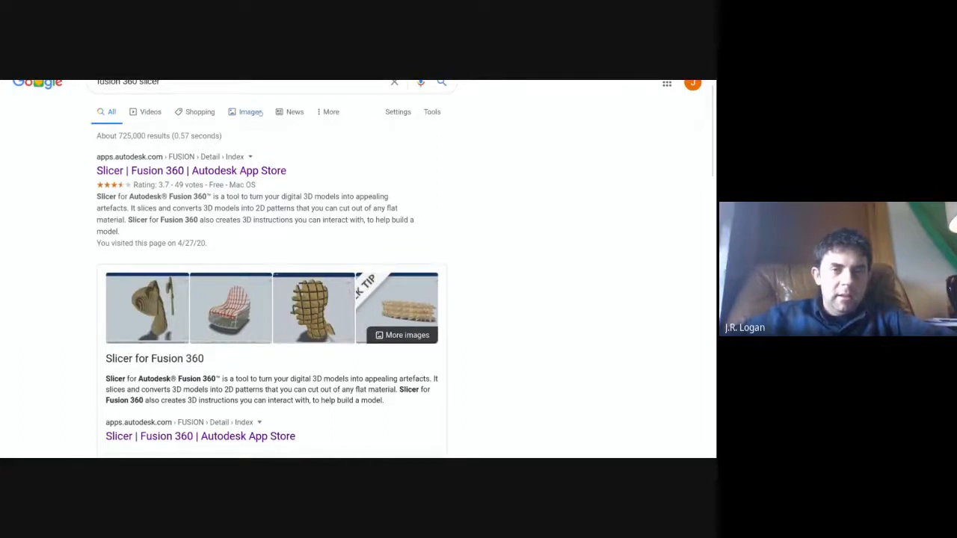
# - Switch to the web browser and view the sliced cardboard head among the image results for fusion 360 slicer
pyautogui.click(251, 112)
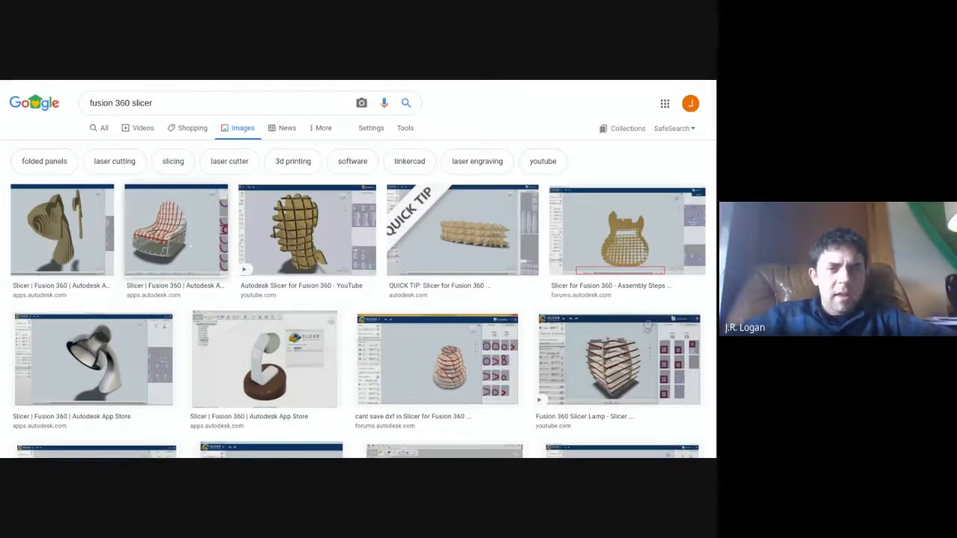
pyautogui.click(307, 230)
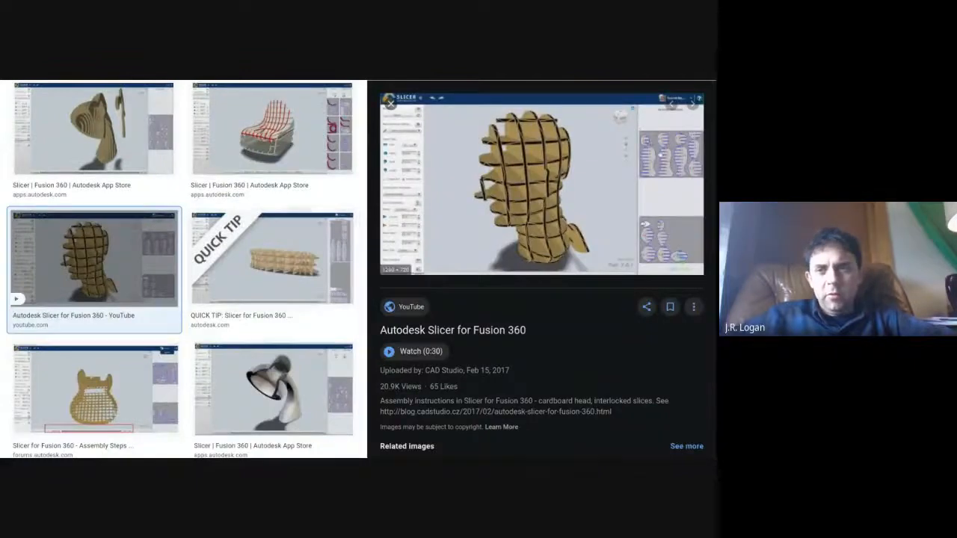
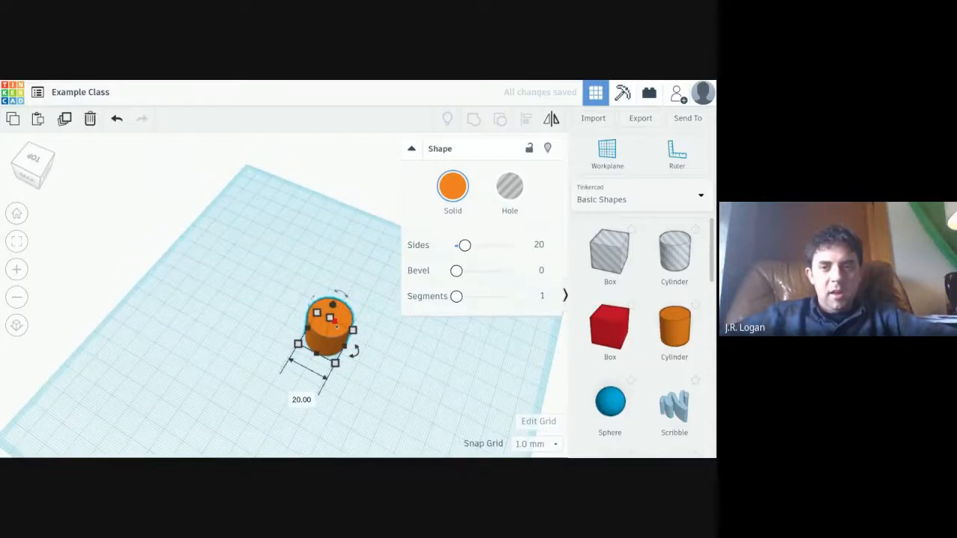
# - Review the snap grid increments and stretch the orange cylinder to 22 mm long at the 1.0 mm snap
pyautogui.moveTo(348, 415); pyautogui.dragTo(274, 406)
pyautogui.moveTo(267, 411); pyautogui.dragTo(340, 410, button='right')
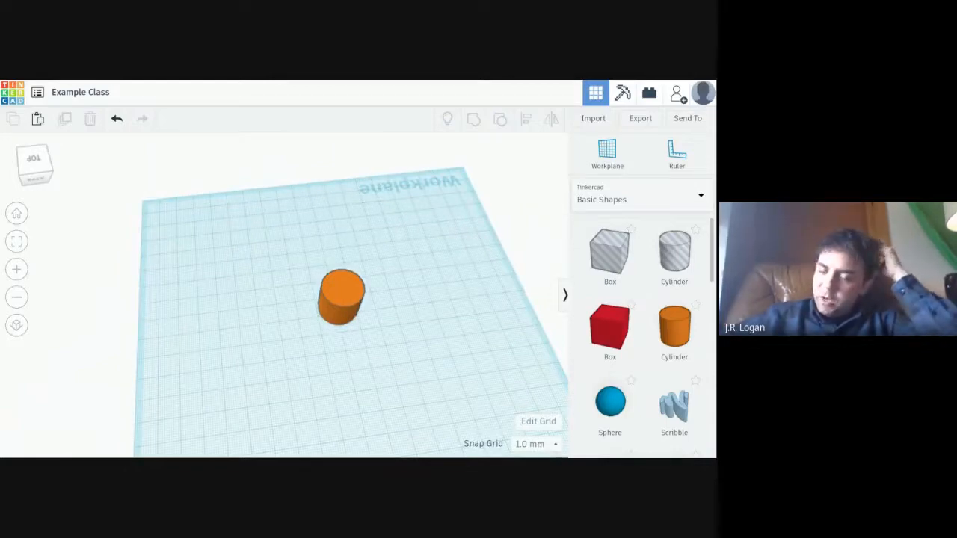
pyautogui.click(534, 444)
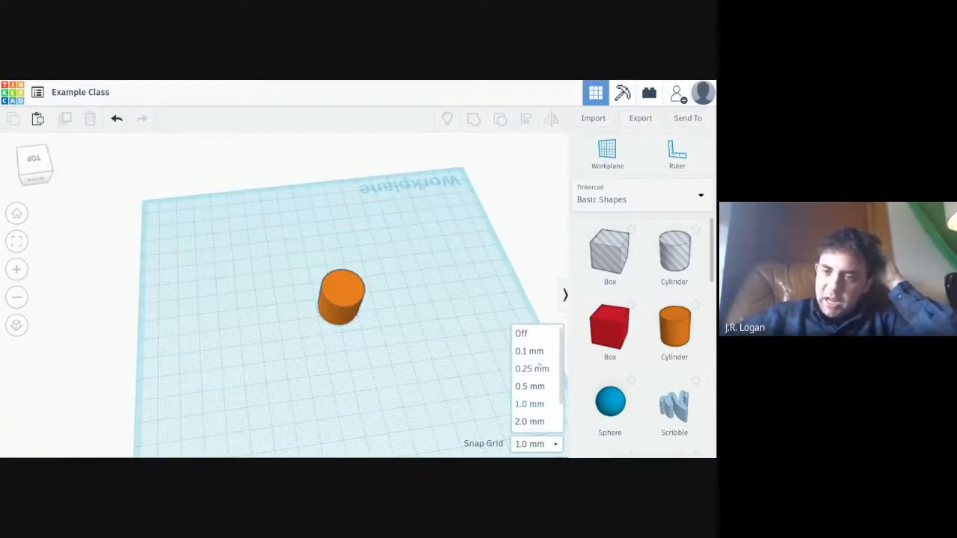
pyautogui.scroll(-2, 534, 378)
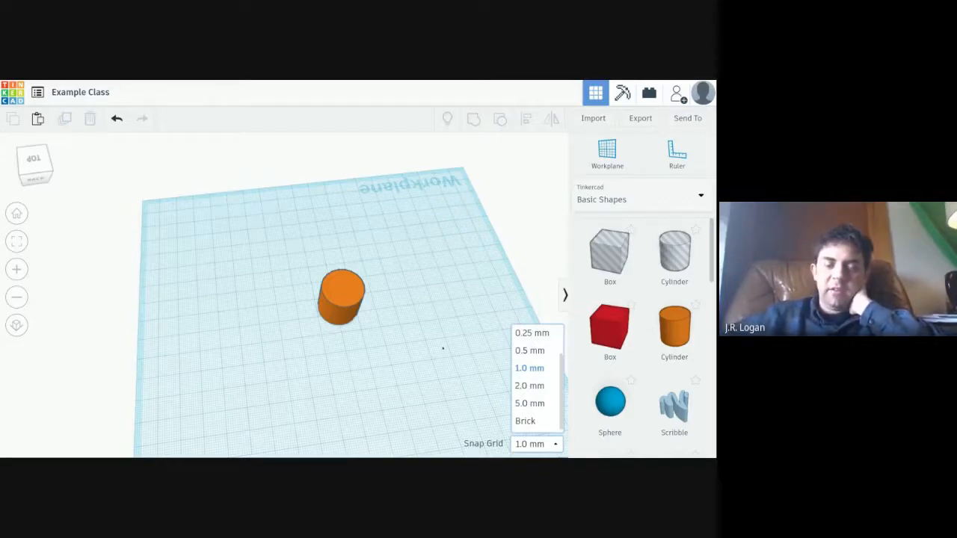
pyautogui.click(342, 297)
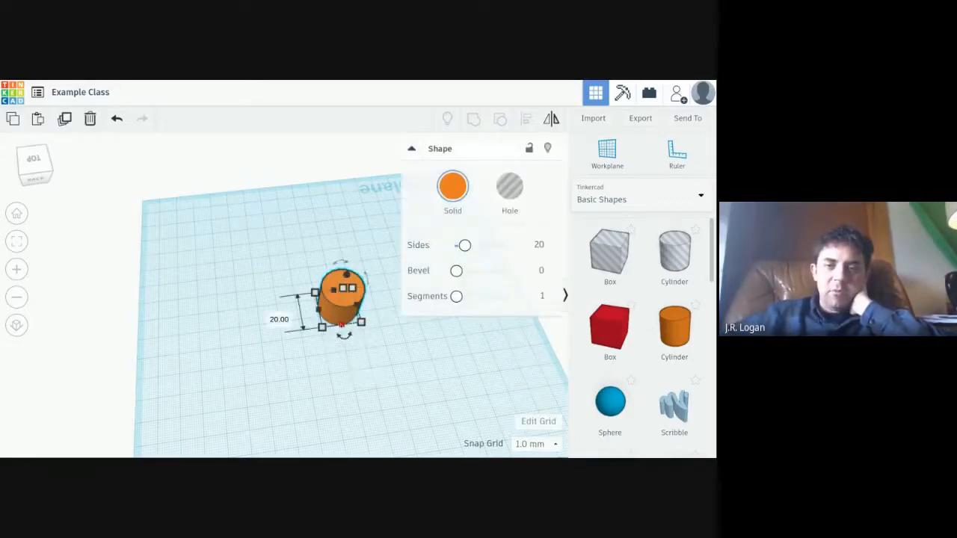
pyautogui.moveTo(342, 325)
pyautogui.mouseDown()
pyautogui.moveTo(345, 342)
pyautogui.moveTo(343, 328)
pyautogui.mouseUp()
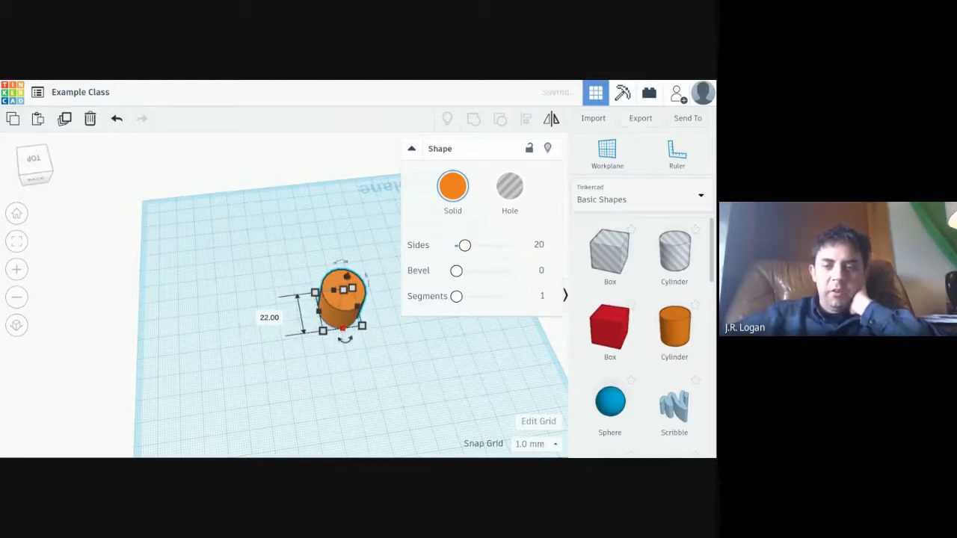
# - Stretch the cylinder to 24 mm long using a 0.5 mm snap grid, and restore the 1.0 mm snap grid
pyautogui.click(533, 444)
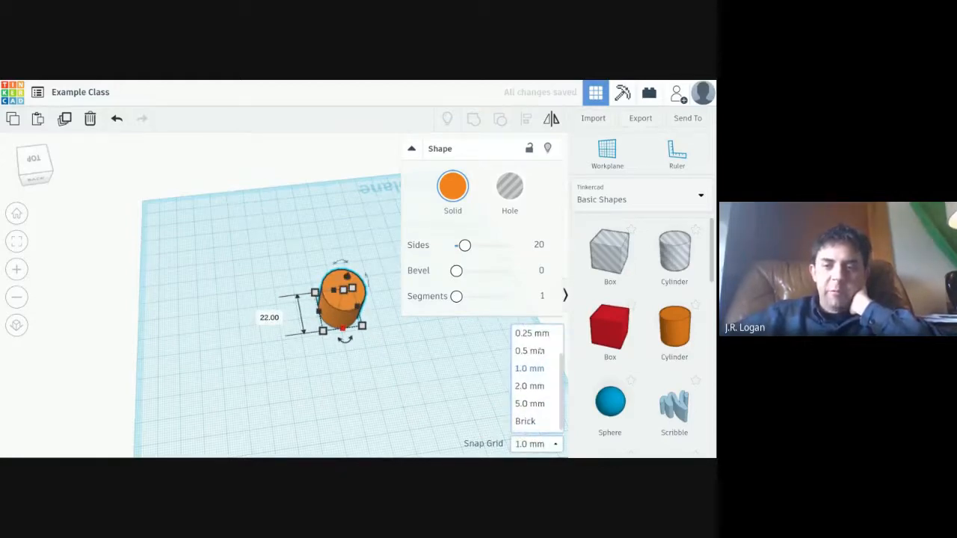
pyautogui.click(529, 351)
pyautogui.moveTo(342, 327)
pyautogui.mouseDown()
pyautogui.moveTo(348, 359)
pyautogui.moveTo(343, 331)
pyautogui.mouseUp()
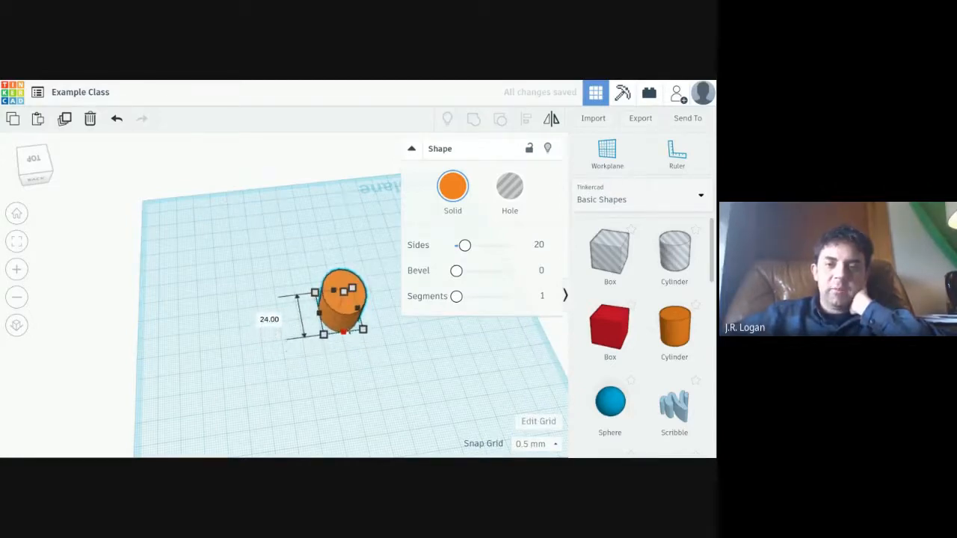
pyautogui.click(535, 444)
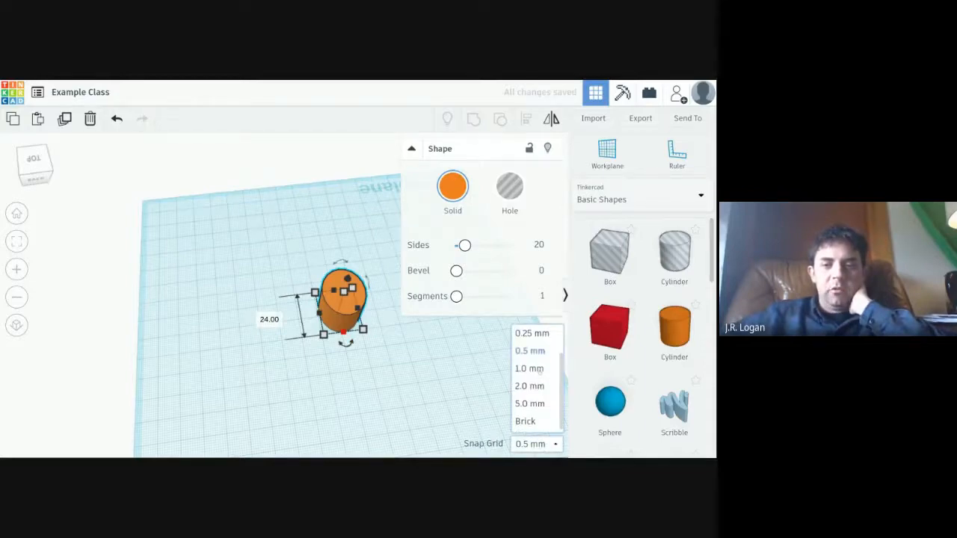
pyautogui.click(529, 369)
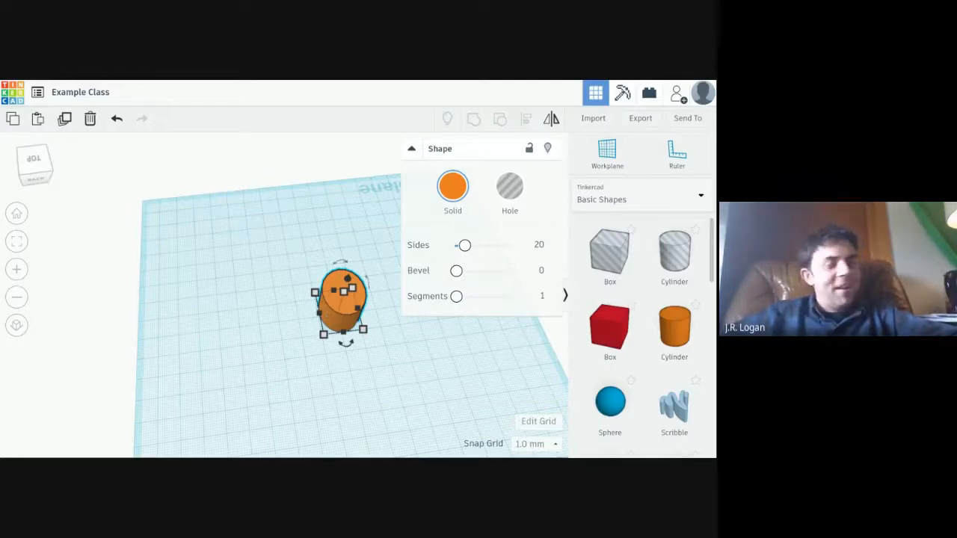
# - Change the workplane grid units to inches with the default preset and update the grid
pyautogui.click(551, 420)
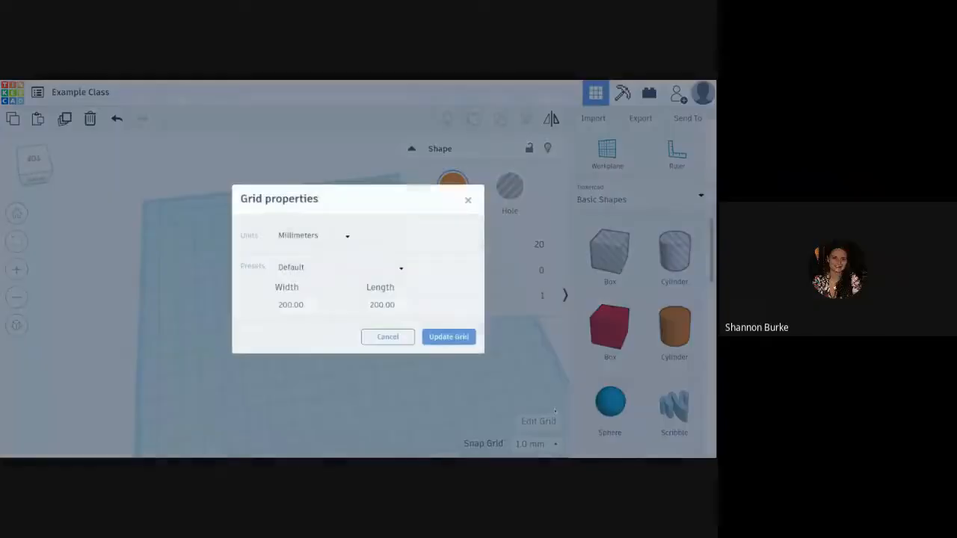
pyautogui.click(322, 236)
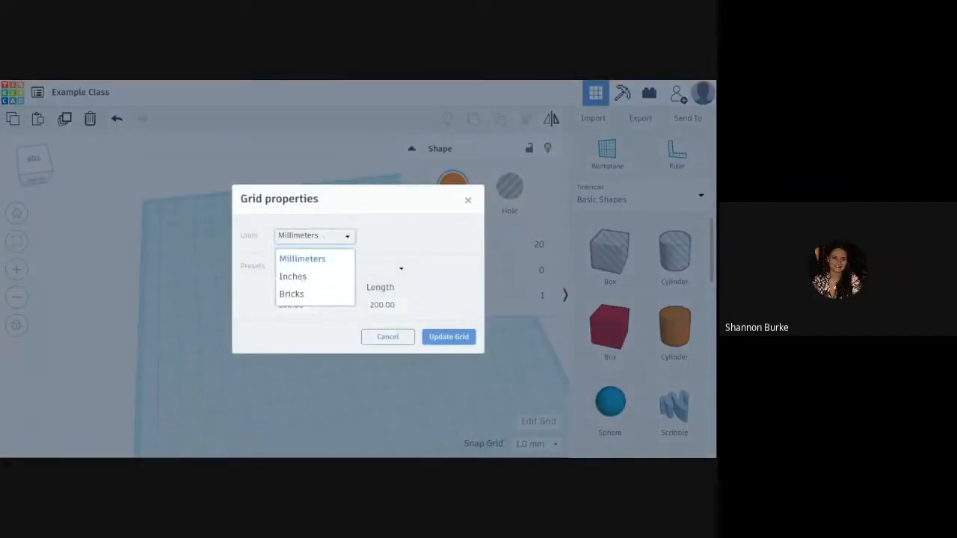
pyautogui.click(292, 276)
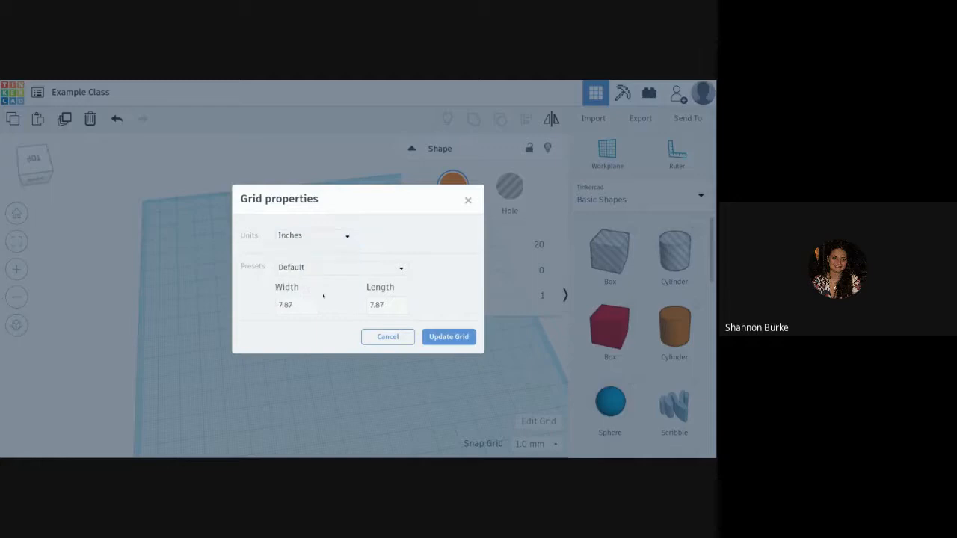
pyautogui.click(448, 338)
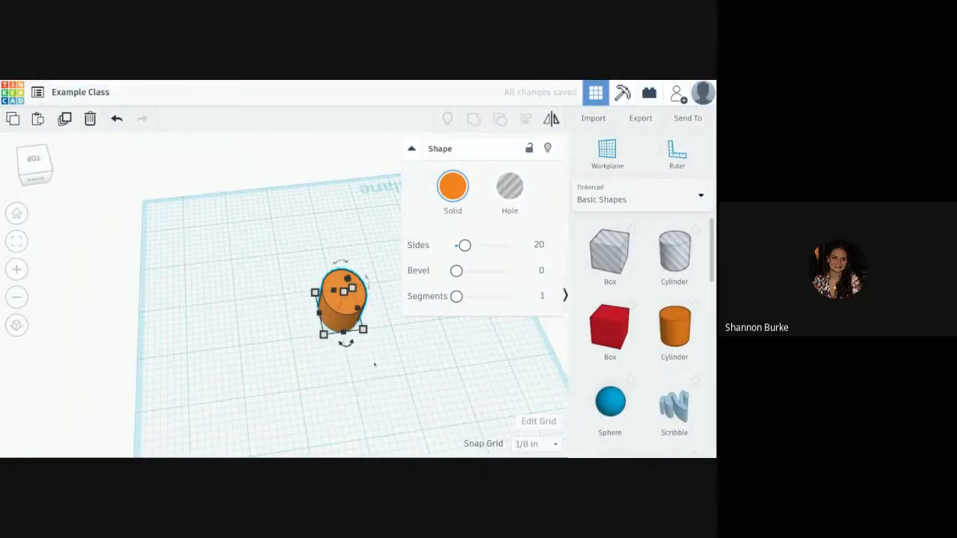
# - Replace the cylinder with a new one from the basic shapes and set its length to 4 inches
pyautogui.moveTo(375, 365); pyautogui.dragTo(262, 238)
pyautogui.press('Delete')
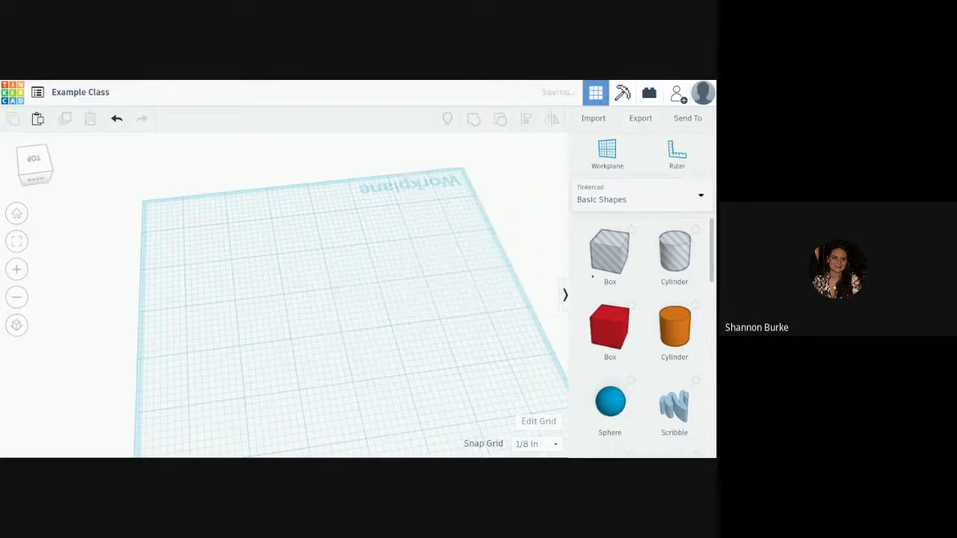
pyautogui.moveTo(675, 326); pyautogui.dragTo(344, 288)
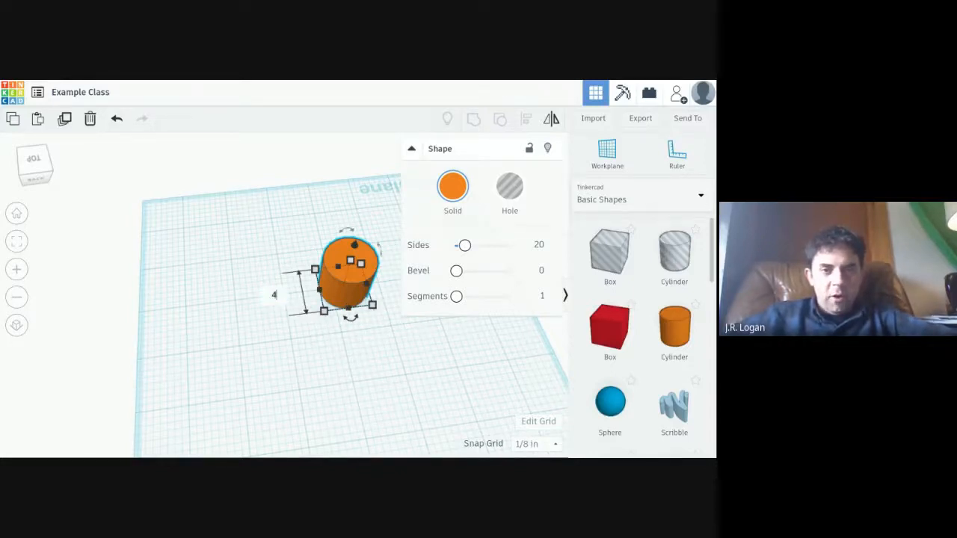
pyautogui.press('Return')
pyautogui.scroll(-3, 279, 295)
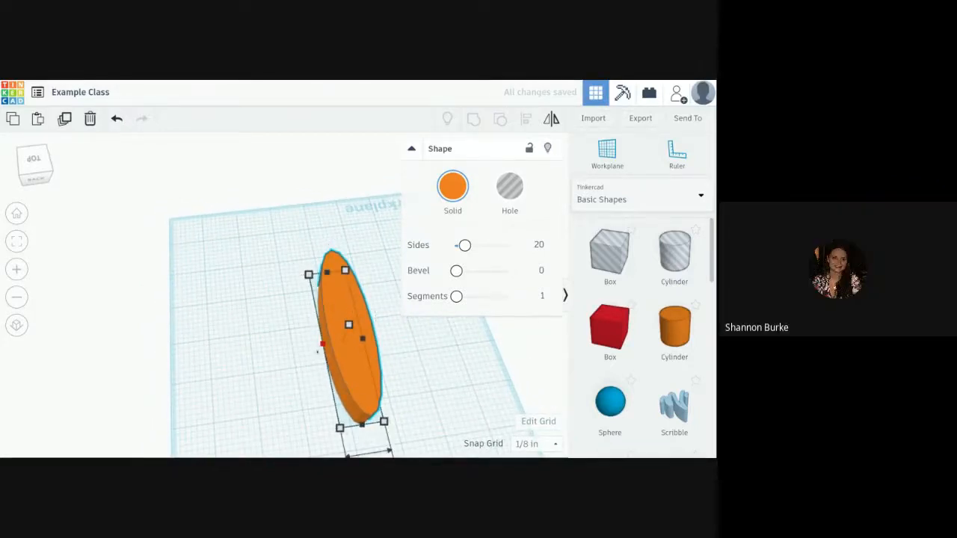
# - Widen the cylinder and set its width to 3.5 inches
pyautogui.moveTo(321, 345); pyautogui.dragTo(312, 345)
pyautogui.scroll(-3, 314, 351)
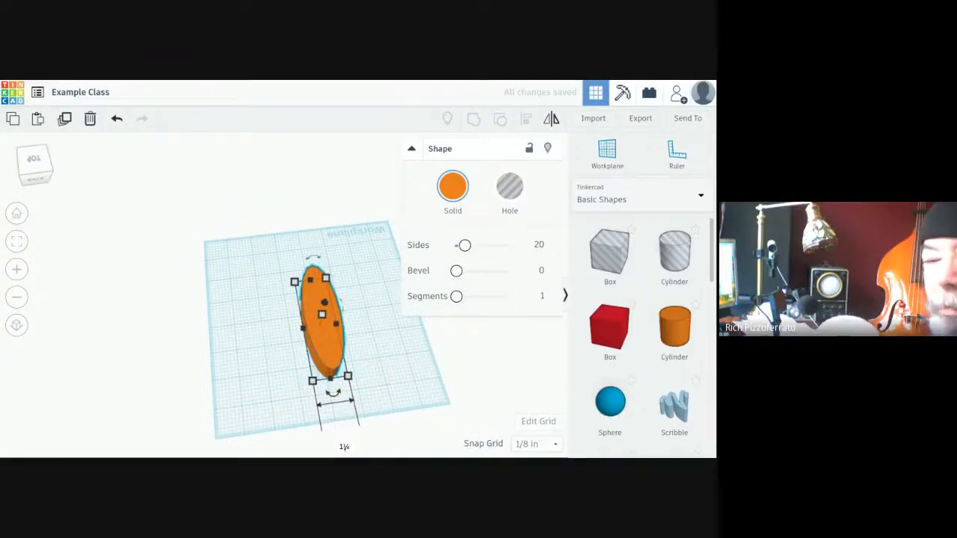
pyautogui.click(345, 447)
pyautogui.write('3')
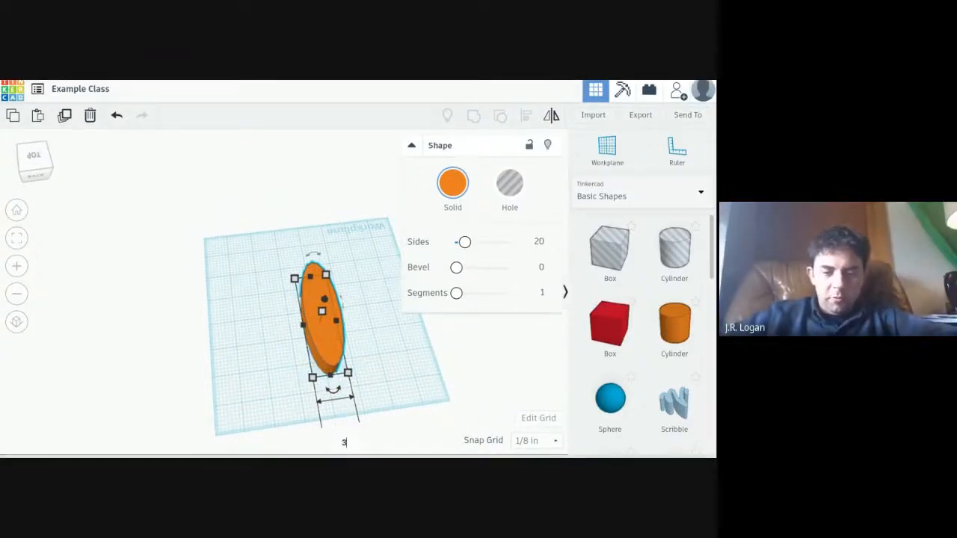
pyautogui.write('.5')
pyautogui.press('Return')
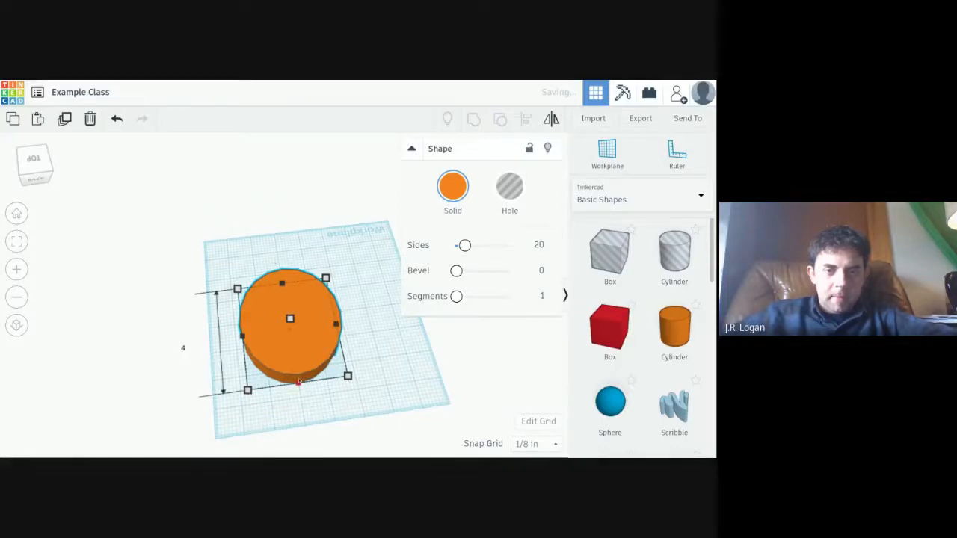
# - Set the cylinder's length to 3.5 inches so its top forms a true circle, and deselect it
pyautogui.moveTo(299, 382); pyautogui.dragTo(297, 375)
pyautogui.click(177, 340)
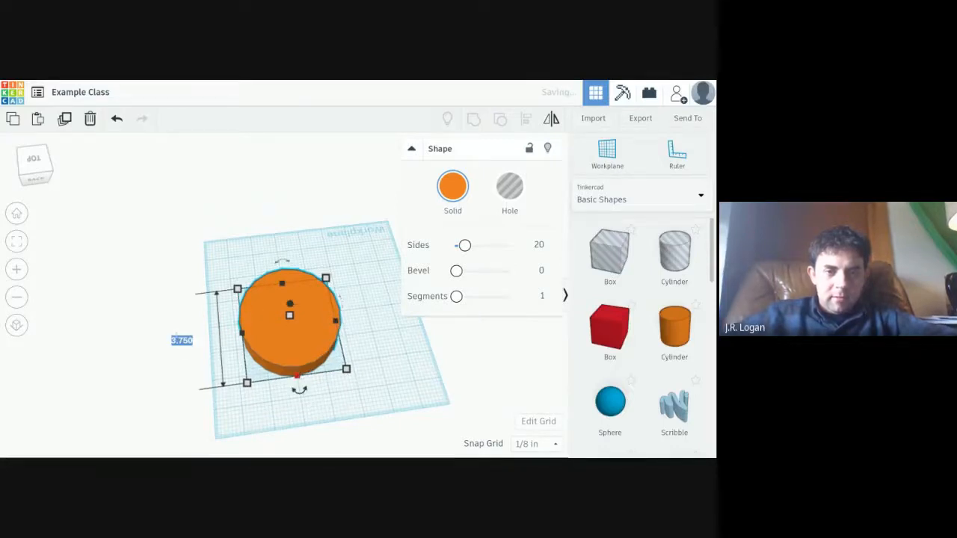
pyautogui.write('3.5')
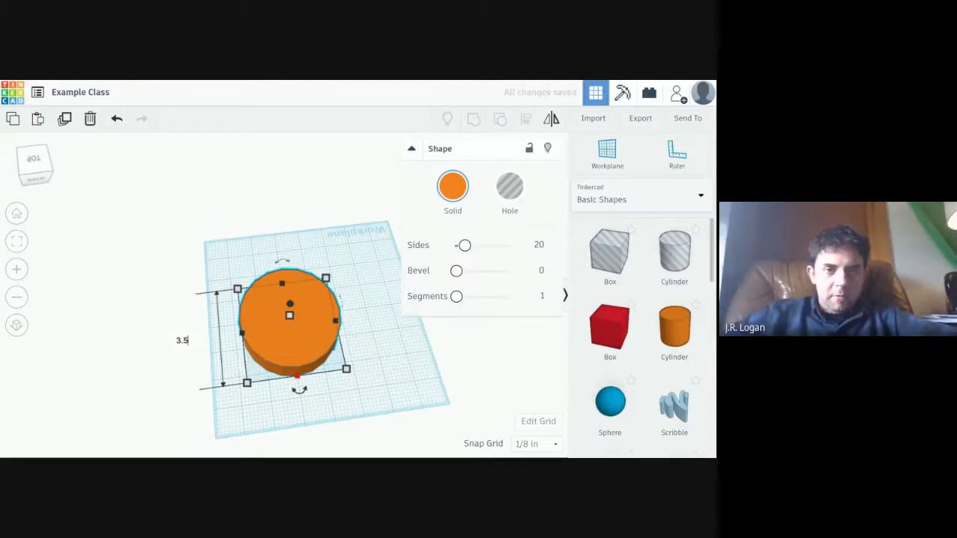
pyautogui.press('Return')
pyautogui.click(361, 377)
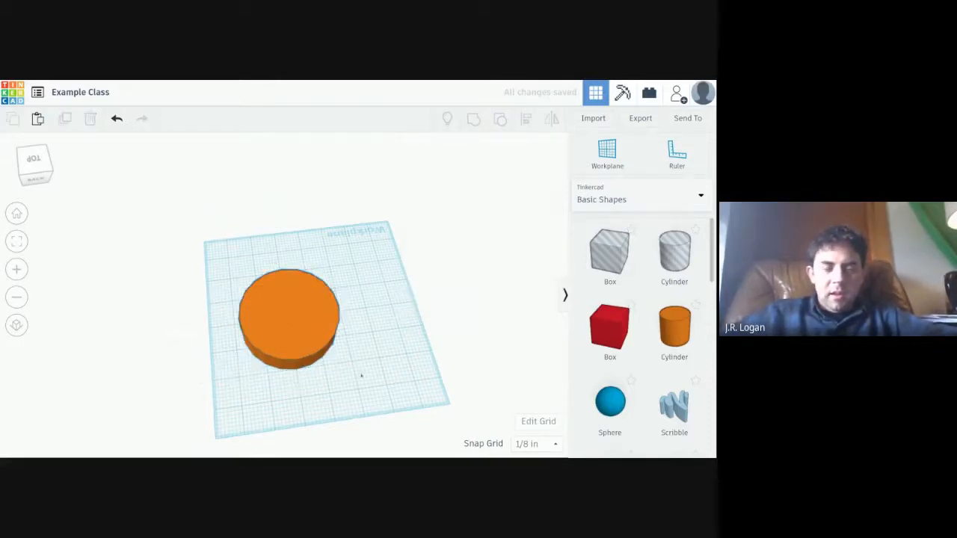
# - Stretch the flat orange disc upward into a tall, mug-sized cylinder
pyautogui.moveTo(378, 378); pyautogui.dragTo(227, 284, button='right')
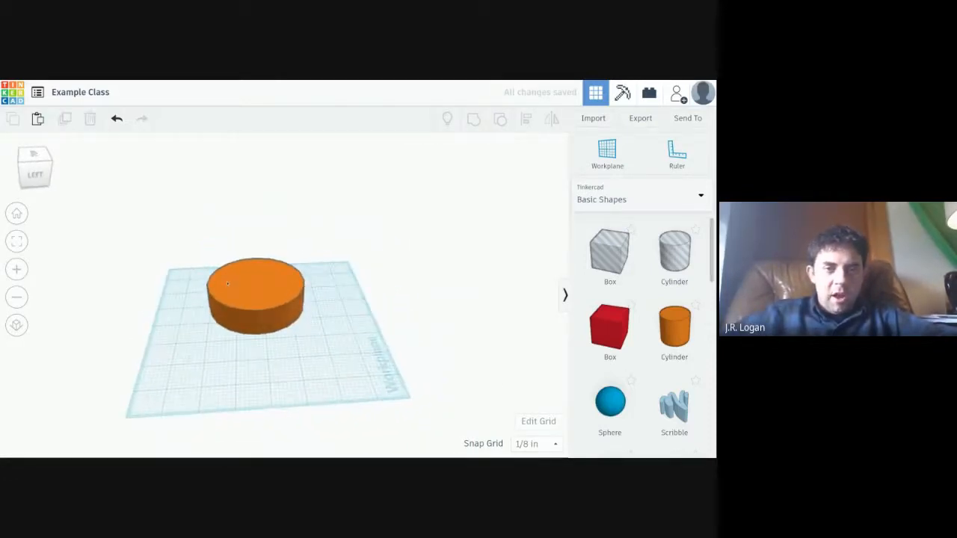
pyautogui.click(246, 288)
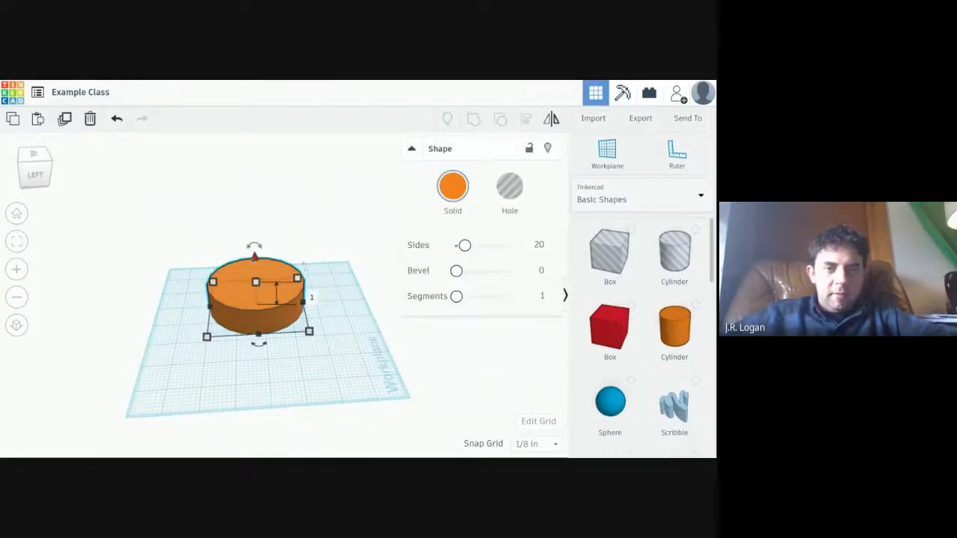
pyautogui.moveTo(255, 258); pyautogui.dragTo(253, 221)
pyautogui.hotkey('ctrl', 'z')
pyautogui.moveTo(369, 345)
pyautogui.mouseDown(button='right')
pyautogui.moveTo(337, 315)
pyautogui.moveTo(321, 315)
pyautogui.moveTo(353, 341)
pyautogui.mouseUp(button='right')
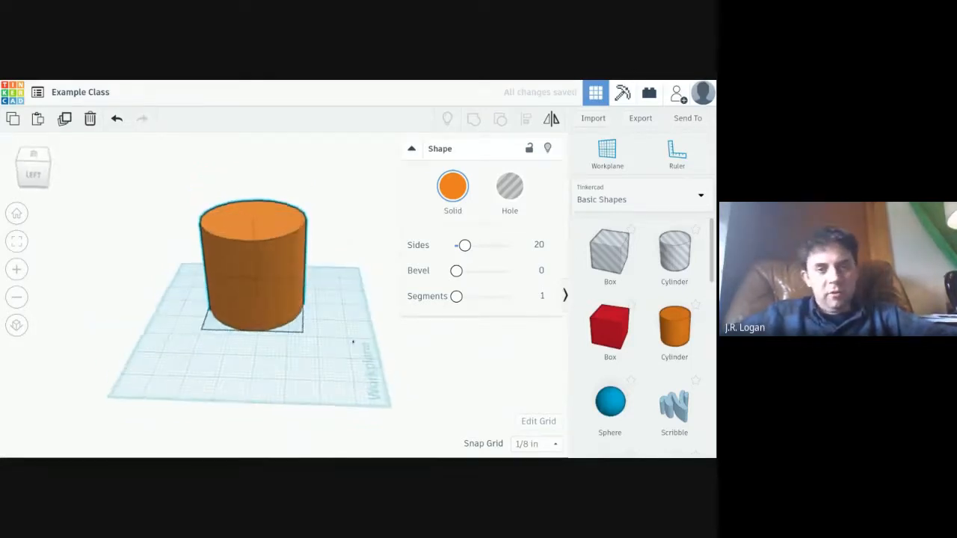
# - Duplicate the tall cylinder and move the copy to the front of the original, clear of it
pyautogui.click(247, 269)
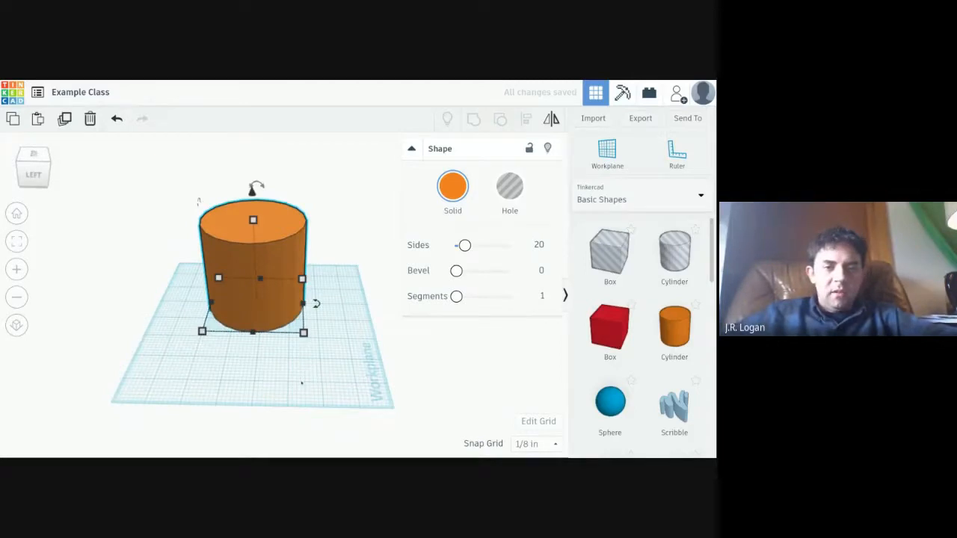
pyautogui.moveTo(317, 398); pyautogui.dragTo(317, 398)
pyautogui.click(277, 222)
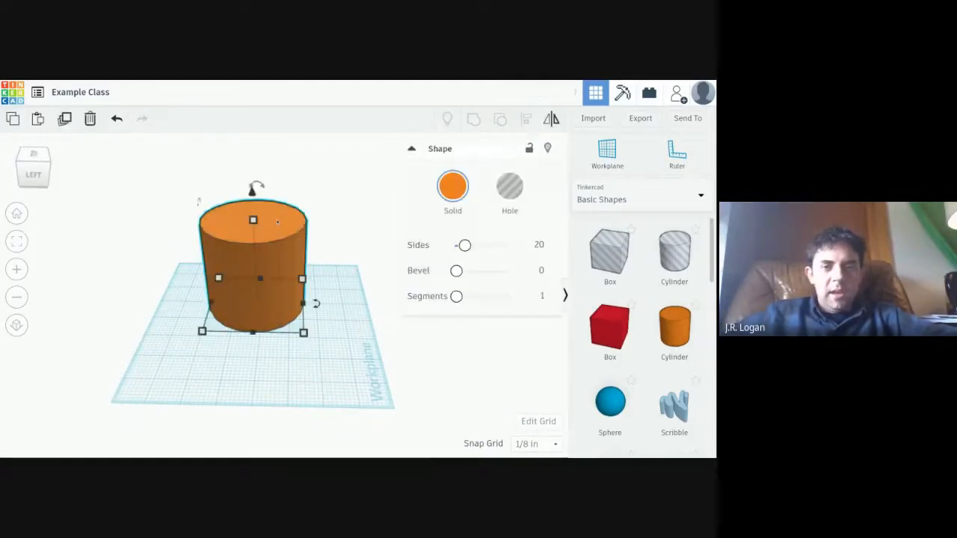
pyautogui.hotkey('ctrl', 'v')
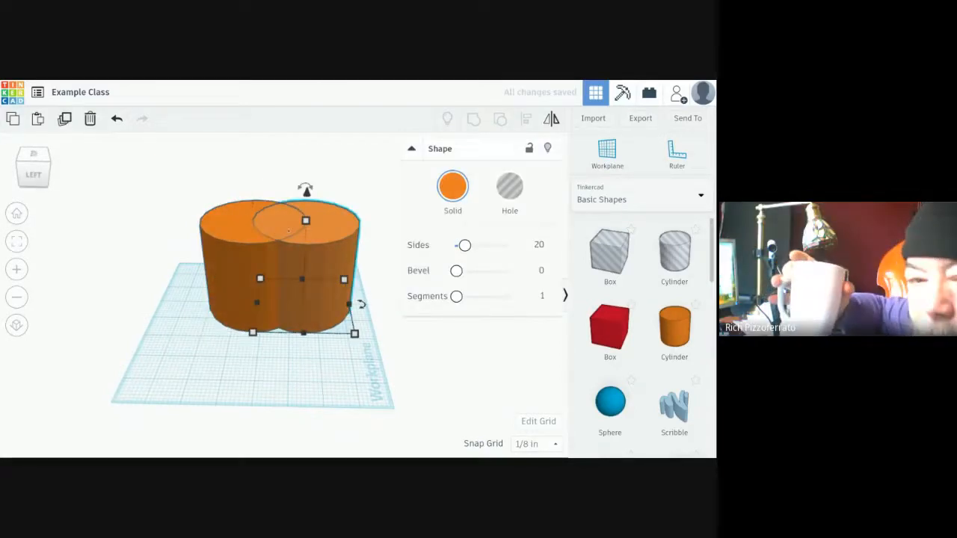
pyautogui.moveTo(338, 256); pyautogui.dragTo(229, 337)
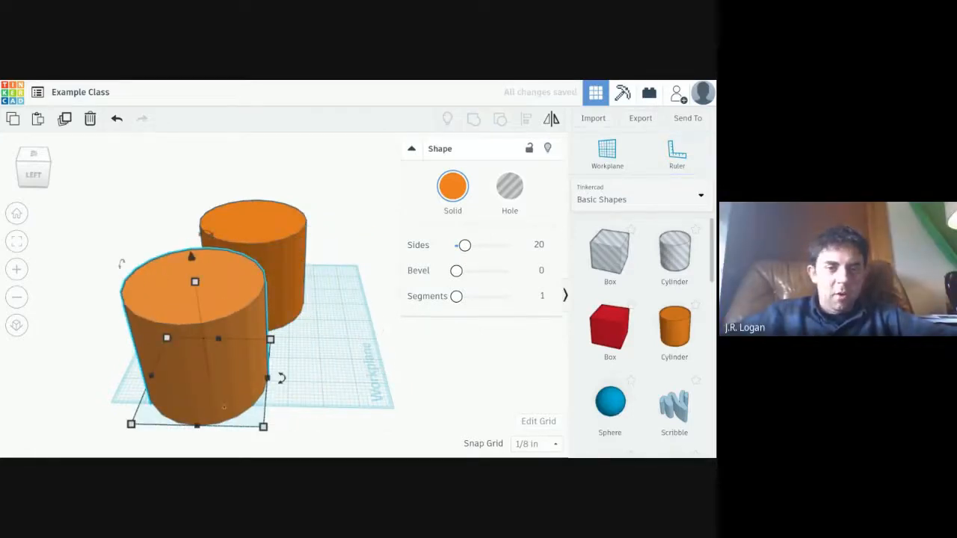
# - Place a ruler at the base of the front cylinder and set that cylinder's length and width to 3.25 inches
pyautogui.click(677, 153)
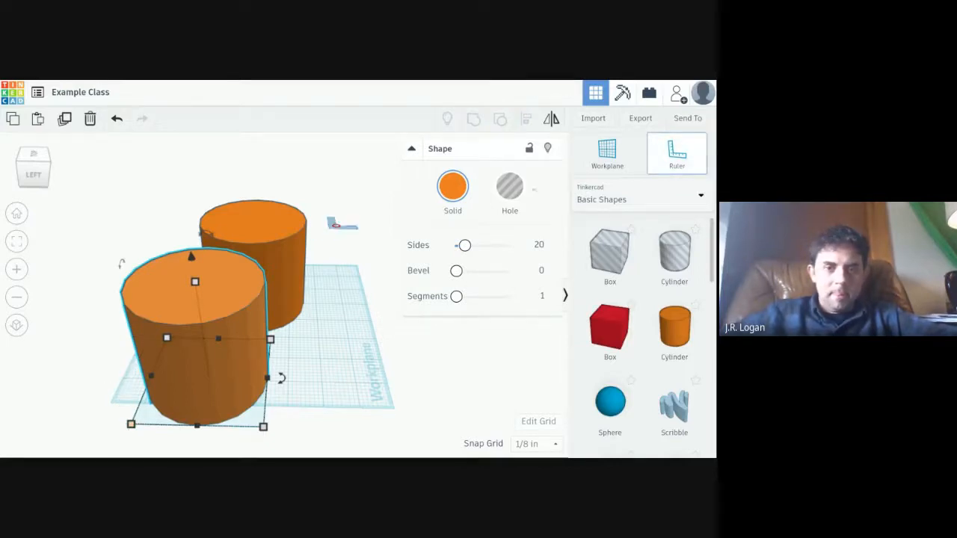
pyautogui.click(207, 404)
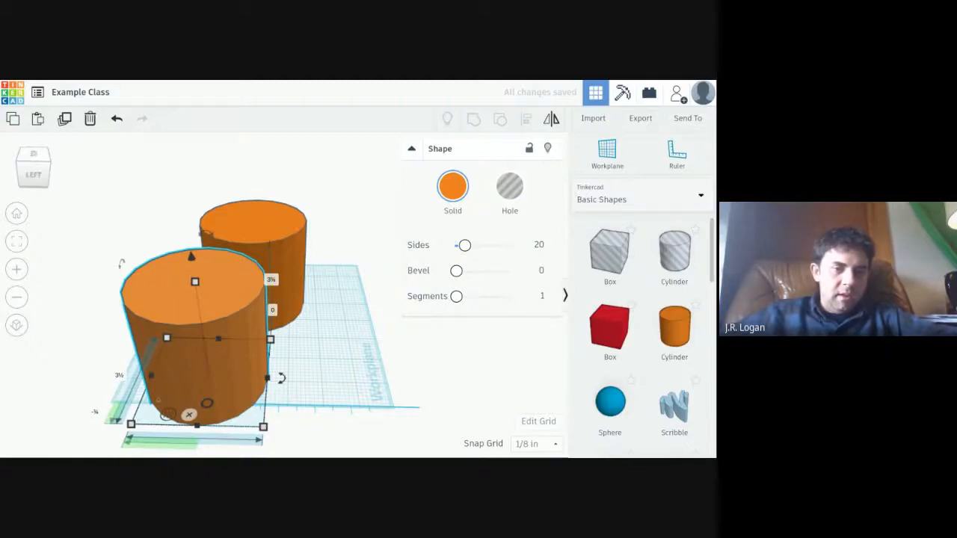
pyautogui.moveTo(47, 396)
pyautogui.mouseDown(button='right')
pyautogui.moveTo(52, 428)
pyautogui.moveTo(73, 396)
pyautogui.moveTo(38, 385)
pyautogui.mouseUp(button='right')
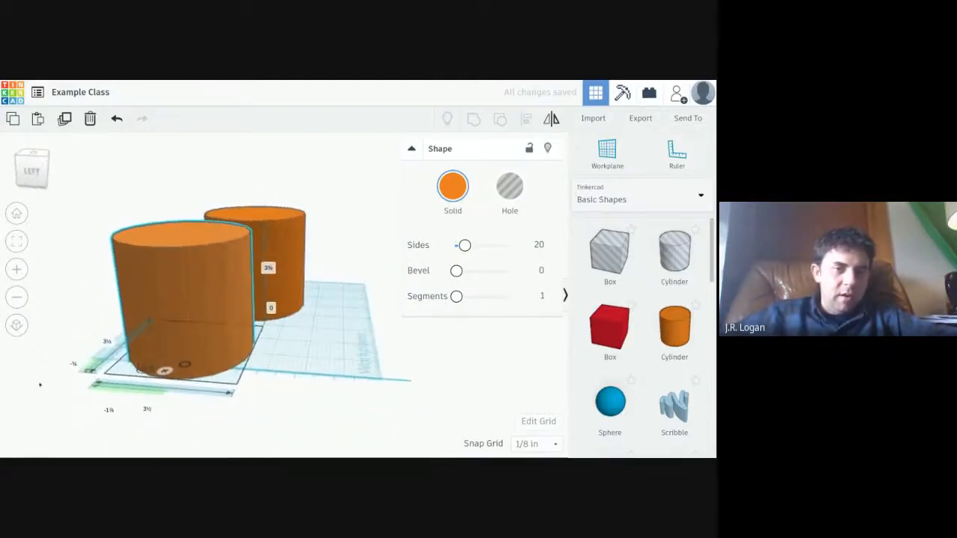
pyautogui.scroll(3, 117, 272)
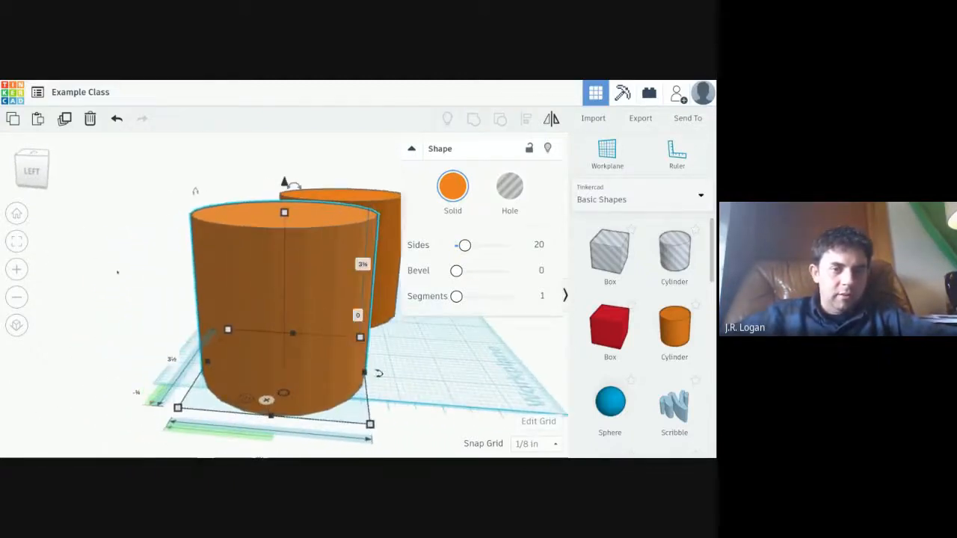
pyautogui.moveTo(118, 271); pyautogui.dragTo(164, 314, button='right')
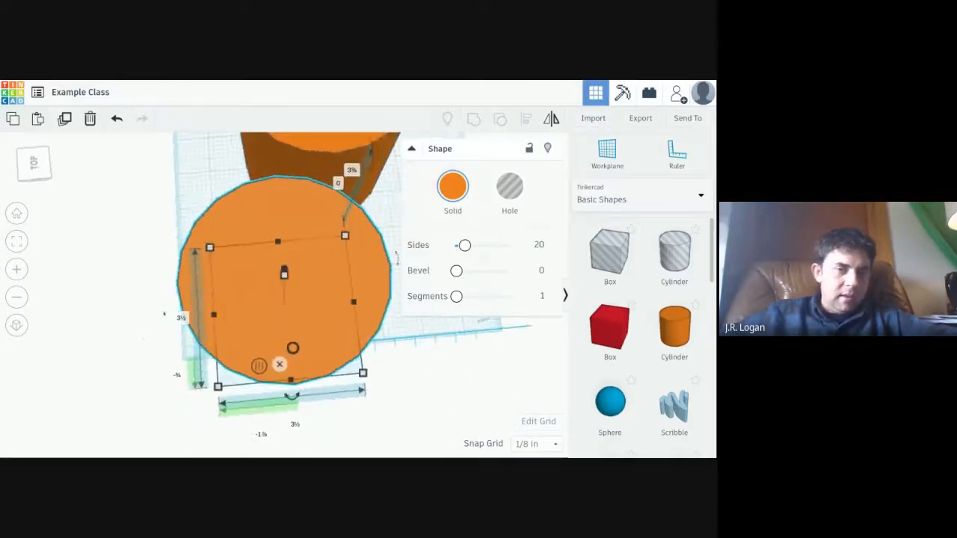
pyautogui.click(181, 319)
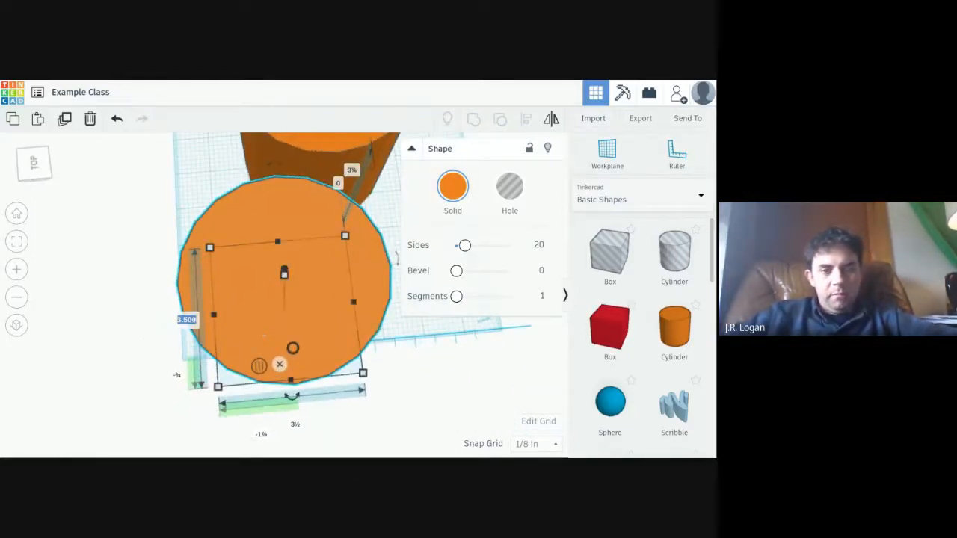
pyautogui.write('3.')
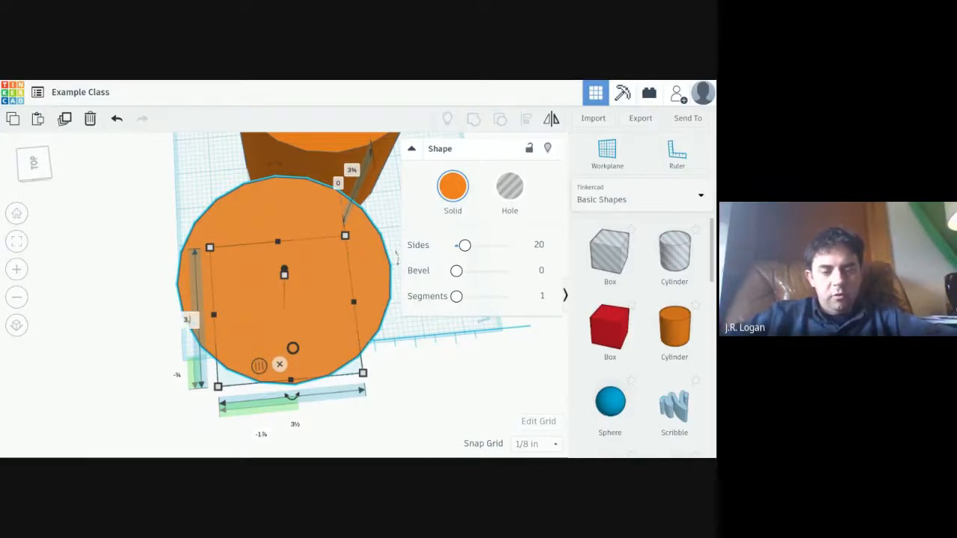
pyautogui.write('25')
pyautogui.press('Return')
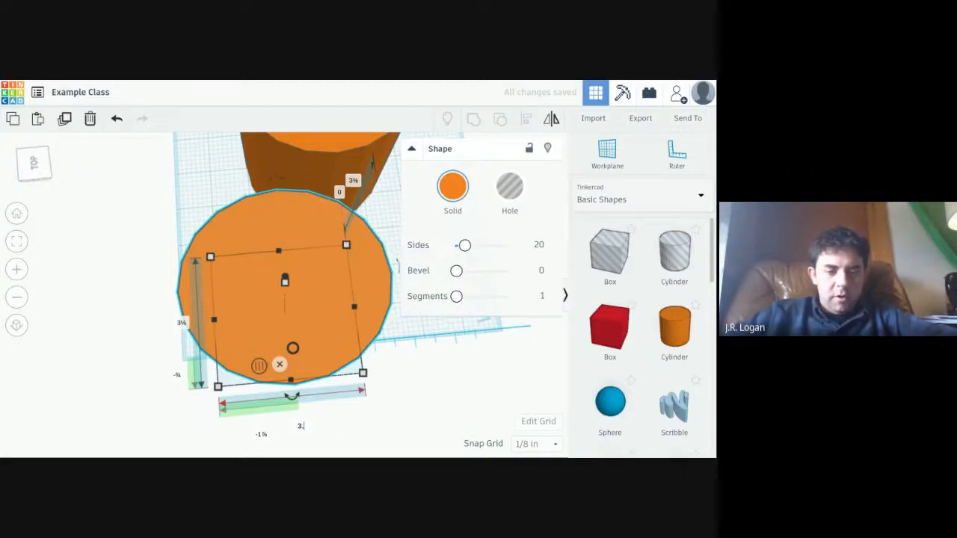
pyautogui.write('3.25')
pyautogui.press('Return')
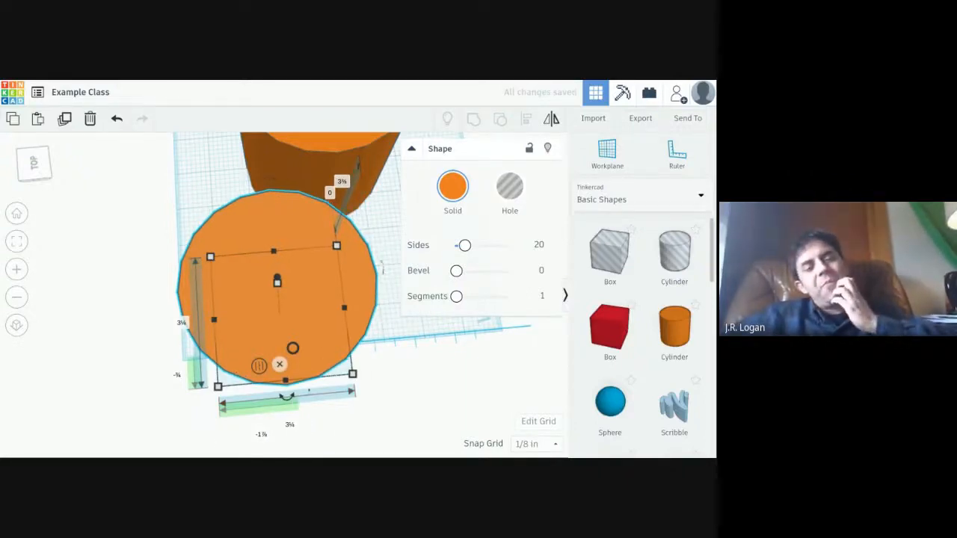
# - Turn the front cylinder into a hole and raise it 1/4 inch above the workplane
pyautogui.click(182, 323)
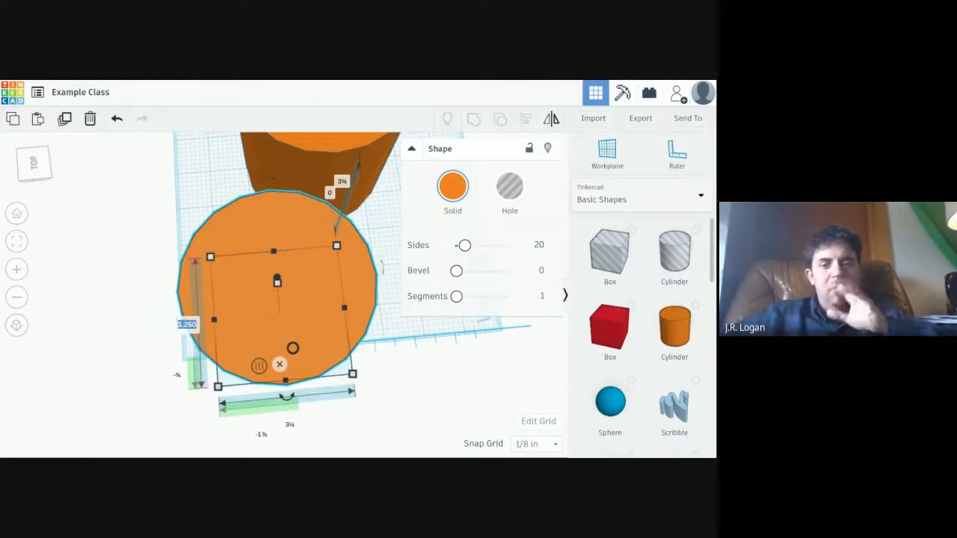
pyautogui.press('h')
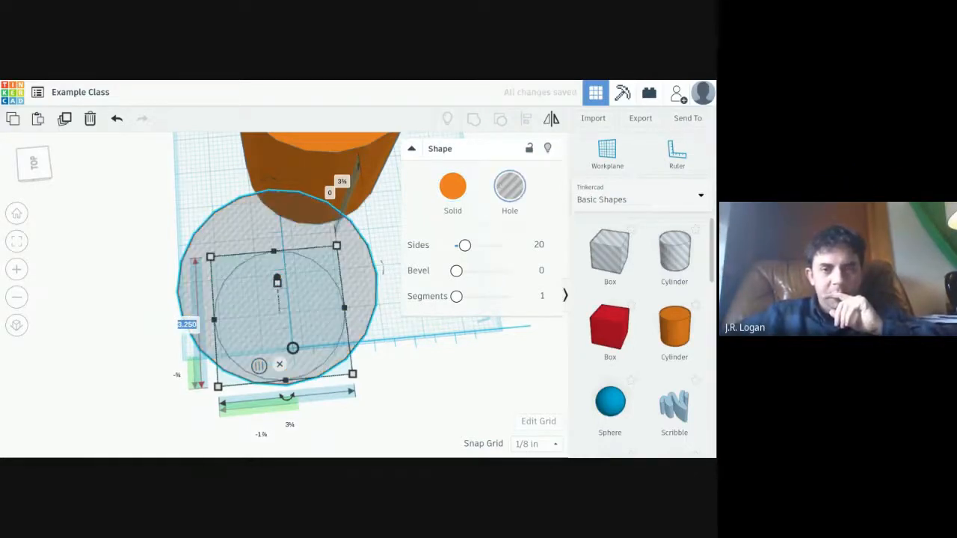
pyautogui.moveTo(449, 387); pyautogui.dragTo(311, 293, button='right')
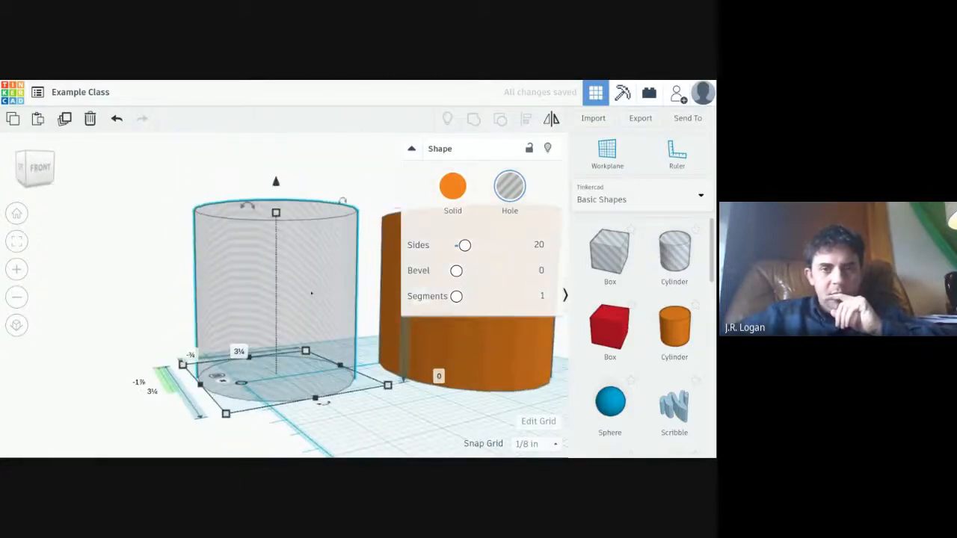
pyautogui.moveTo(276, 181); pyautogui.dragTo(276, 170)
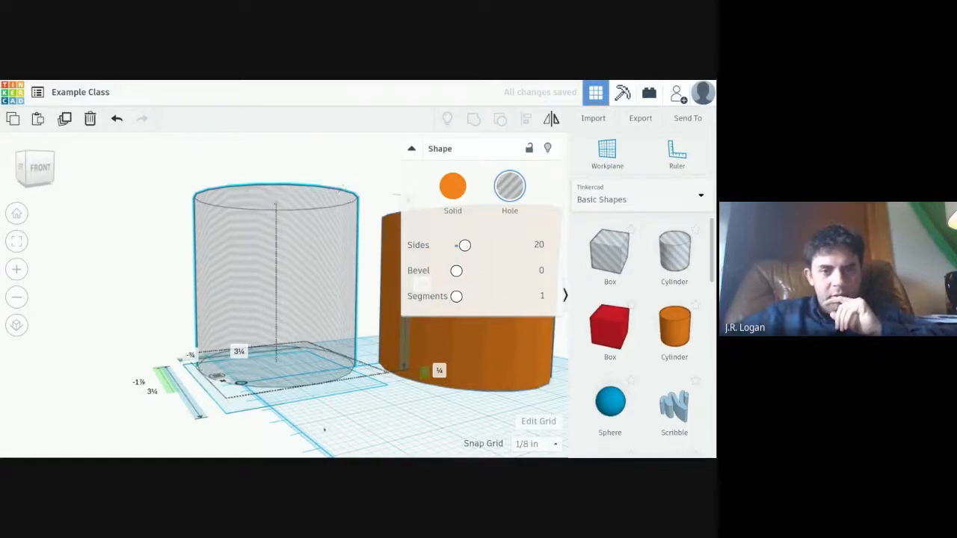
# - Select the solid and hole cylinders together and align their centres in both horizontal directions
pyautogui.moveTo(356, 427); pyautogui.dragTo(447, 447, button='right')
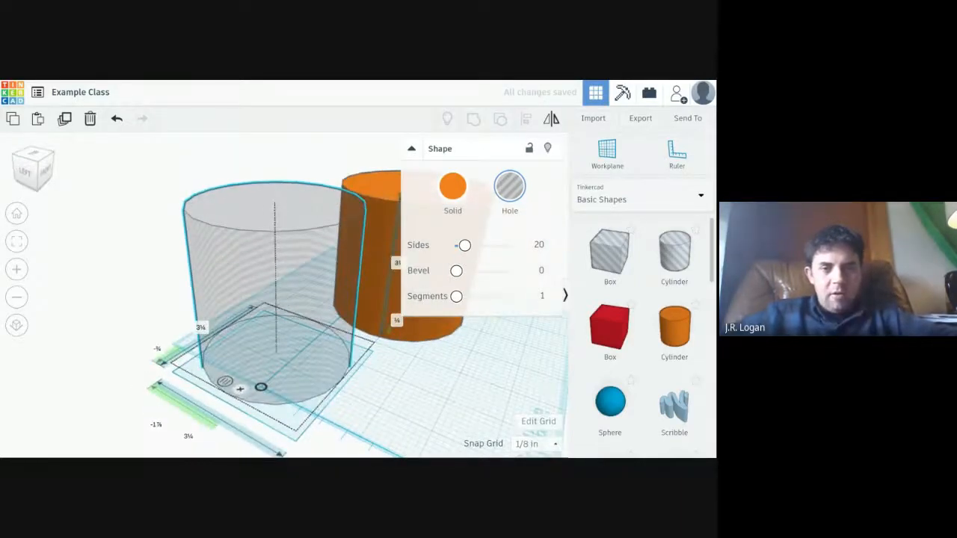
pyautogui.scroll(-3, 447, 448)
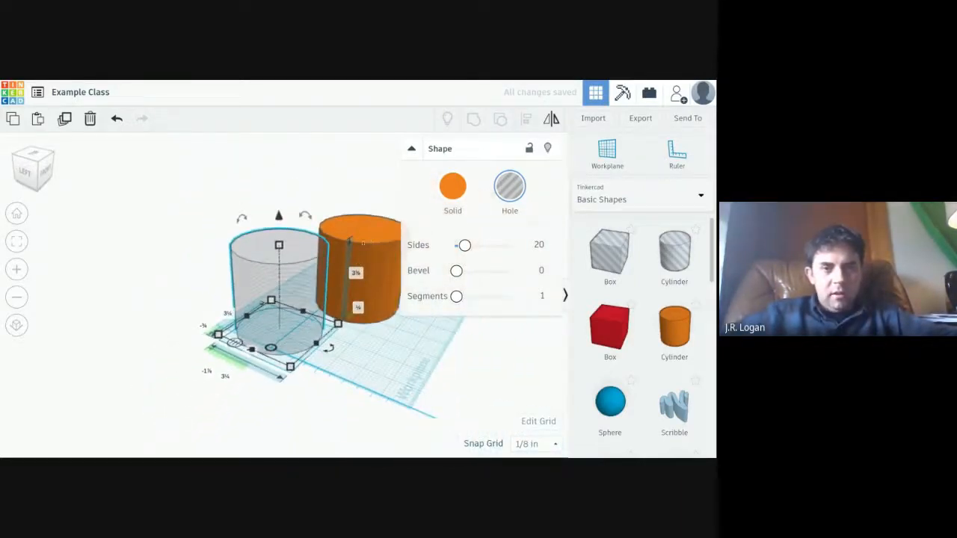
pyautogui.click(446, 448)
pyautogui.click(358, 242)
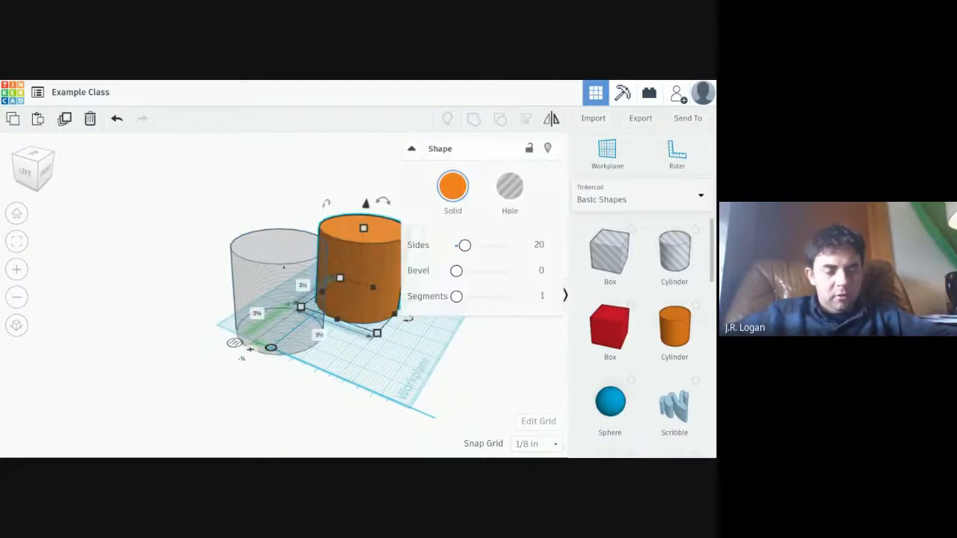
pyautogui.keyDown('shift'); pyautogui.click(278, 270); pyautogui.keyUp('shift')
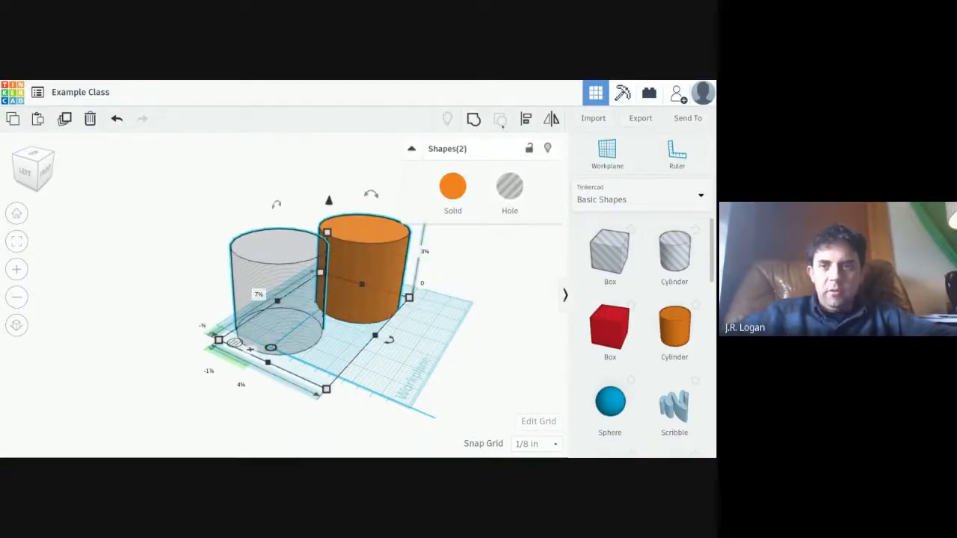
pyautogui.click(526, 118)
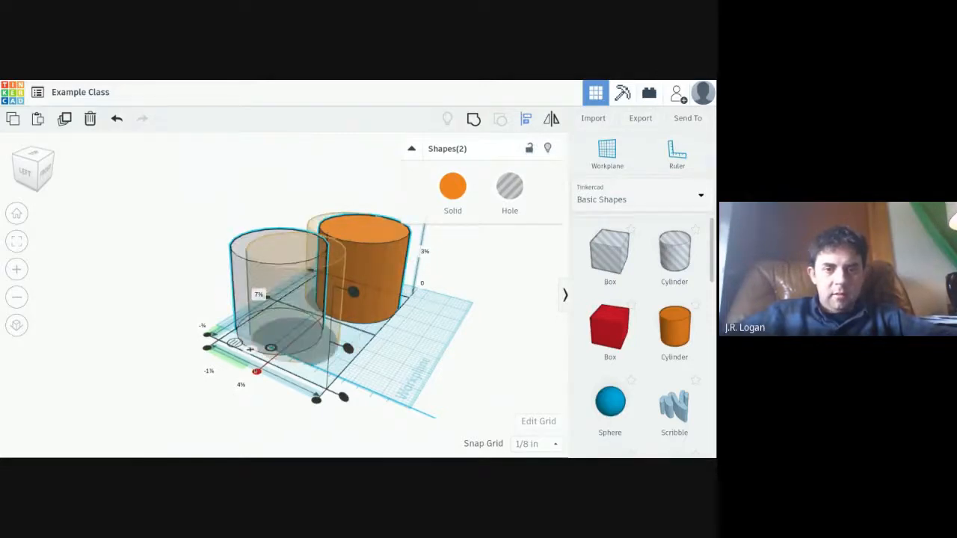
pyautogui.click(256, 371)
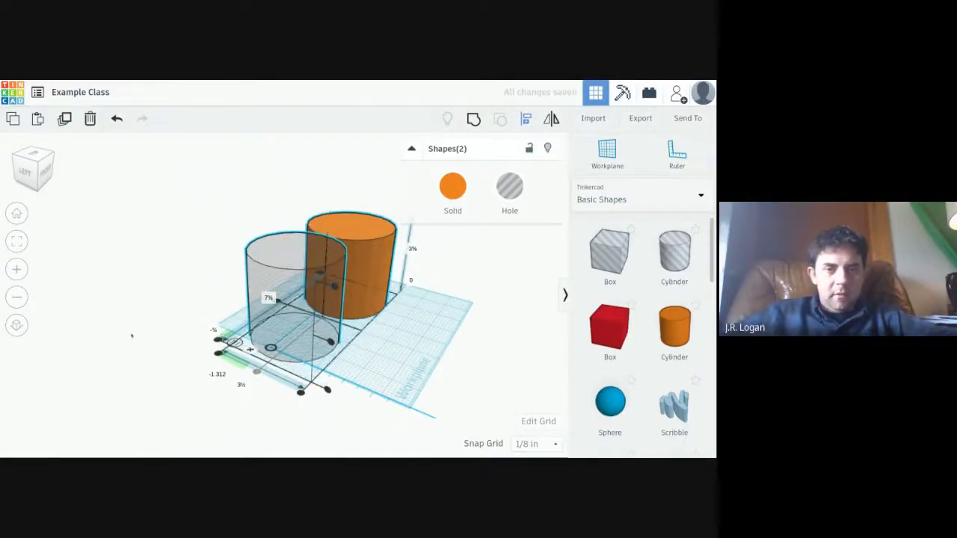
pyautogui.moveTo(132, 336); pyautogui.dragTo(213, 338, button='right')
pyautogui.click(236, 261)
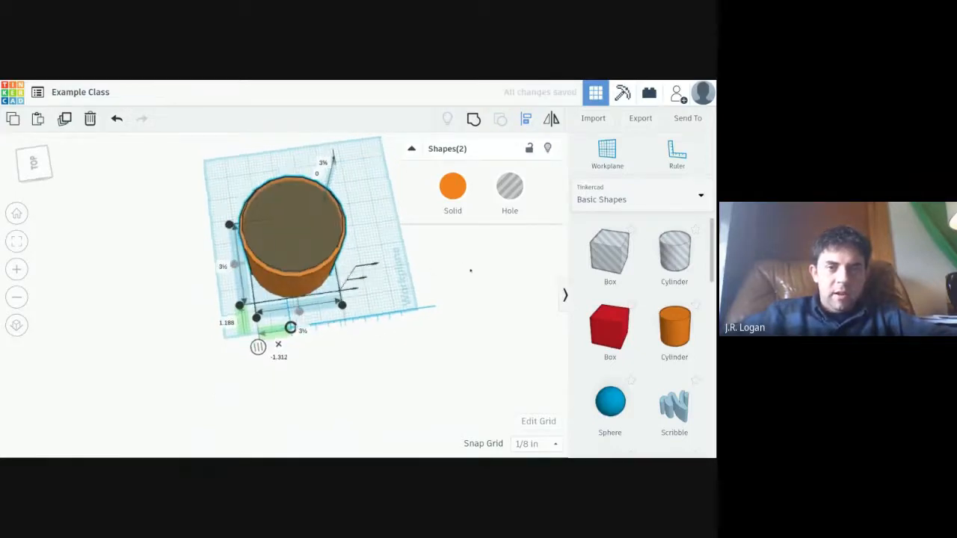
# - Group the hole cylinder with the solid cylinder to hollow out the mug body
pyautogui.moveTo(449, 286); pyautogui.dragTo(329, 268, button='right')
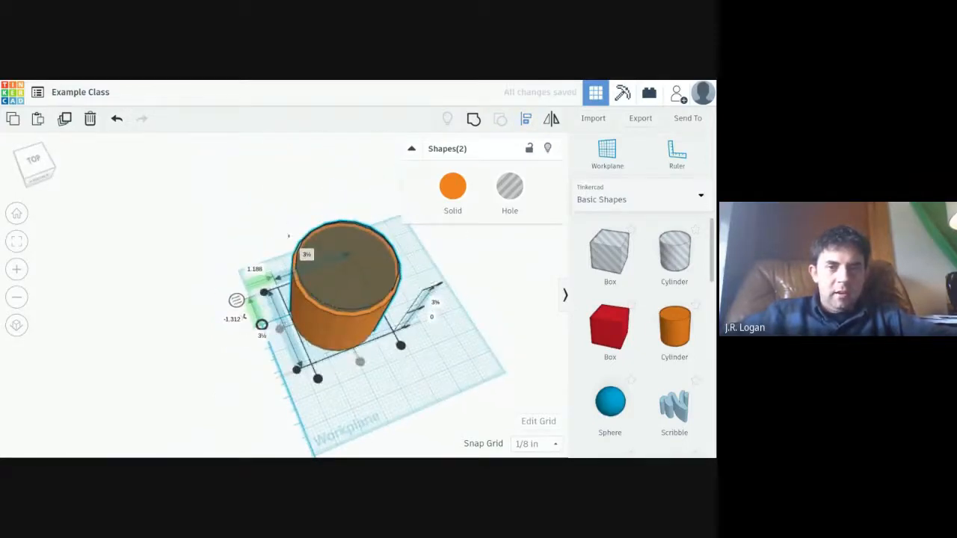
pyautogui.moveTo(225, 179); pyautogui.dragTo(464, 428)
pyautogui.hotkey('ctrl', 'g')
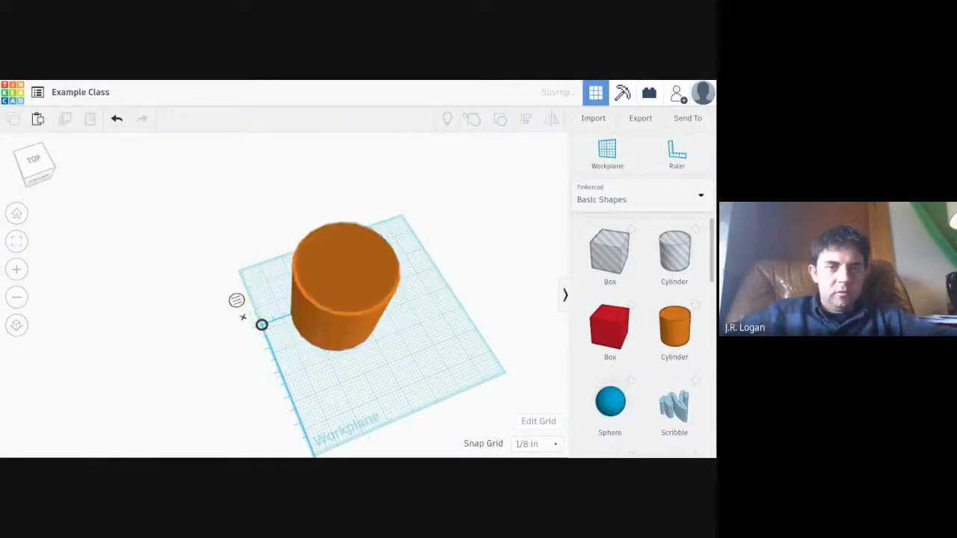
pyautogui.moveTo(471, 327); pyautogui.dragTo(520, 258, button='right')
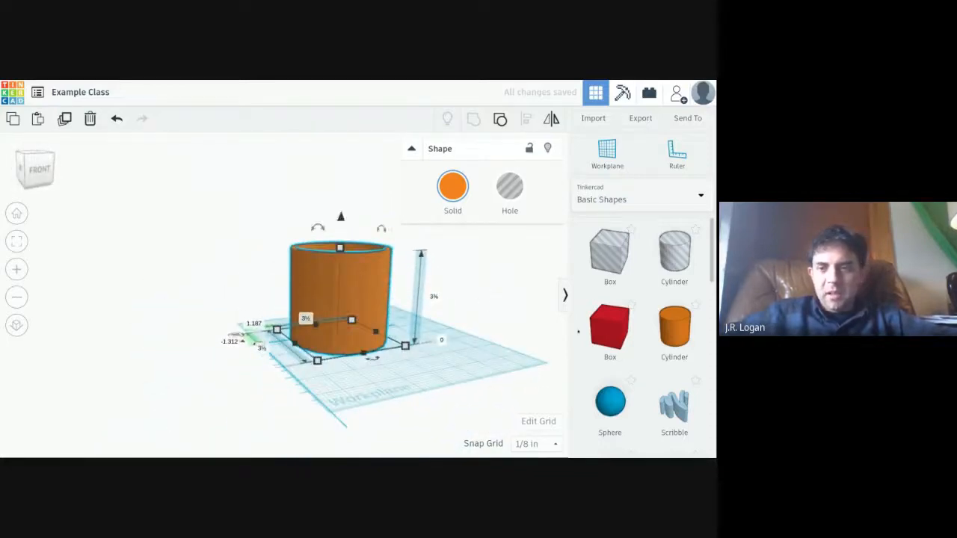
# - Add a Ring from the basic shapes beside the mug and widen its cross-section profile into a rounder shape
pyautogui.scroll(-10, 641, 329)
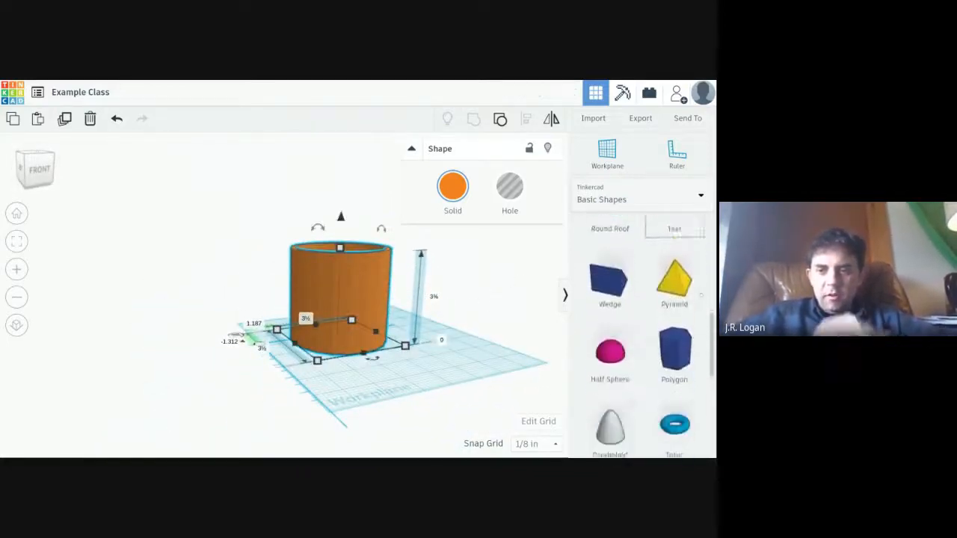
pyautogui.scroll(-3, 642, 329)
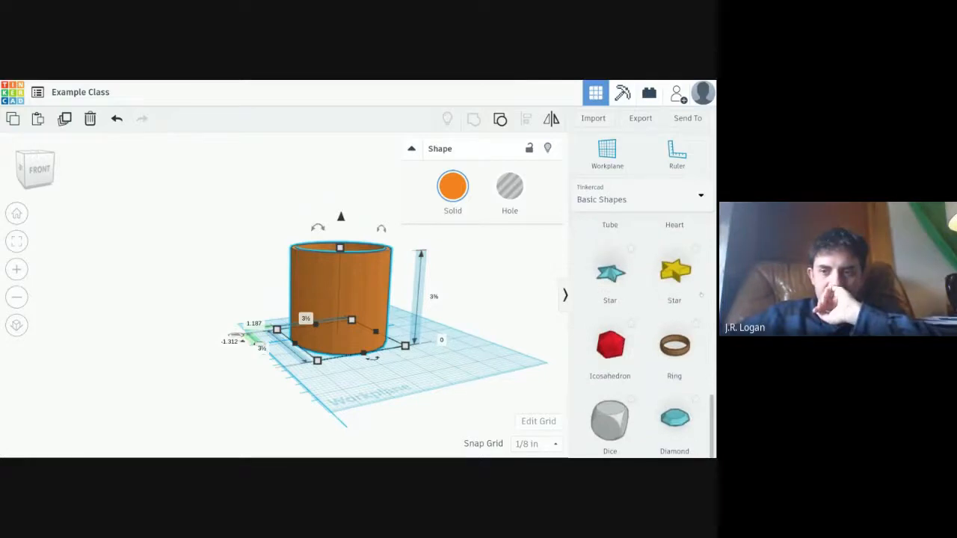
pyautogui.moveTo(675, 347); pyautogui.dragTo(179, 374)
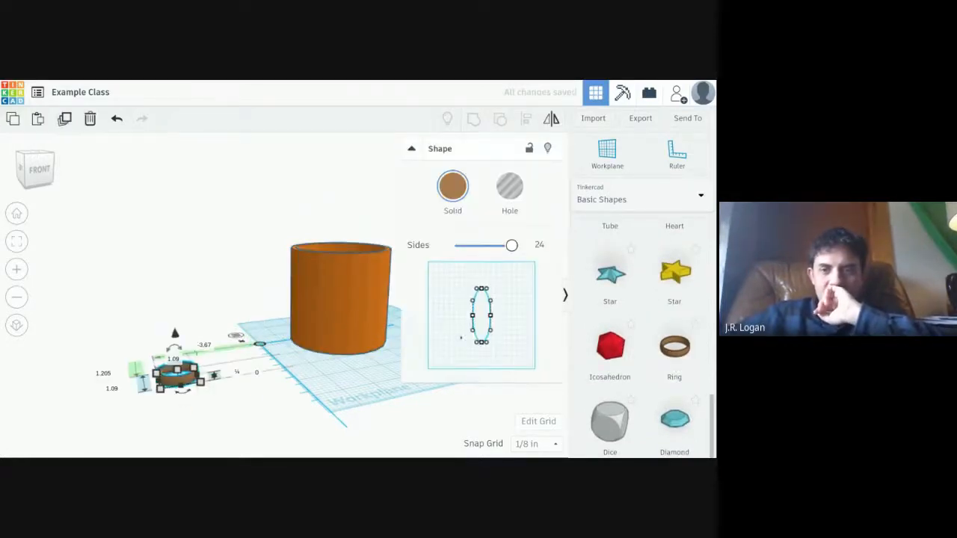
pyautogui.moveTo(472, 316); pyautogui.dragTo(500, 313)
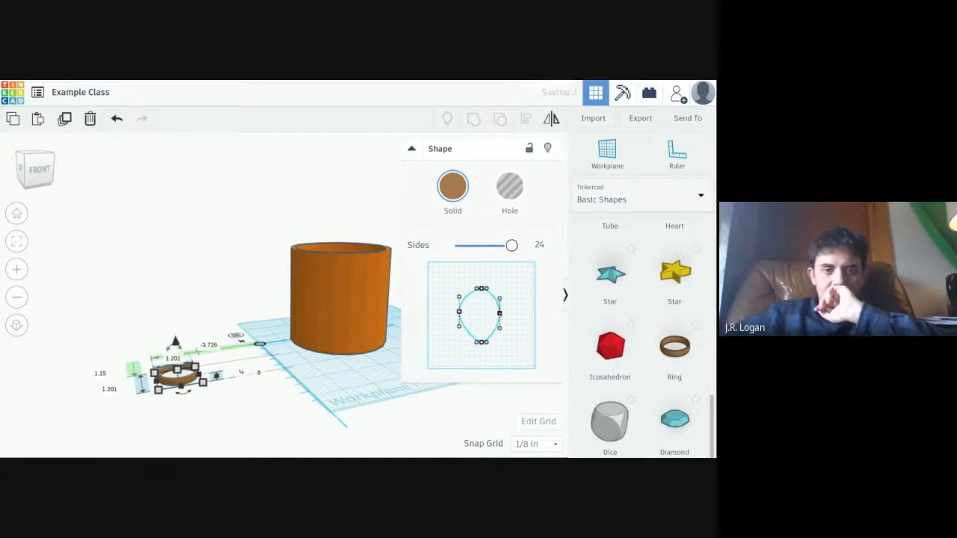
# - Raise the ring 2 1/4 inches above the workplane and rotate it 90° so it stands upright
pyautogui.moveTo(240, 407); pyautogui.dragTo(299, 441, button='right')
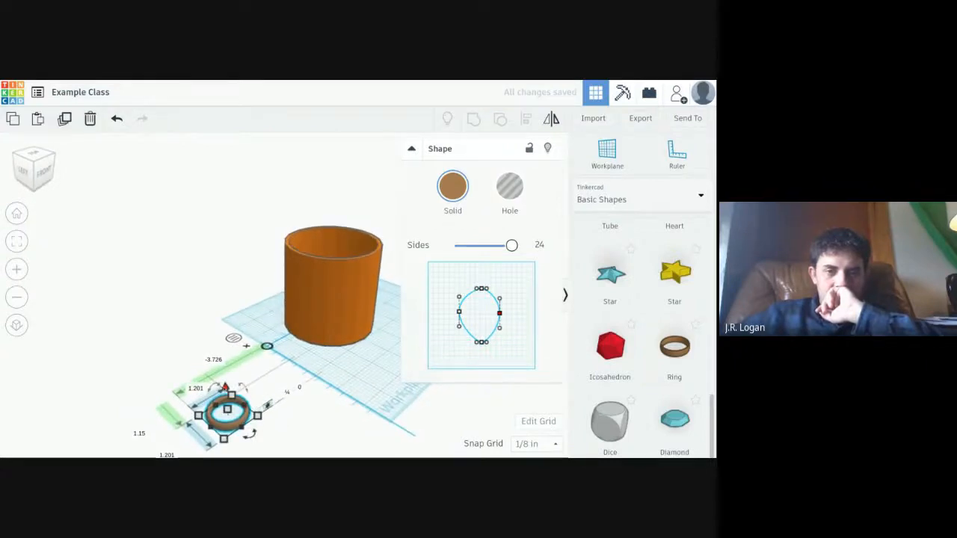
pyautogui.moveTo(224, 387); pyautogui.dragTo(219, 321)
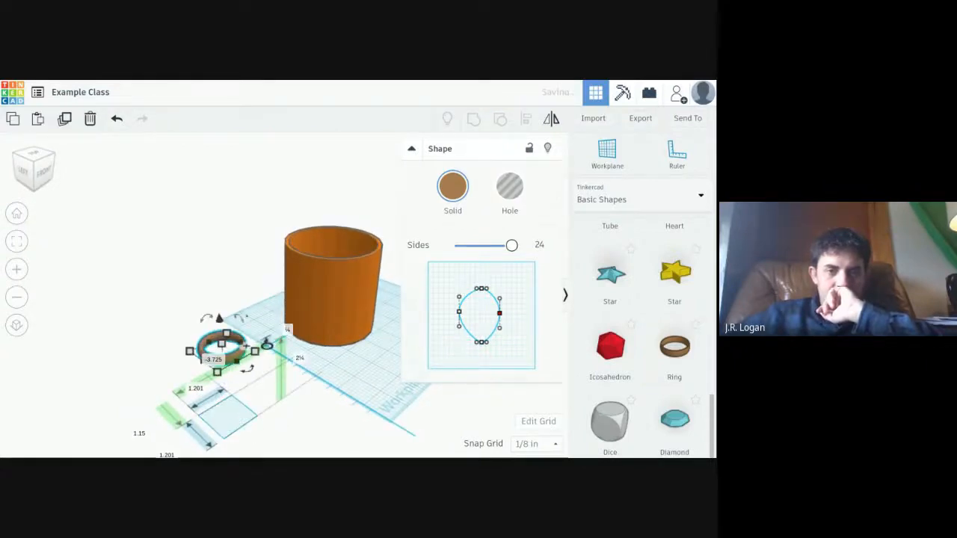
pyautogui.moveTo(247, 368); pyautogui.dragTo(242, 339)
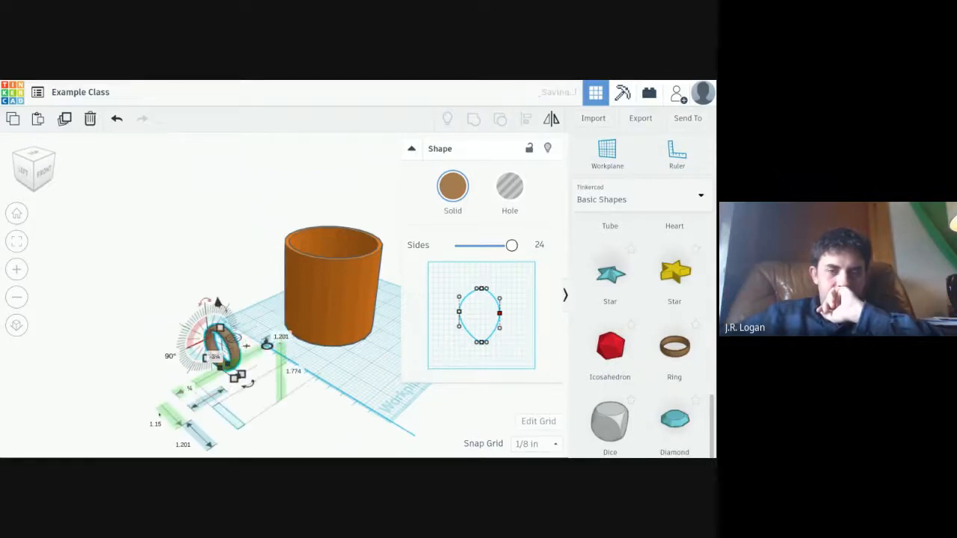
# - Move the upright ring against the outer wall of the mug, partly overlapping it as a handle
pyautogui.moveTo(174, 404)
pyautogui.mouseDown(button='right')
pyautogui.moveTo(212, 391)
pyautogui.moveTo(178, 406)
pyautogui.mouseUp(button='right')
pyautogui.press('Up')
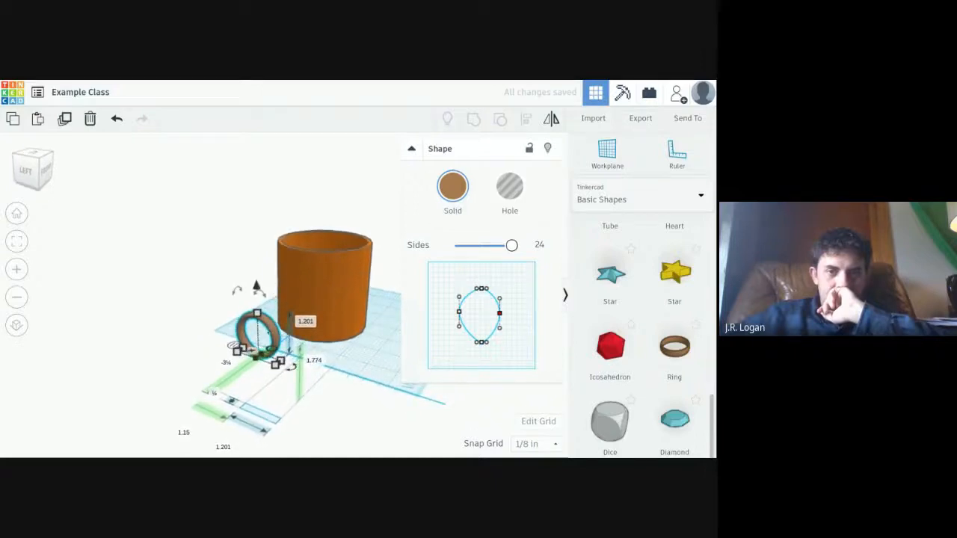
pyautogui.moveTo(256, 335); pyautogui.dragTo(378, 278)
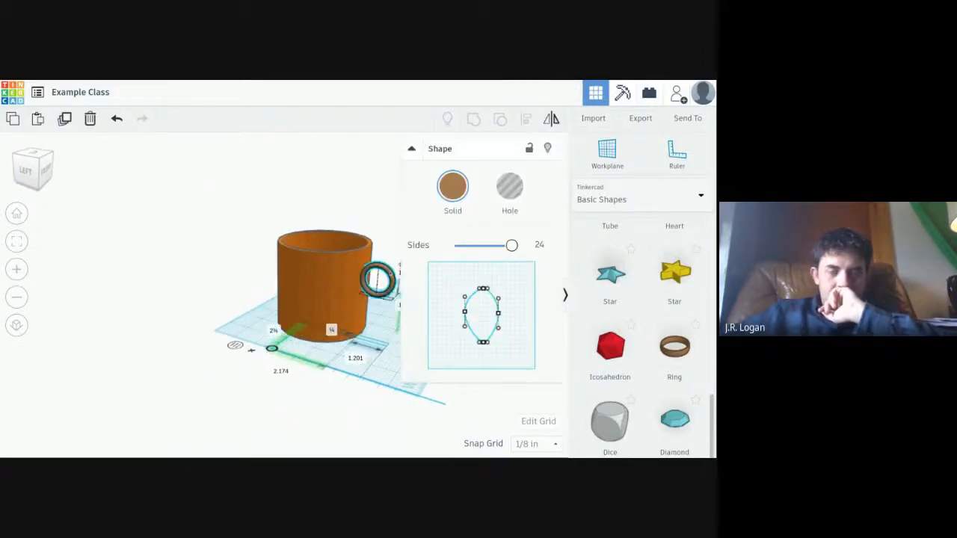
# - Select the mug and the ring and align their centres so the handle sits midway across the mug's width
pyautogui.moveTo(355, 426); pyautogui.dragTo(315, 439, button='right')
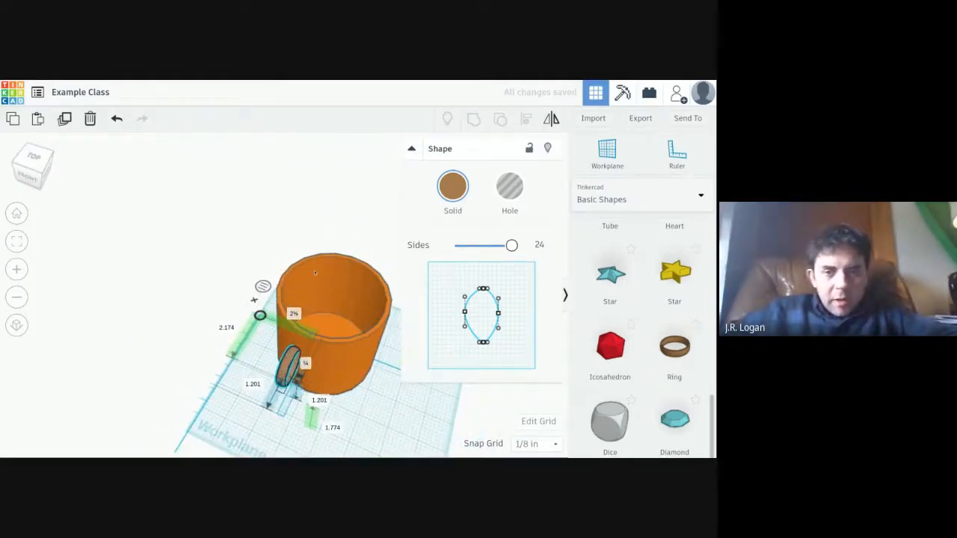
pyautogui.click(315, 356)
pyautogui.keyDown('shift'); pyautogui.click(291, 360); pyautogui.keyUp('shift')
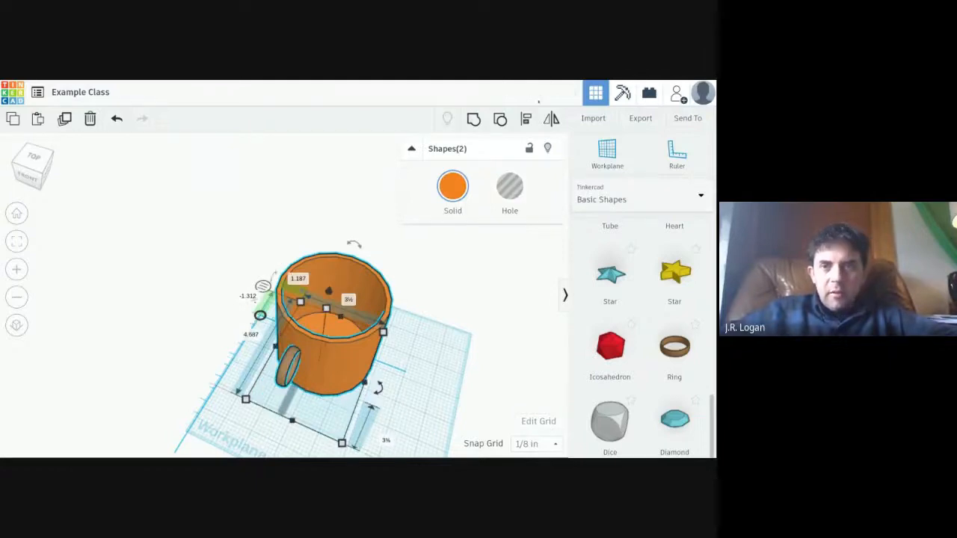
pyautogui.click(526, 119)
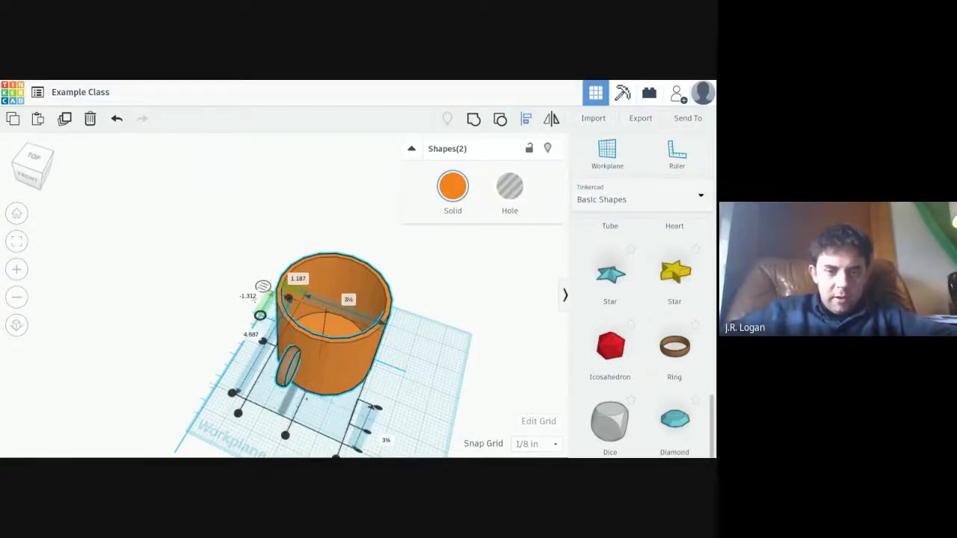
pyautogui.click(285, 435)
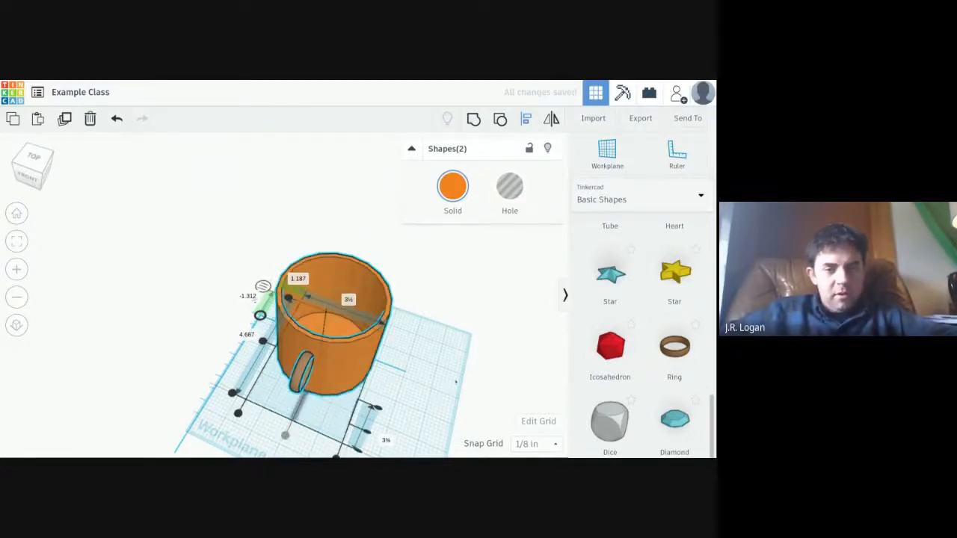
pyautogui.moveTo(444, 383); pyautogui.dragTo(158, 260, button='right')
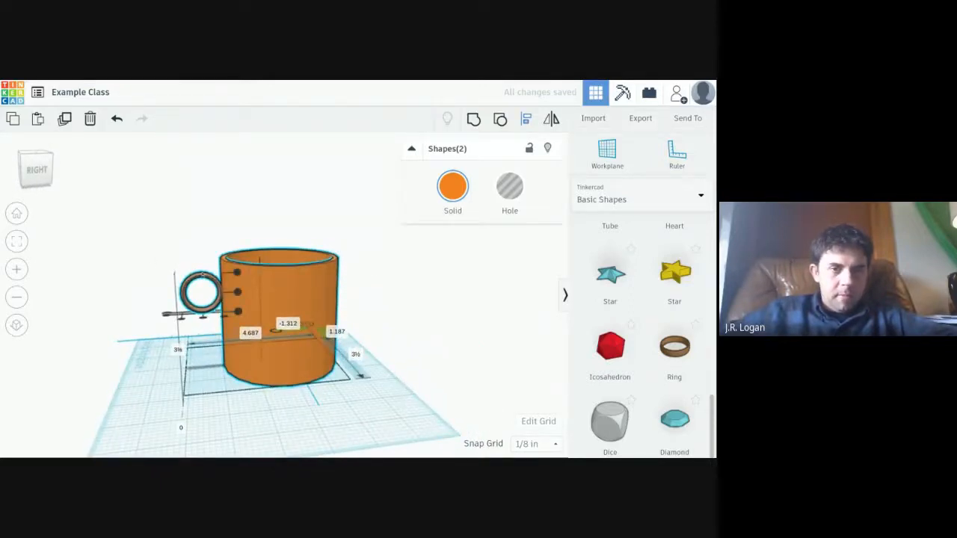
pyautogui.press('Escape')
# - Stretch the ring upward to about 1.476 in tall to give it an oval shape
pyautogui.click(201, 277)
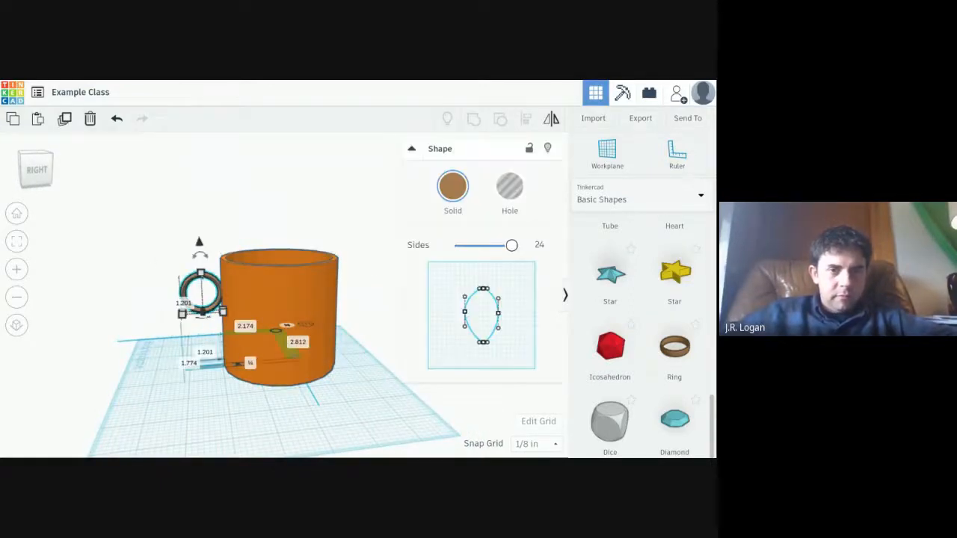
pyautogui.moveTo(200, 273); pyautogui.dragTo(199, 263)
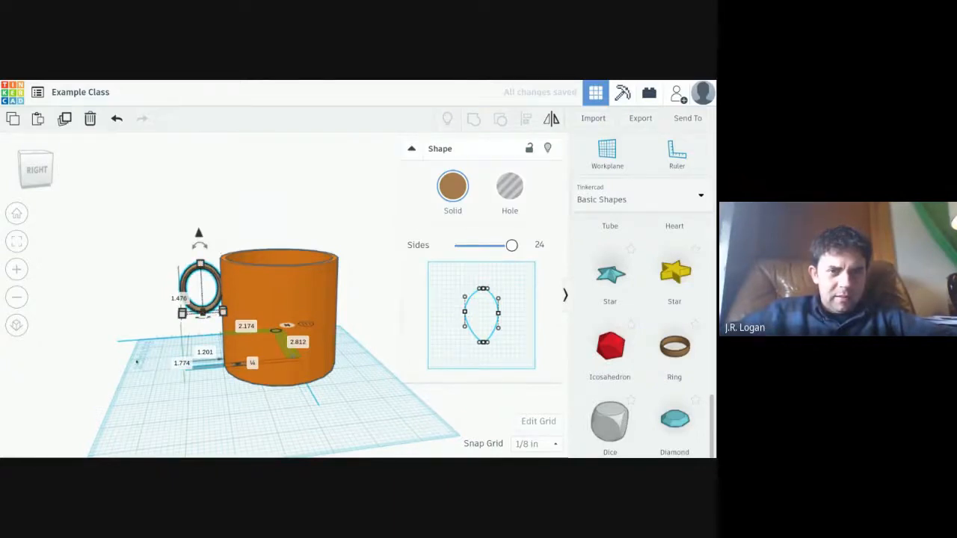
pyautogui.moveTo(137, 362); pyautogui.dragTo(202, 363, button='right')
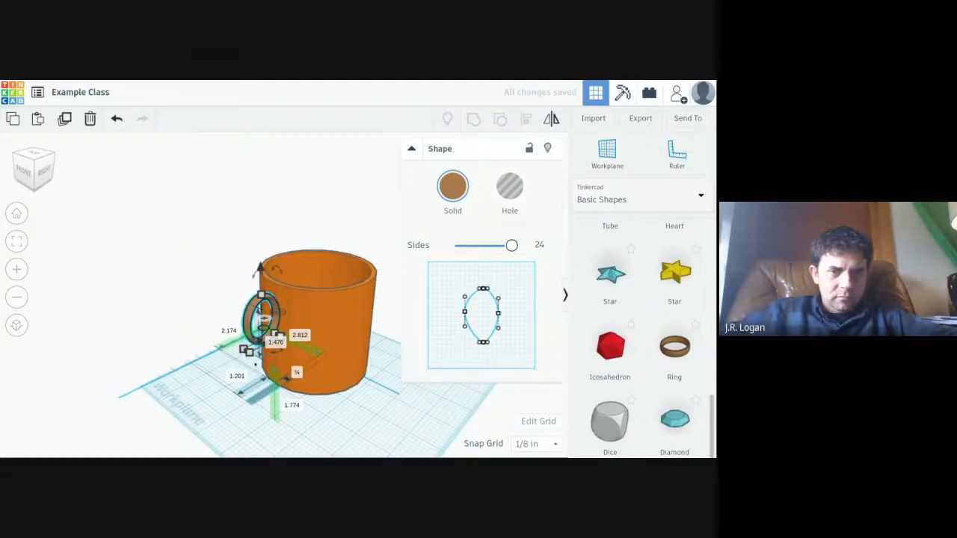
# - Try thickening the oval ring sideways to about 0.312 in, and undo the thickness change
pyautogui.scroll(3, 264, 356)
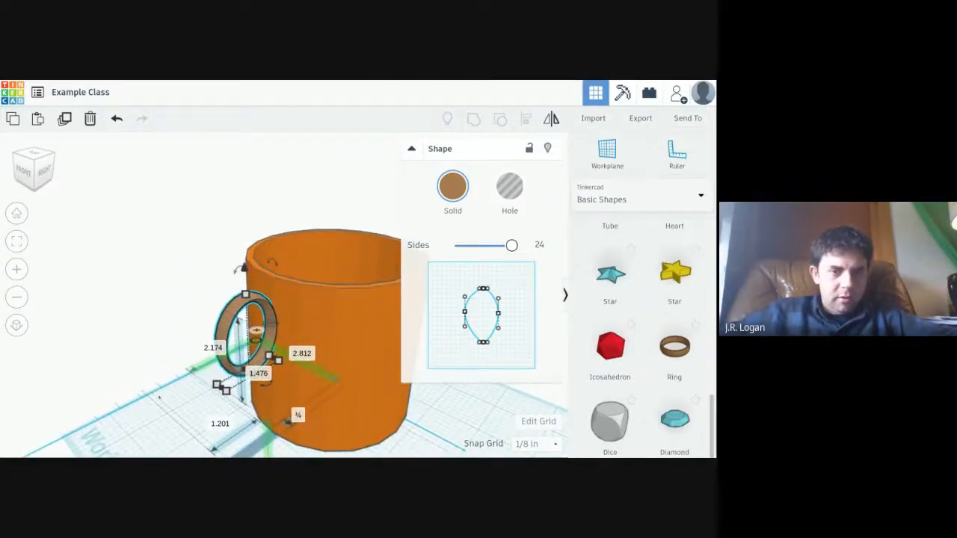
pyautogui.scroll(-5, 285, 293)
pyautogui.moveTo(161, 273); pyautogui.dragTo(251, 317, button='right')
pyautogui.click(251, 315)
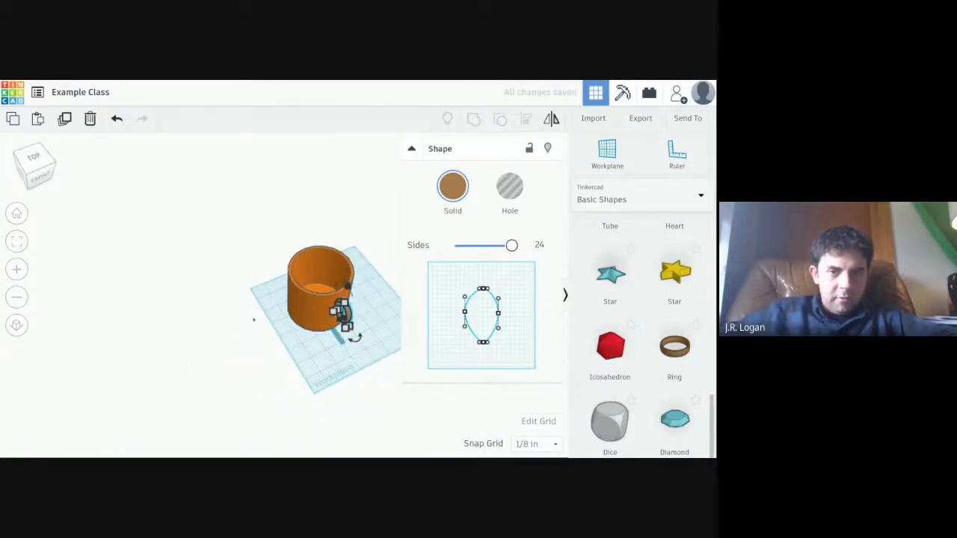
pyautogui.moveTo(278, 364); pyautogui.dragTo(220, 317, button='right')
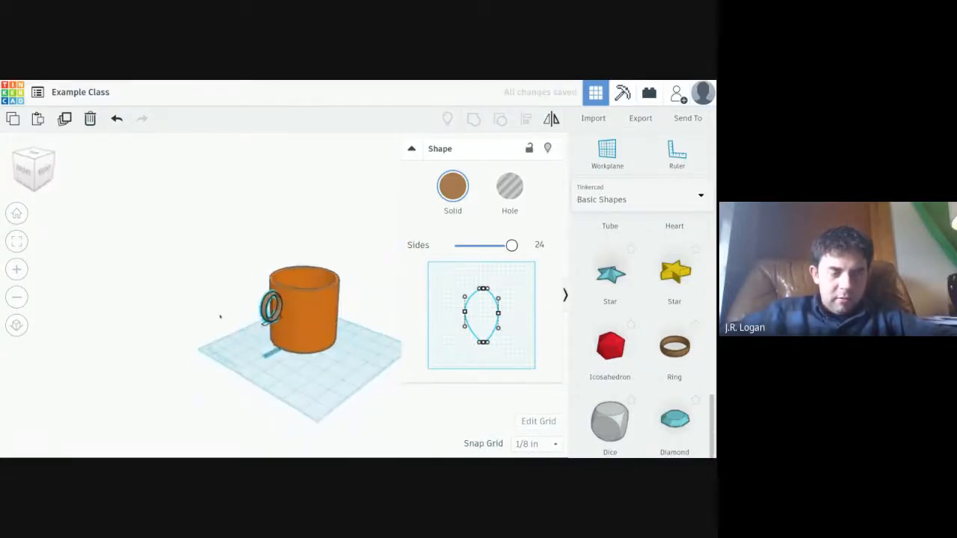
pyautogui.scroll(4, 264, 351)
pyautogui.scroll(4, 288, 295)
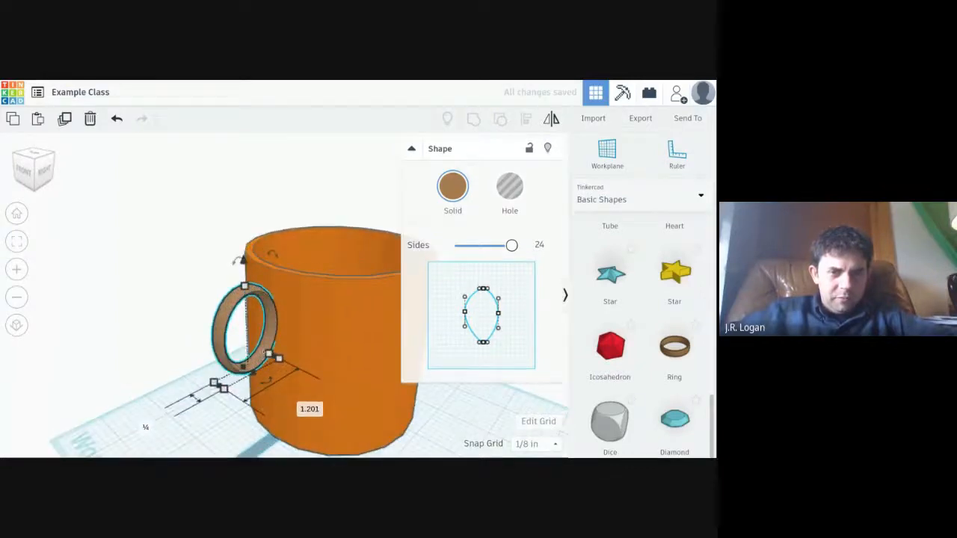
pyautogui.hotkey('ctrl', 'z')
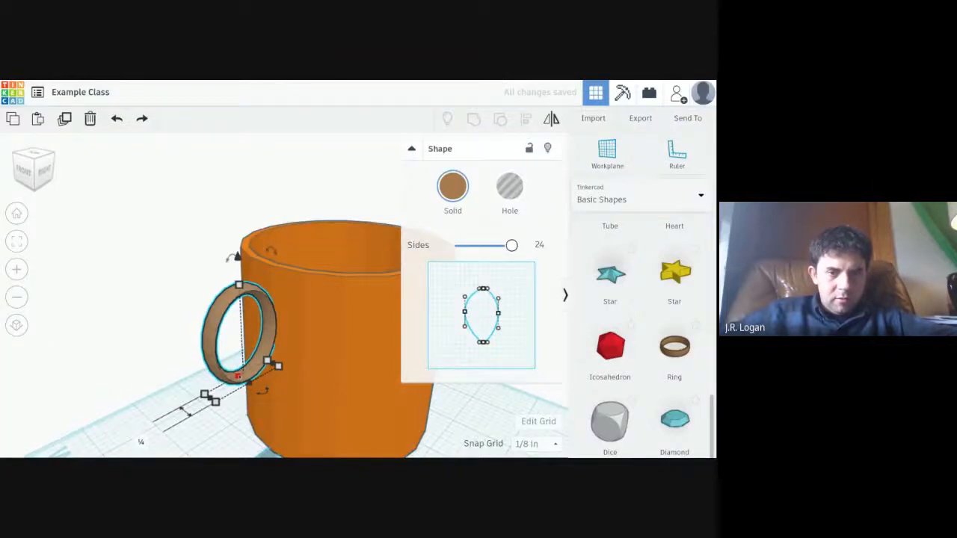
pyautogui.moveTo(238, 376); pyautogui.dragTo(256, 393)
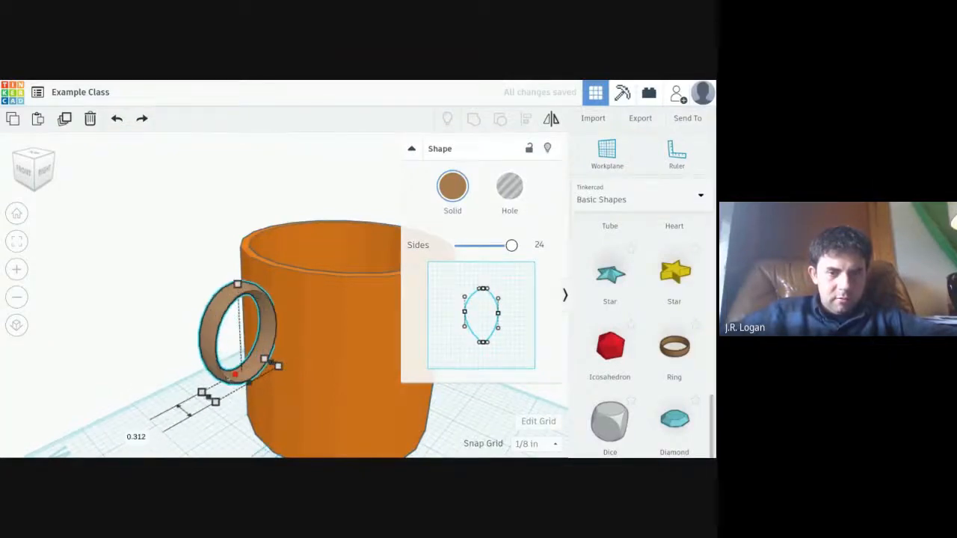
pyautogui.hotkey('ctrl', 'z')
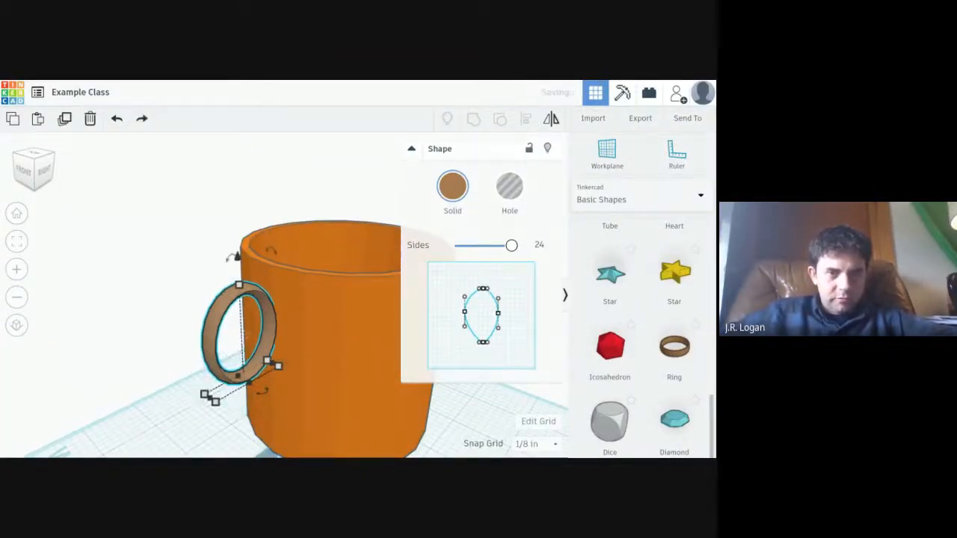
# - Stretch the ring into a tall oval and lower it so it spans most of the mug wall's height
pyautogui.moveTo(238, 285); pyautogui.dragTo(234, 176)
pyautogui.moveTo(232, 144); pyautogui.dragTo(237, 267)
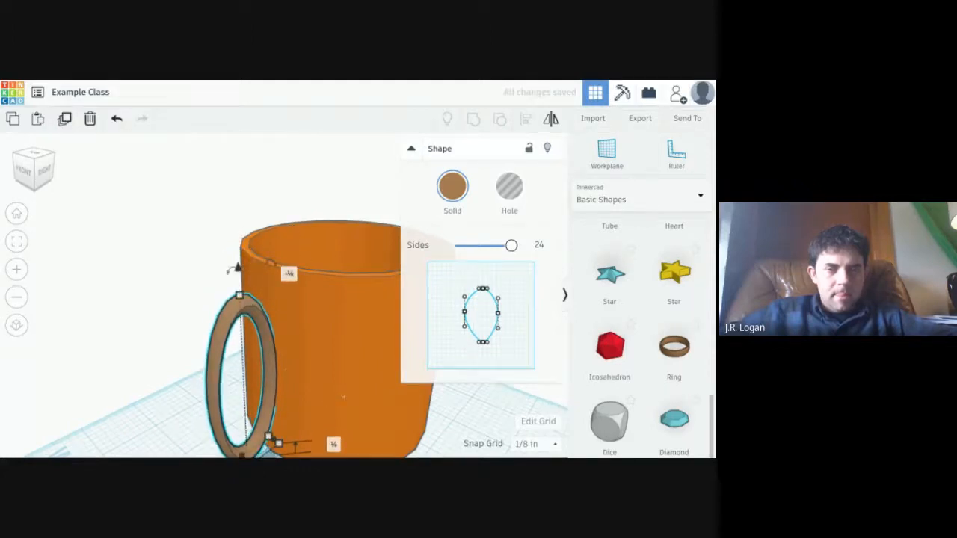
# - Move the tall oval ring into the mug wall until only about its outer half sticks out
pyautogui.moveTo(300, 336); pyautogui.dragTo(246, 306, button='right')
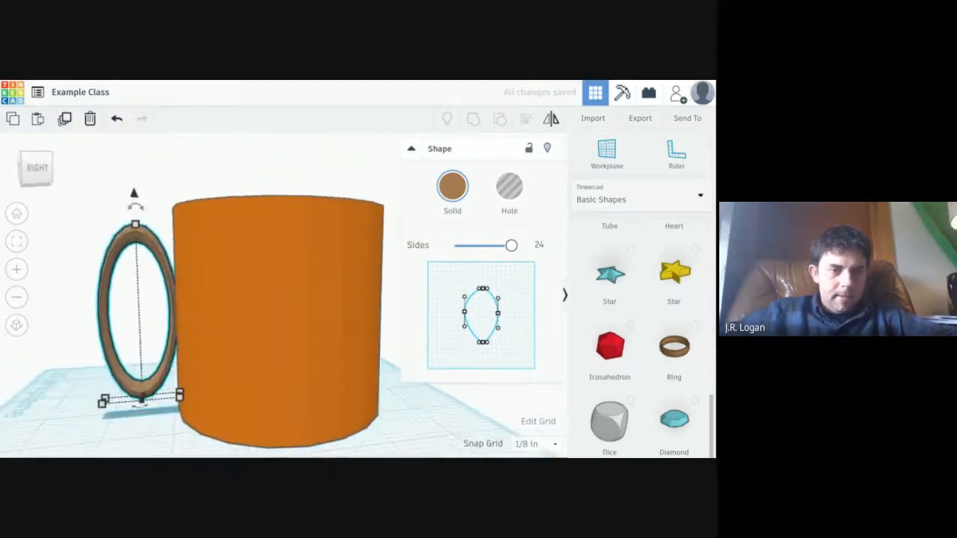
pyautogui.moveTo(150, 391); pyautogui.dragTo(203, 392)
pyautogui.press('Left')
pyautogui.press('Left')
pyautogui.press('Left')
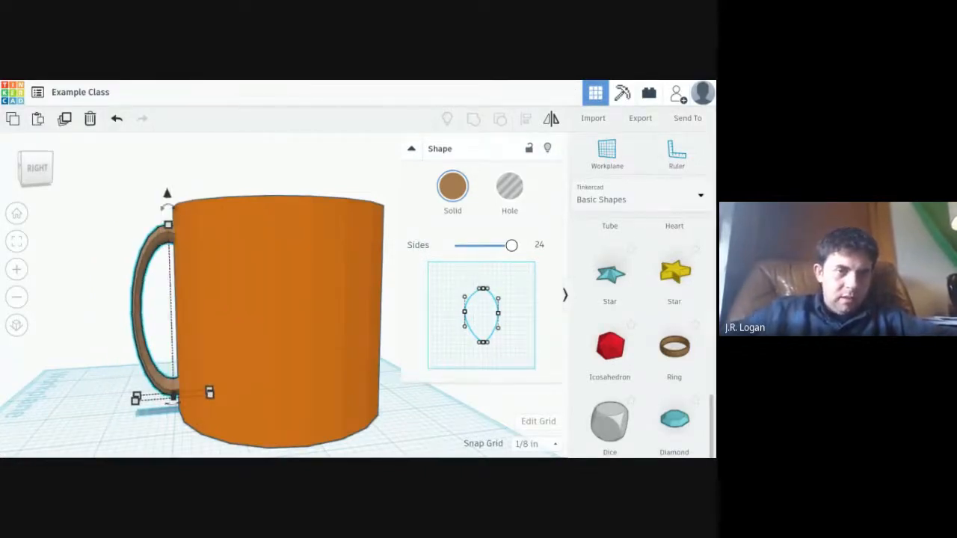
# - Extend the handle ring outward from the mug wall to a depth of about 1.576 in
pyautogui.moveTo(69, 407); pyautogui.dragTo(112, 407, button='right')
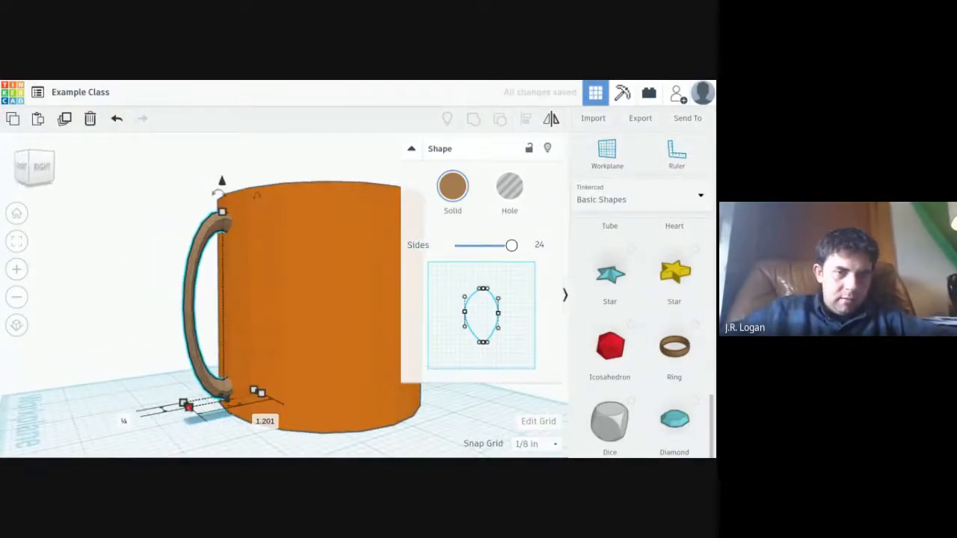
pyautogui.scroll(3, 142, 413)
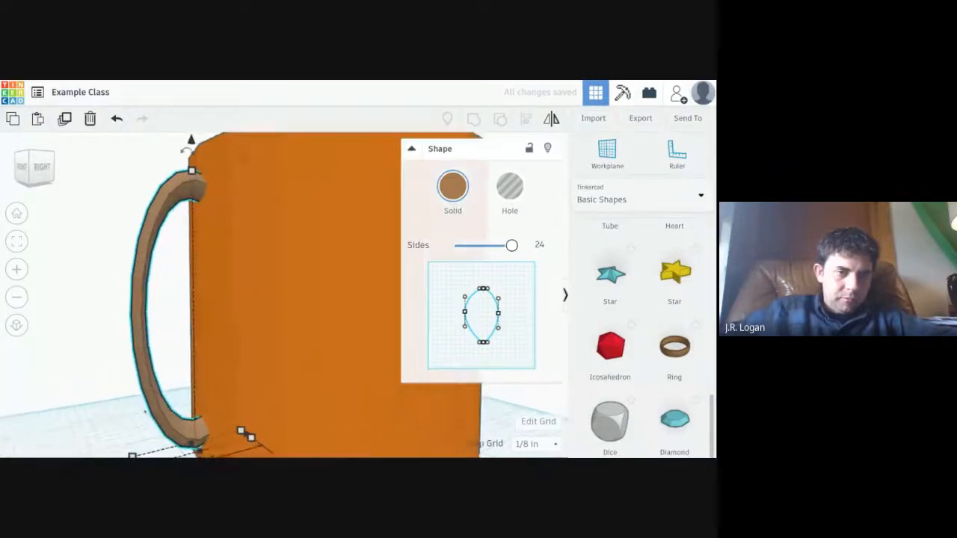
pyautogui.moveTo(97, 414)
pyautogui.mouseDown(button='right')
pyautogui.moveTo(145, 415)
pyautogui.moveTo(100, 414)
pyautogui.mouseUp(button='right')
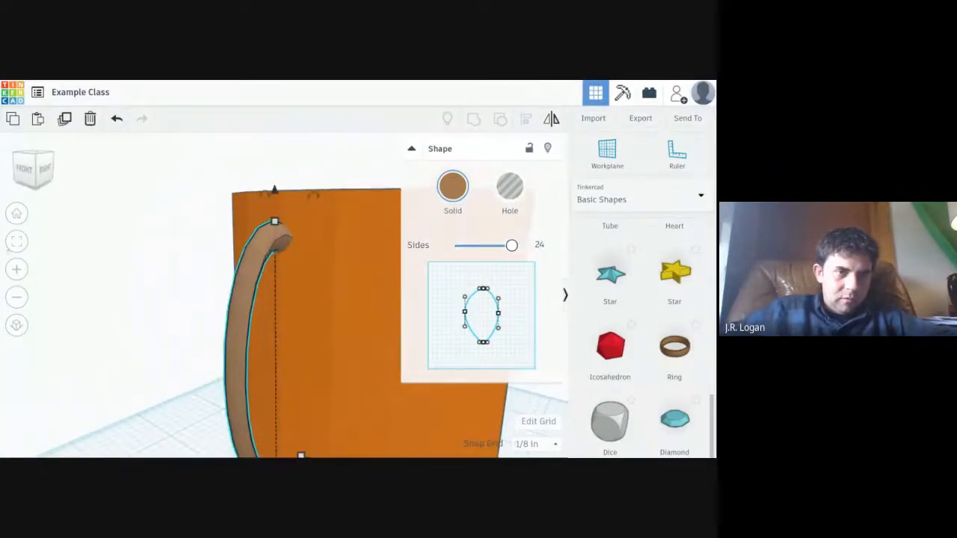
pyautogui.click(17, 241)
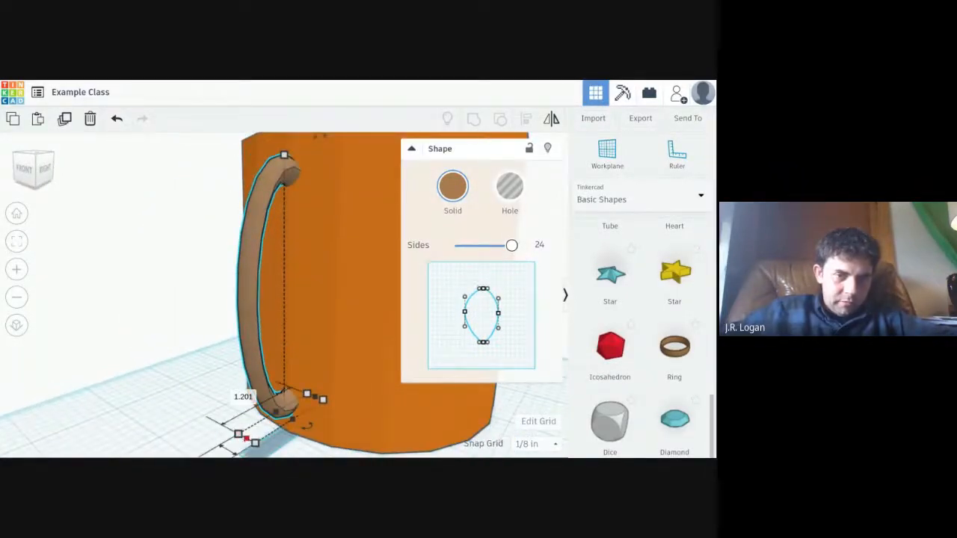
pyautogui.moveTo(246, 439); pyautogui.dragTo(210, 450)
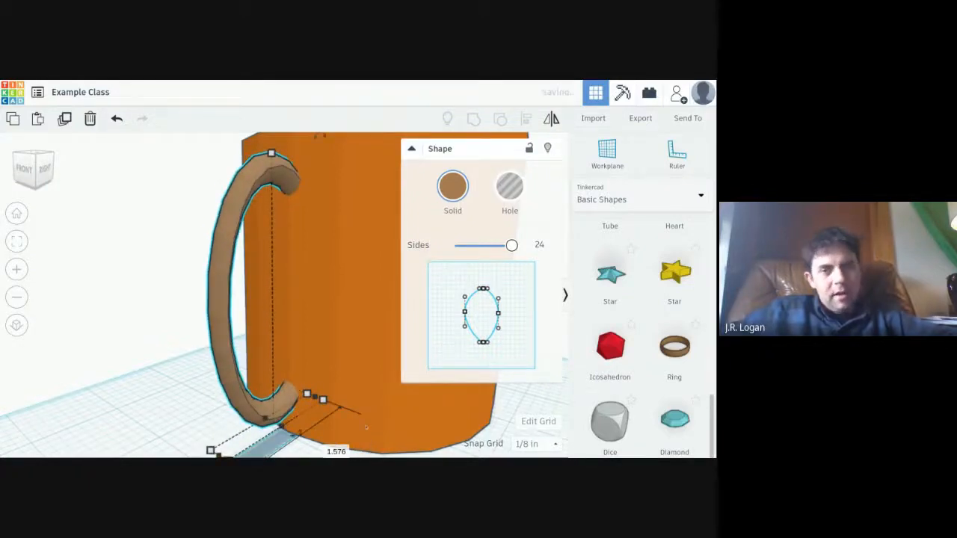
# - Select the handle ring together with the mug body and group them into one shape
pyautogui.moveTo(314, 418); pyautogui.dragTo(216, 396, button='right')
pyautogui.moveTo(278, 417); pyautogui.dragTo(354, 365, button='right')
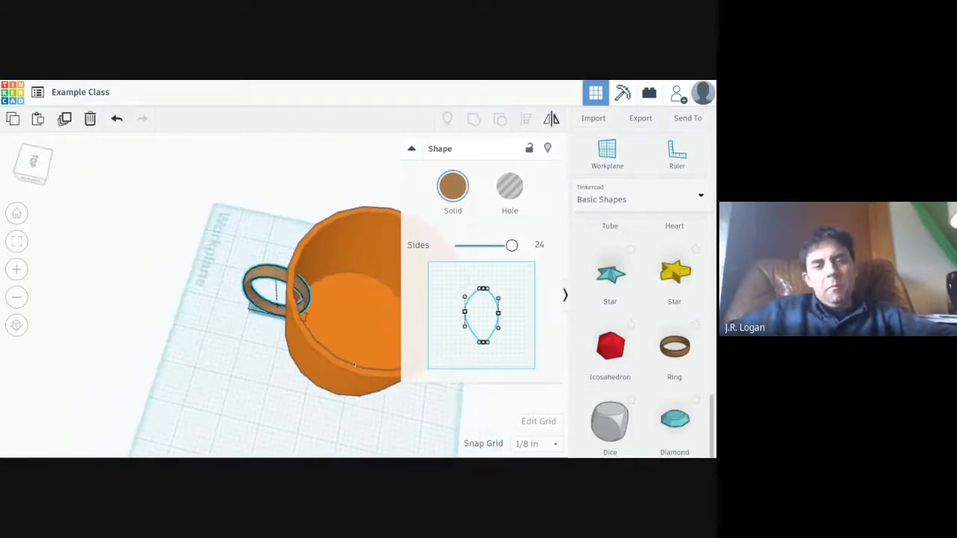
pyautogui.click(313, 359)
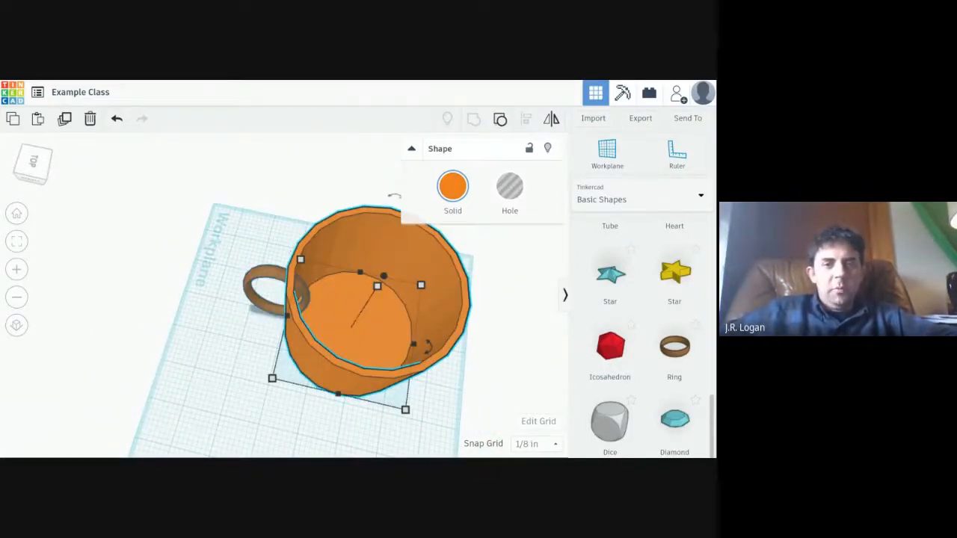
pyautogui.keyDown('shift'); pyautogui.click(387, 301); pyautogui.keyUp('shift')
pyautogui.click(243, 320)
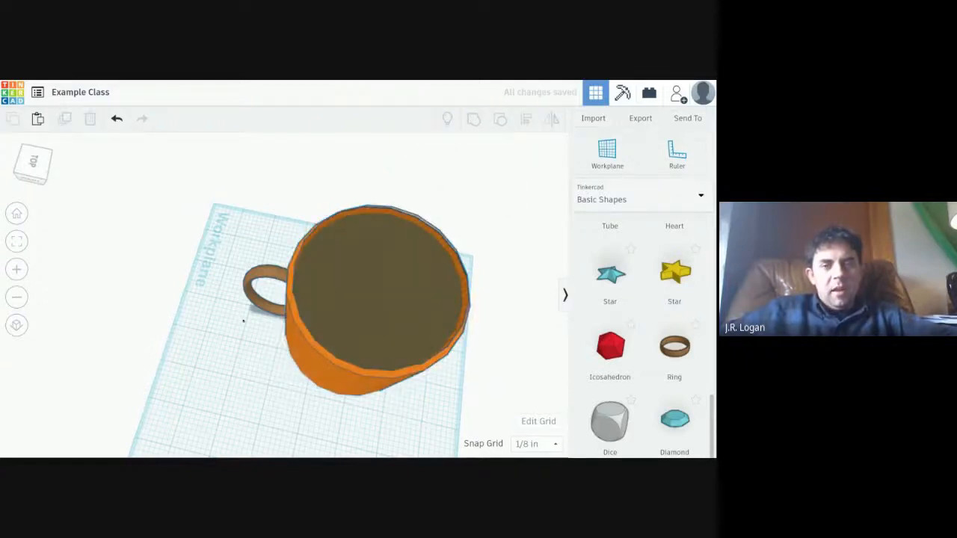
pyautogui.click(256, 277)
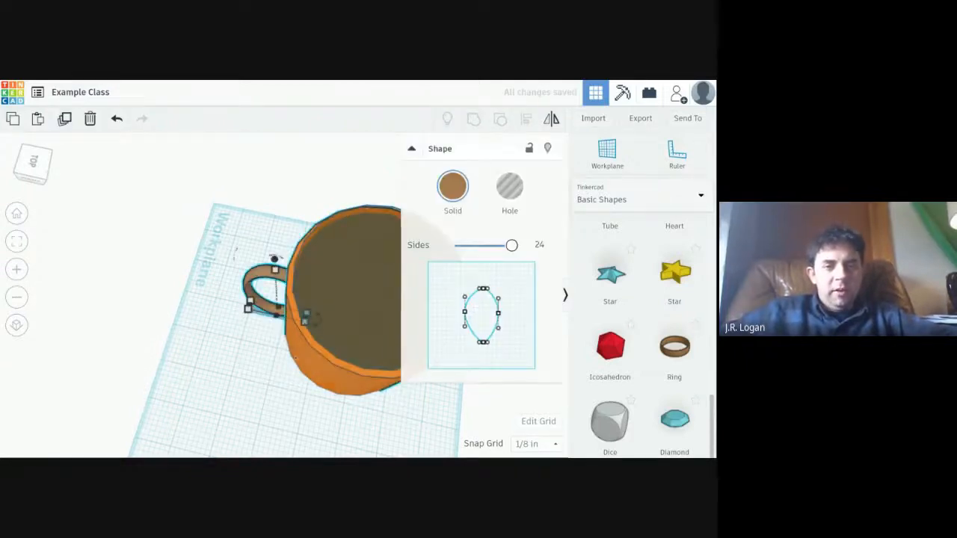
pyautogui.keyDown('shift'); pyautogui.click(421, 285); pyautogui.keyUp('shift')
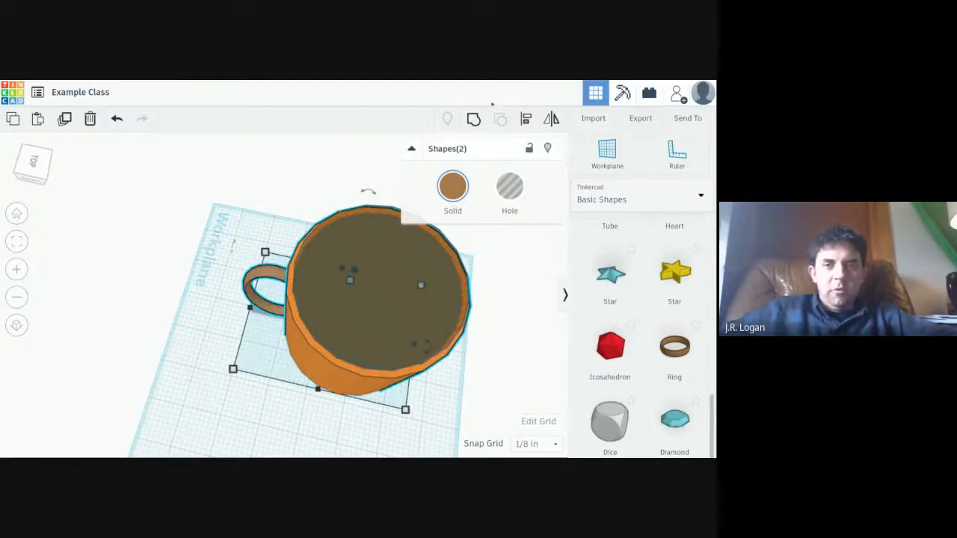
pyautogui.click(474, 120)
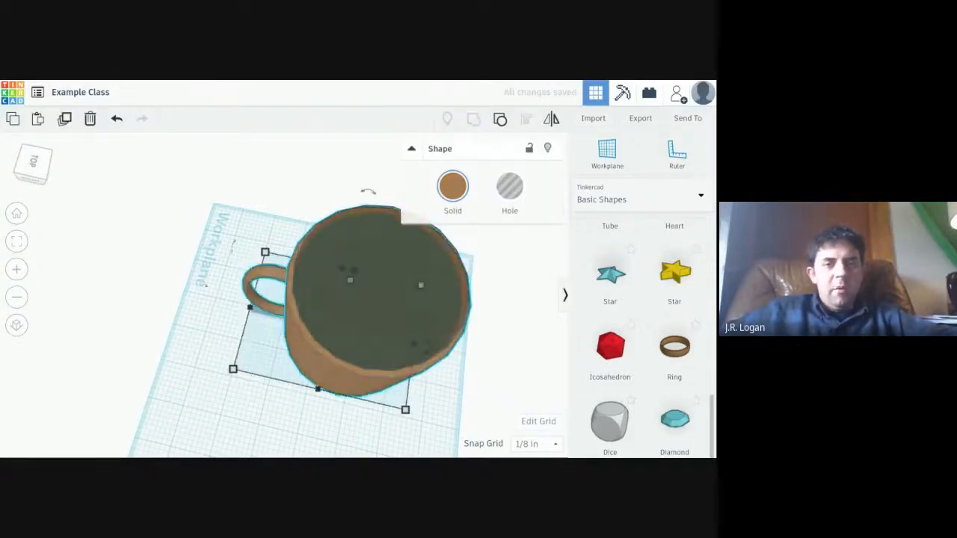
# - Select everything on the workplane with a selection box and group it into a single mug
pyautogui.click(248, 233)
pyautogui.moveTo(236, 193); pyautogui.dragTo(506, 434)
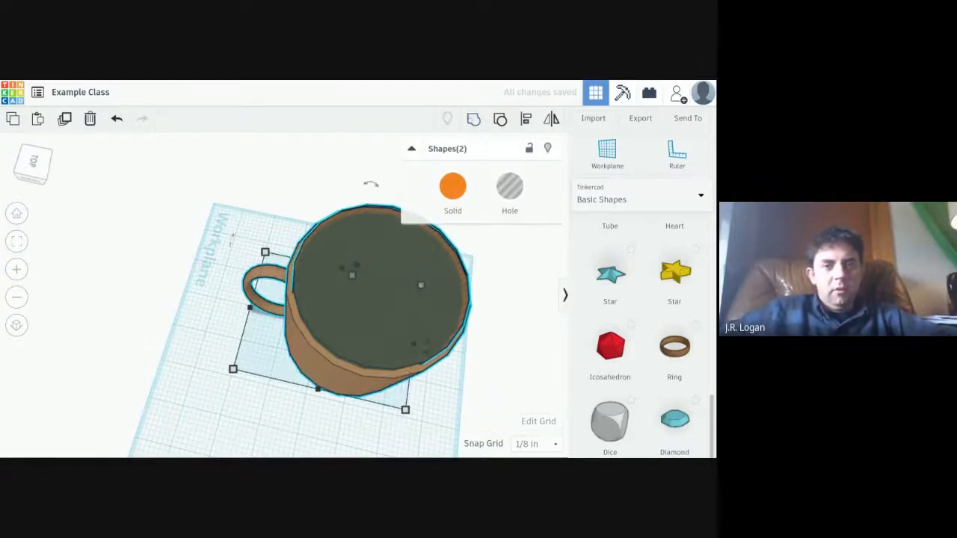
pyautogui.click(474, 120)
# - Examine the grouped mug from the front and the handle side, checking its interior, and reselect it
pyautogui.moveTo(403, 321); pyautogui.dragTo(1, 341, button='right')
pyautogui.moveTo(329, 296); pyautogui.dragTo(324, 288, button='right')
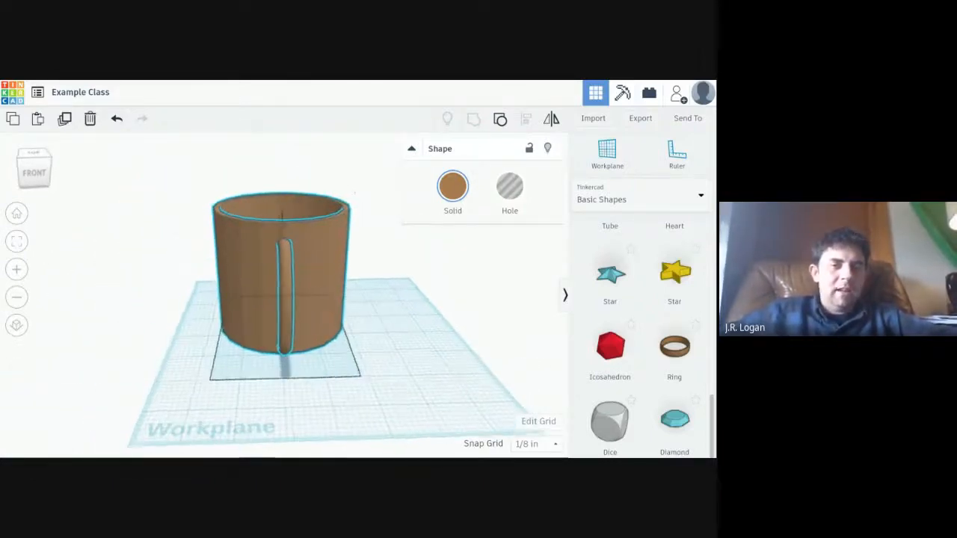
pyautogui.moveTo(355, 193); pyautogui.dragTo(331, 209, button='right')
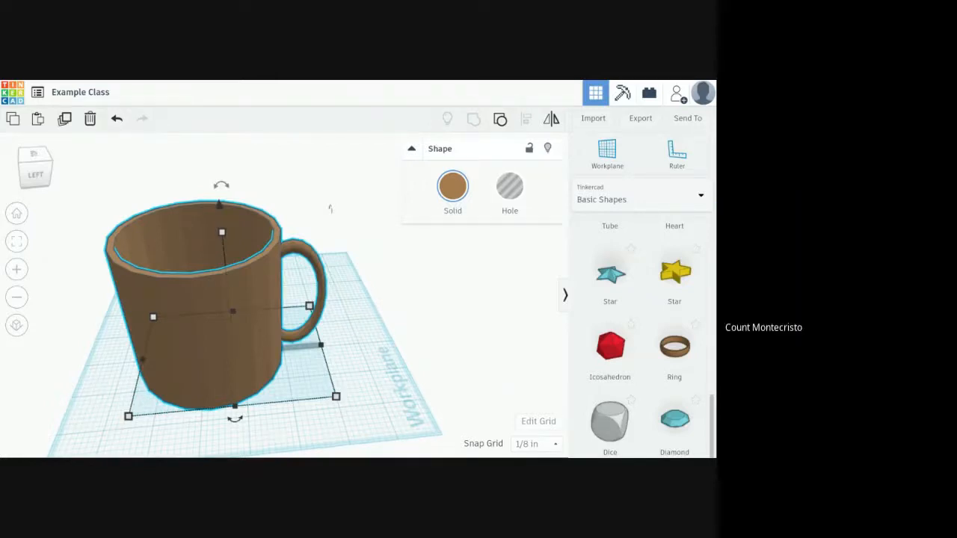
pyautogui.moveTo(330, 209); pyautogui.dragTo(359, 332, button='right')
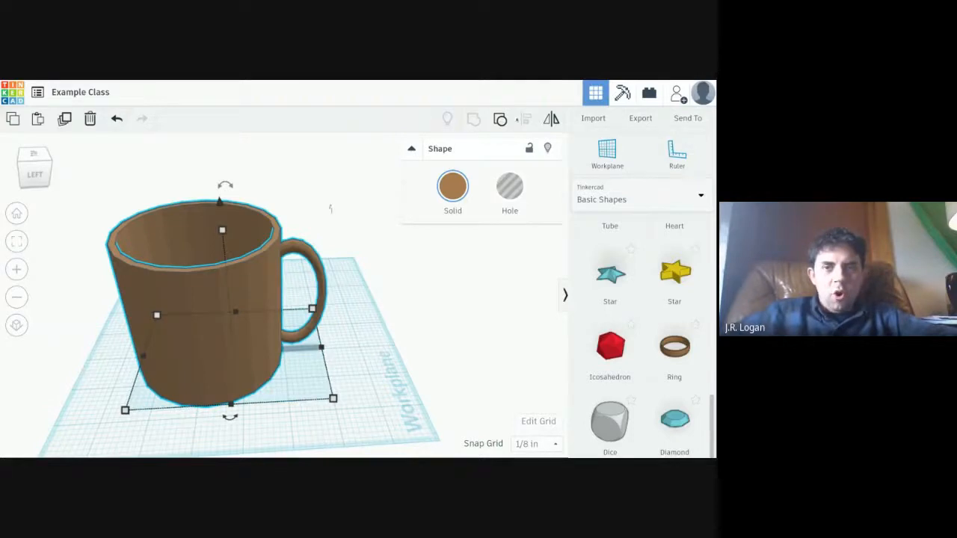
pyautogui.click(331, 200)
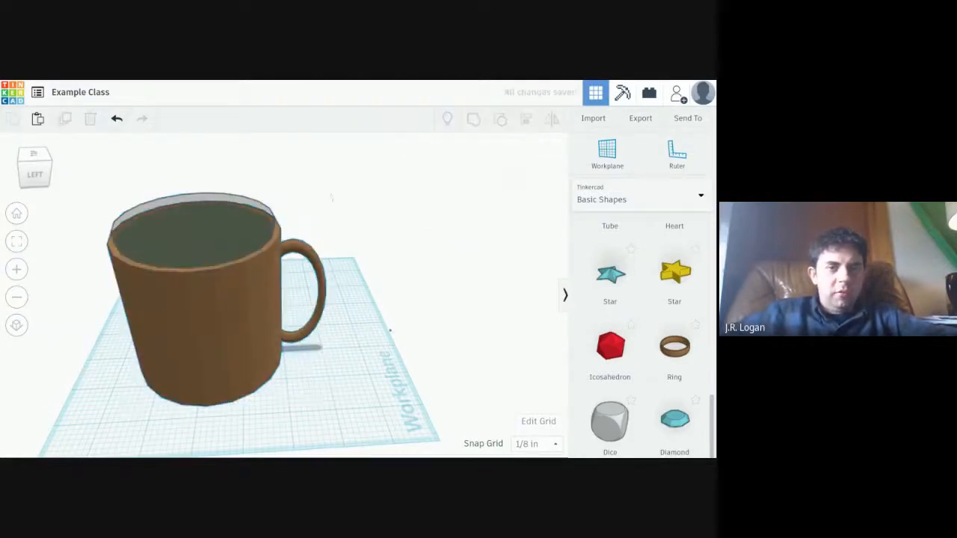
pyautogui.click(193, 313)
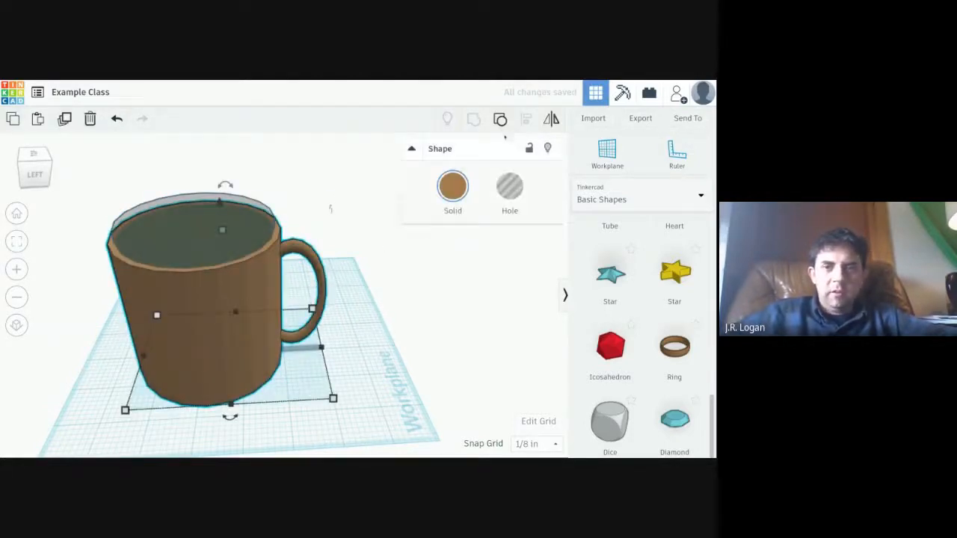
# - Ungroup the mug and smooth its outer cylinder with a bevel of 0.28, 6 segments and 47 sides
pyautogui.click(501, 121)
pyautogui.click(387, 284)
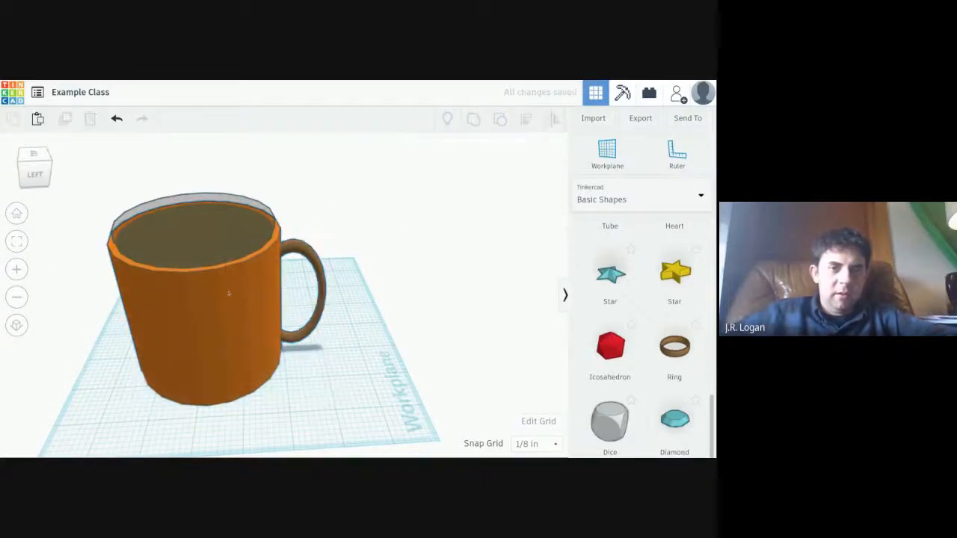
pyautogui.click(229, 294)
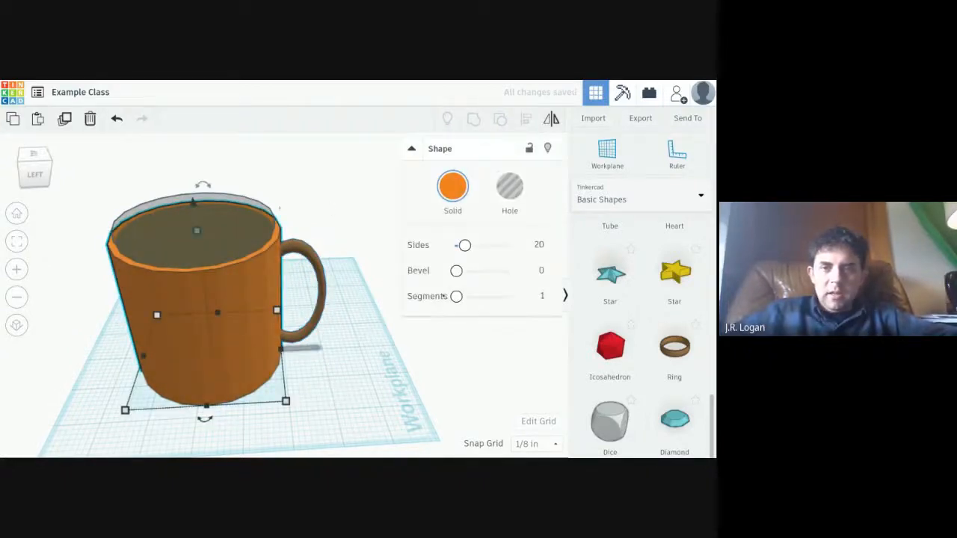
pyautogui.moveTo(456, 271); pyautogui.dragTo(462, 271)
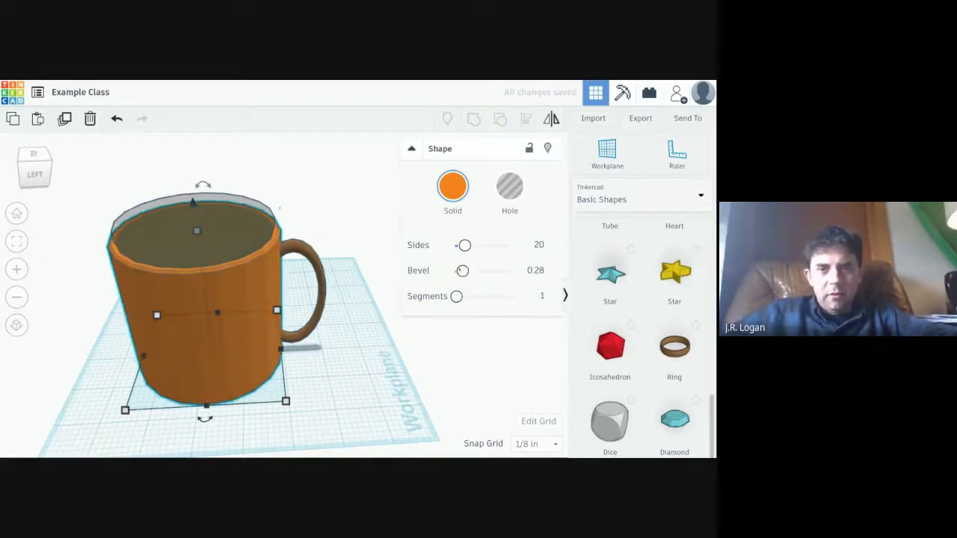
pyautogui.moveTo(456, 296); pyautogui.dragTo(487, 296)
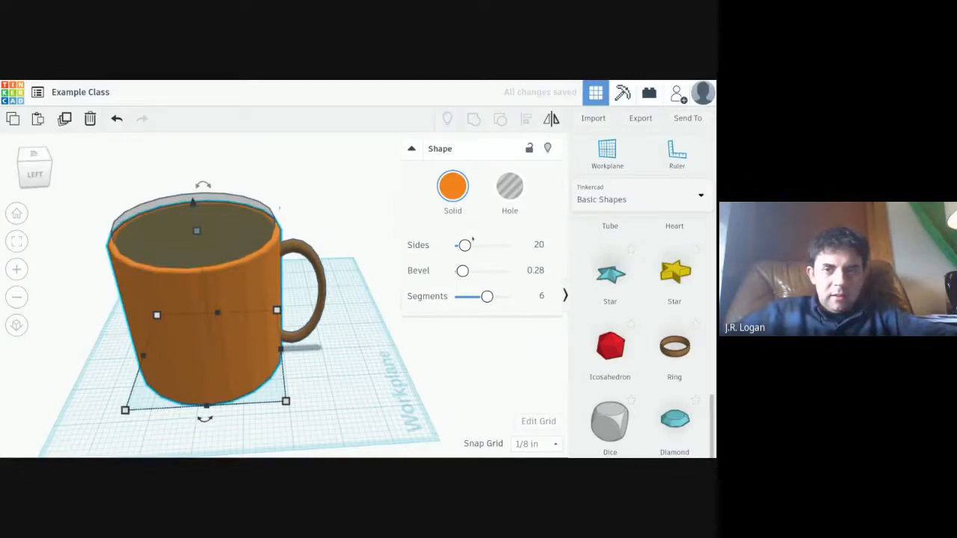
pyautogui.moveTo(465, 246); pyautogui.dragTo(494, 246)
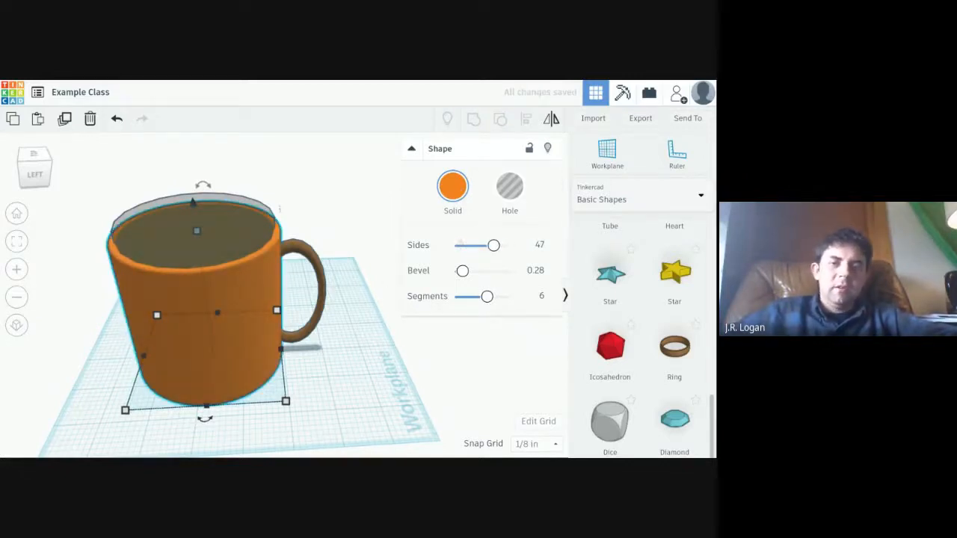
# - Select the outer cylinder, inner hole and handle together, regroup them into one mug, and inspect its rounded rim
pyautogui.click(371, 185)
pyautogui.moveTo(376, 172); pyautogui.dragTo(74, 439)
pyautogui.hotkey('ctrl', 'g')
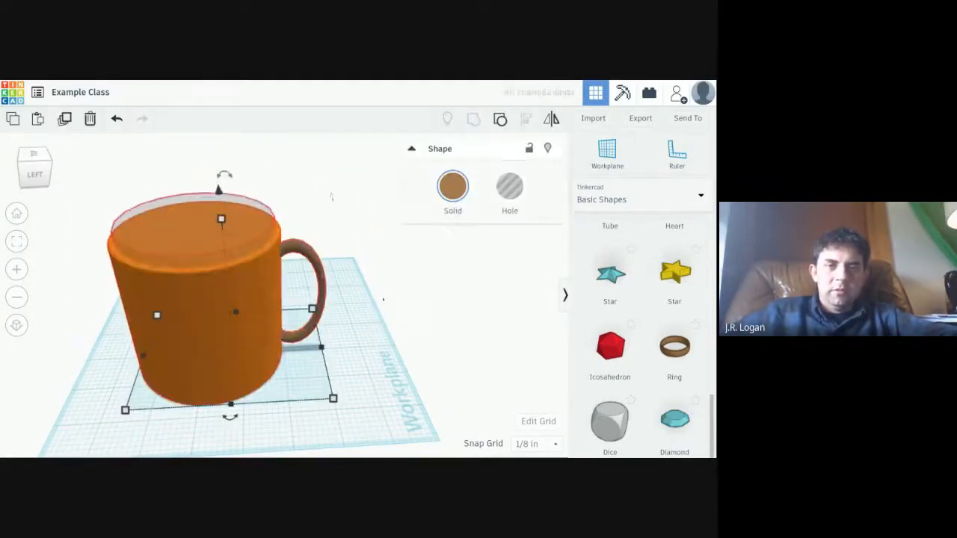
pyautogui.moveTo(331, 197)
pyautogui.mouseDown(button='right')
pyautogui.moveTo(396, 346)
pyautogui.moveTo(447, 355)
pyautogui.moveTo(472, 319)
pyautogui.moveTo(467, 286)
pyautogui.moveTo(408, 304)
pyautogui.moveTo(329, 207)
pyautogui.mouseUp(button='right')
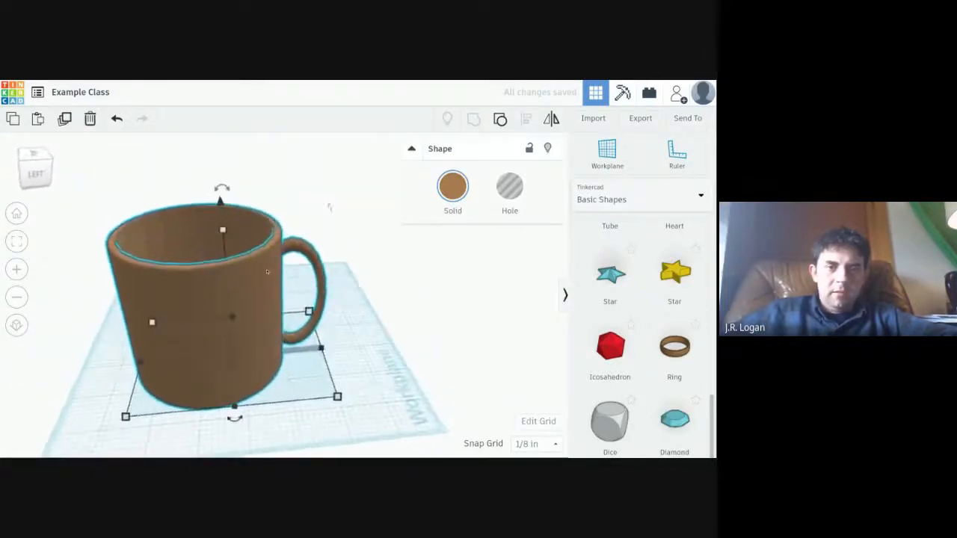
pyautogui.scroll(4, 332, 197)
pyautogui.click(417, 263)
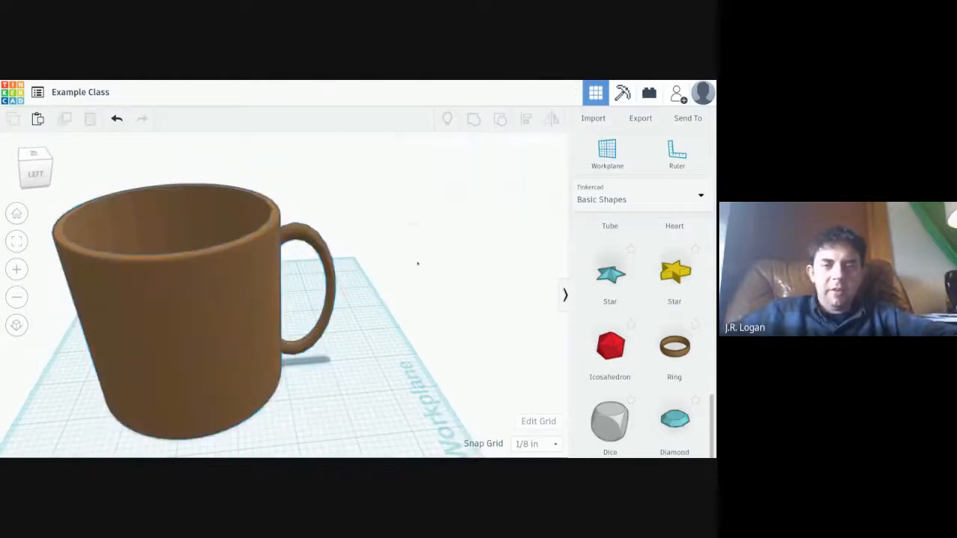
pyautogui.moveTo(344, 364); pyautogui.dragTo(375, 312, button='right')
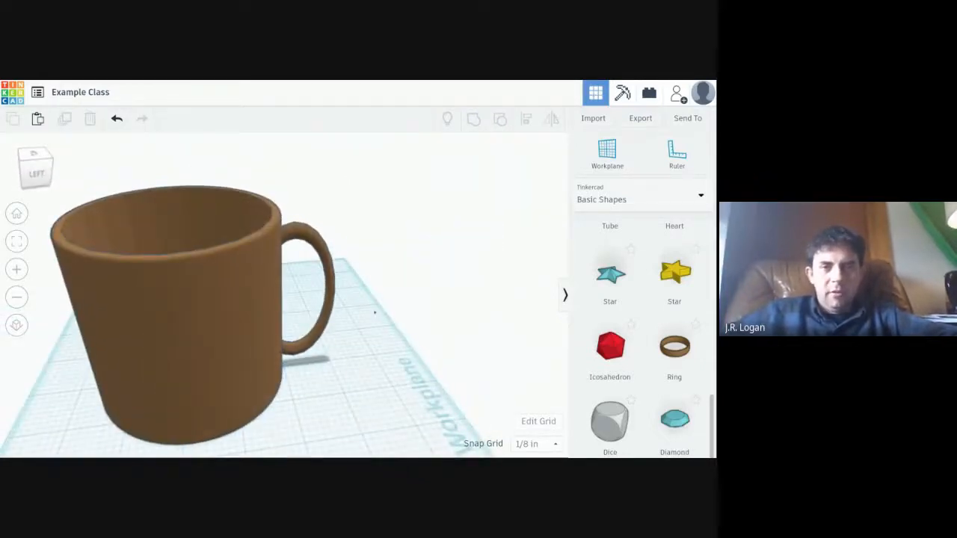